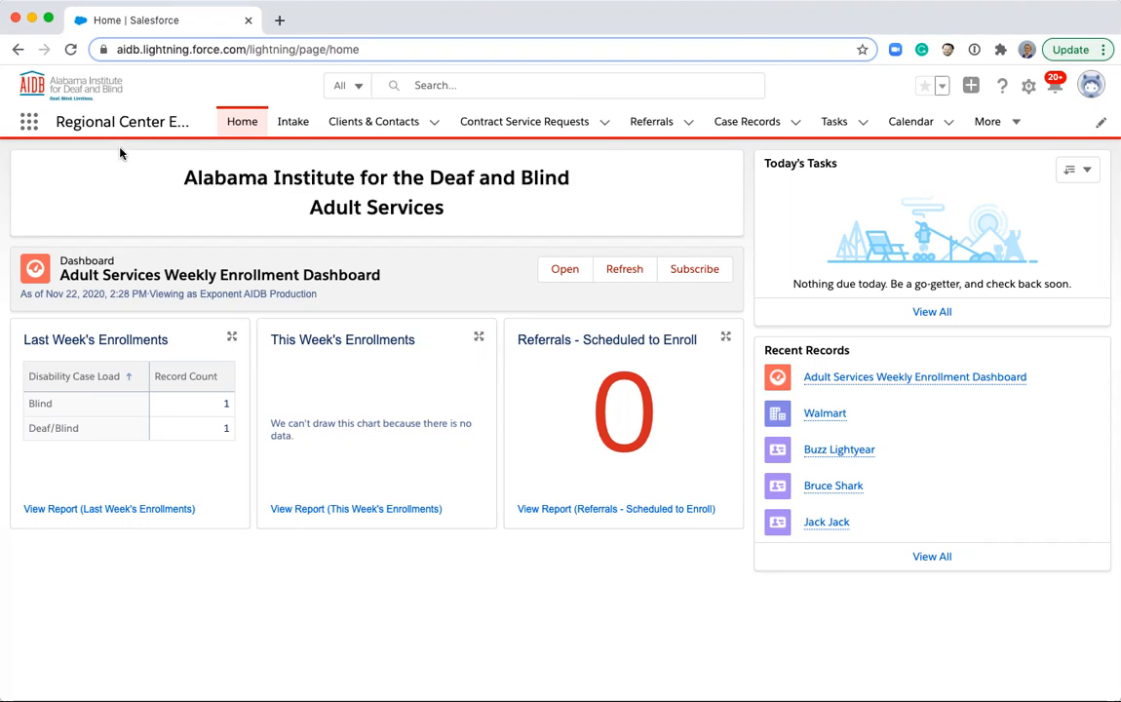
left_click(30, 124)
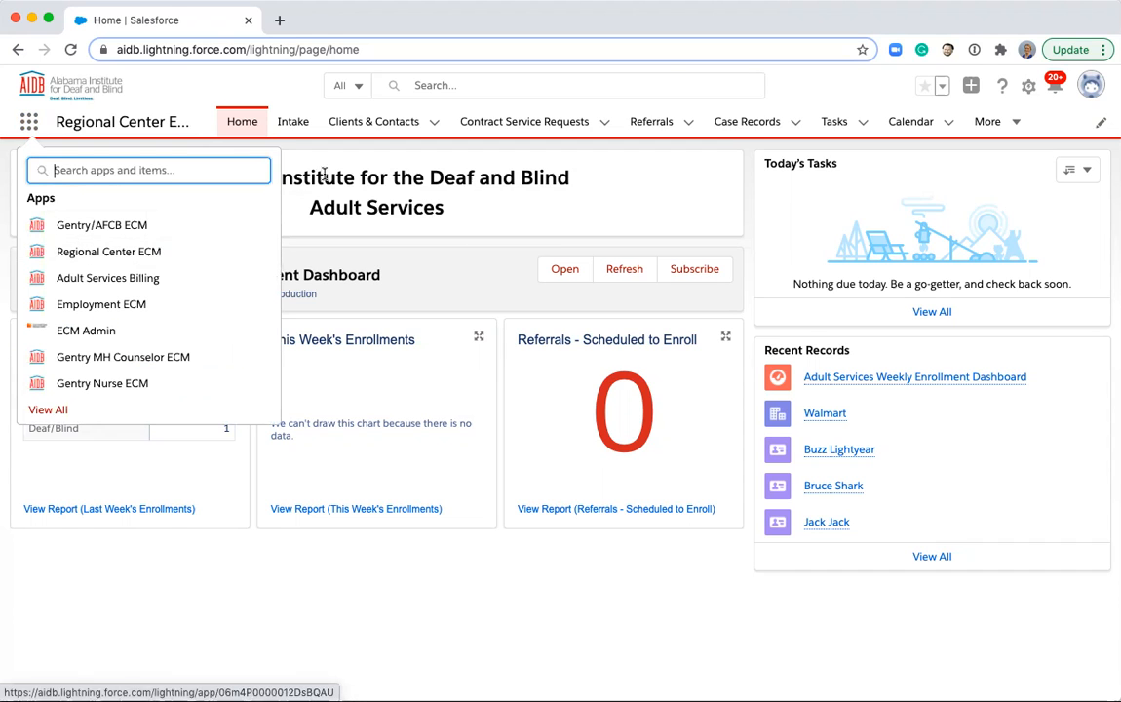
left_click(367, 212)
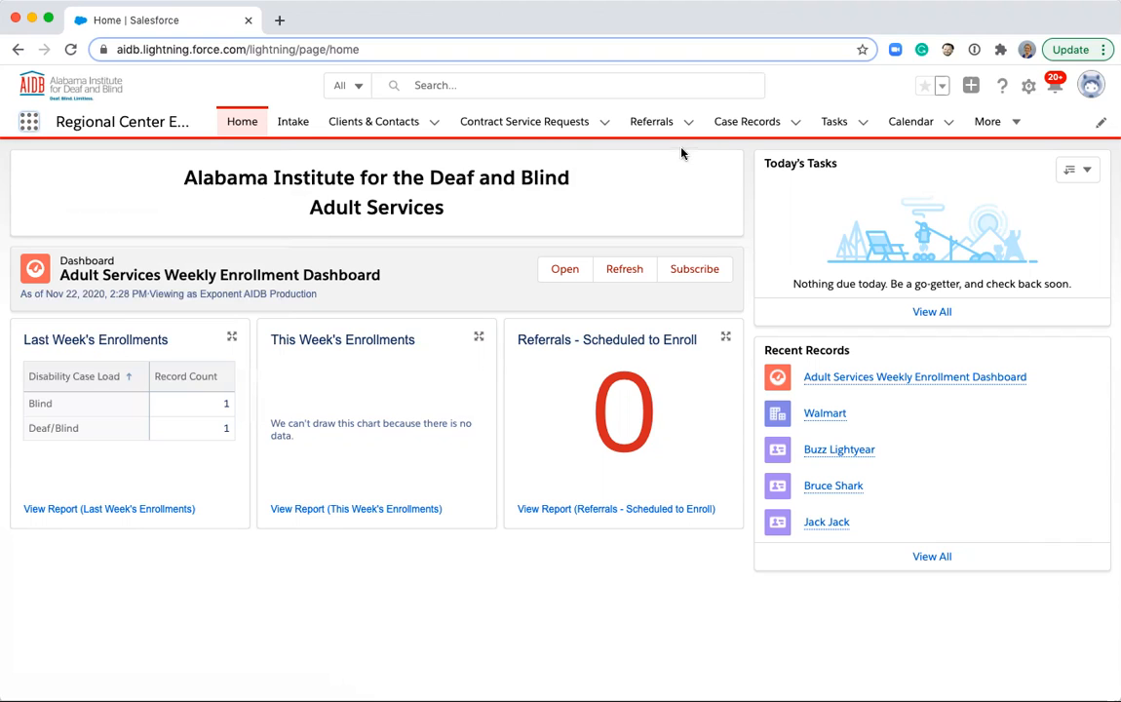
Open the second of the recent case records (Adult 10/2020) and show its services.
left_click(795, 127)
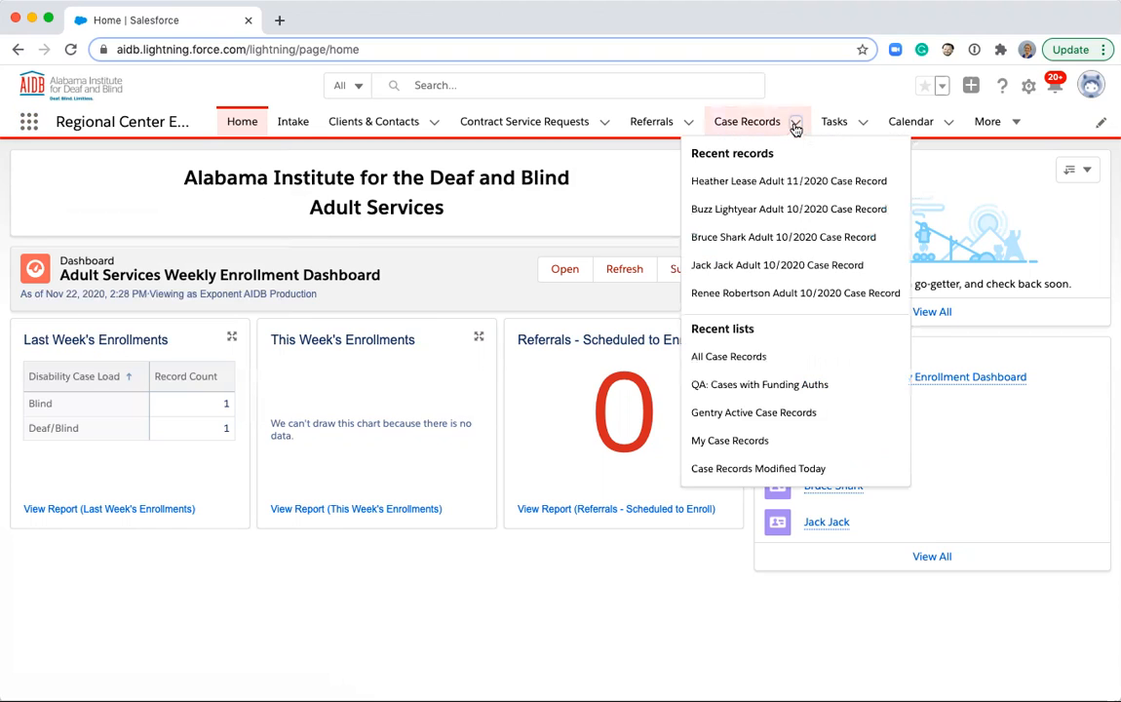
left_click(755, 207)
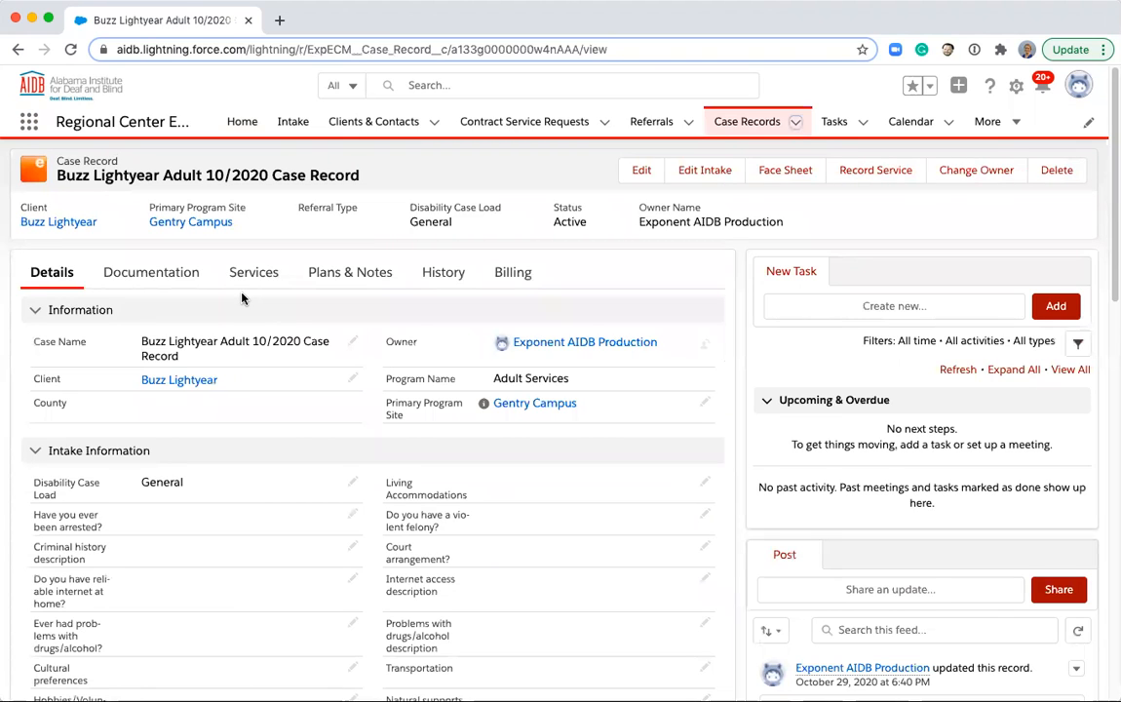
left_click(259, 278)
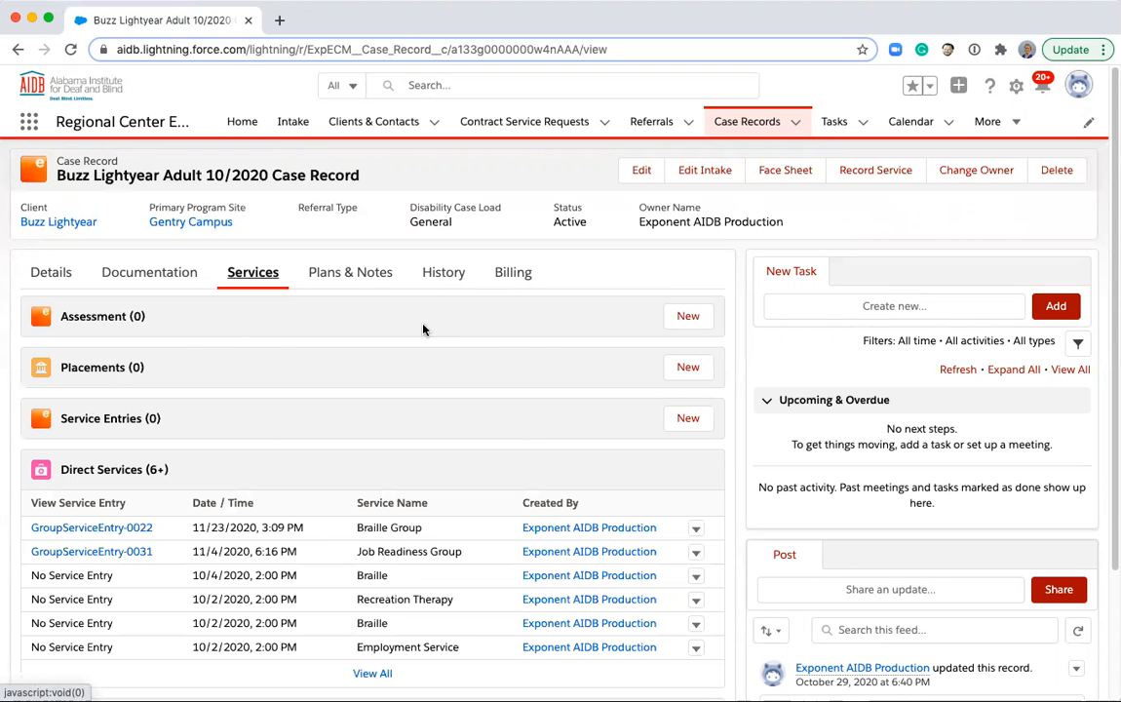
Start a new External Assessment for the case record and assign Exponent AIDB Production as its staff.
left_click(688, 317)
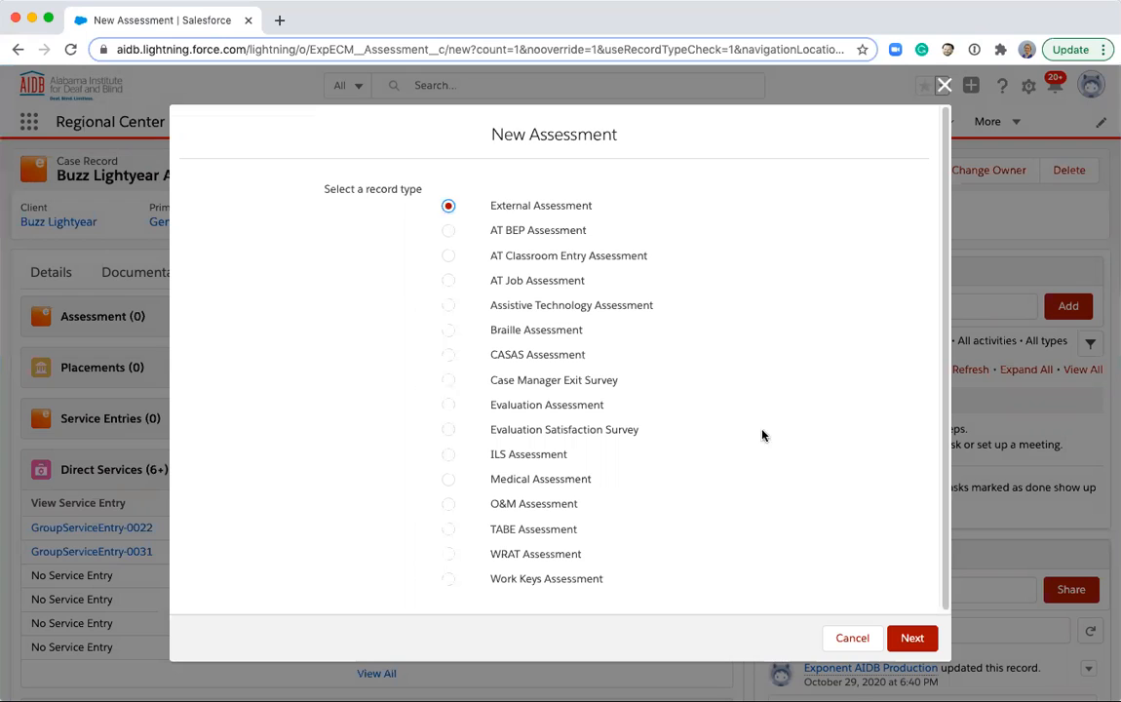
left_click(913, 638)
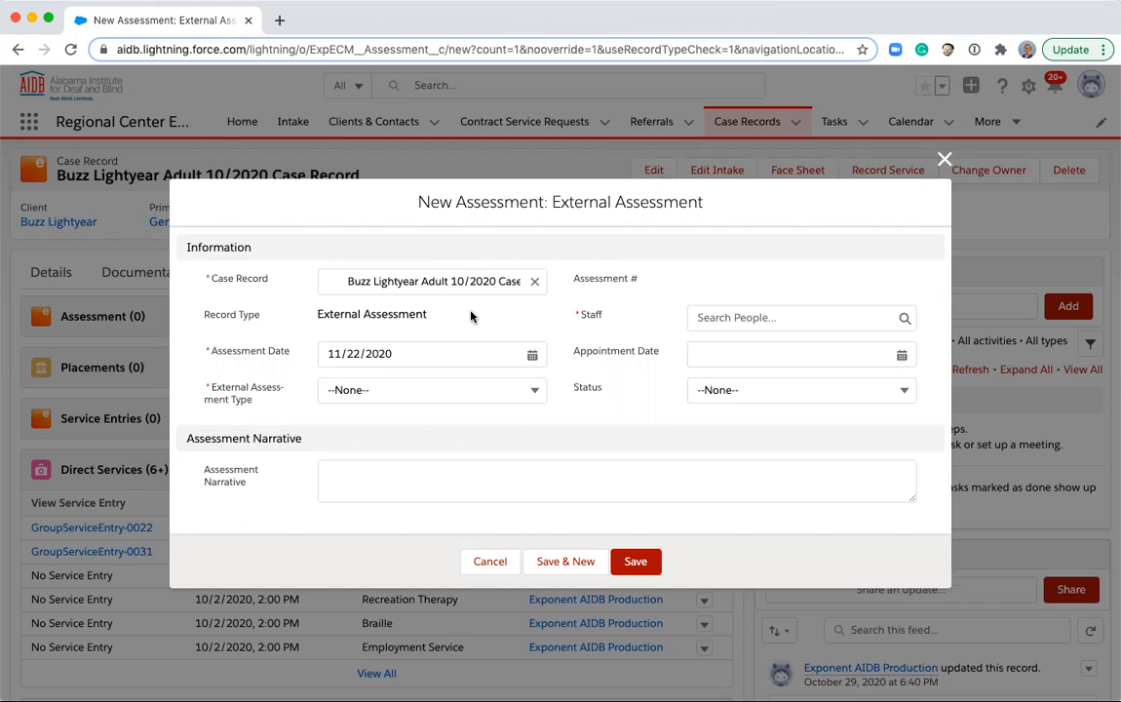
left_click(699, 320)
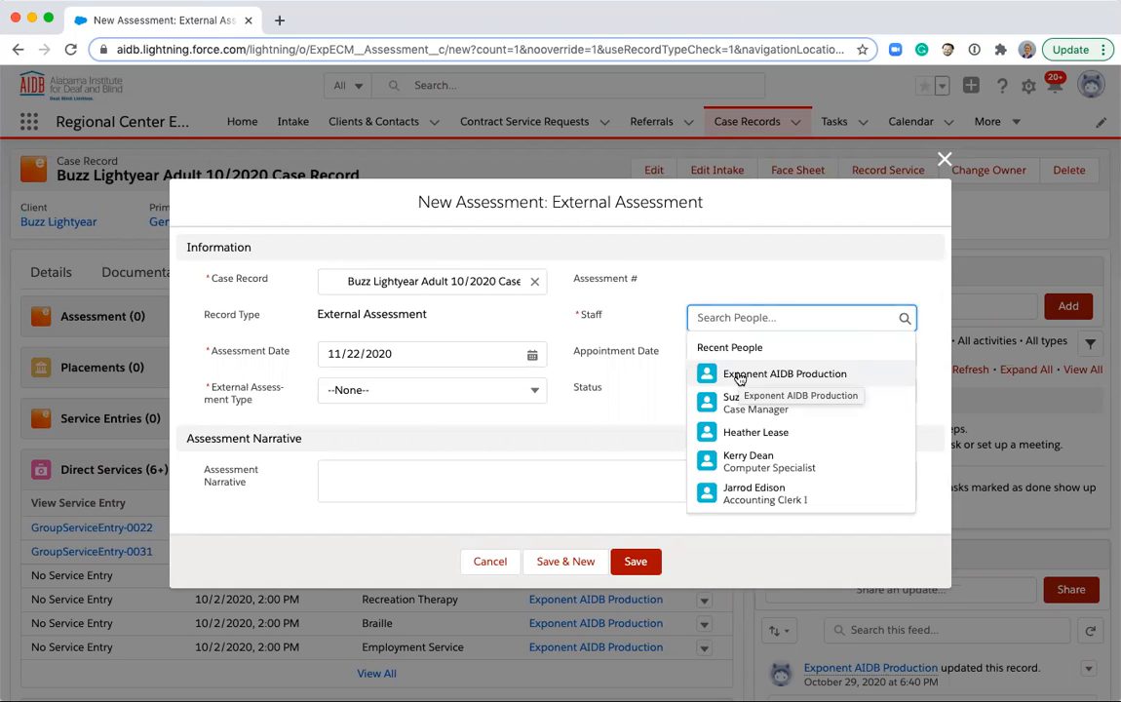
left_click(737, 375)
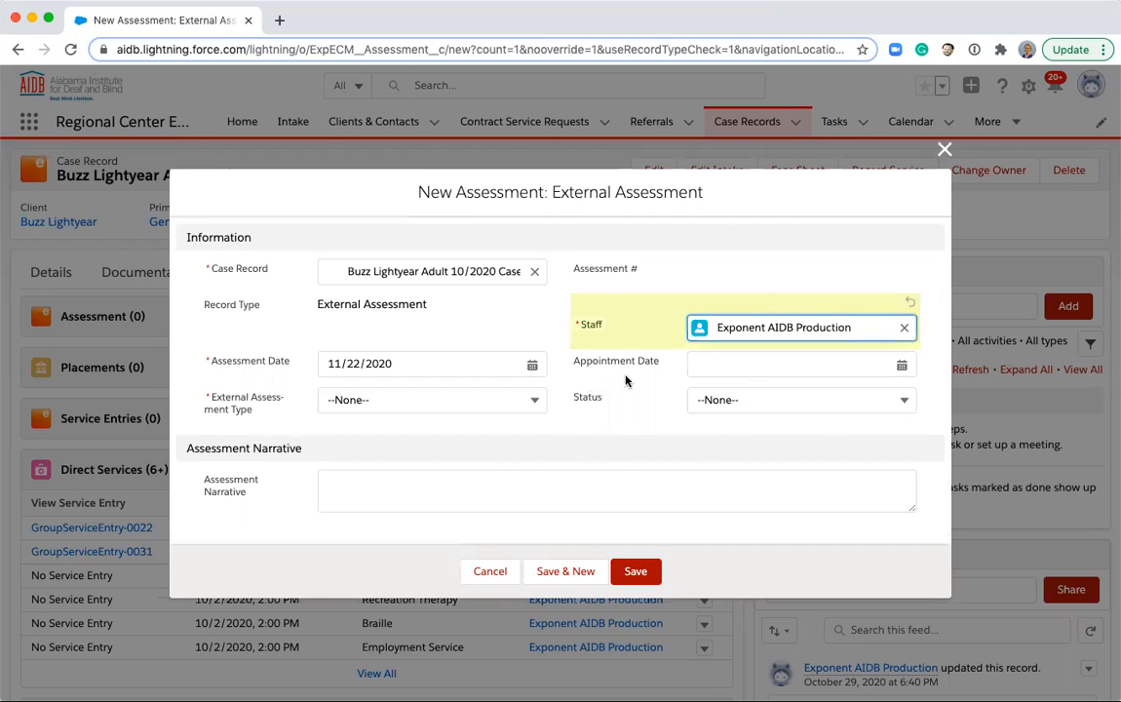
Set both the assessment date and the appointment date to 11/22/2020.
left_click(423, 367)
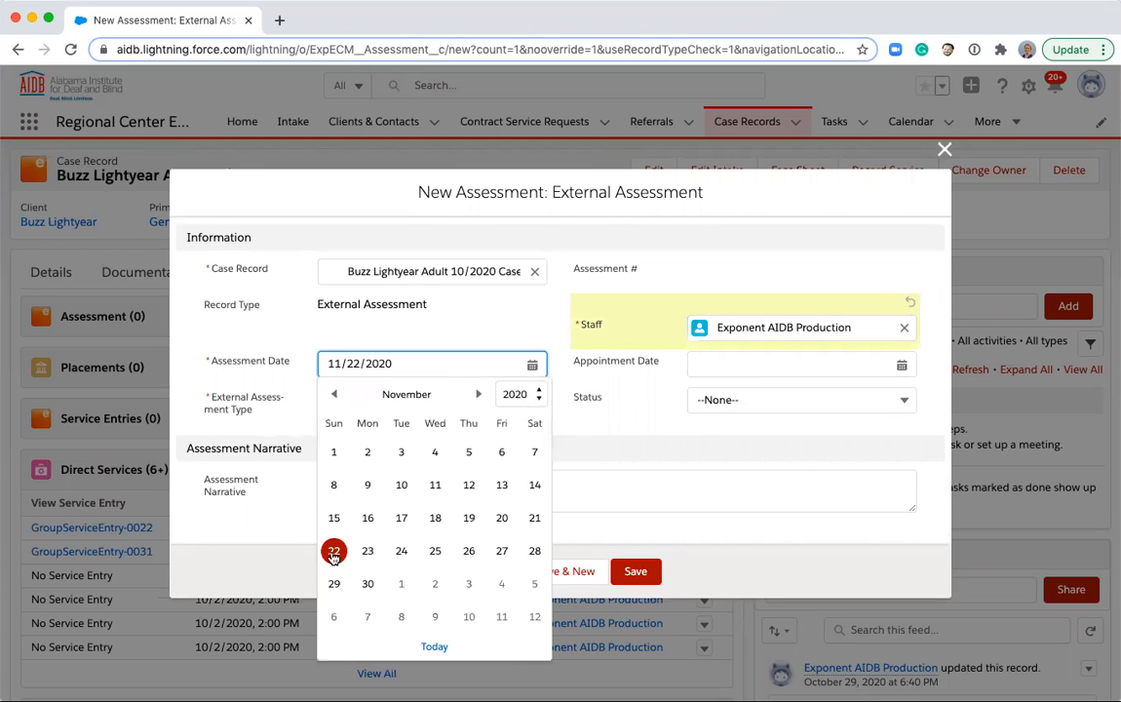
left_click(333, 552)
left_click(699, 353)
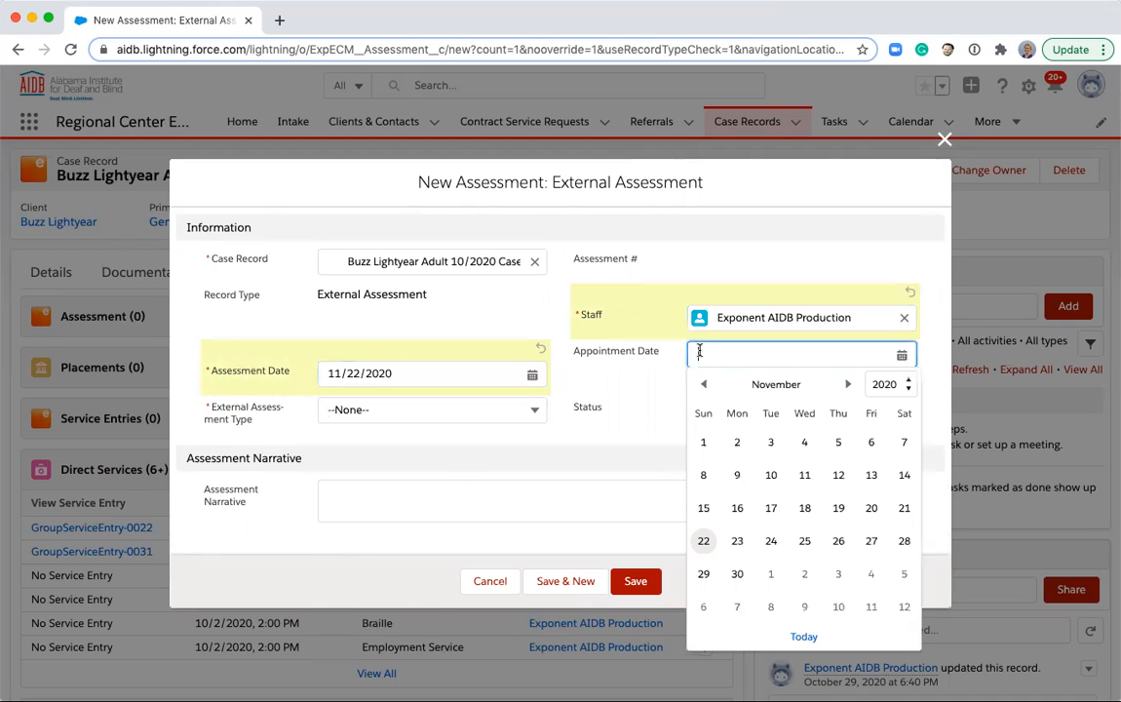
left_click(705, 542)
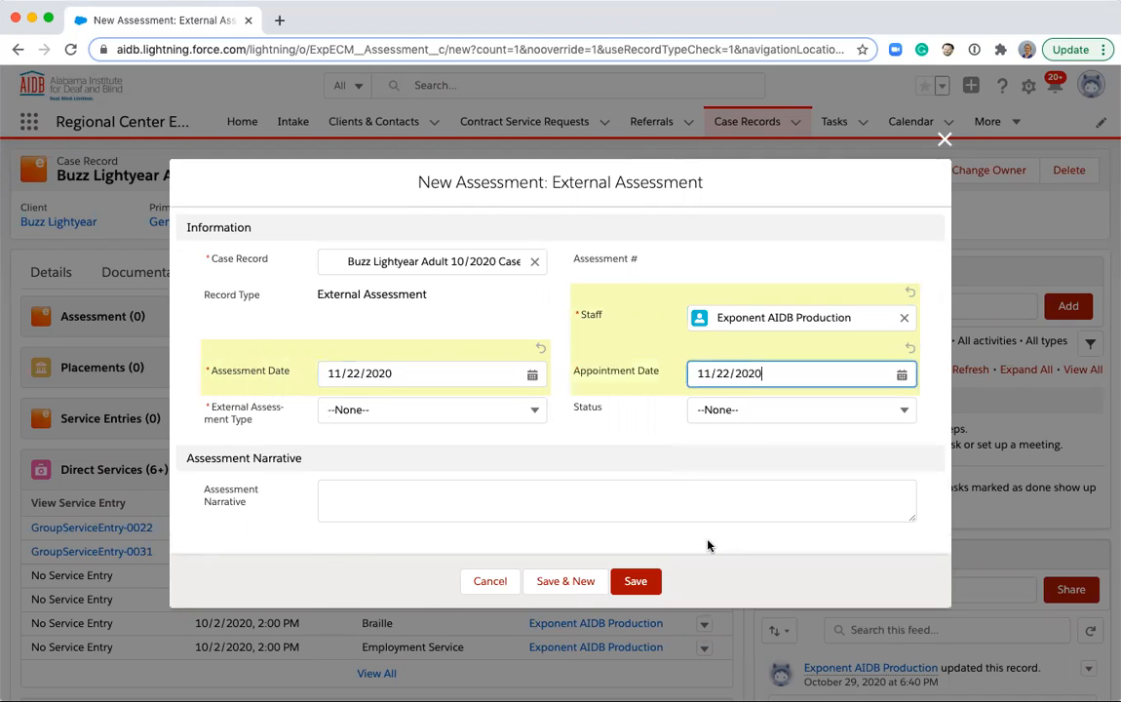
Set the external assessment type to Aptitude Assessment and the status to Completed, and save the assessment without a narrative.
left_click(455, 410)
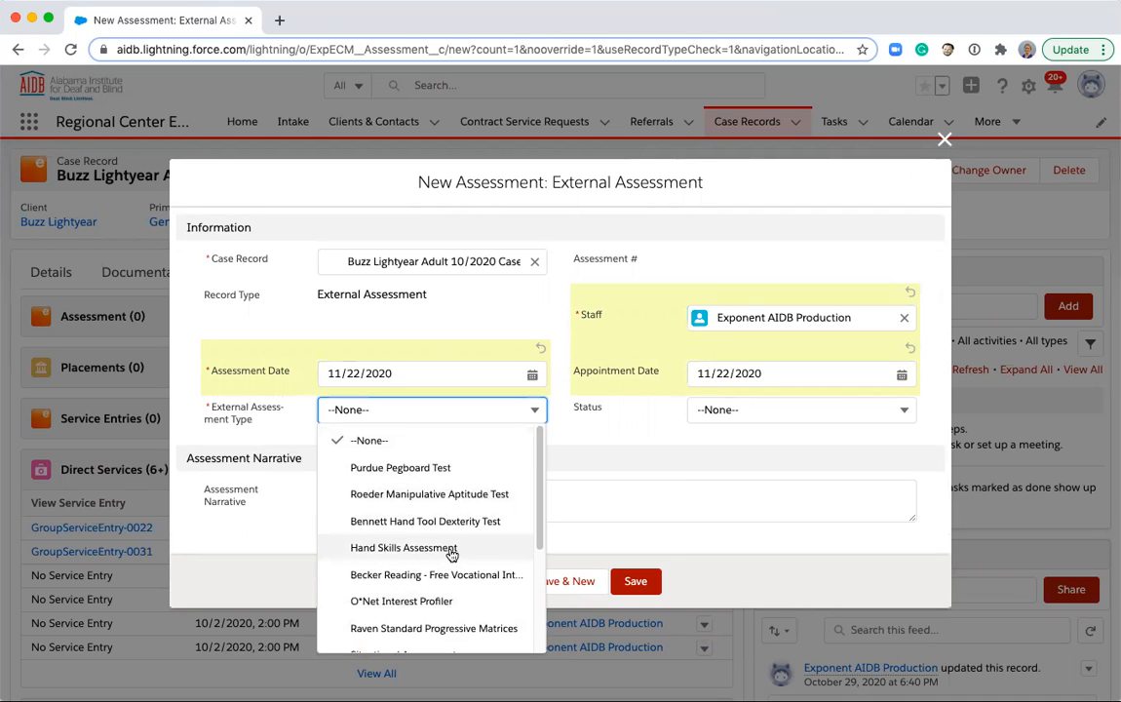
scroll(449, 609, "down", 2)
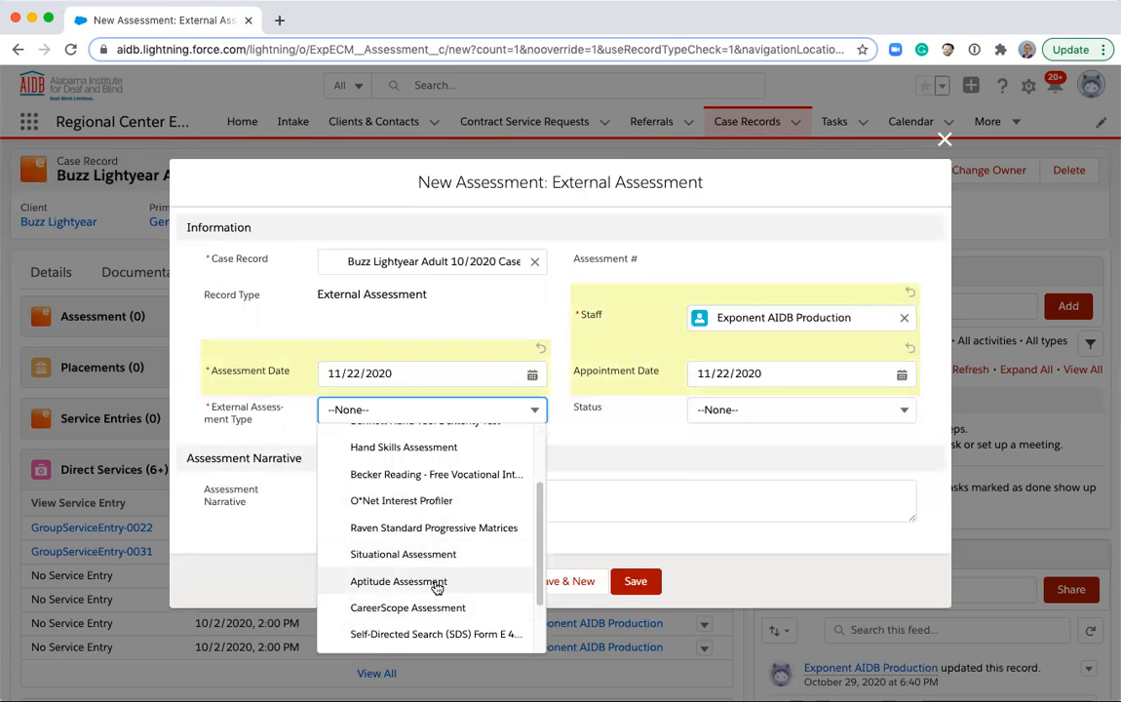
left_click(438, 582)
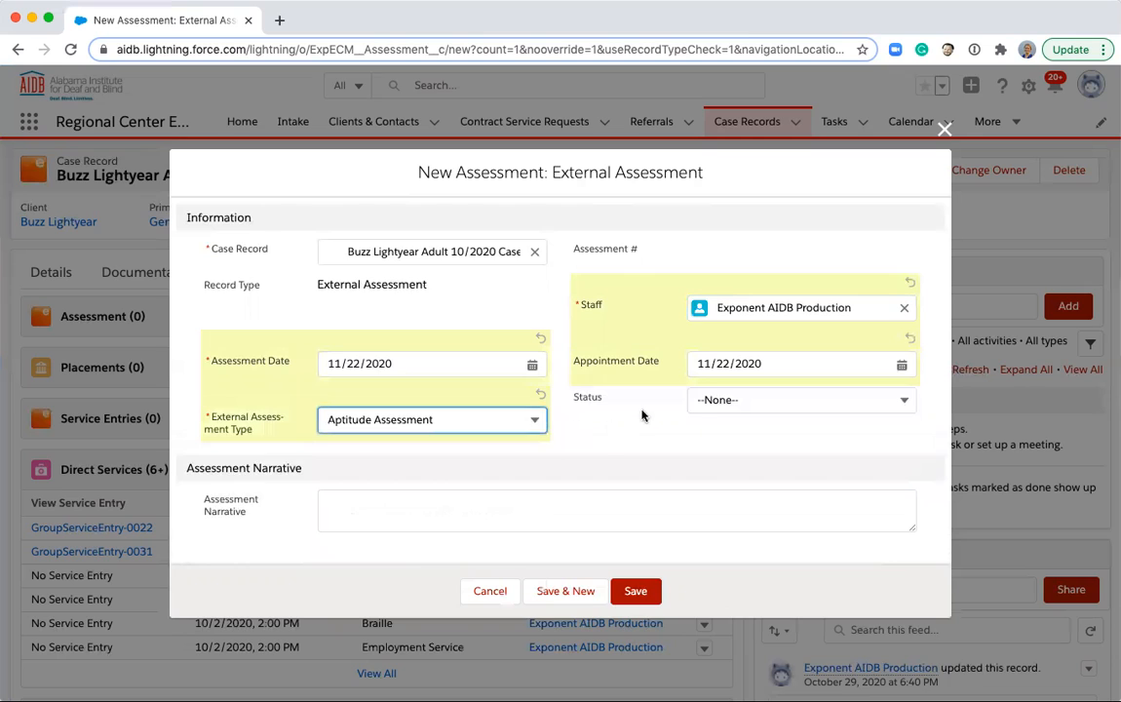
left_click(718, 402)
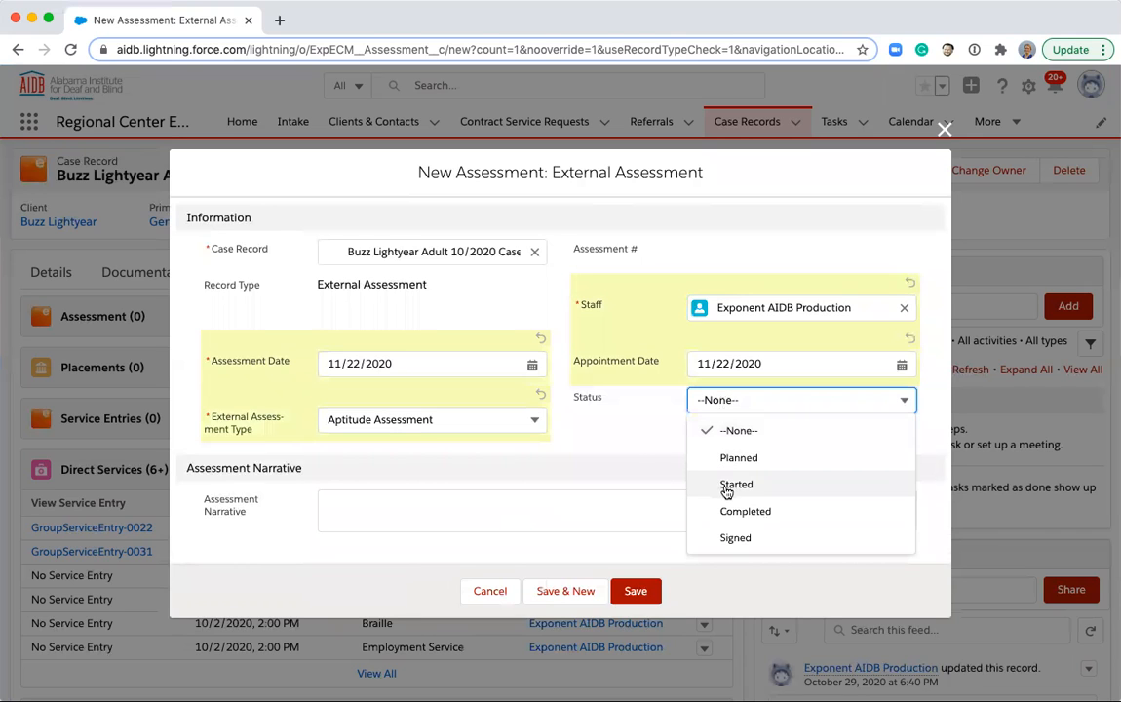
left_click(731, 513)
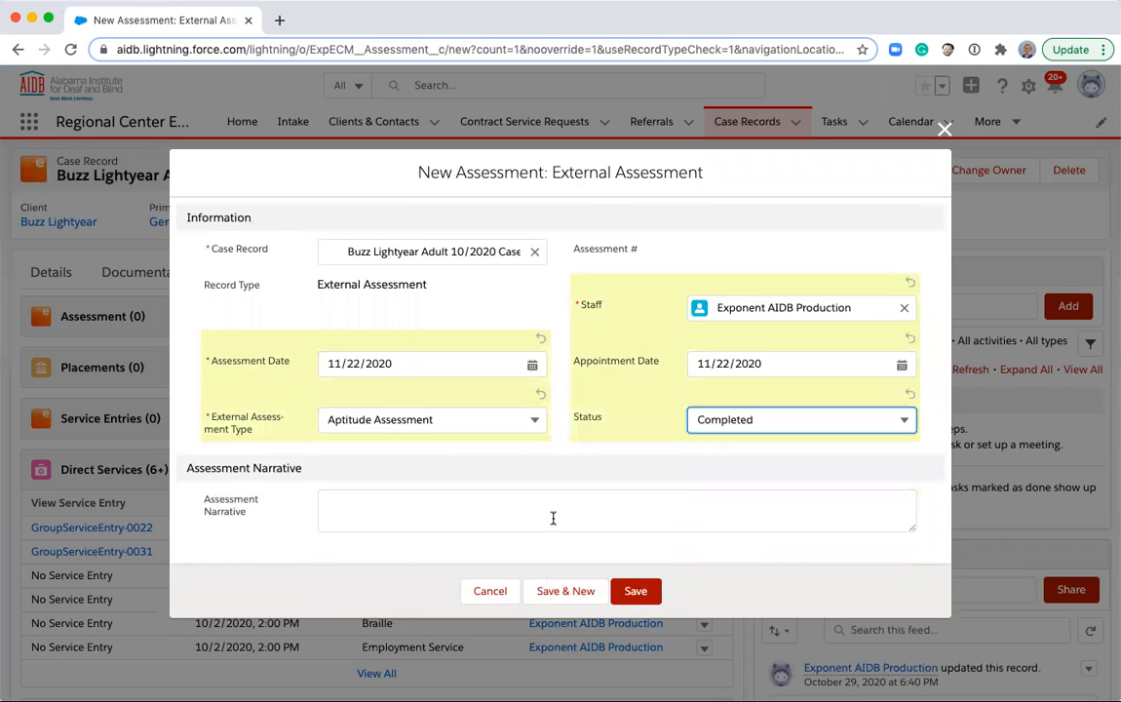
left_click(514, 511)
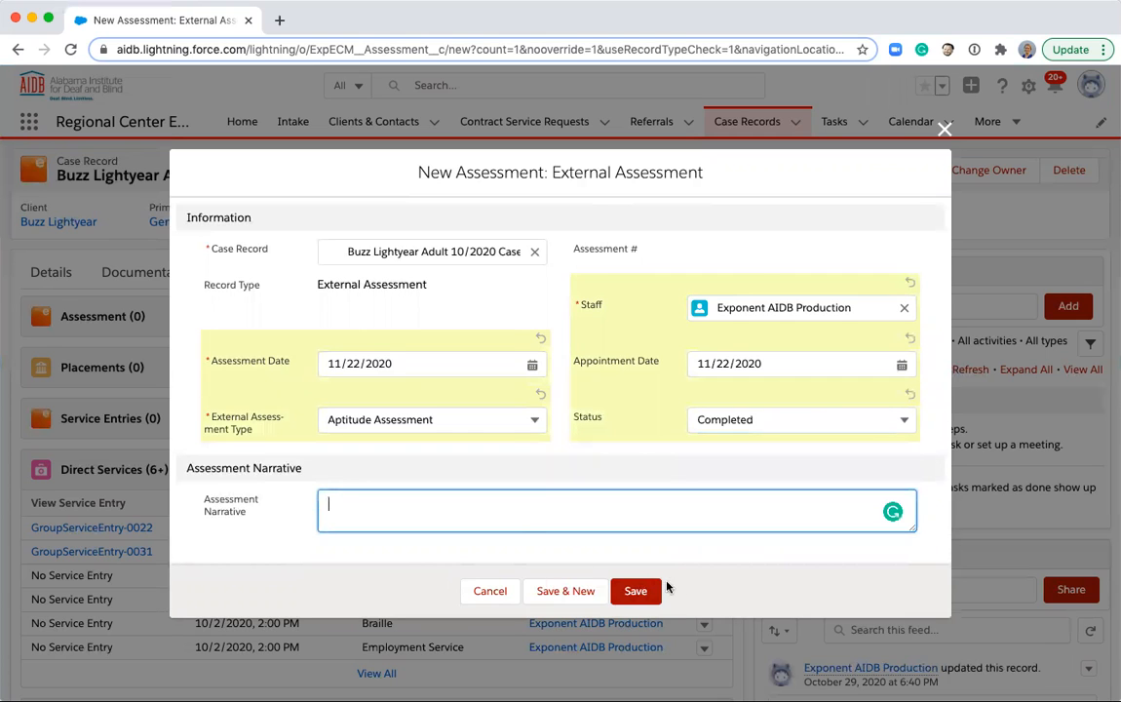
left_click(635, 592)
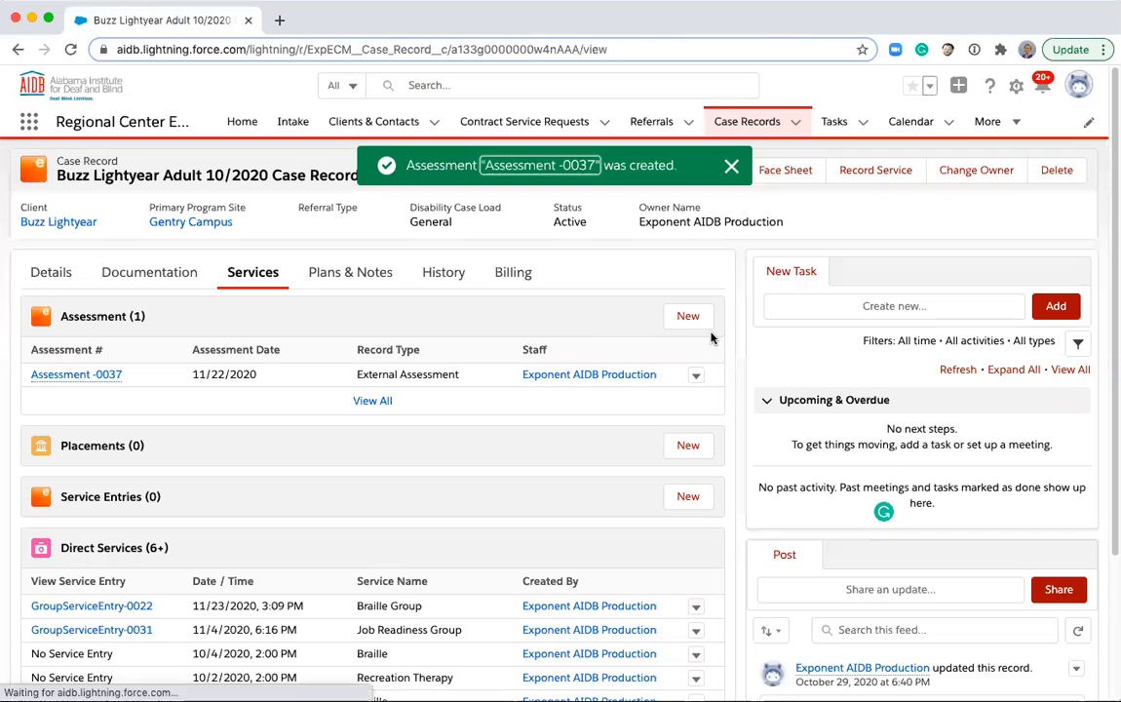
Start a second assessment of the ILS Assessment type and assign Exponent AIDB Production as its staff.
left_click(697, 316)
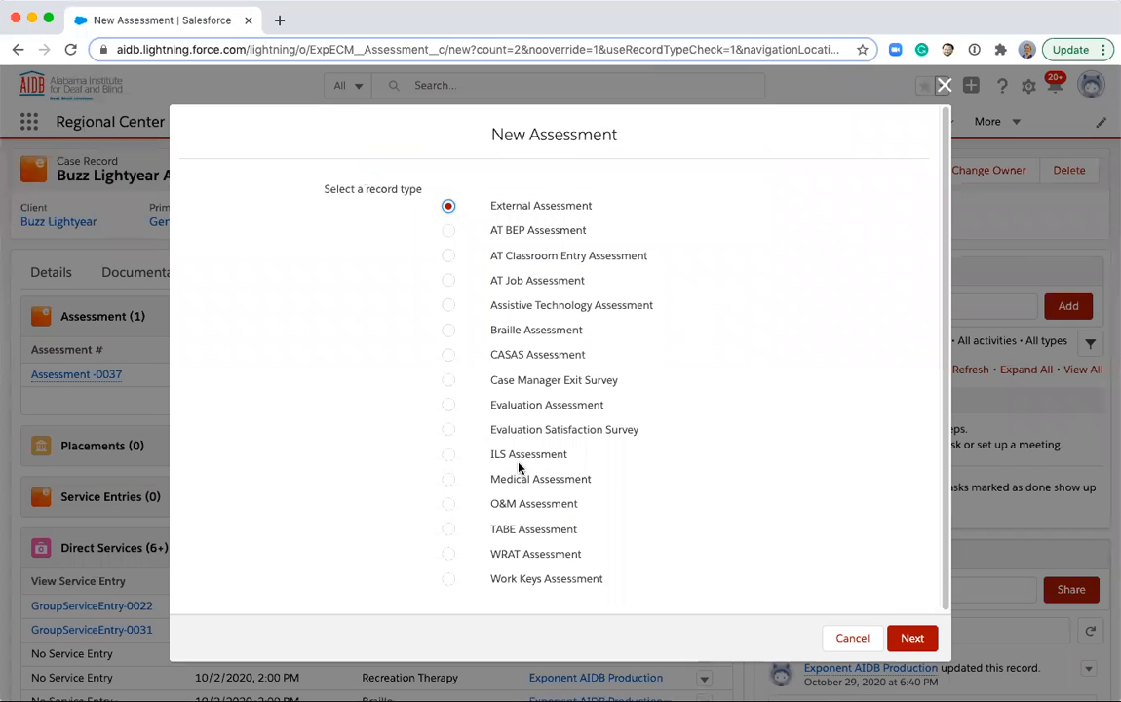
left_click(520, 461)
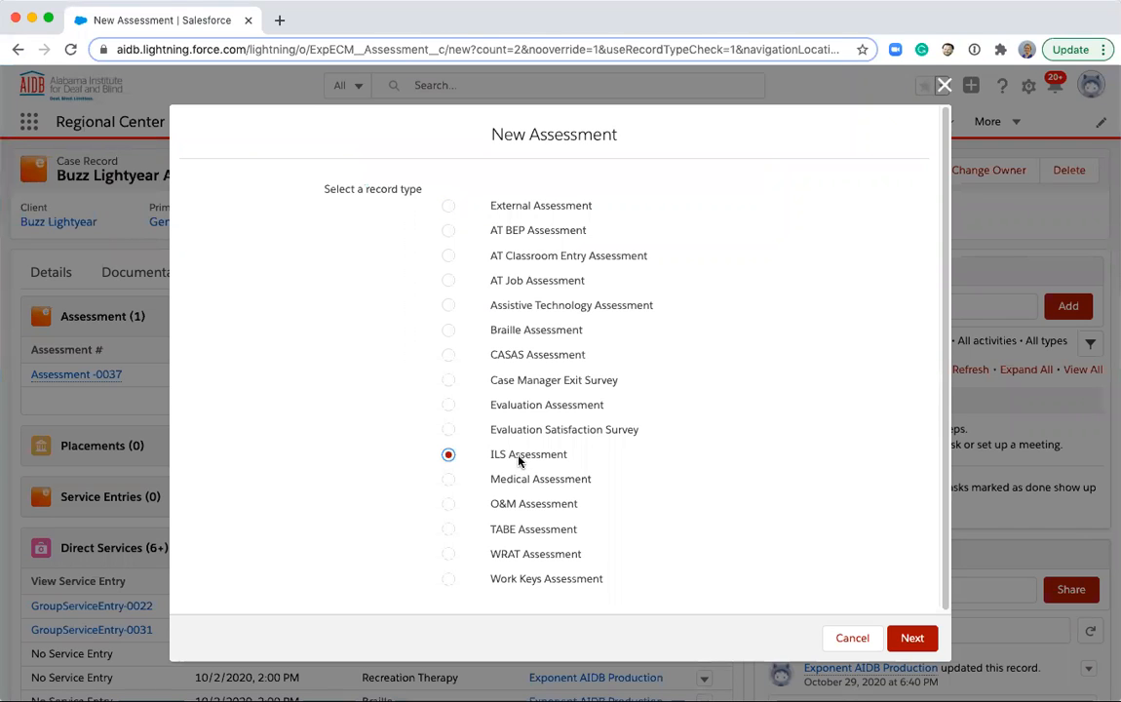
left_click(913, 638)
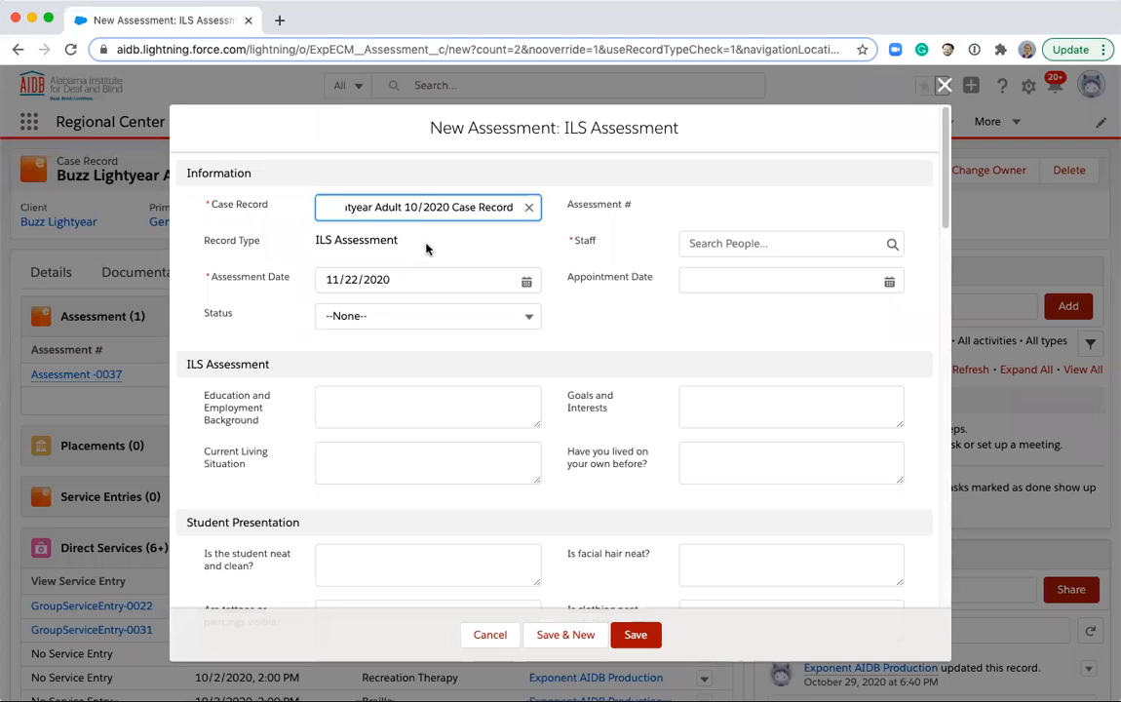
left_click(731, 242)
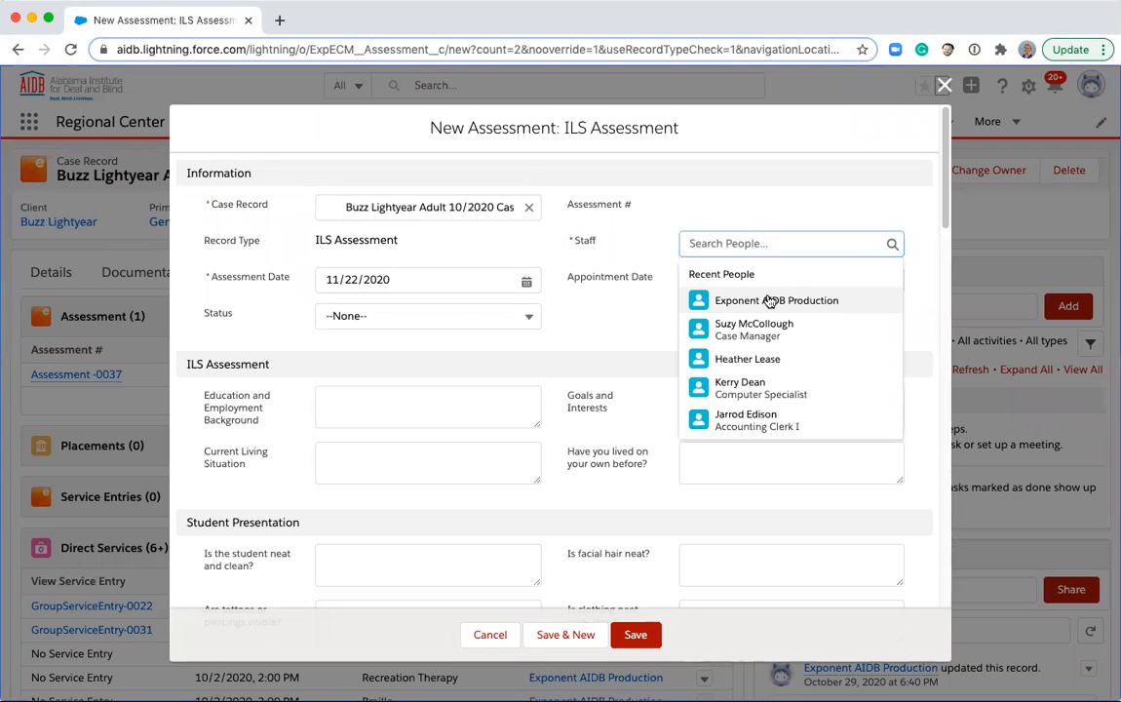
left_click(769, 302)
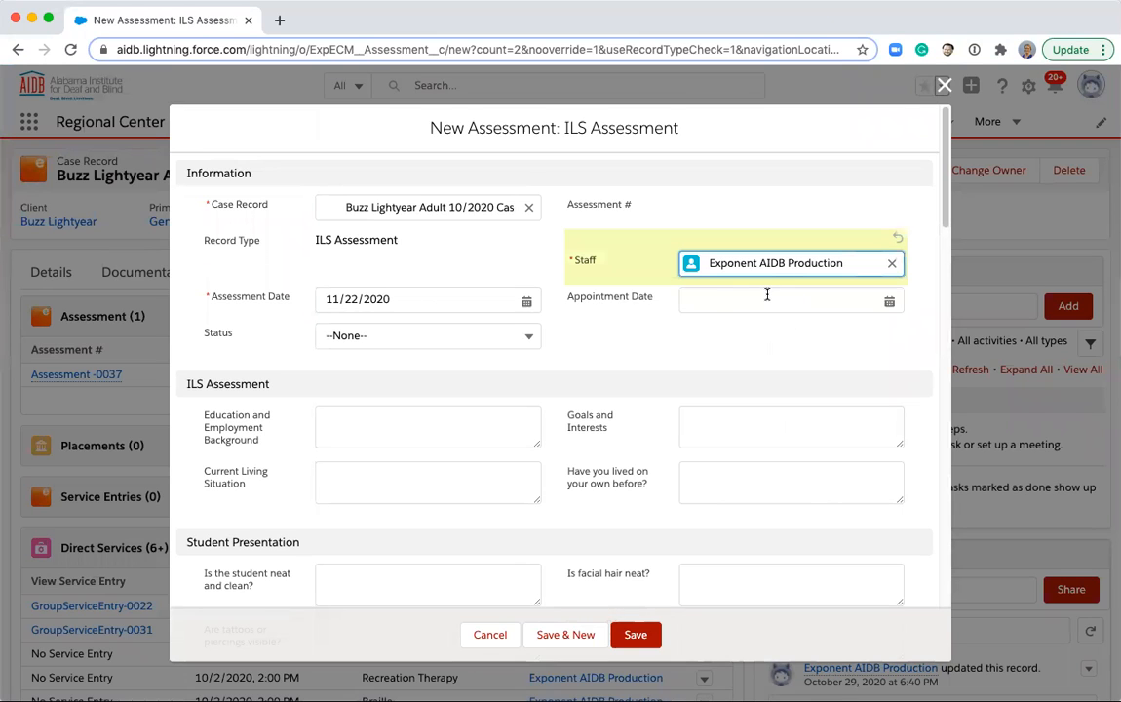
Keep the ILS assessment's default assessment date and set its status to Started.
left_click(438, 301)
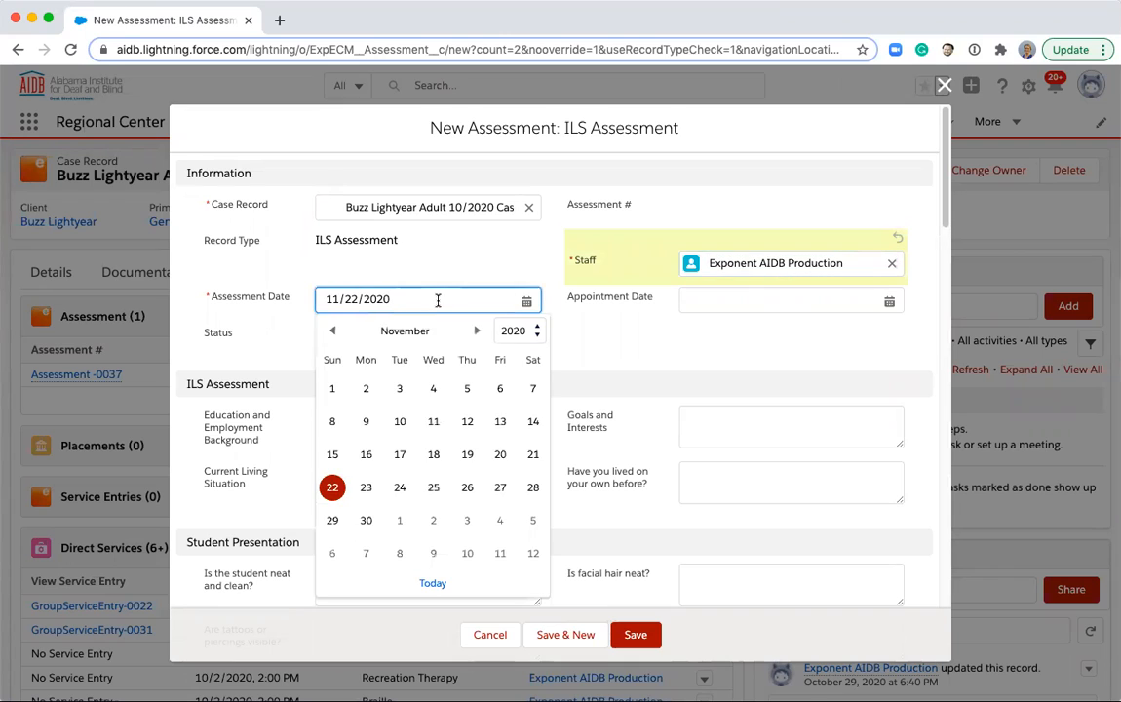
left_click(427, 239)
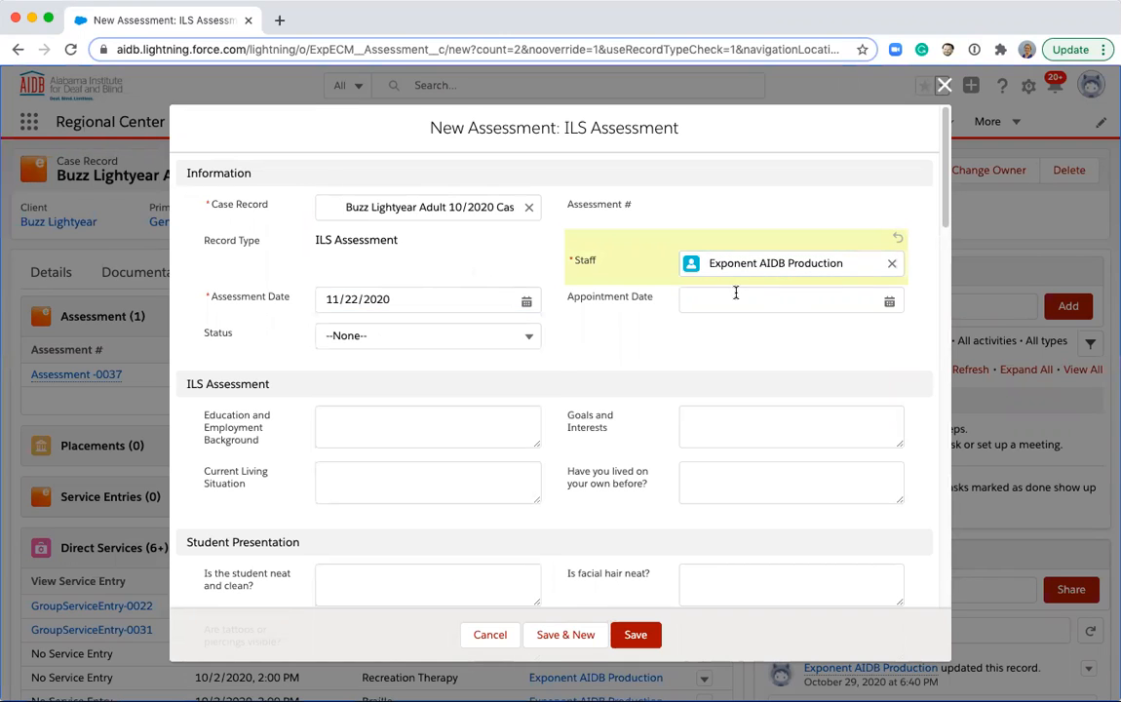
left_click(508, 338)
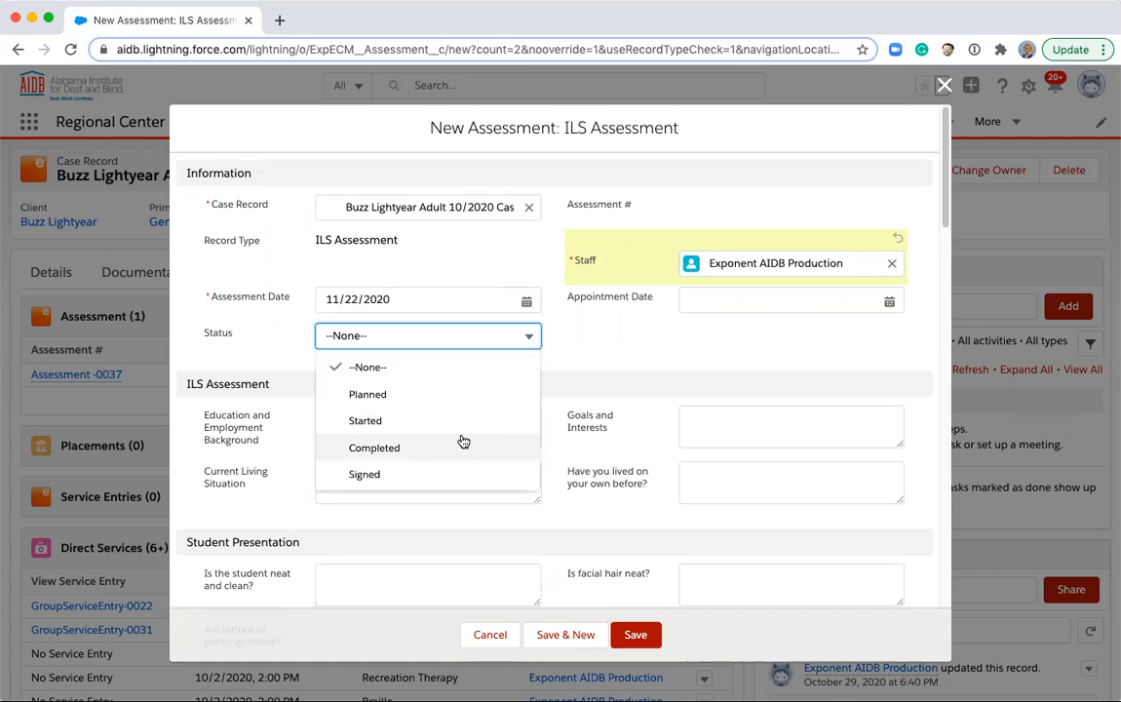
left_click(464, 422)
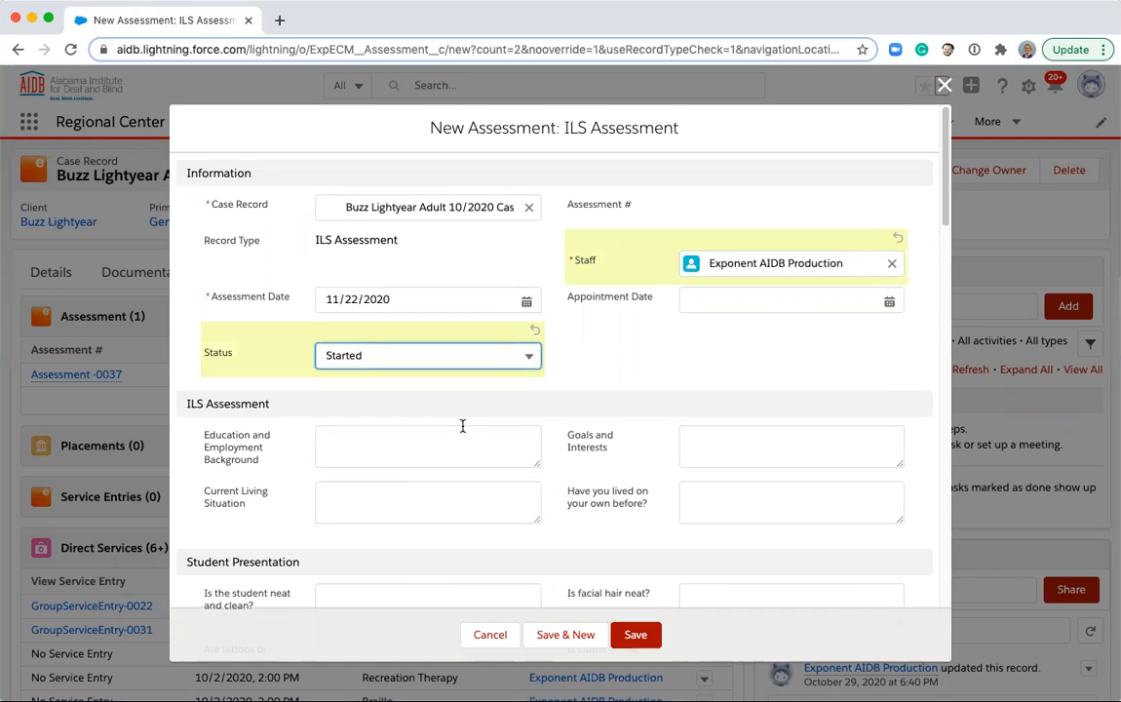
Review the ILS assessment's question sections, from background and student presentation through laundry, finances and cooking to hearing and vision loss.
scroll(464, 429, "down", 5)
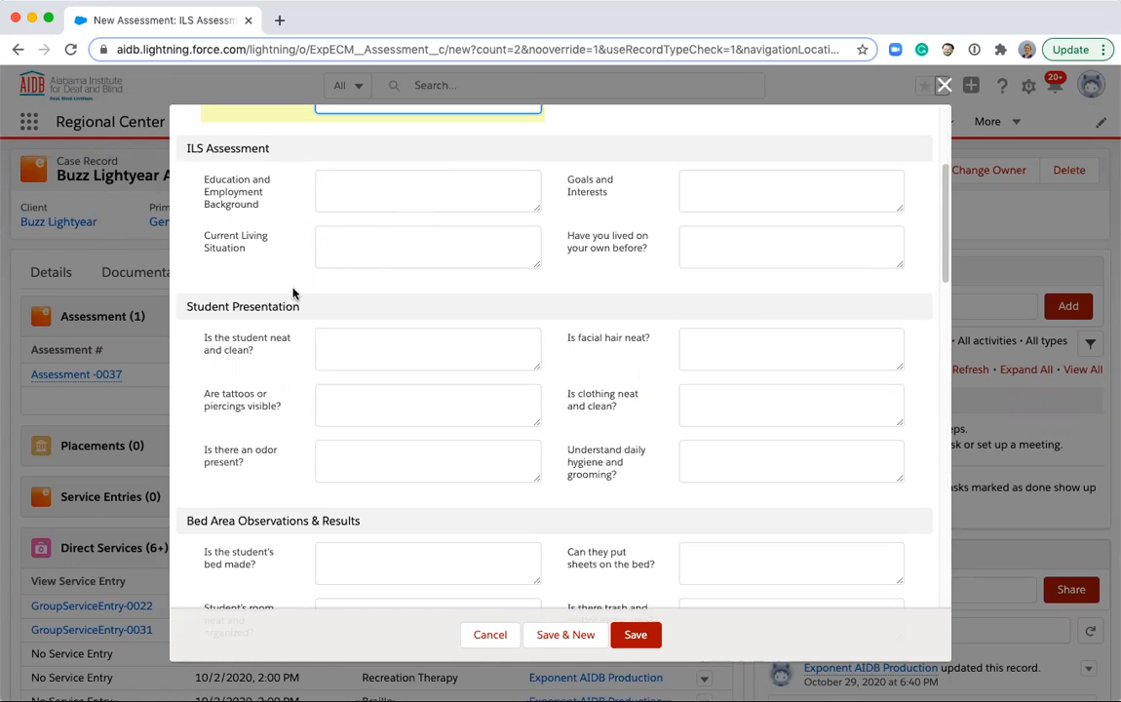
scroll(287, 377, "down", 1)
scroll(287, 376, "down", 4)
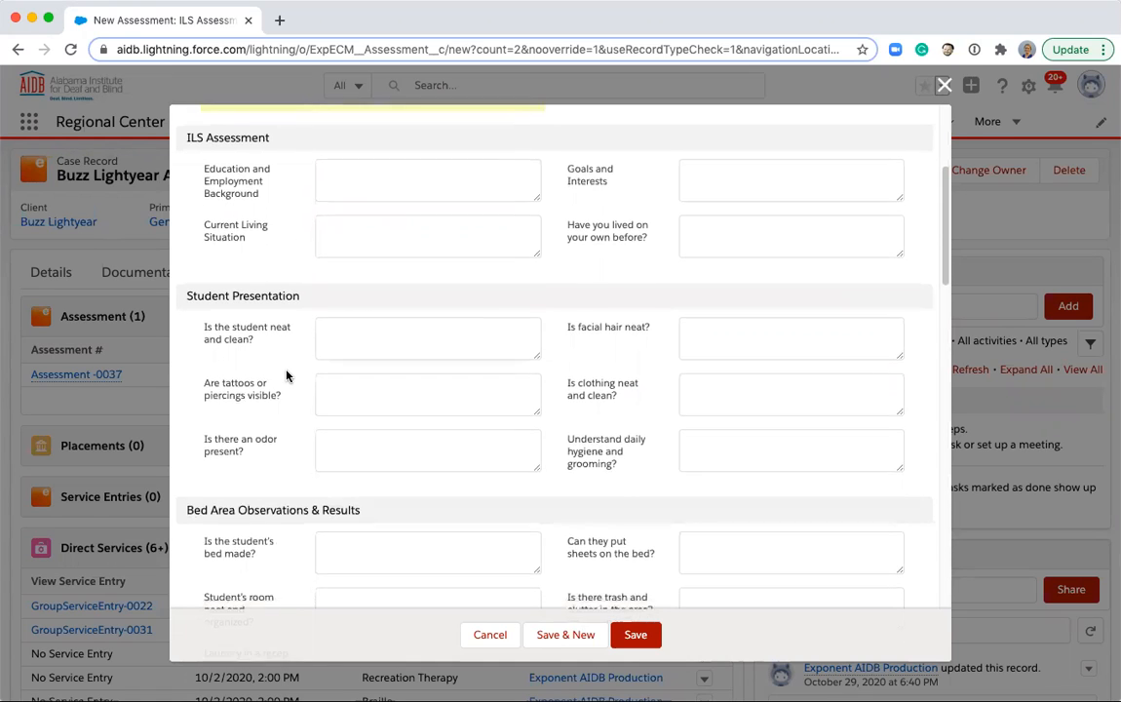
scroll(287, 376, "down", 8)
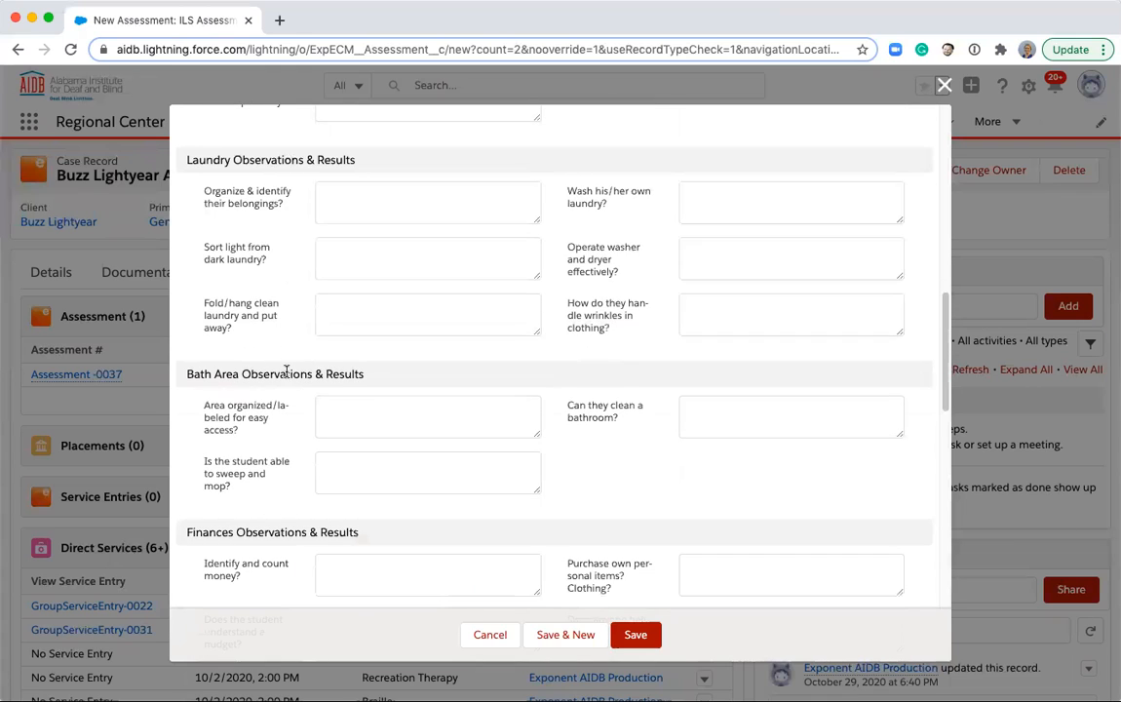
scroll(288, 375, "down", 1)
scroll(287, 375, "down", 1)
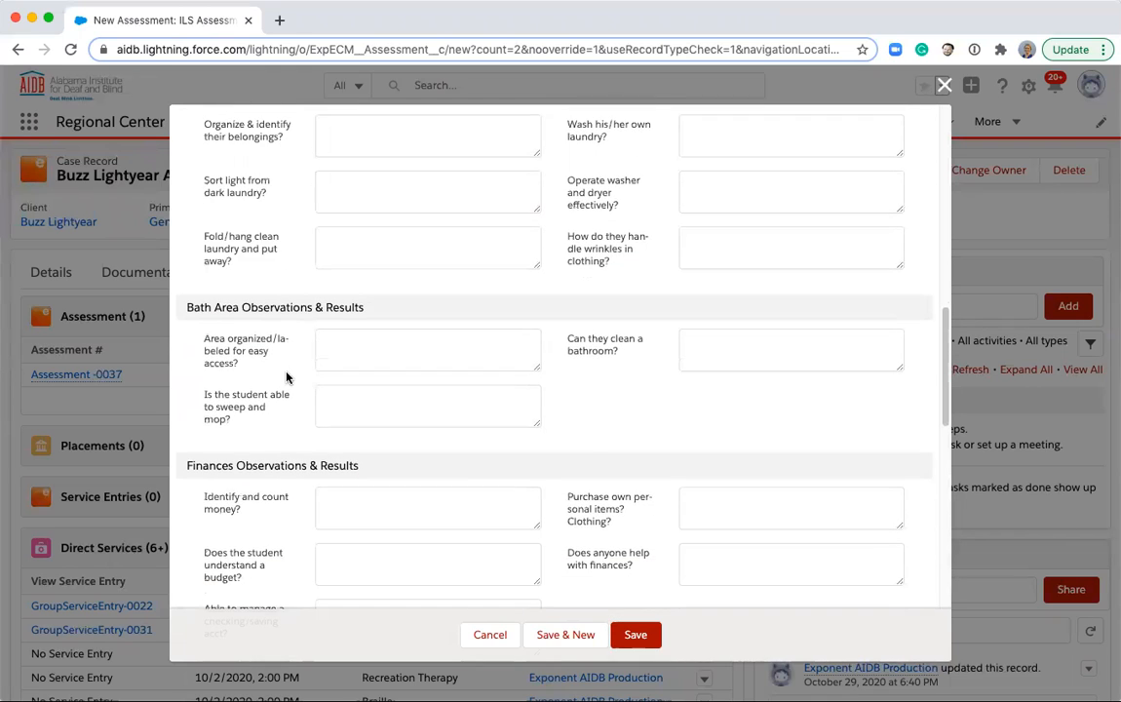
scroll(287, 376, "down", 5)
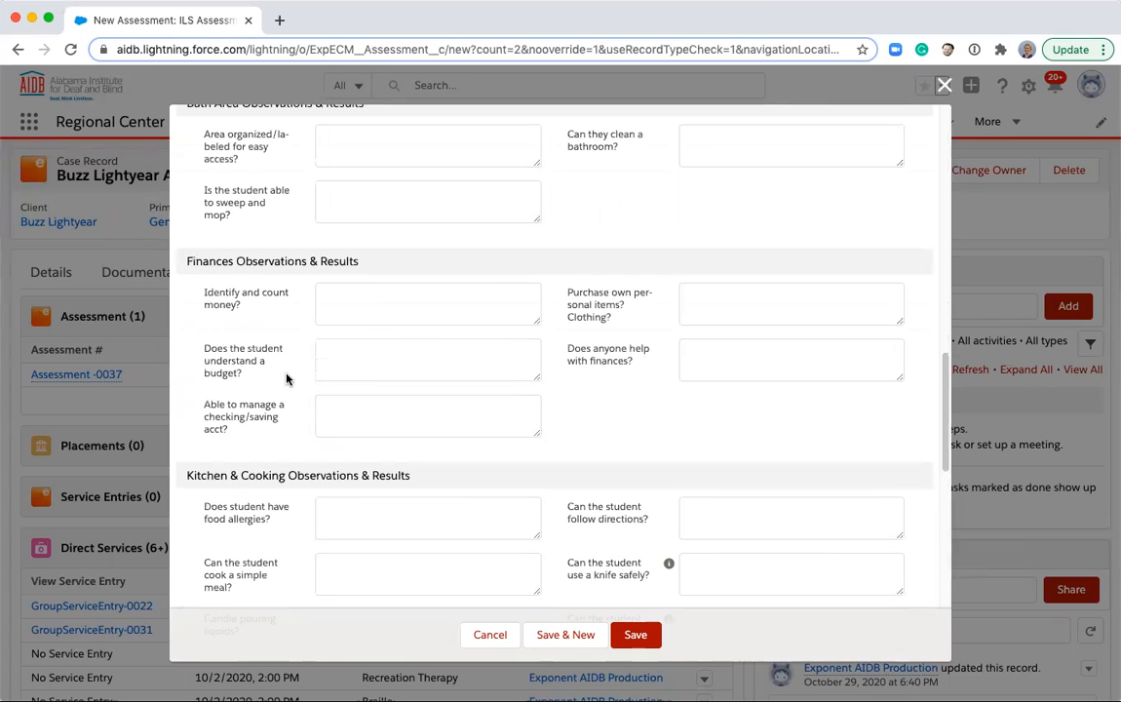
scroll(288, 414, "down", 10)
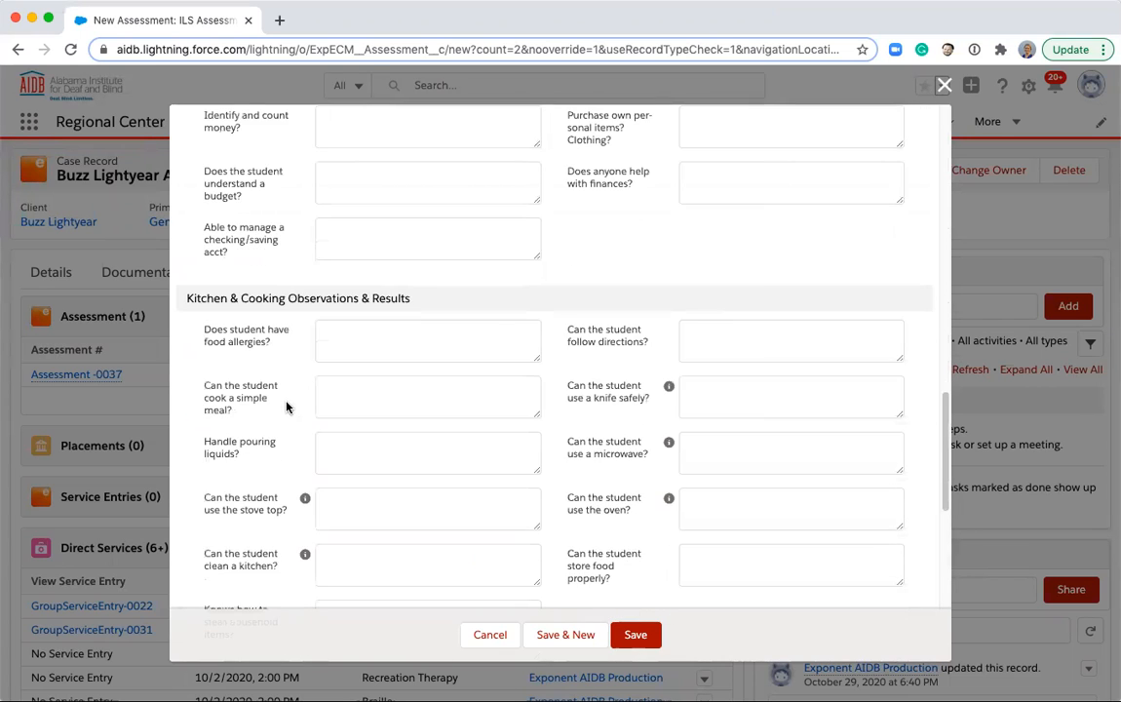
scroll(288, 407, "down", 5)
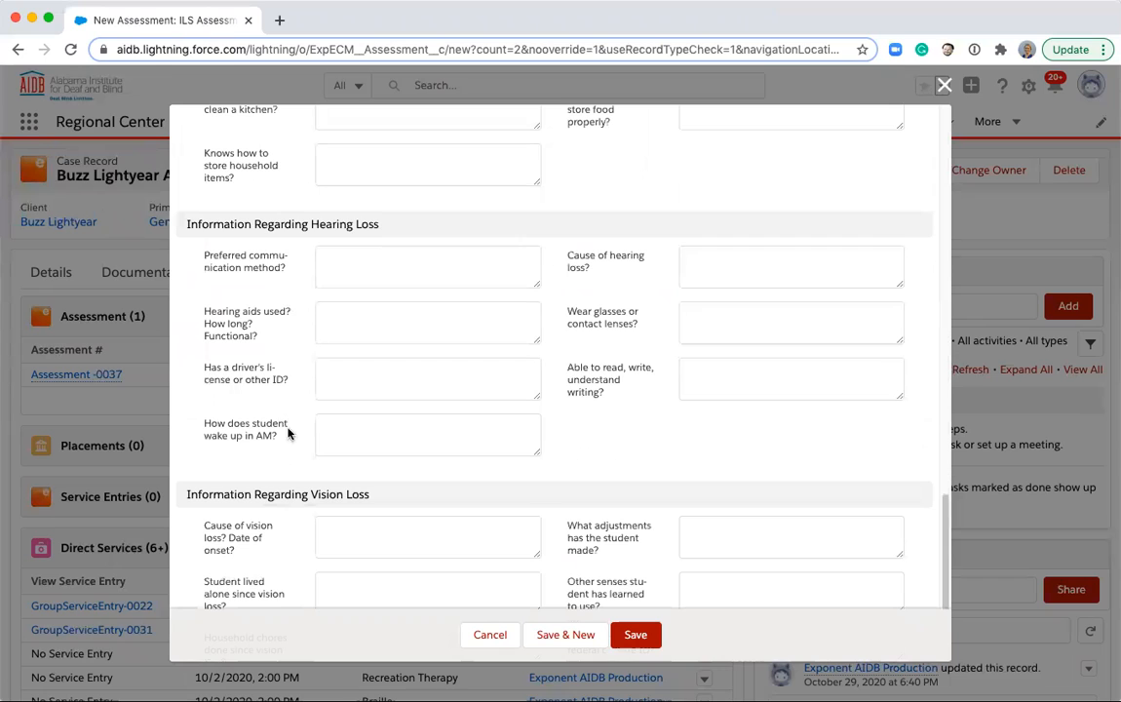
Save the ILS assessment with its question sections left blank and return to the case record's details.
scroll(294, 493, "down", 5)
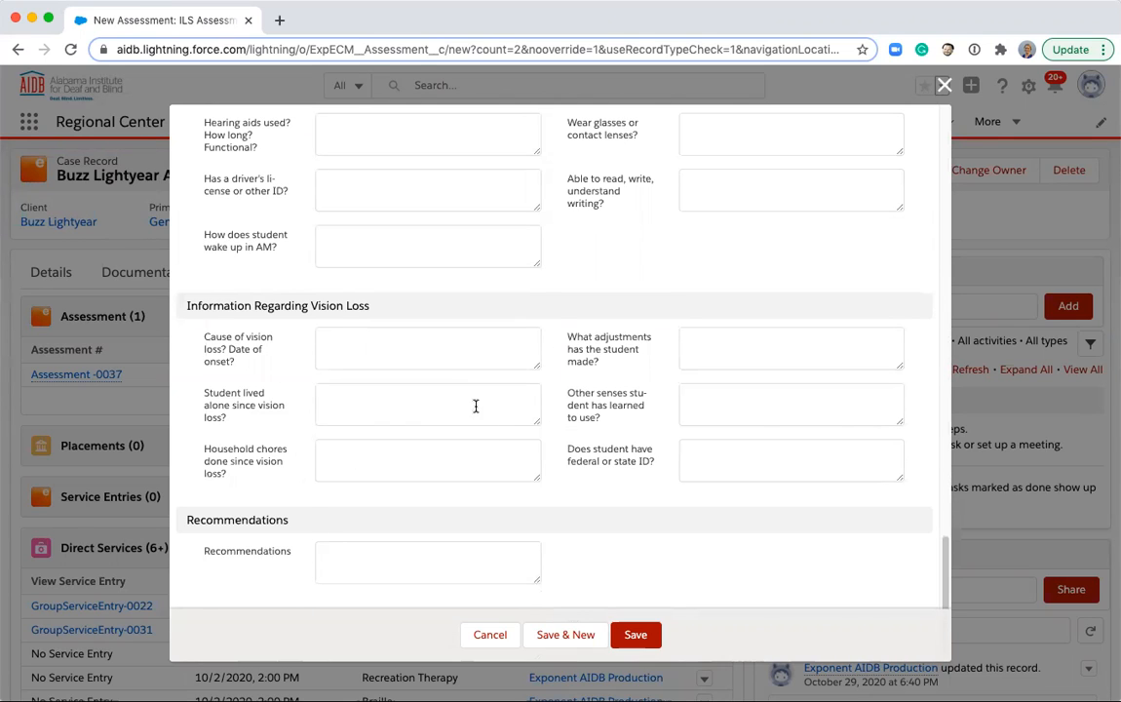
left_click(638, 633)
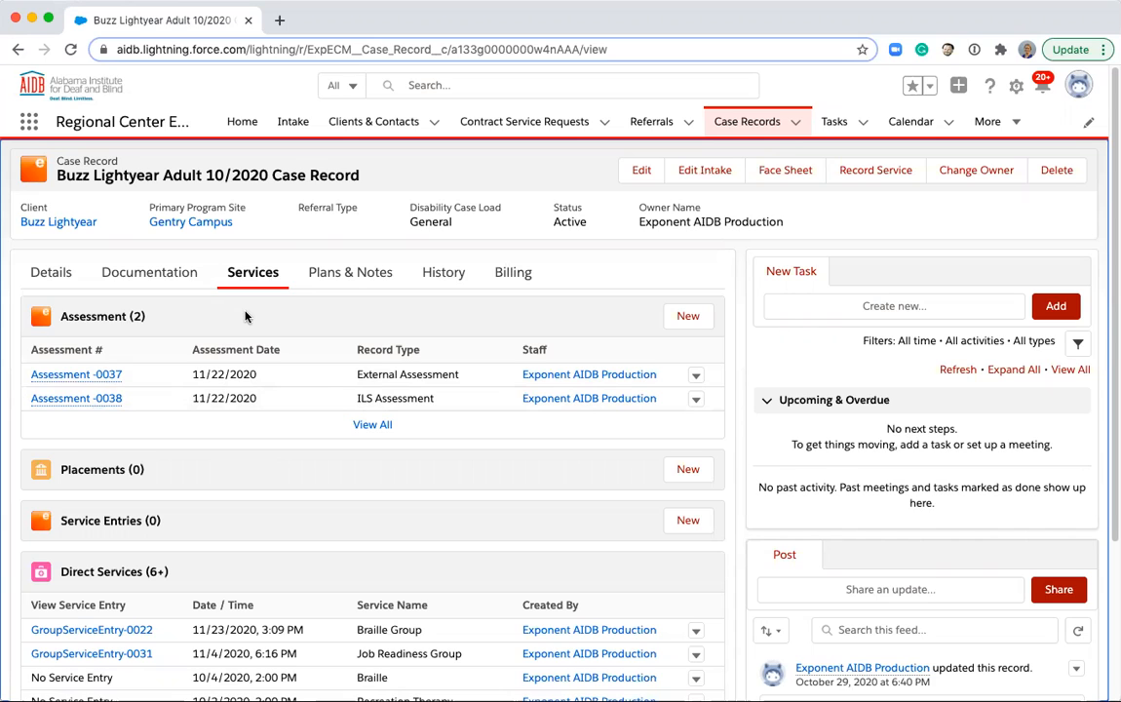
left_click(47, 273)
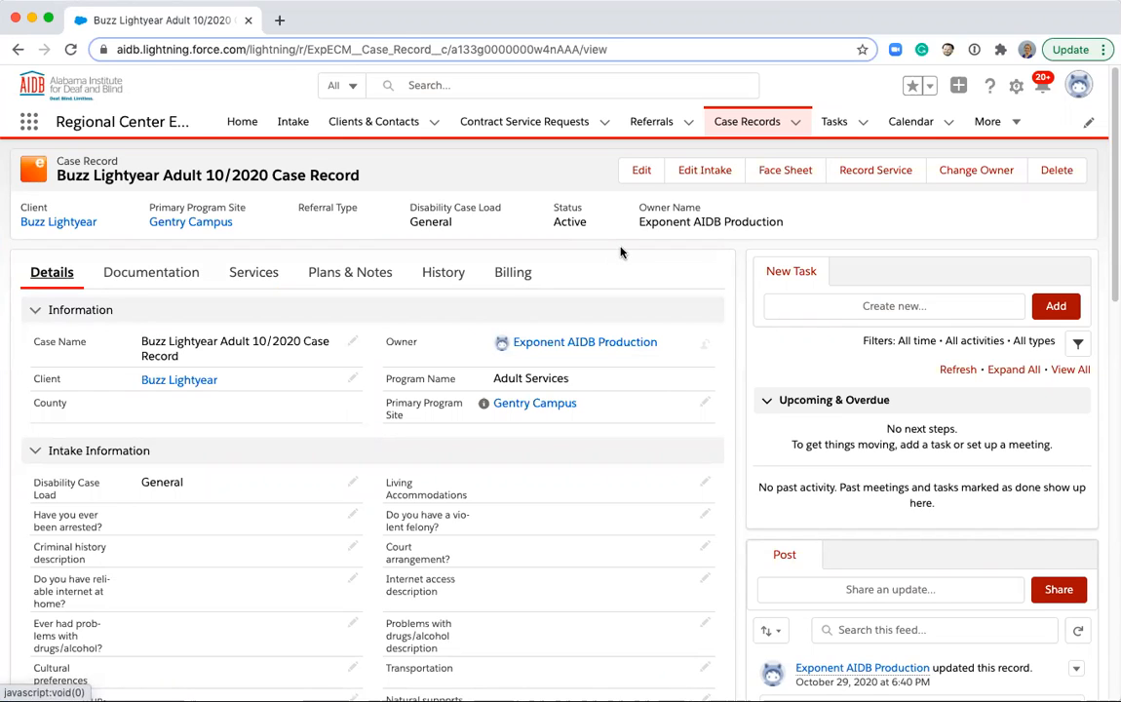
Start recording a service for the client with the Assistive Technology service entry form.
left_click(875, 183)
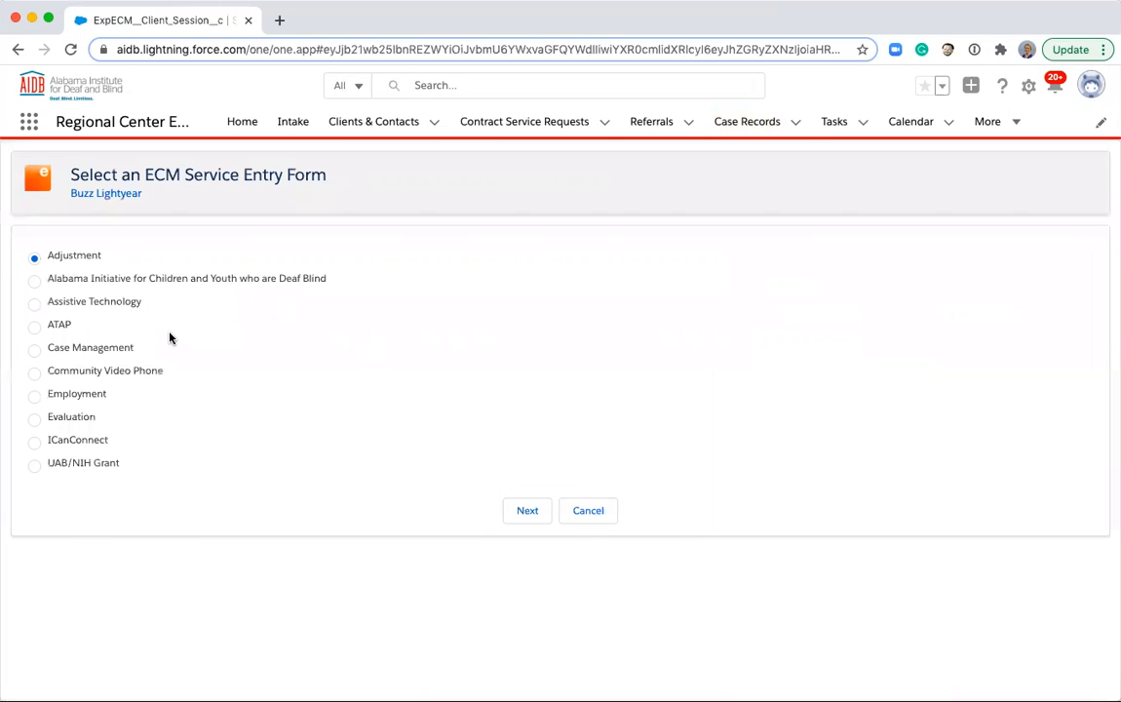
left_click(102, 306)
left_click(85, 261)
left_click(112, 304)
left_click(517, 513)
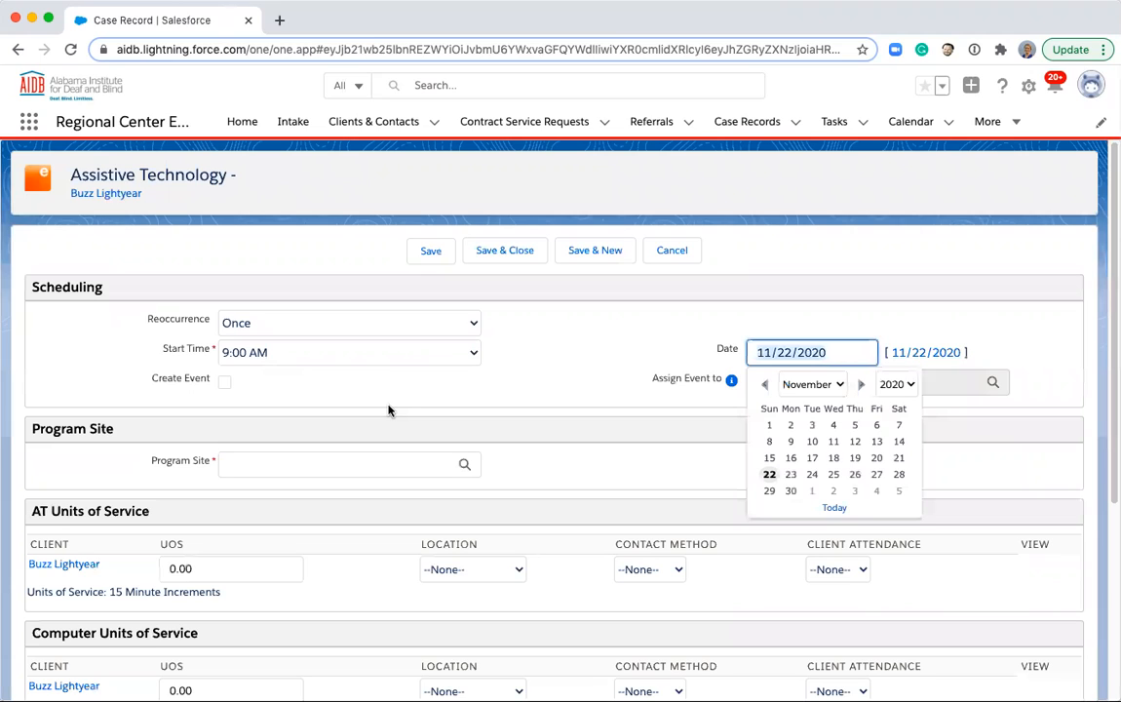
Date the assistive technology service 11/22/2020 and have an event created for it.
left_click(768, 475)
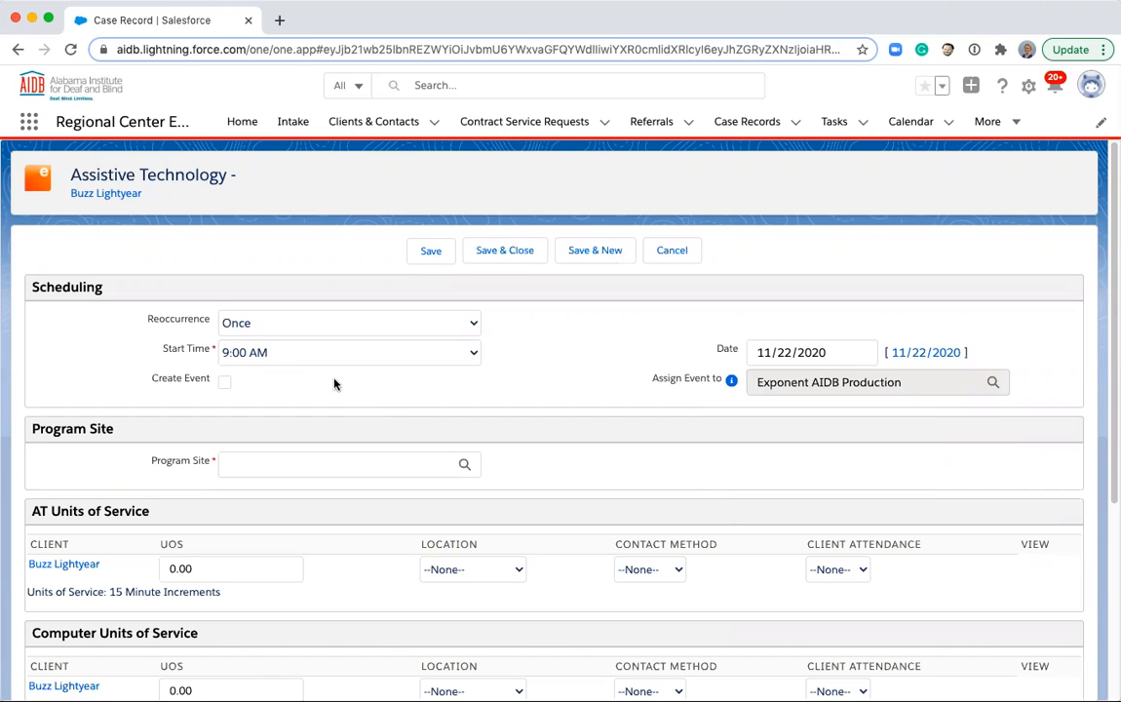
scroll(334, 384, "down", 2)
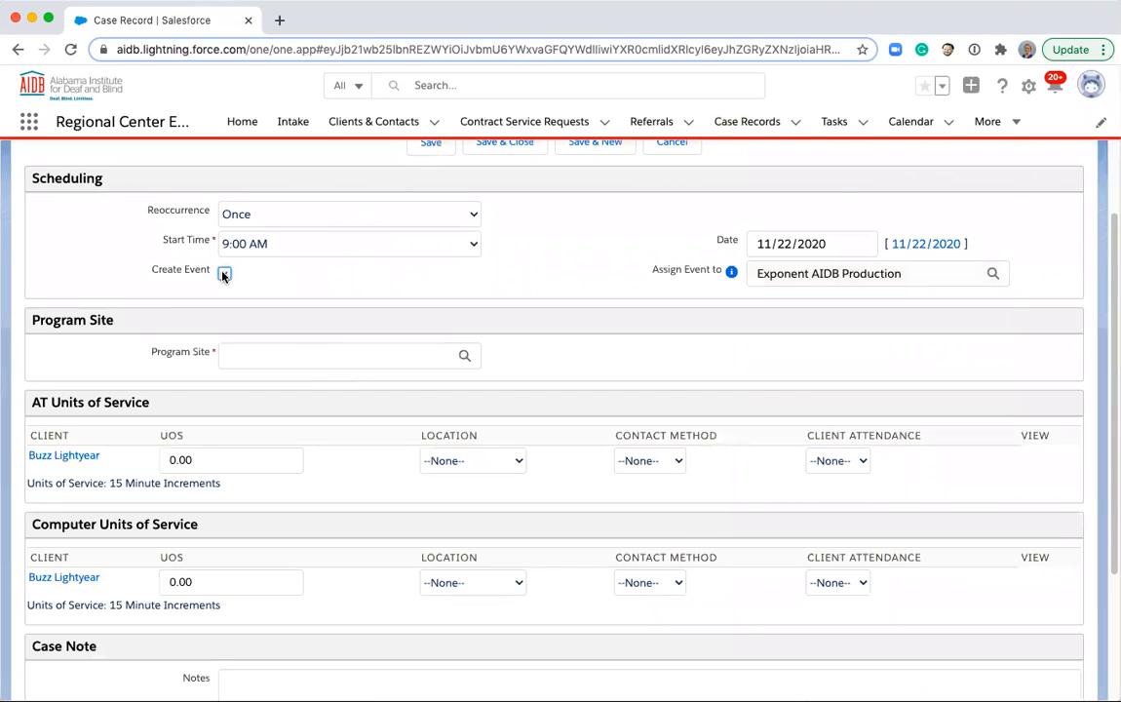
left_click(197, 278)
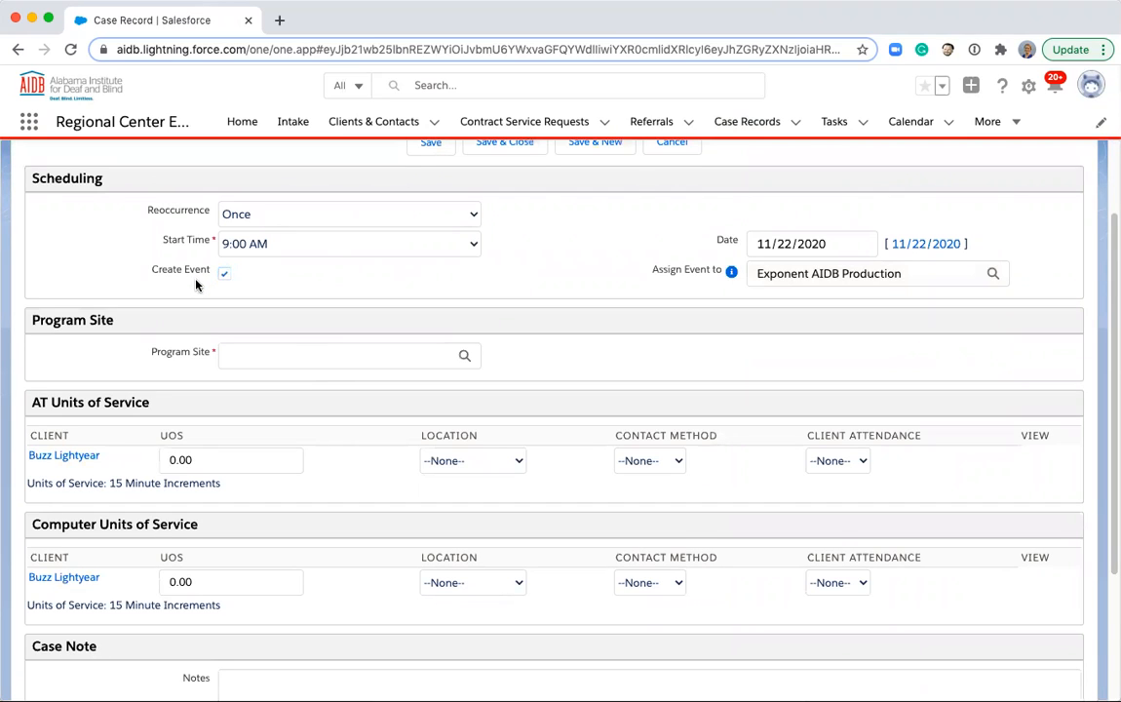
Look up and select Talladega Regional Center as the program site of the assistive technology service.
left_click(238, 358)
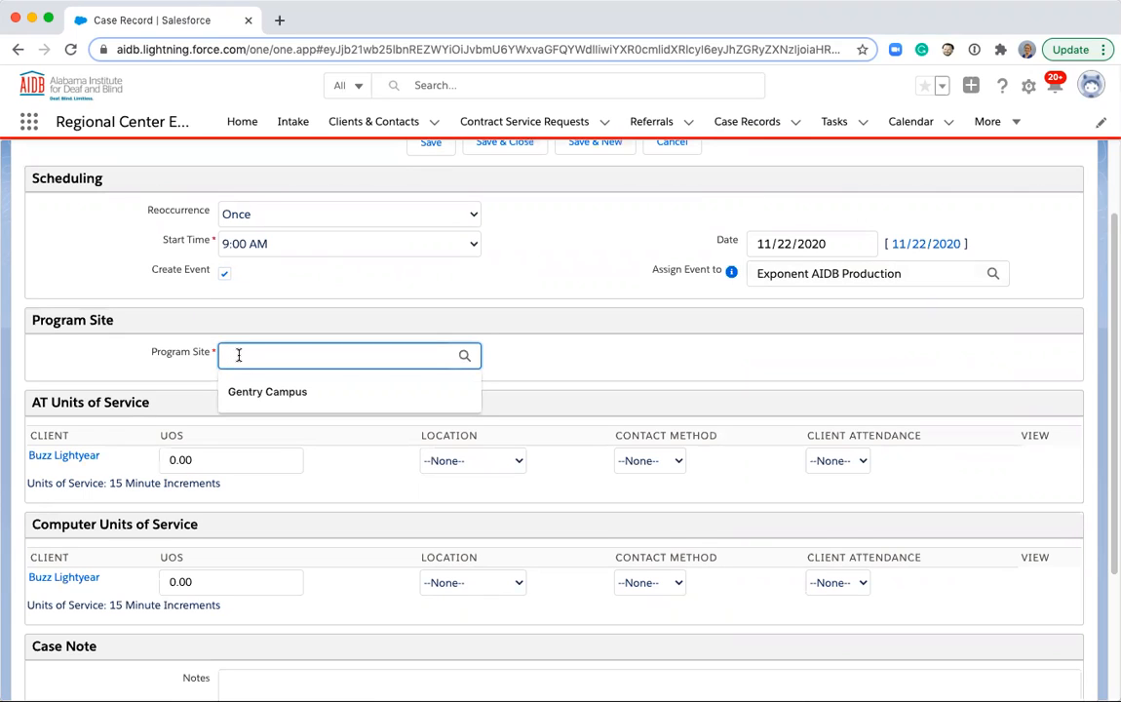
type("Talla")
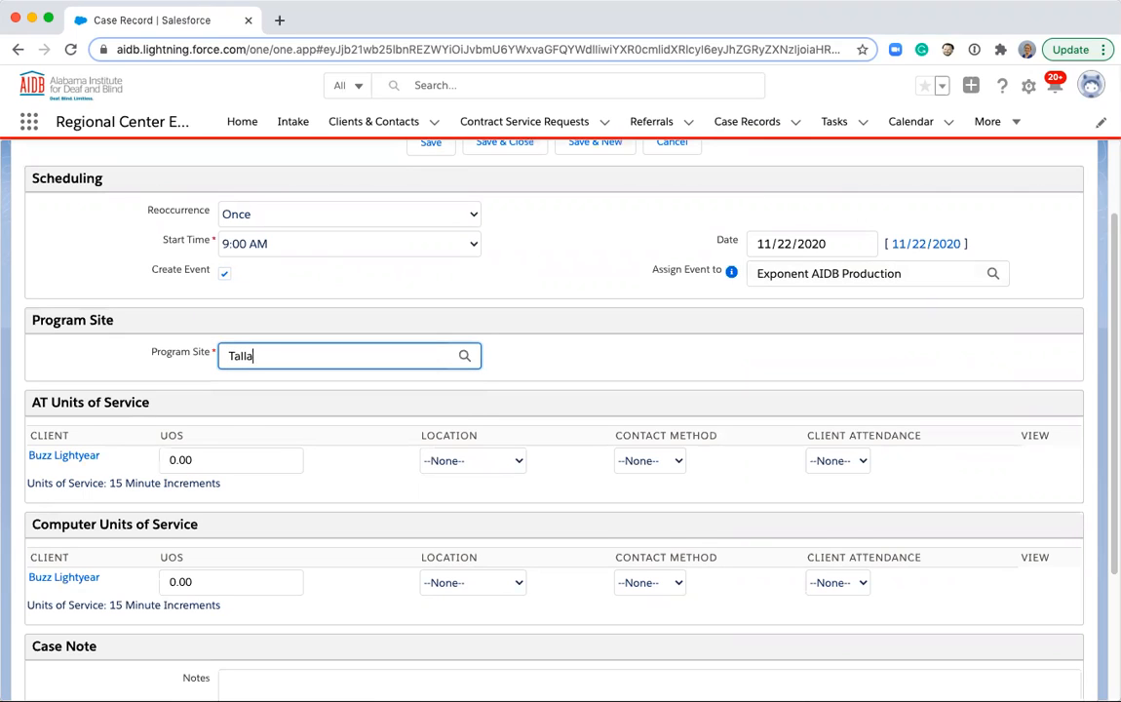
left_click(463, 357)
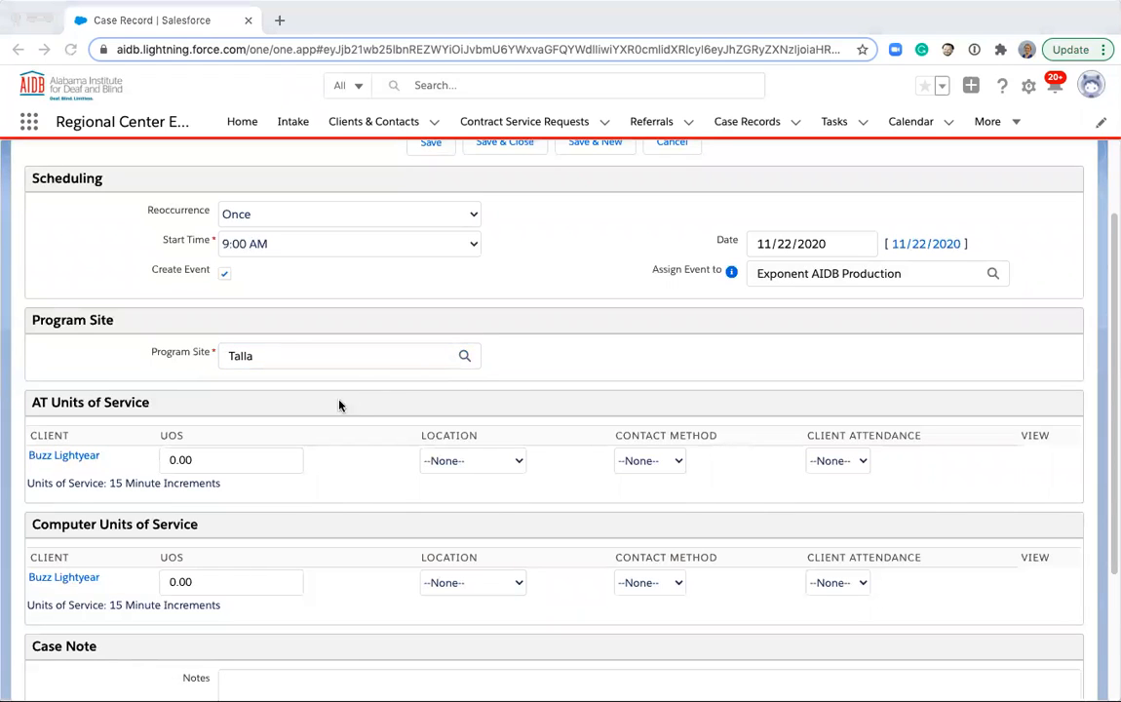
left_click(274, 490)
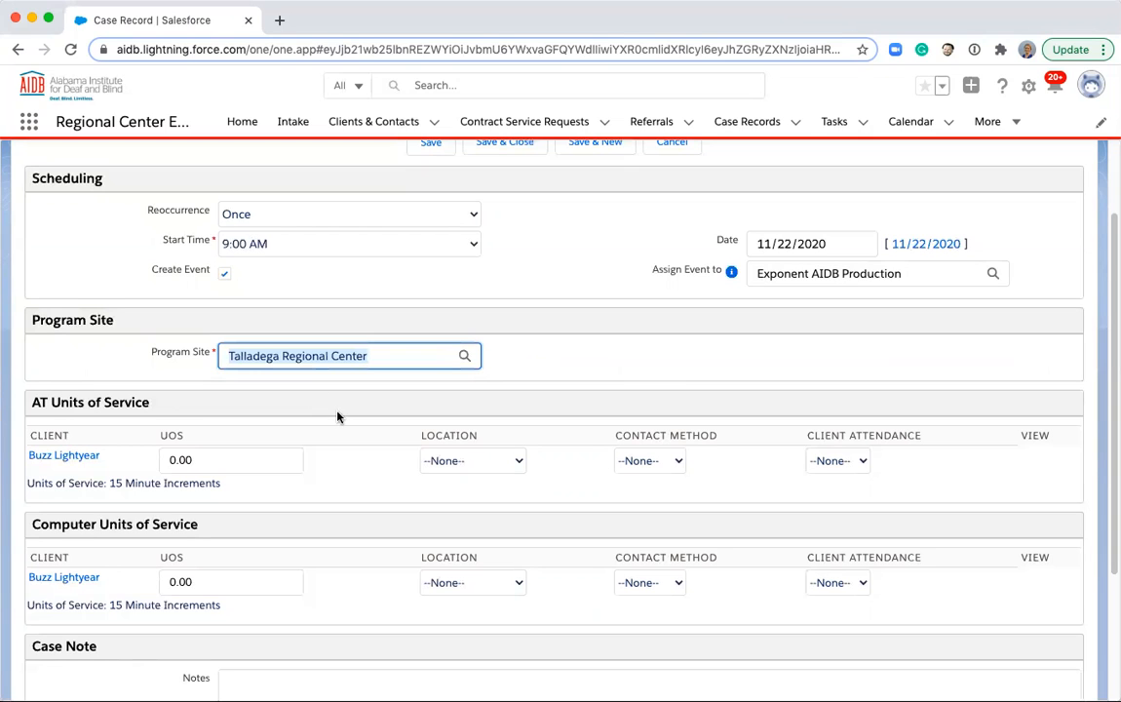
Set the client's AT units of service to 2.00.
scroll(338, 416, "down", 1)
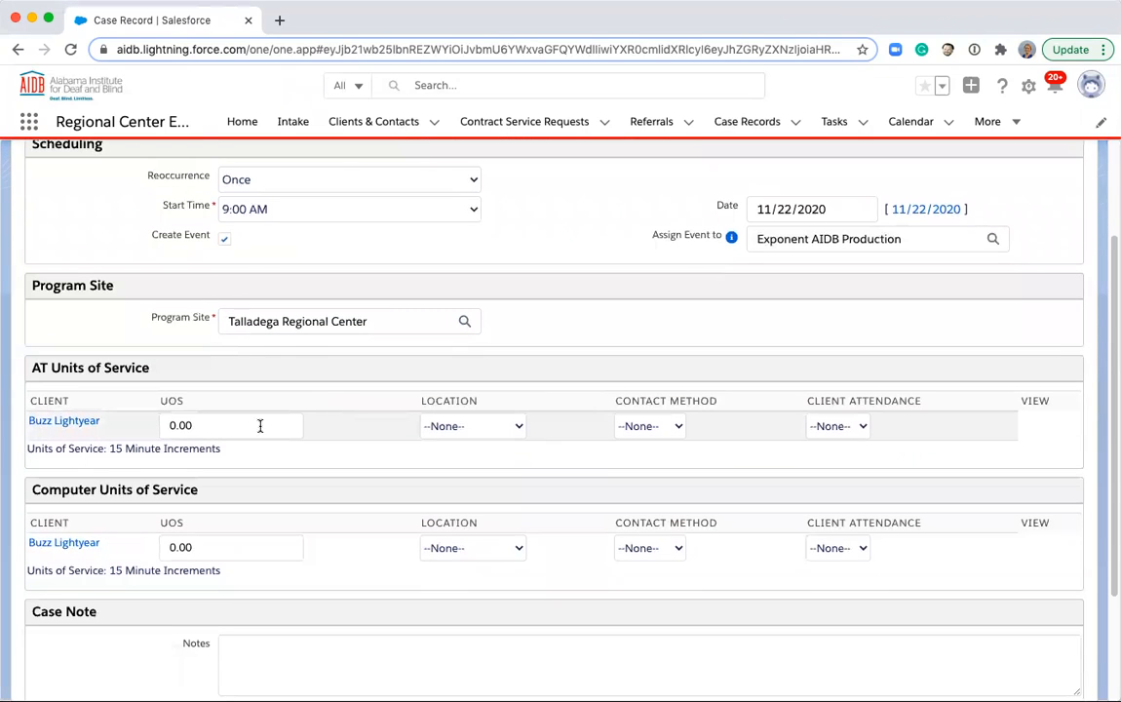
left_click(174, 427)
key("BackSpace")
key("BackSpace")
type("2")
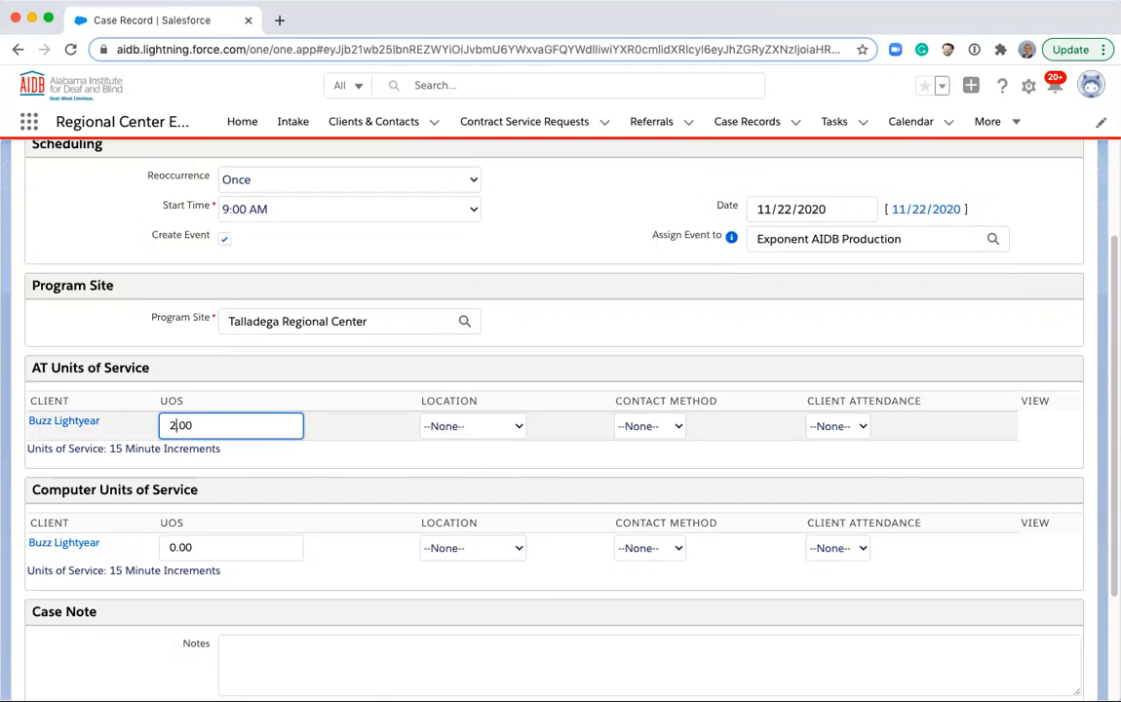
For the AT units of service, set the location to Program Offices, contact method to Office Visit and client attendance to Attended.
left_click(463, 427)
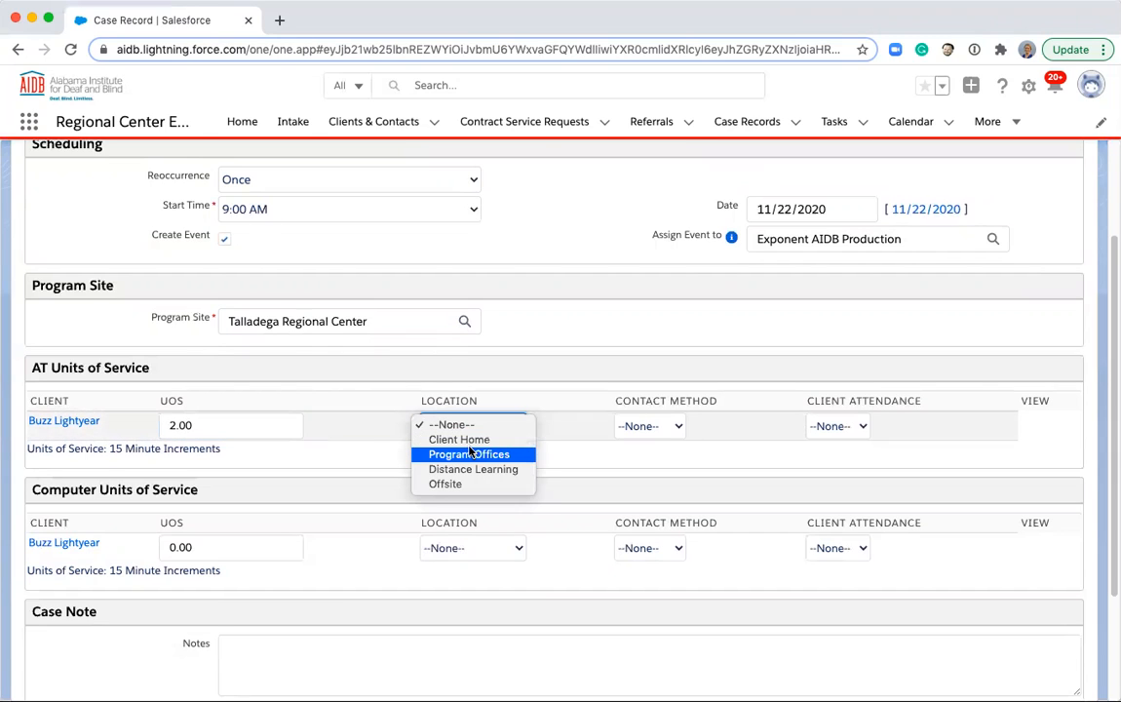
left_click(476, 454)
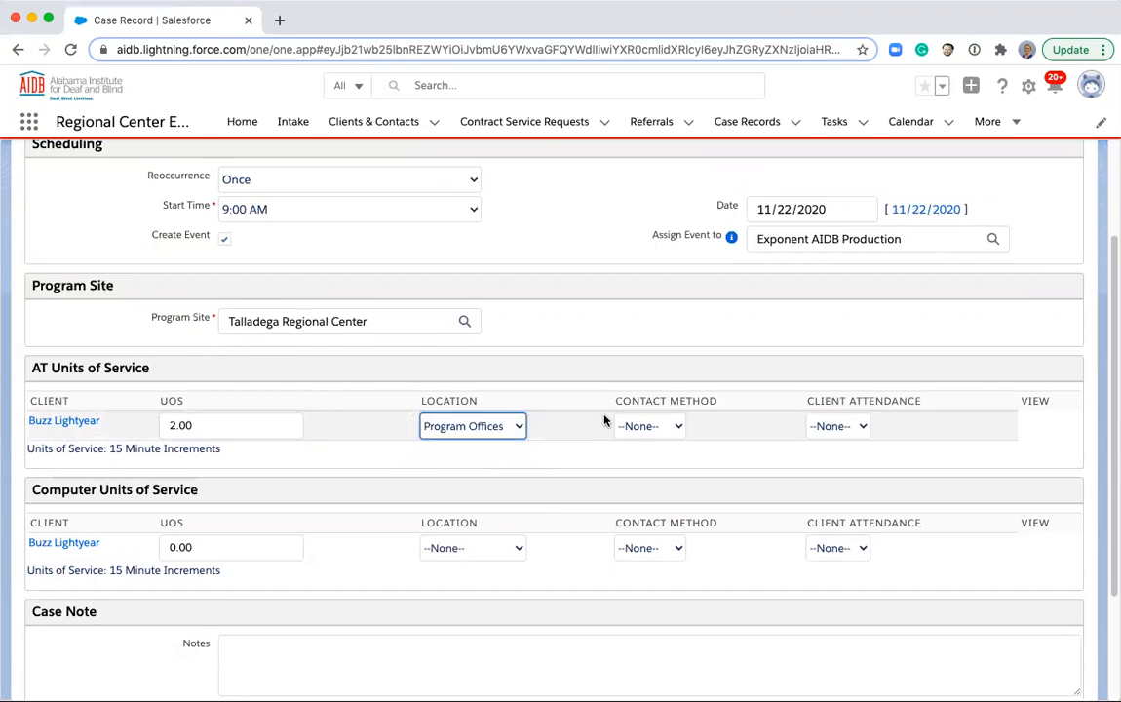
left_click(658, 433)
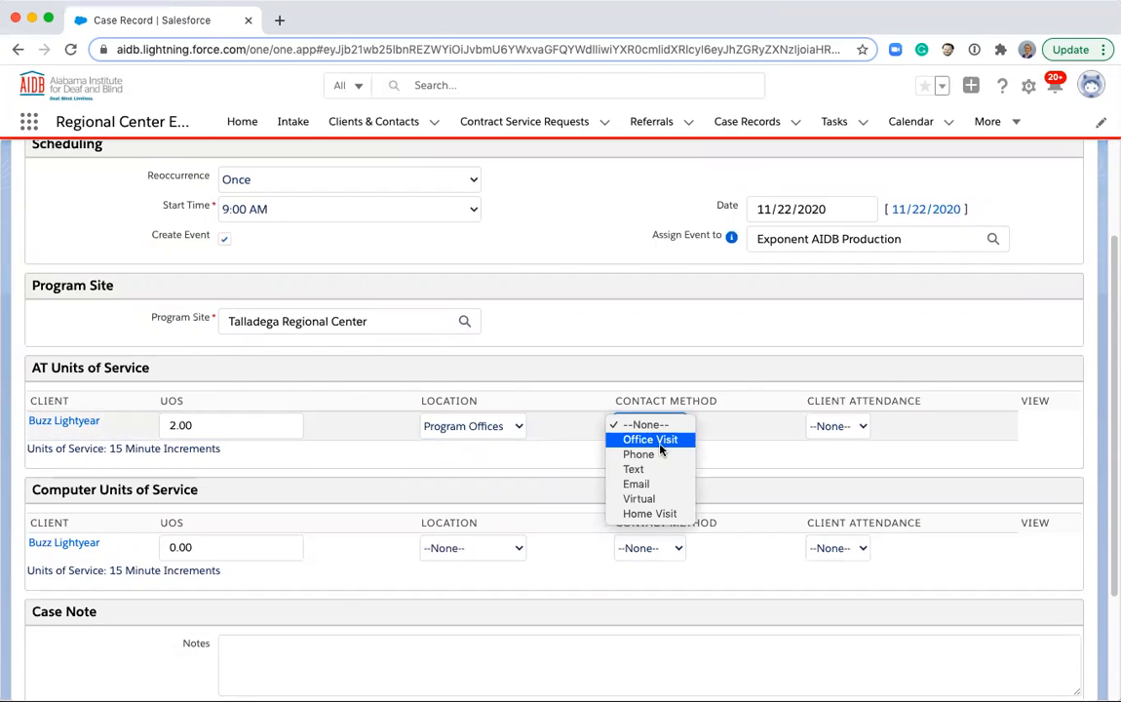
left_click(660, 444)
left_click(858, 428)
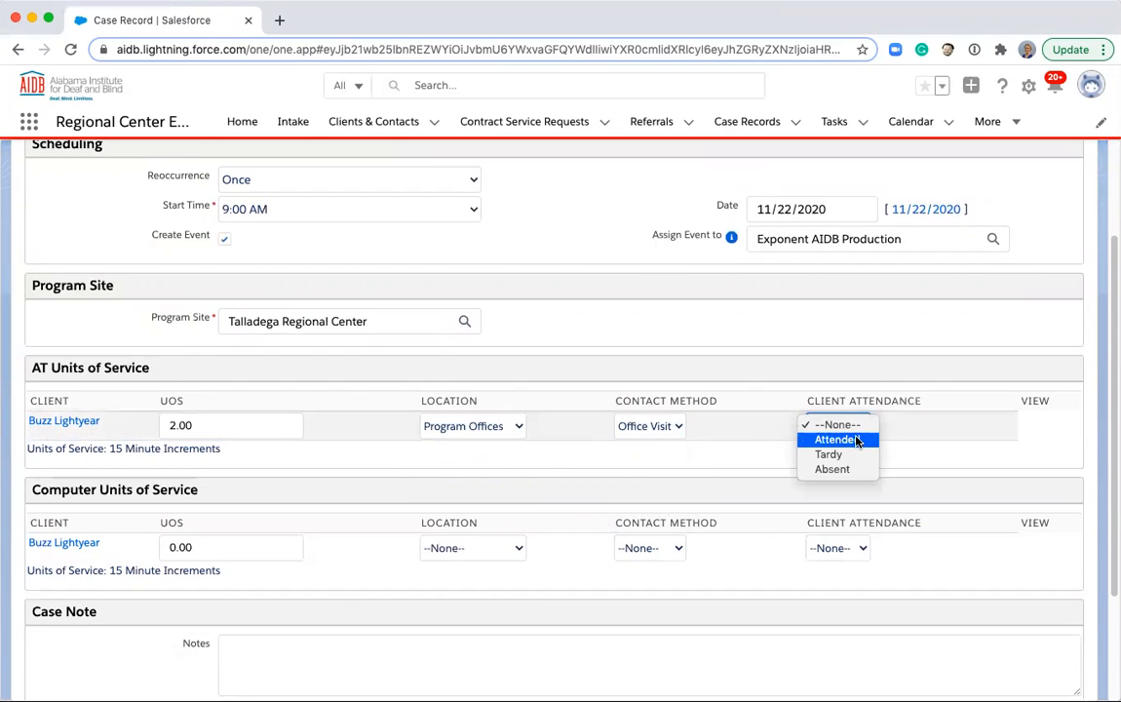
left_click(837, 440)
Leave the case note empty and assign Exponent AIDB Production as the staff user for the staff time.
scroll(532, 500, "down", 3)
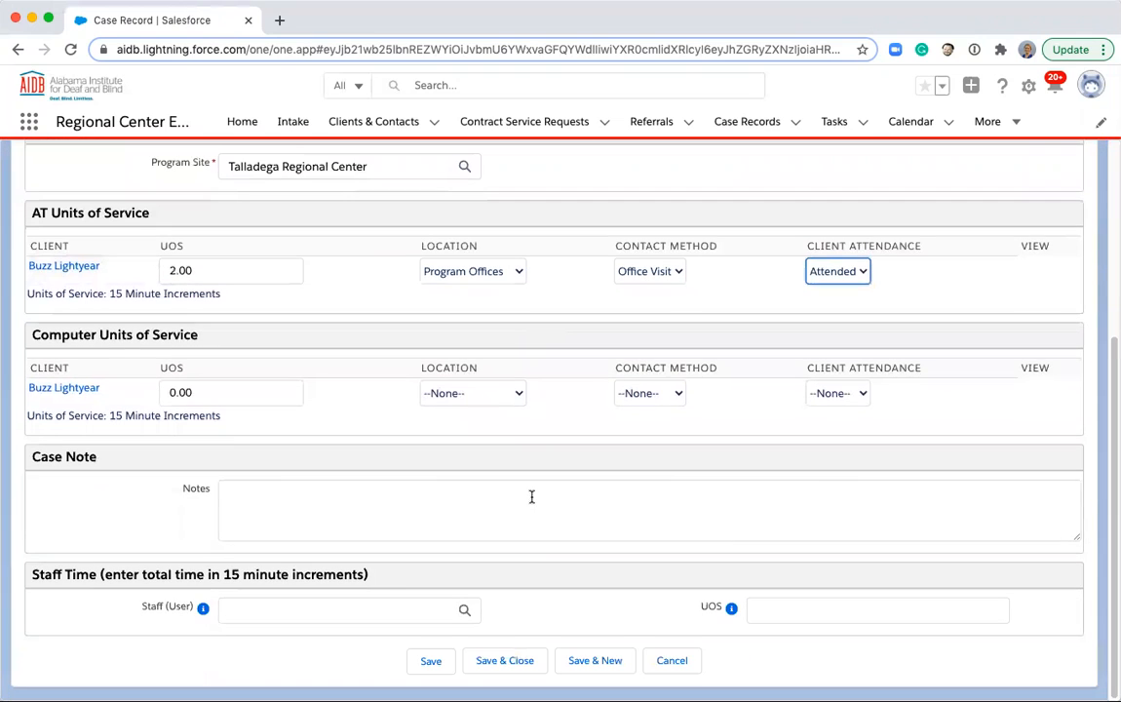
left_click(501, 494)
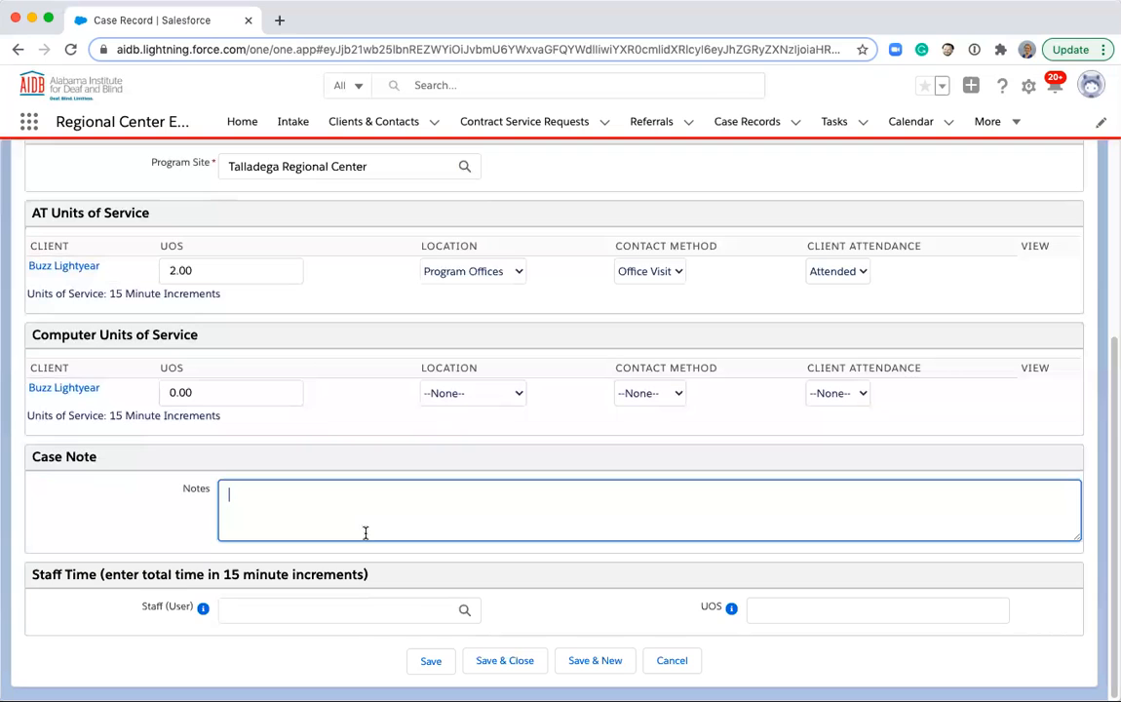
left_click(314, 607)
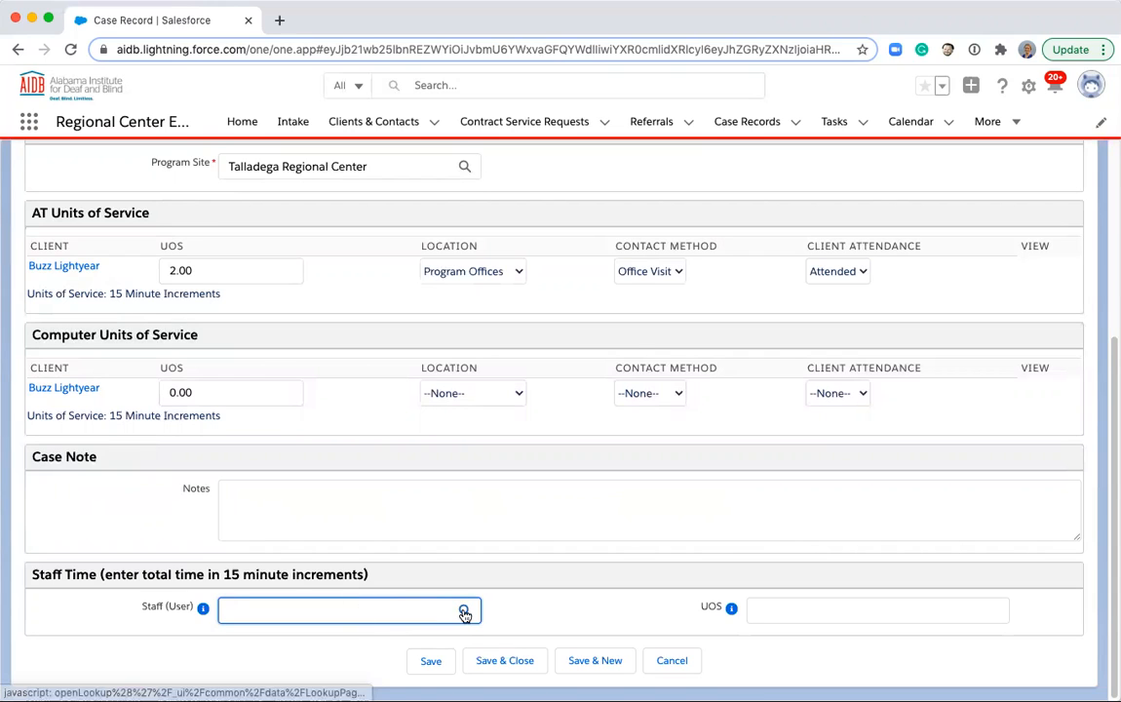
type("Exp")
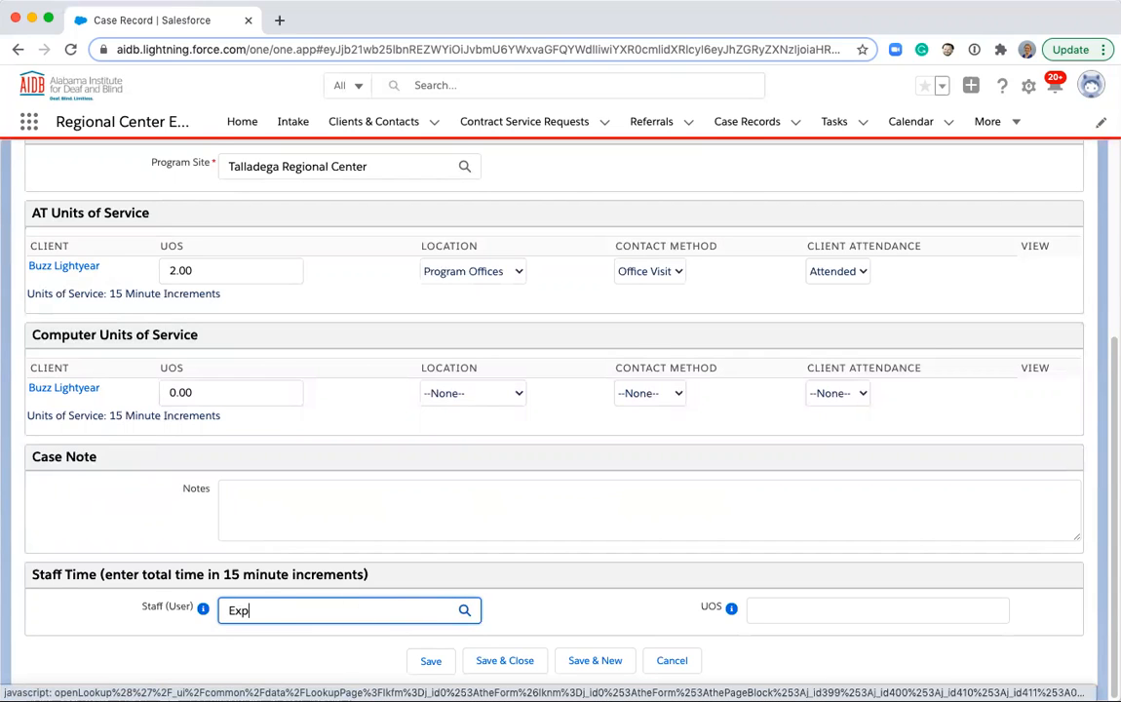
type("onent")
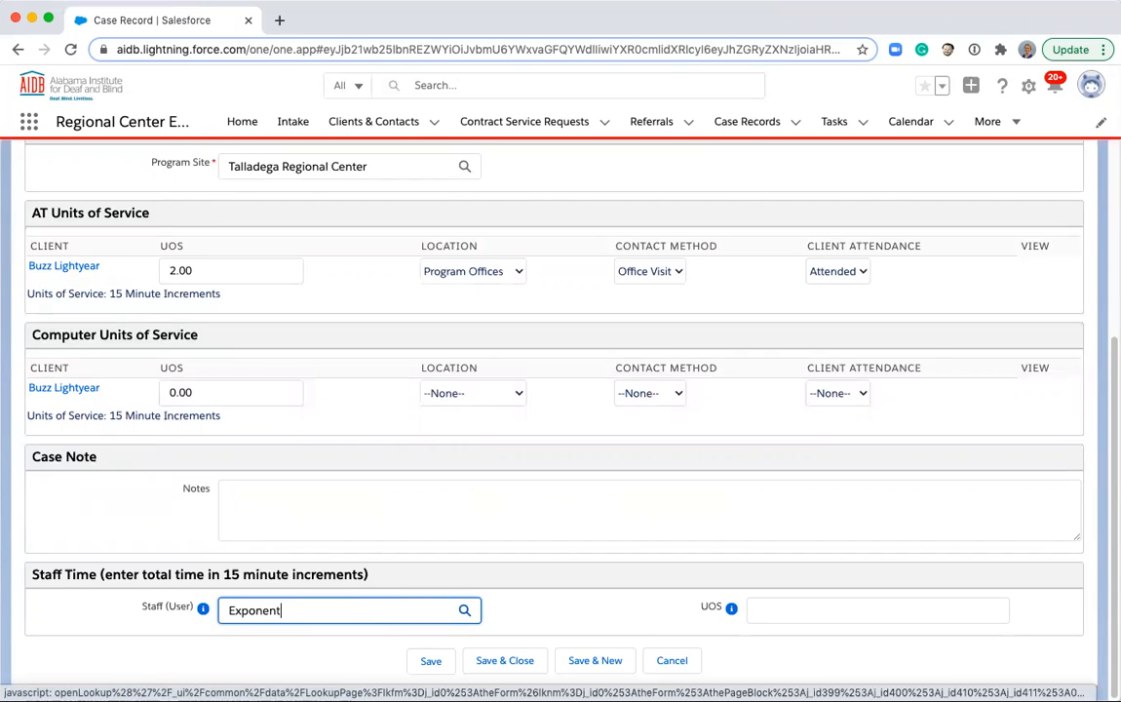
left_click(467, 612)
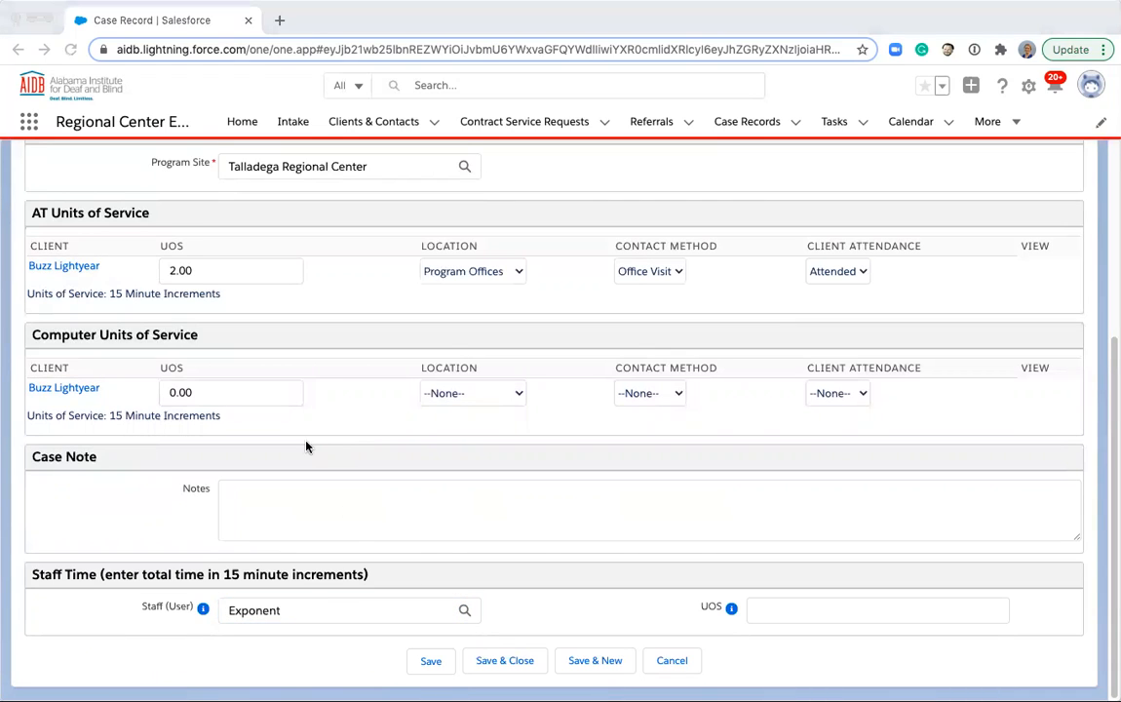
left_click(268, 486)
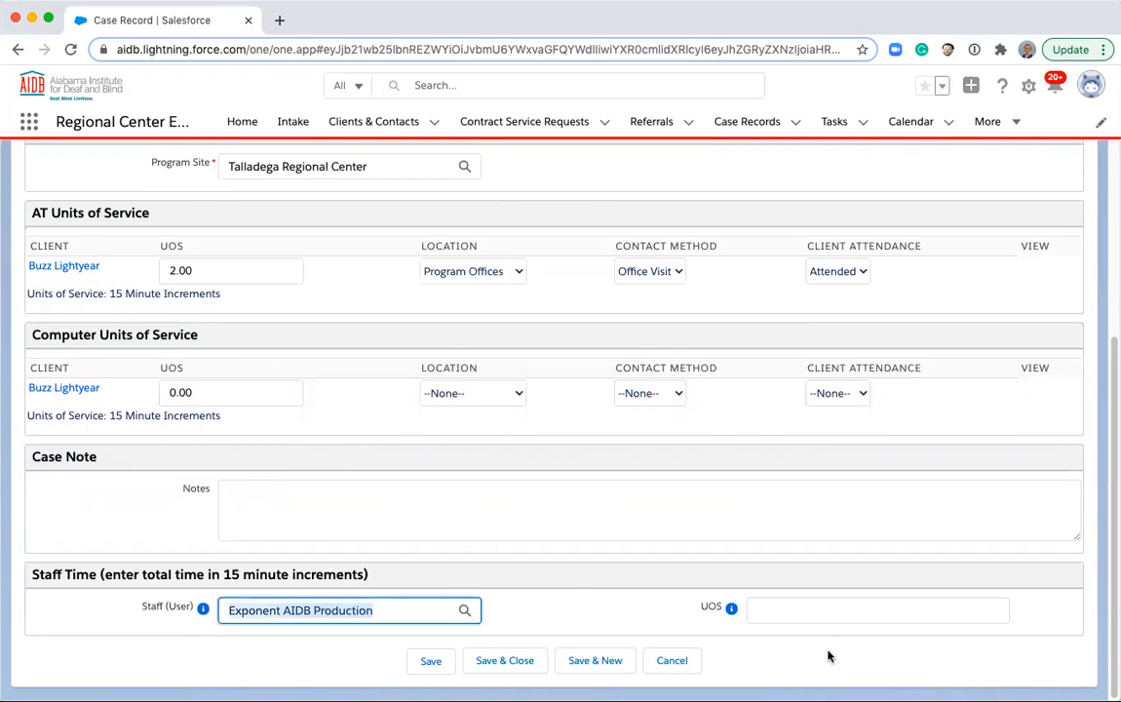
Enter 3 units of staff time, then save and close the assistive technology service entry.
left_click(763, 603)
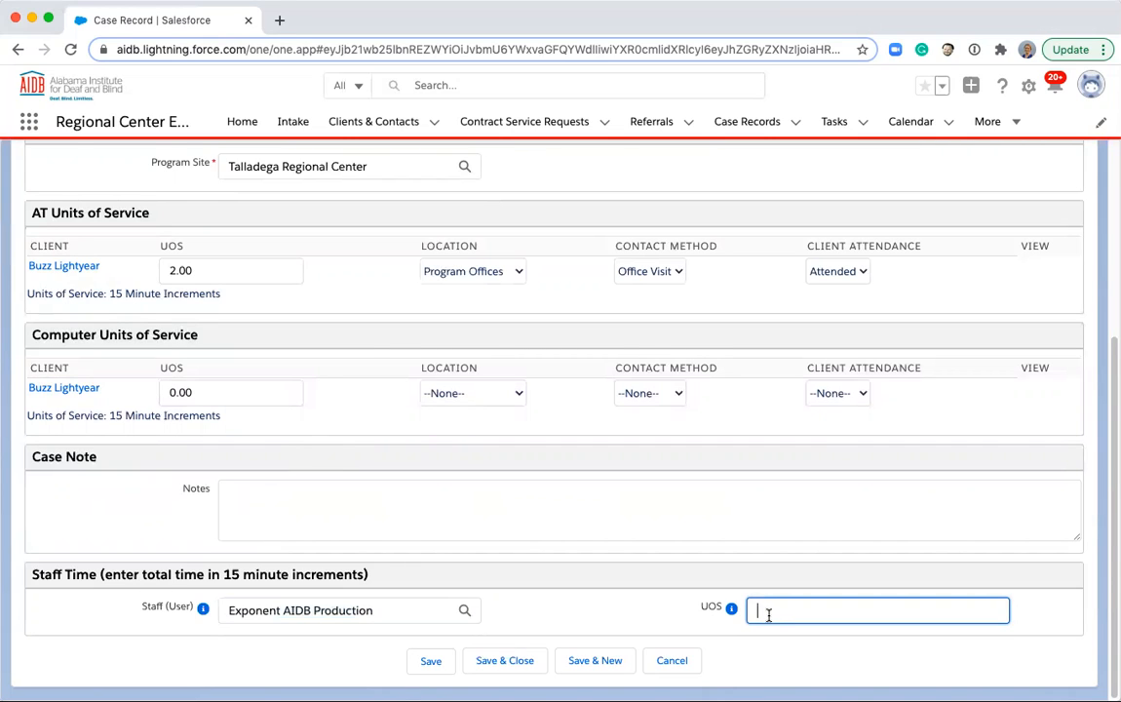
type("3")
left_click(506, 662)
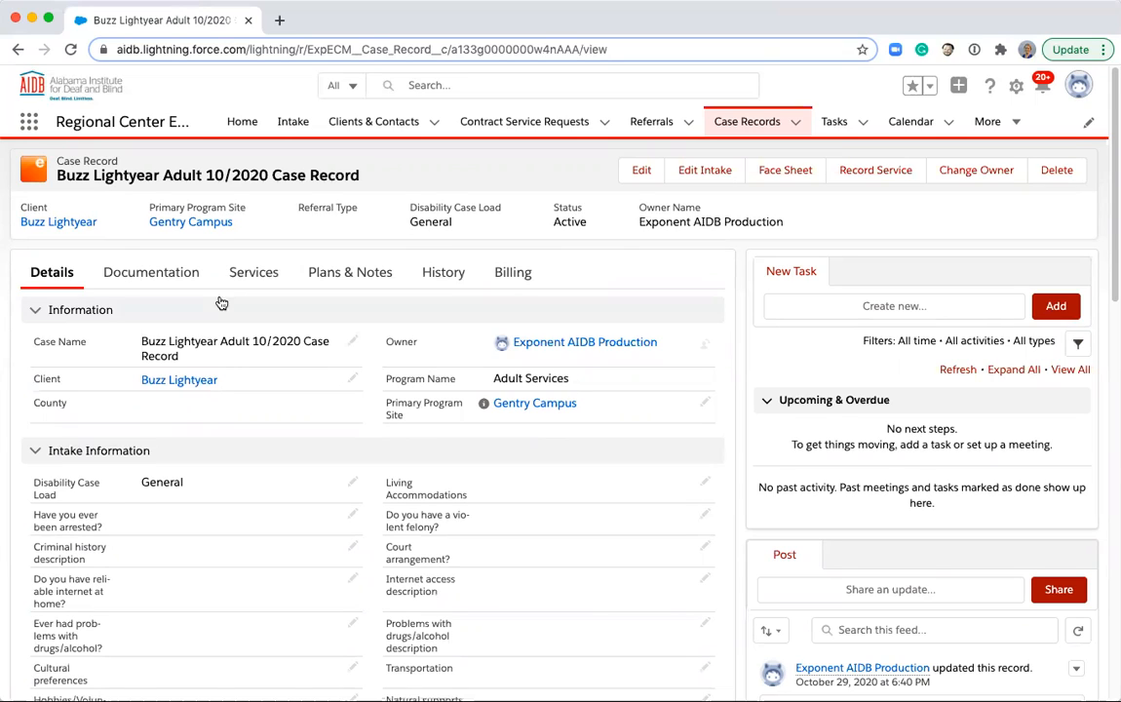
Start a second service entry with the Adjustment form, dated 11/22/2020 with a 10:30 AM start time.
left_click(855, 179)
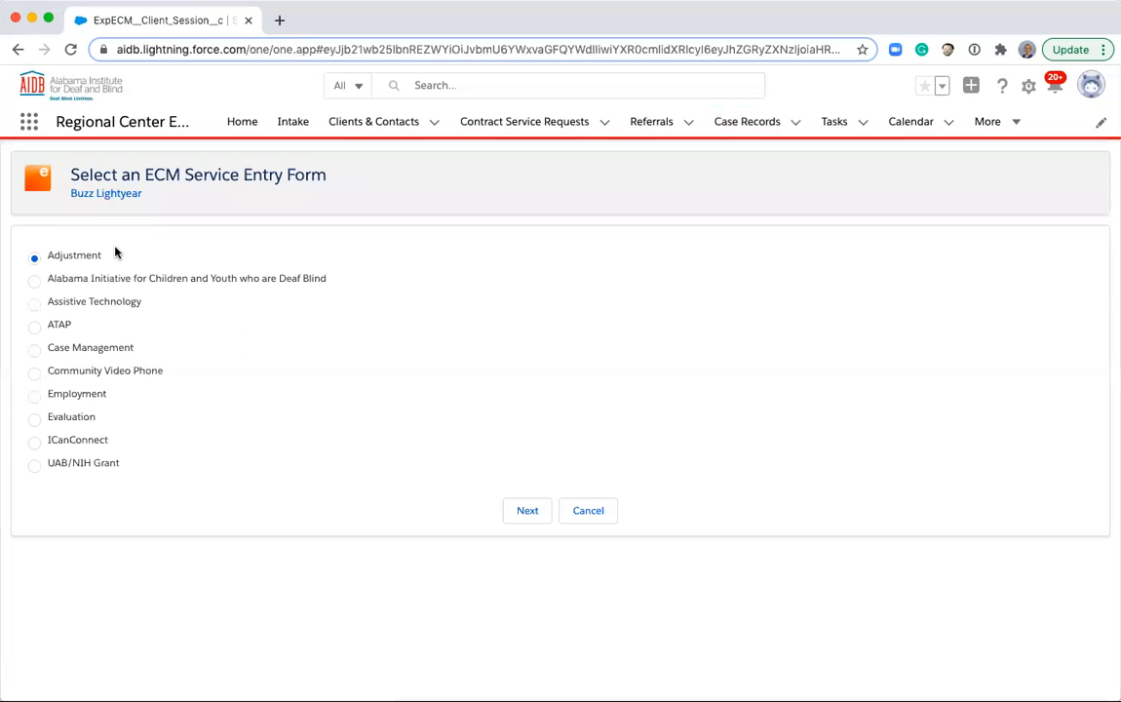
left_click(518, 510)
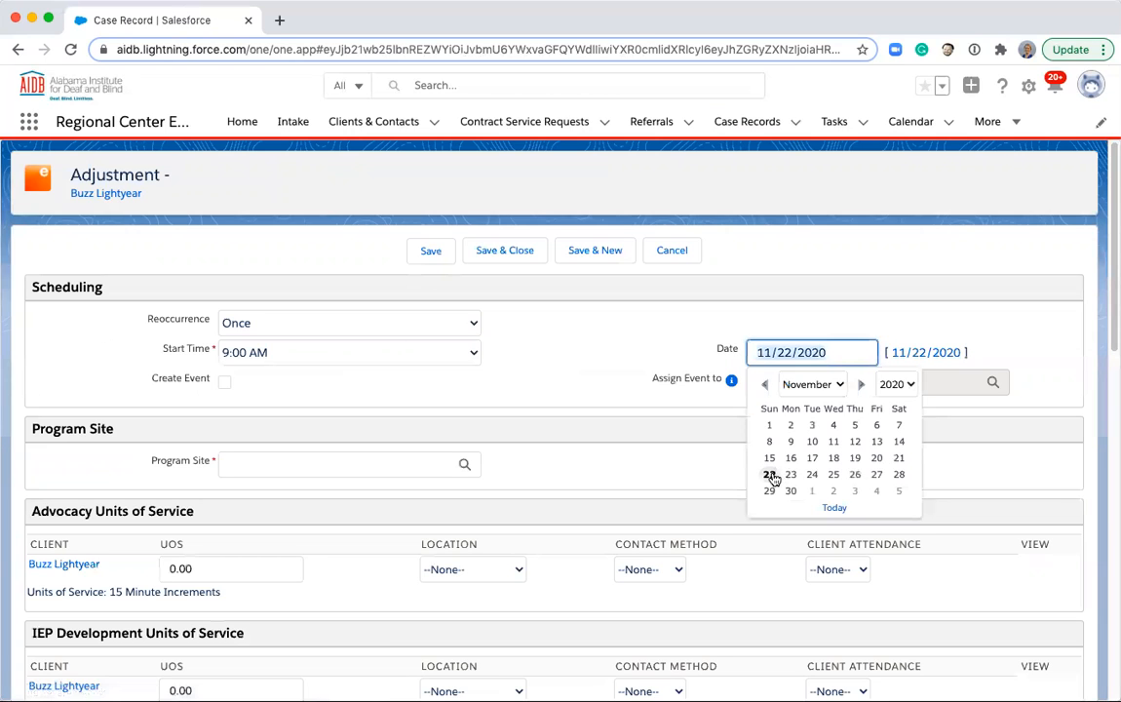
left_click(771, 475)
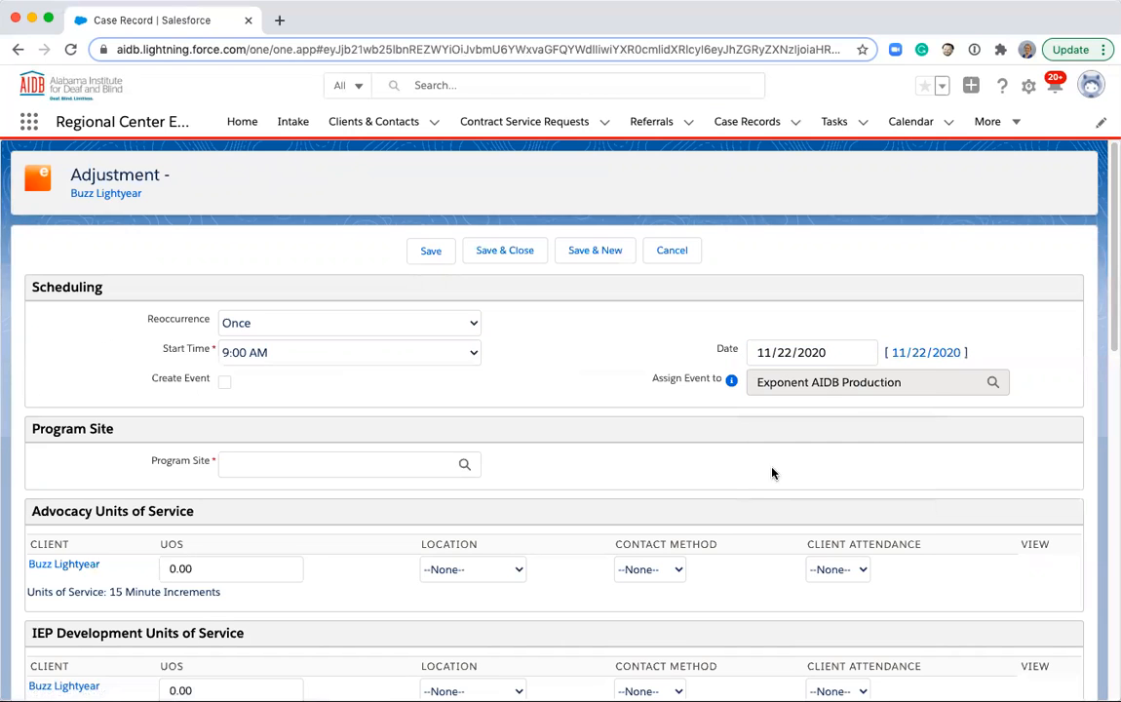
left_click(361, 357)
left_click(355, 447)
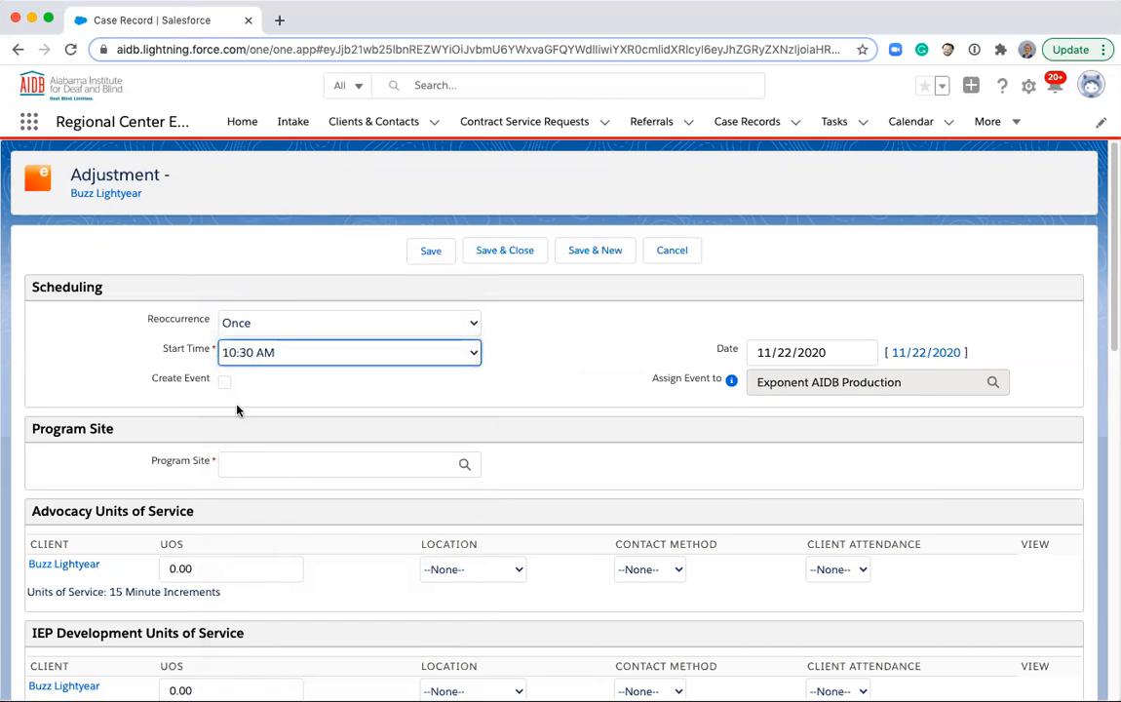
Set the Adjustment service's program site to Talladega Regional Center through the lookup.
left_click(246, 458)
left_click(252, 533)
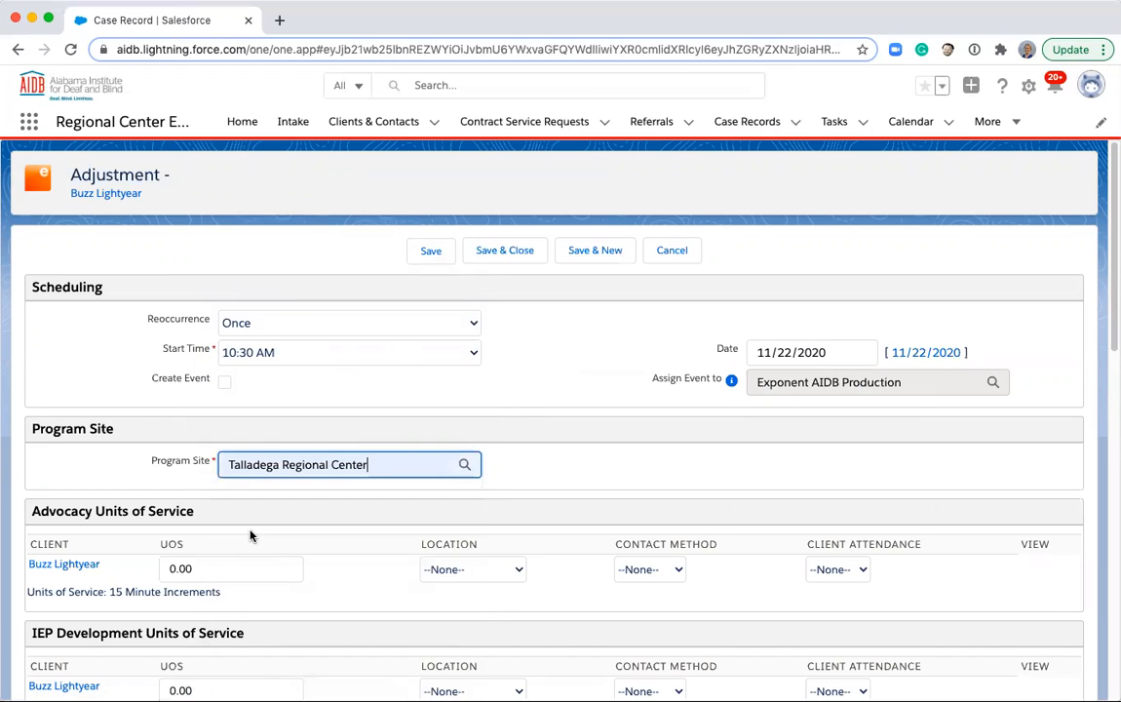
left_click(465, 466)
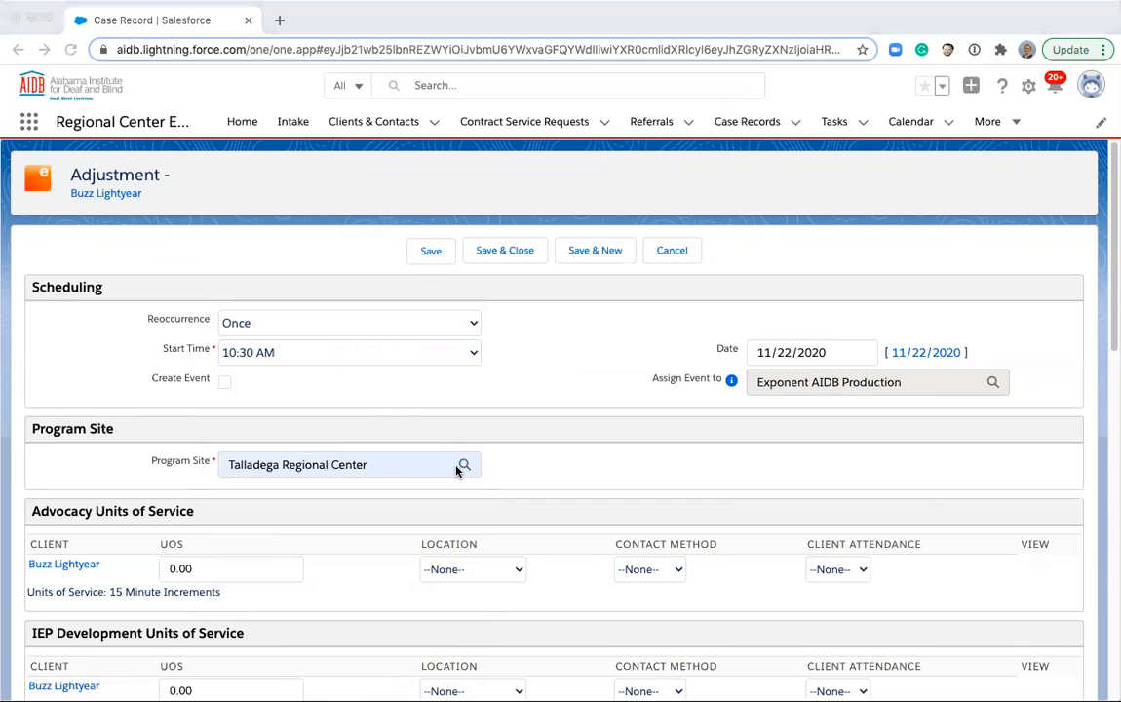
left_click(282, 486)
Enter 2 units of service for the client under Mobility Units of Service in the Adjustment entry.
scroll(304, 516, "down", 1)
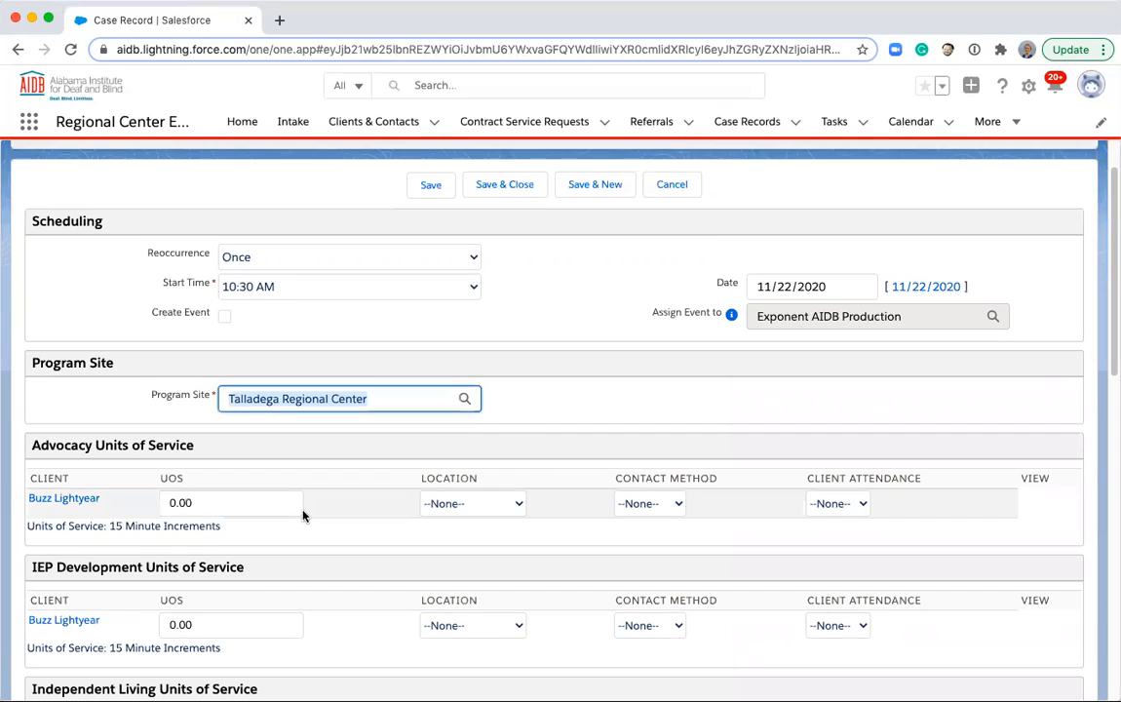
scroll(304, 516, "down", 2)
scroll(304, 516, "down", 1)
scroll(304, 516, "down", 1)
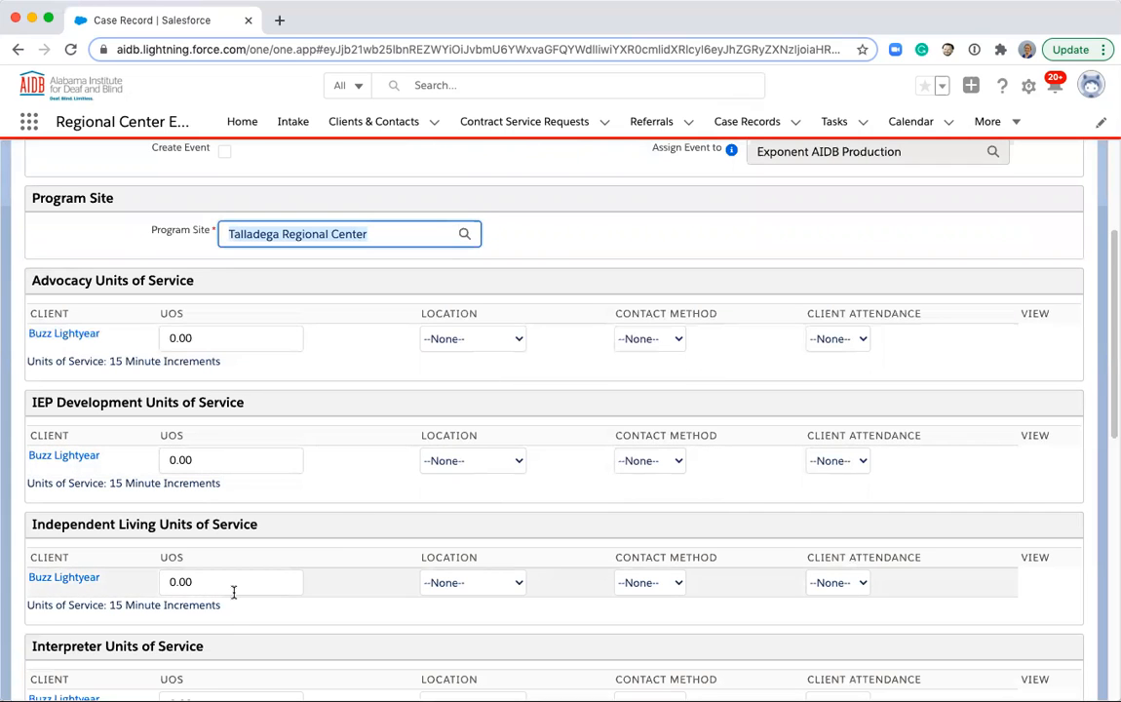
scroll(233, 591, "down", 3)
scroll(233, 593, "down", 3)
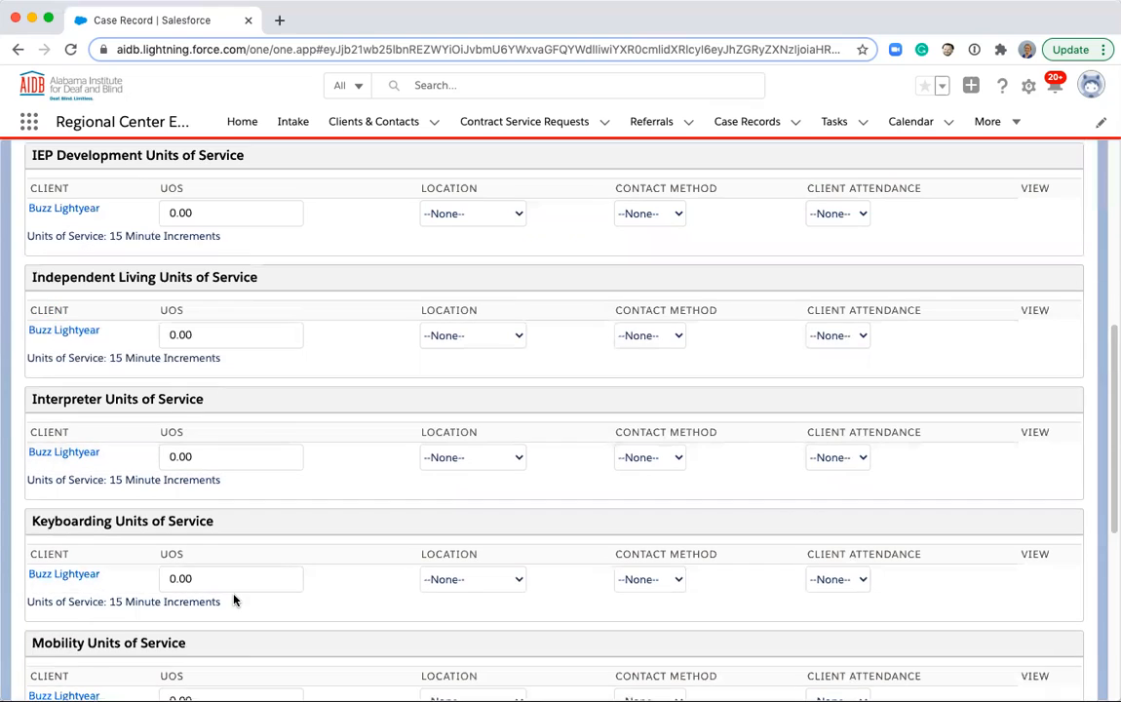
scroll(234, 600, "down", 4)
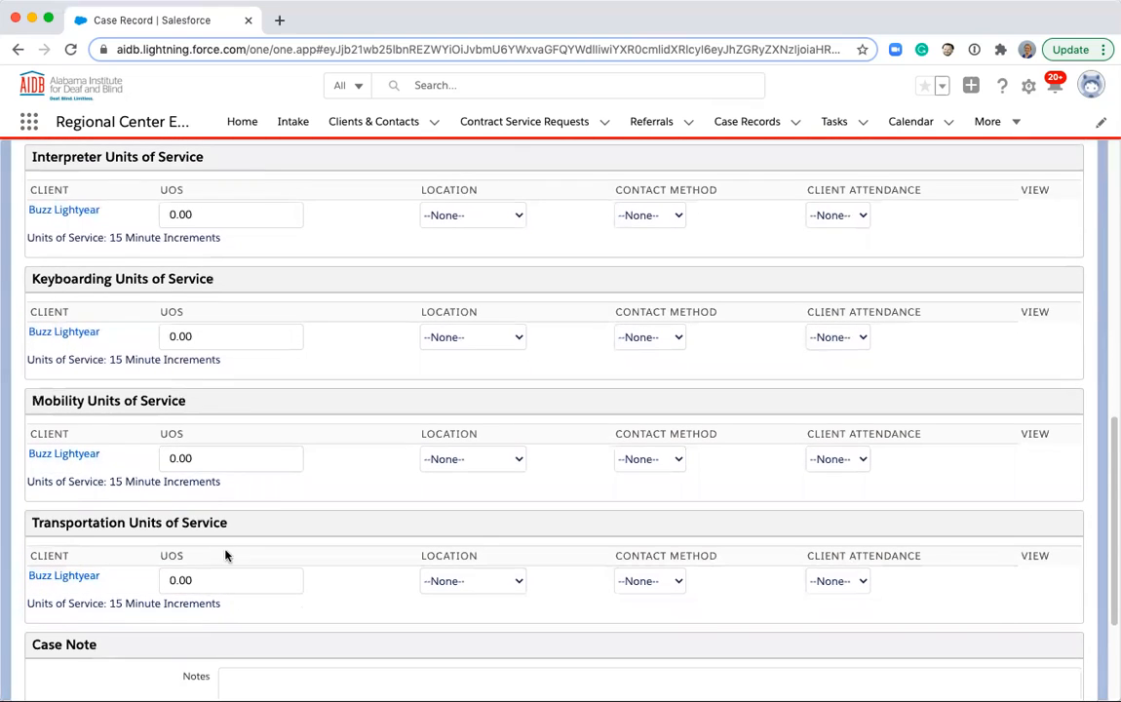
left_click(173, 459)
key("BackSpace")
type("2")
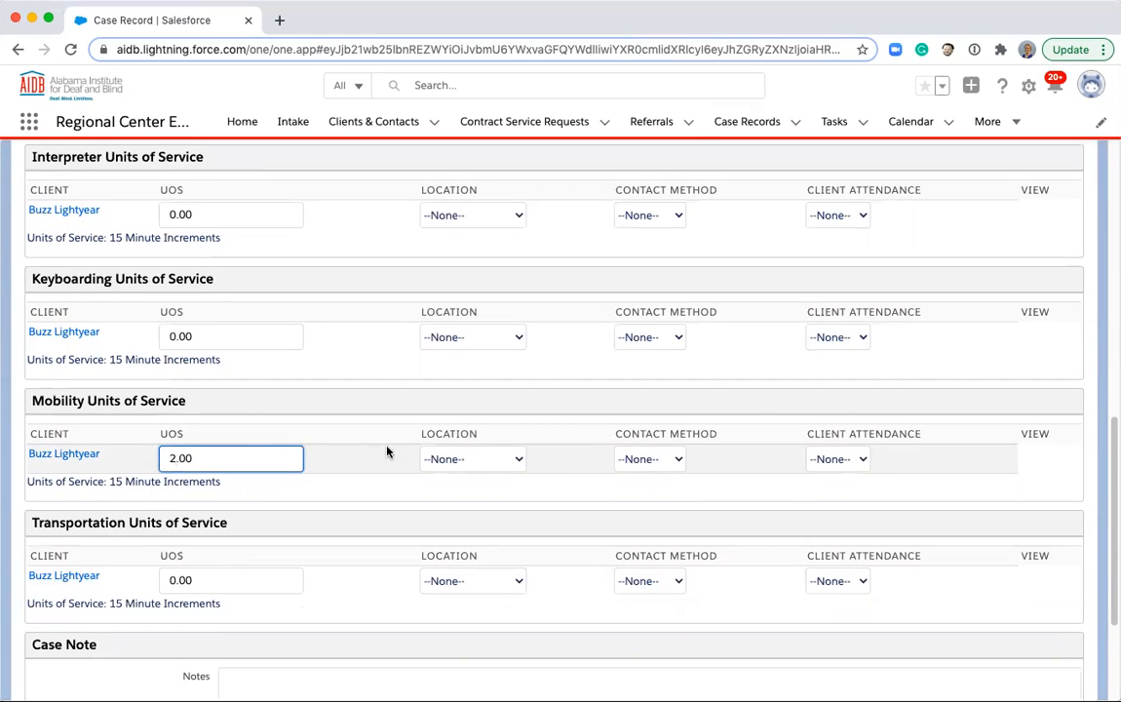
Set the Mobility row's location to Client Home, contact method to Home Visit and client attendance to Attended.
left_click(483, 462)
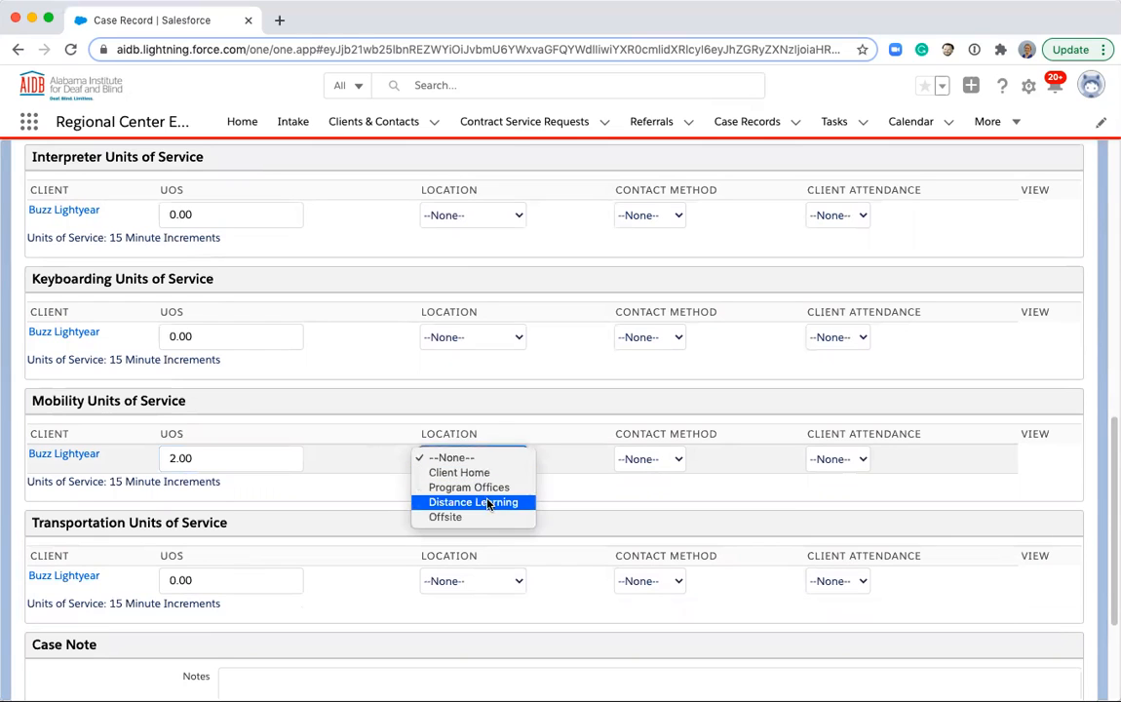
left_click(474, 473)
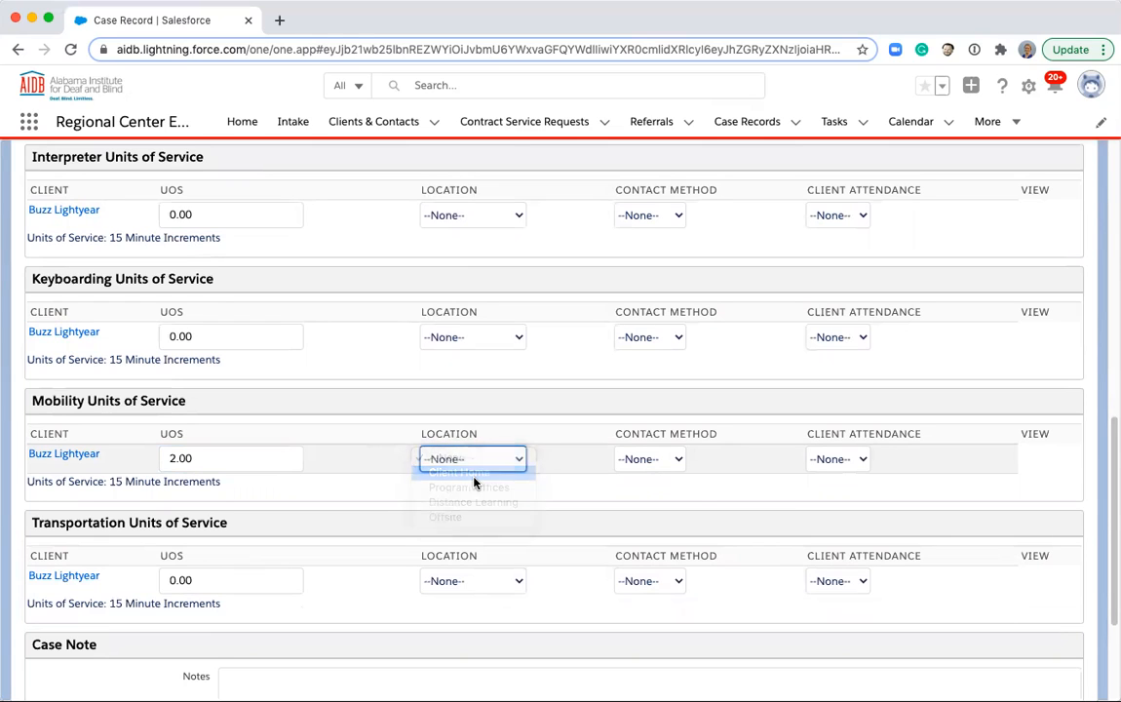
left_click(645, 459)
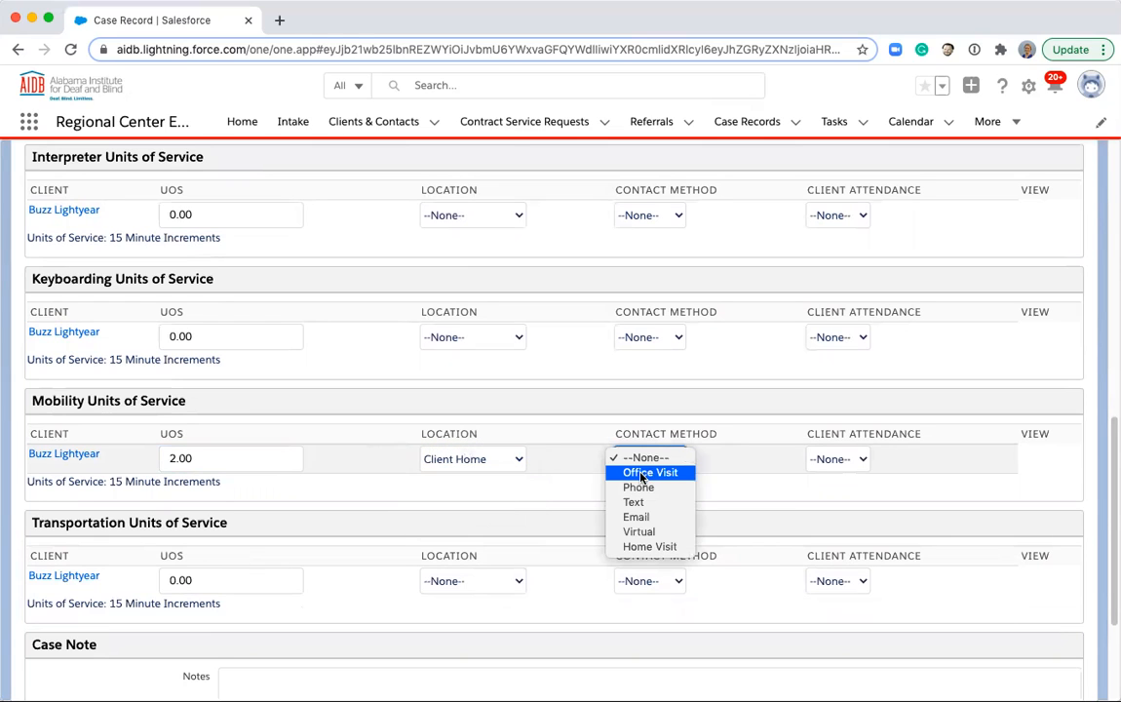
left_click(667, 546)
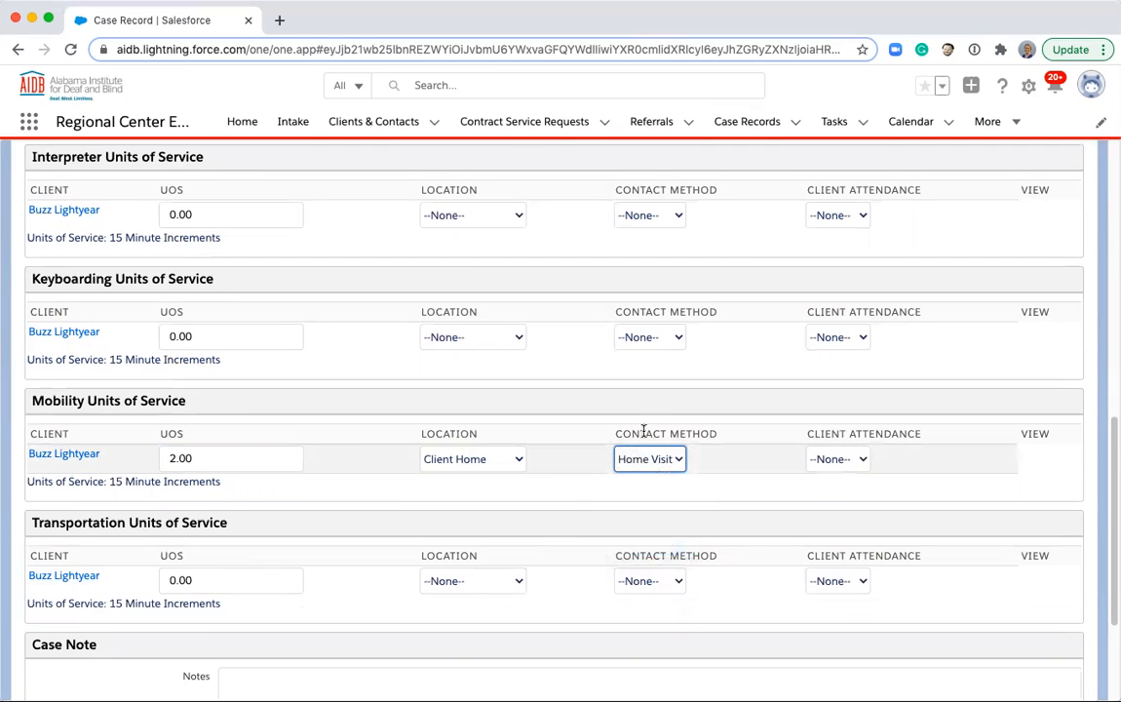
left_click(842, 461)
left_click(844, 474)
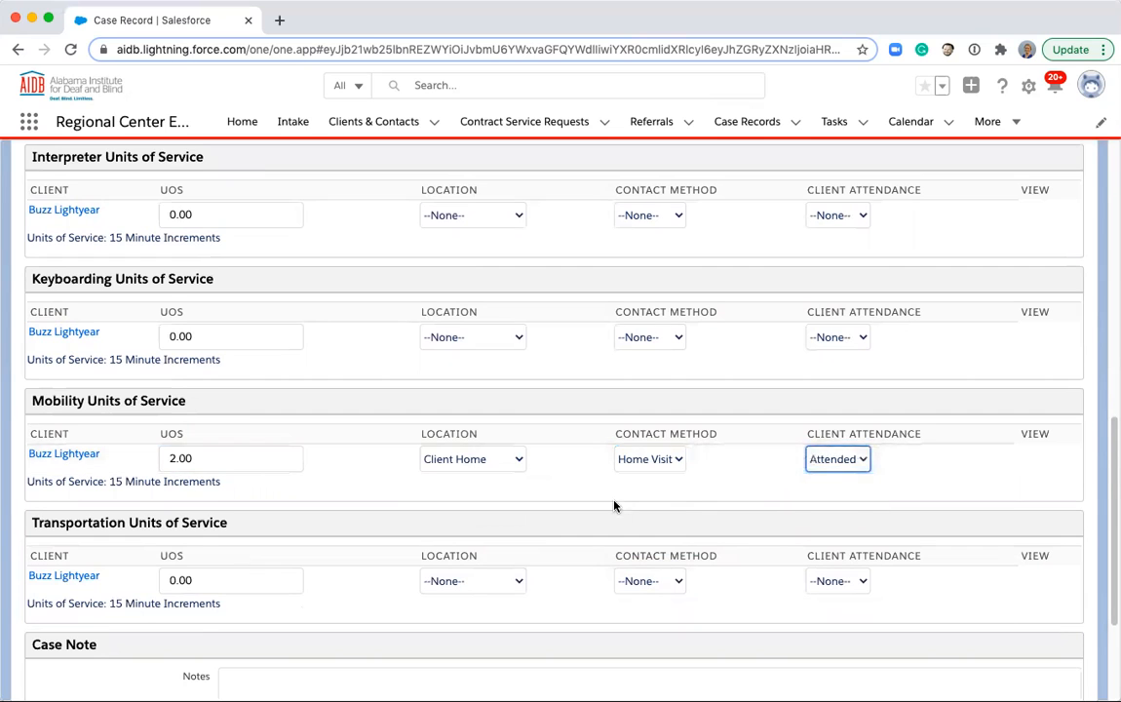
Assign Exponent AIDB Production as the staff user with 4 units of staff time, and save and close the Adjustment entry.
scroll(555, 519, "down", 4)
left_click(255, 606)
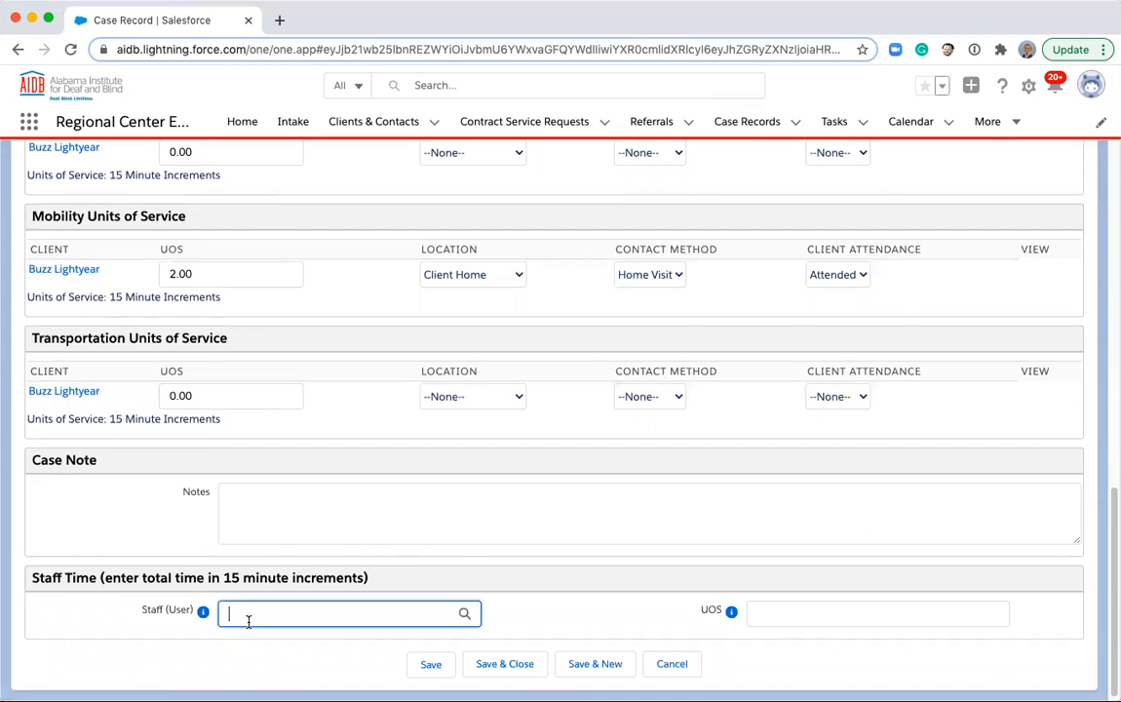
type("Exponent")
left_click(464, 613)
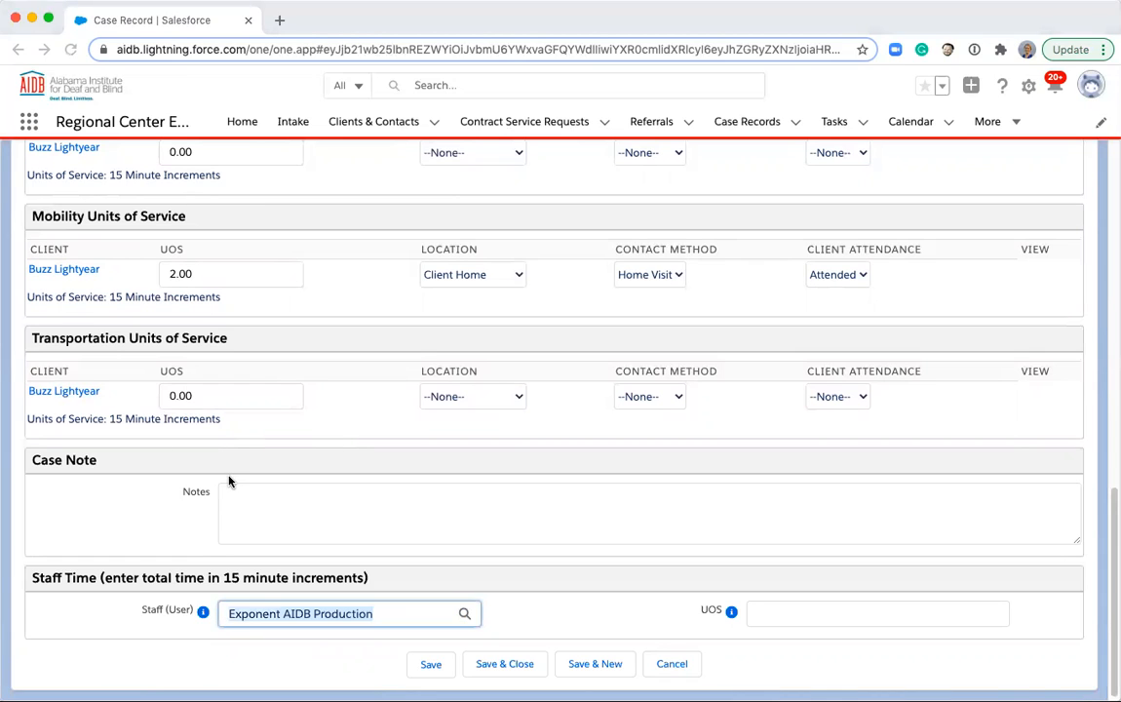
left_click(786, 620)
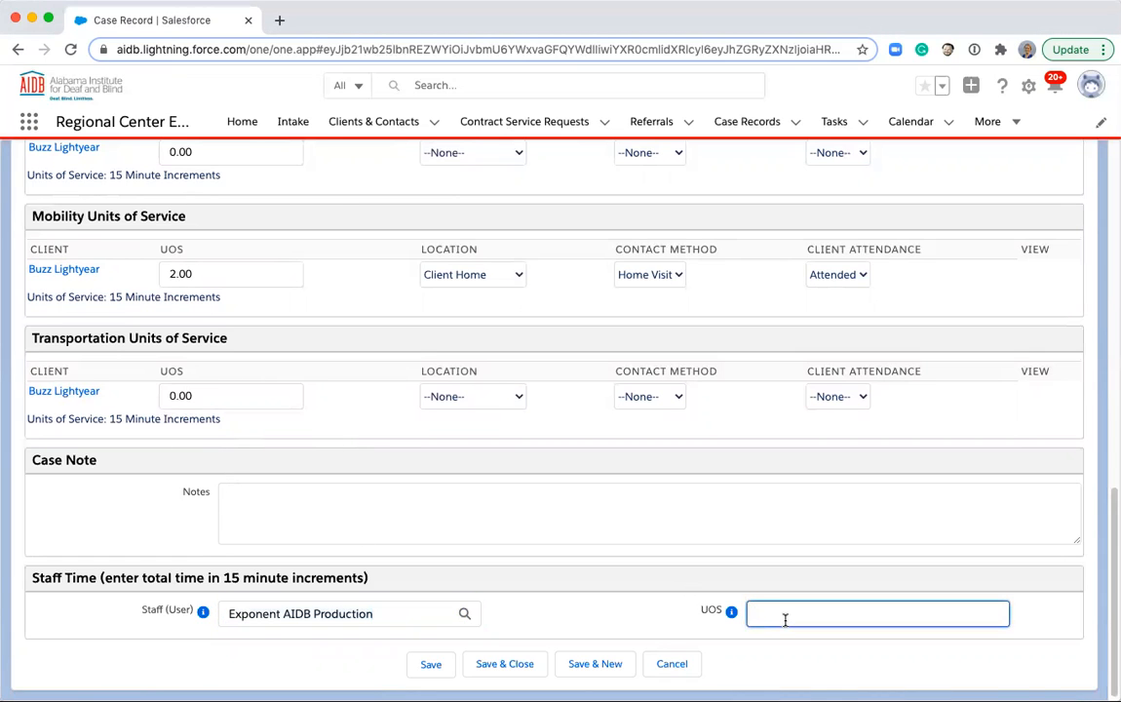
type("4")
left_click(499, 665)
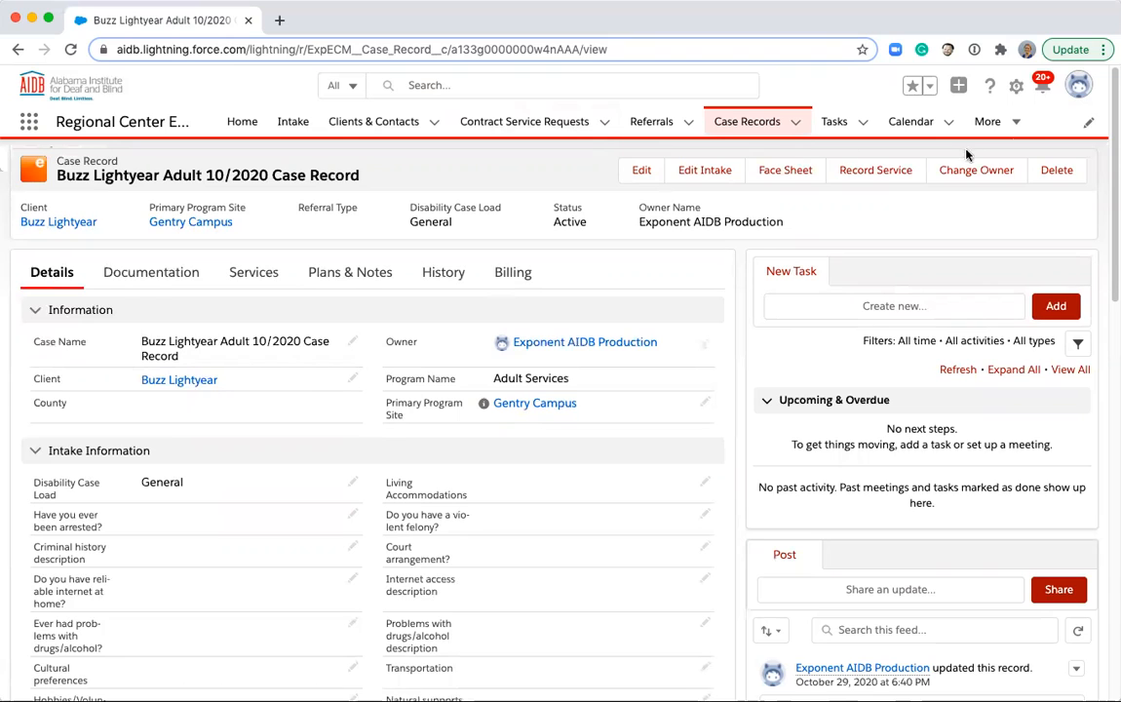
Start a new group service record and name it Outreach Group.
left_click(995, 125)
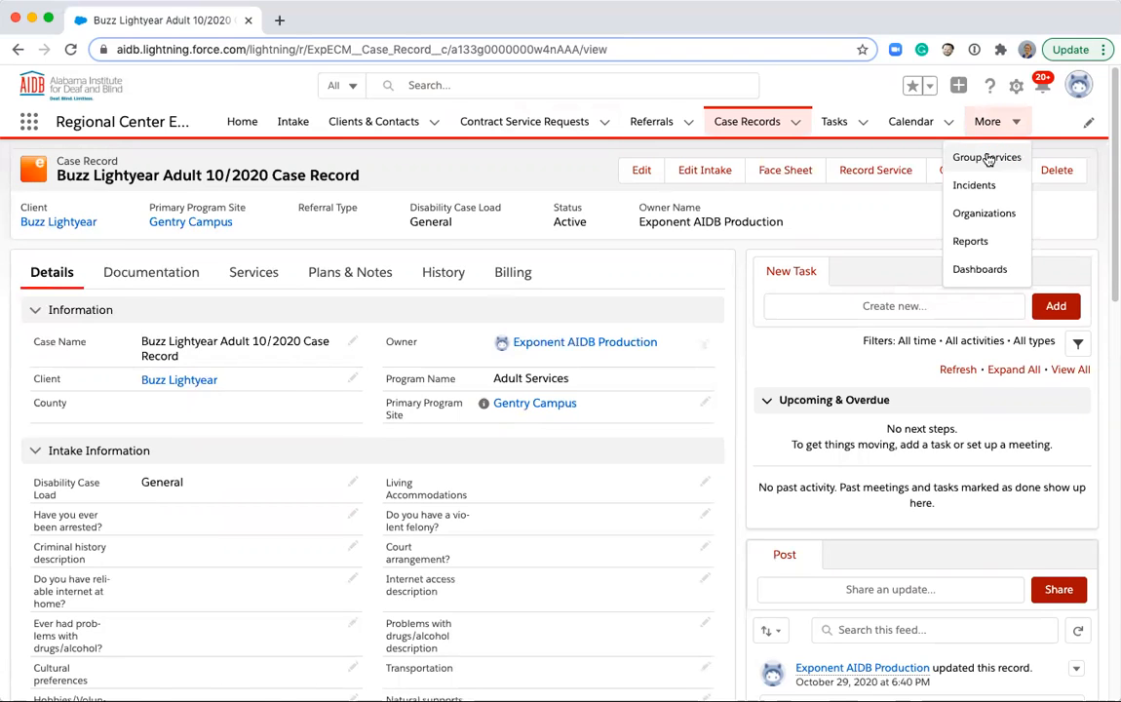
left_click(984, 161)
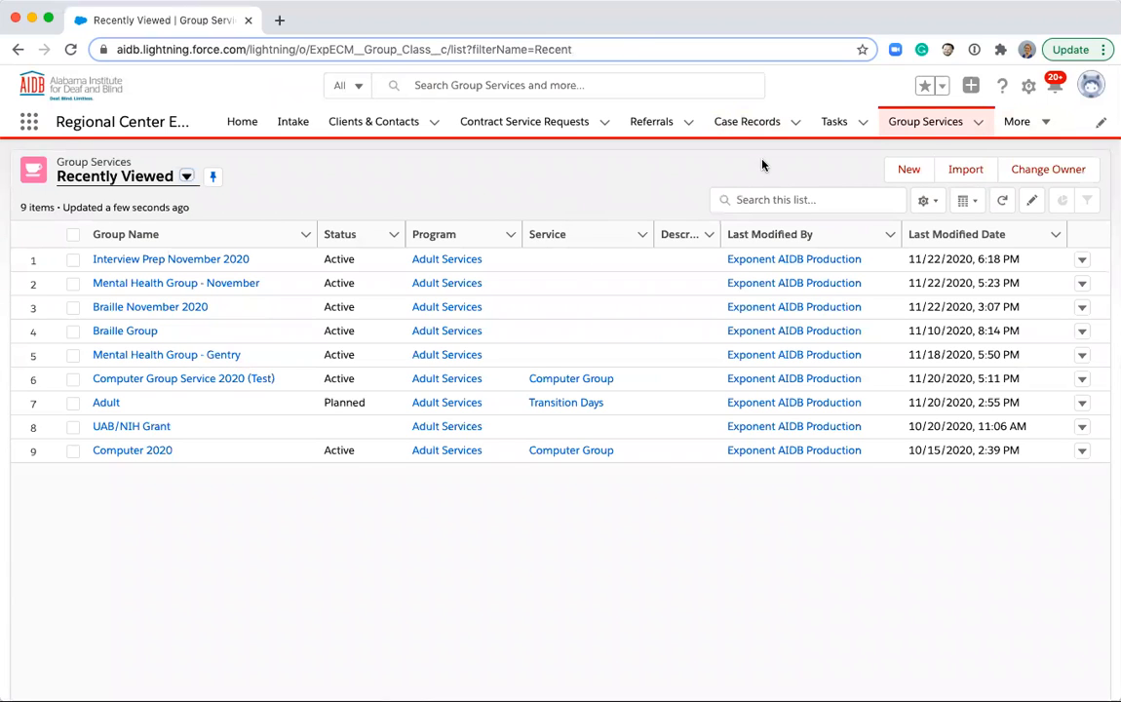
left_click(915, 169)
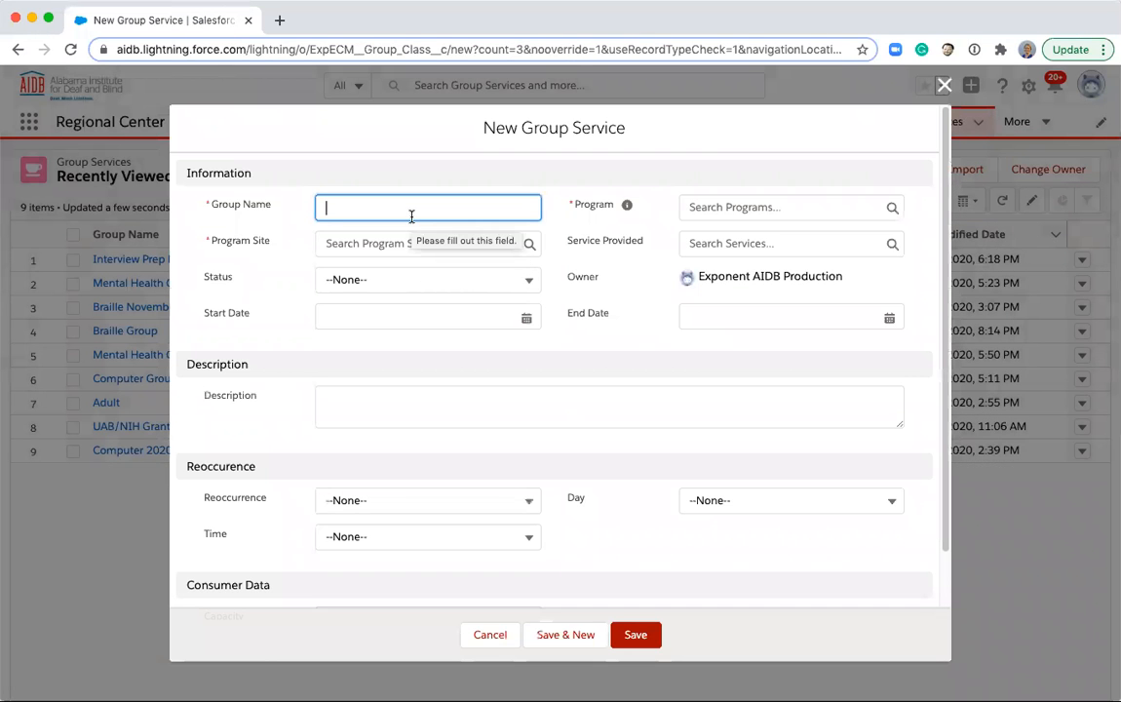
type("Outreach")
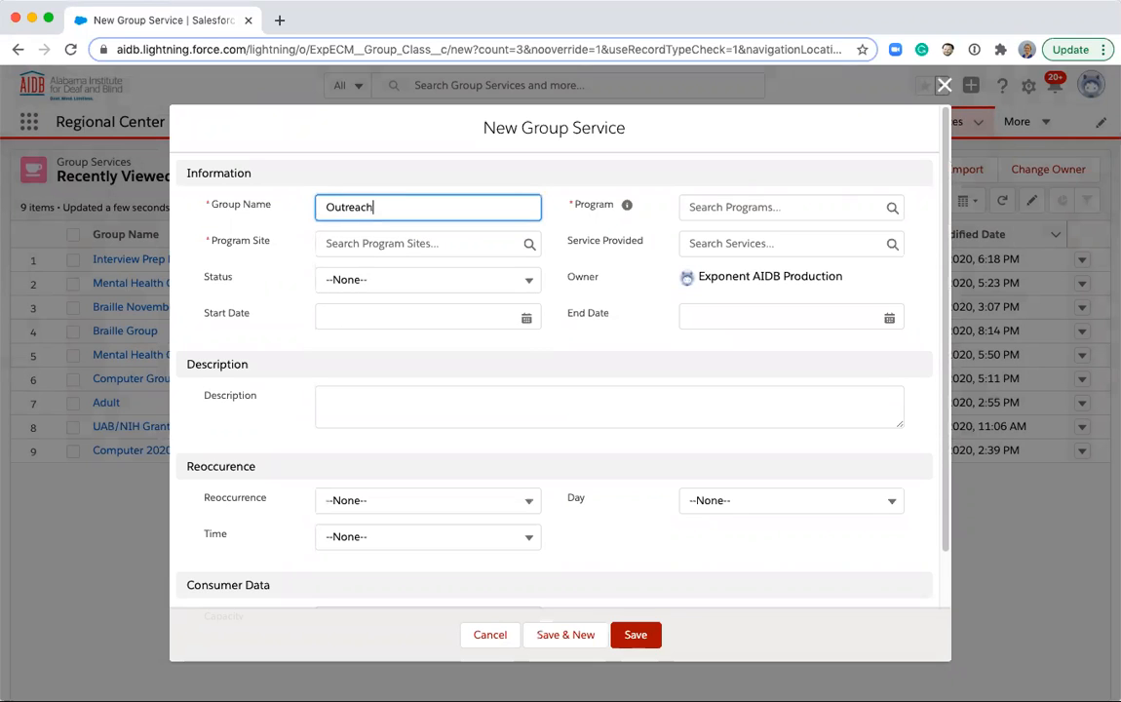
type(" Group")
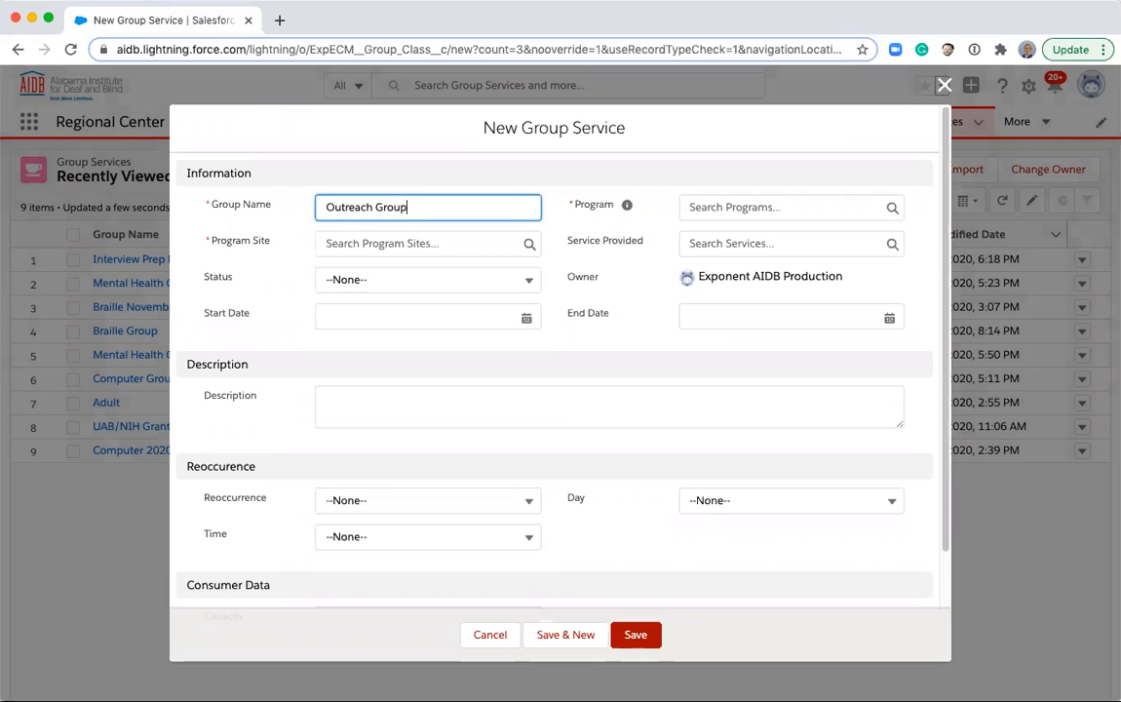
Set the group's program to Adult Services and program site to Talladega Regional Center, leaving the service provided blank.
left_click(744, 207)
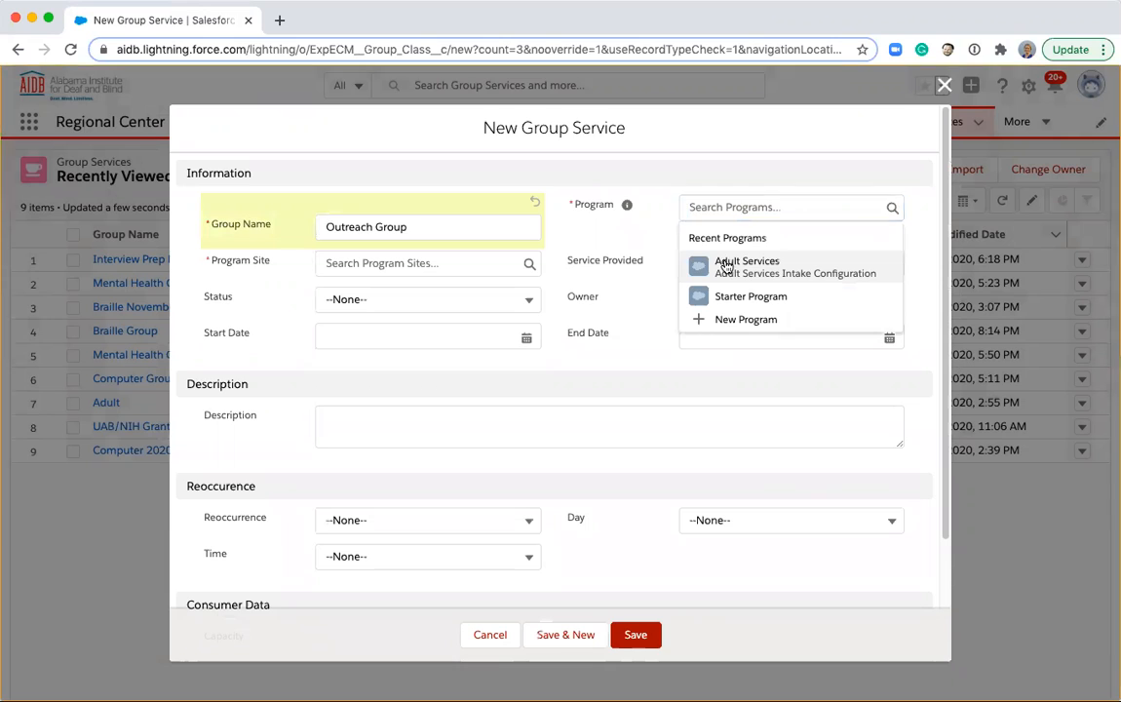
left_click(728, 258)
left_click(410, 263)
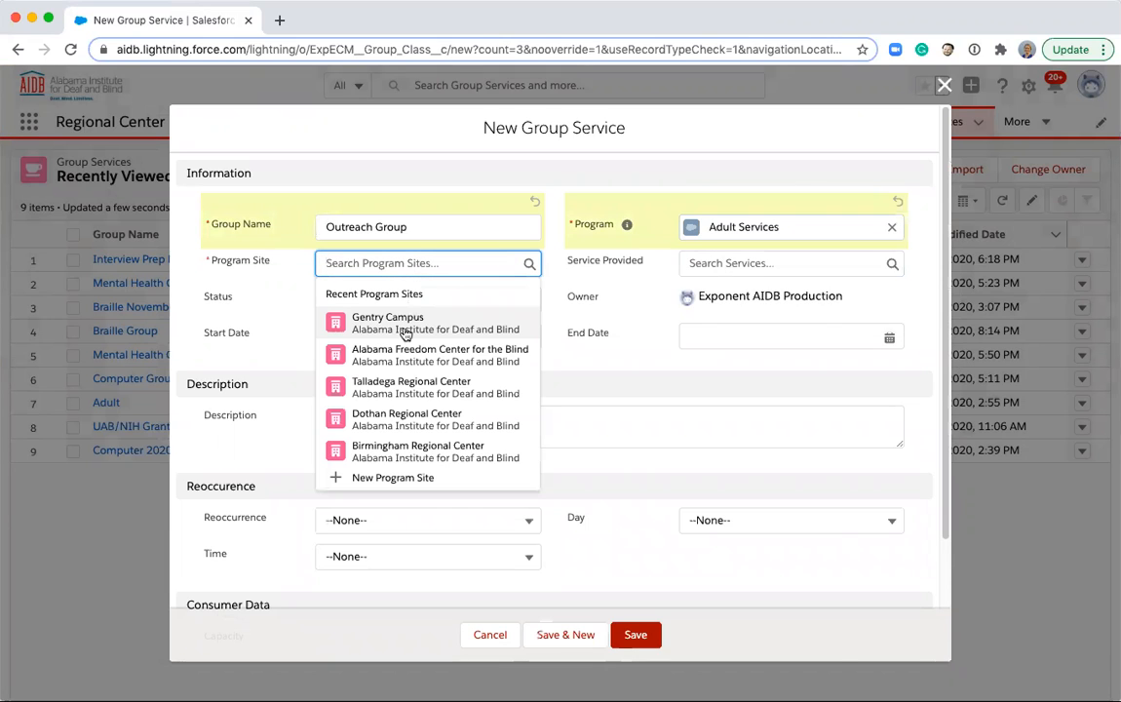
left_click(402, 389)
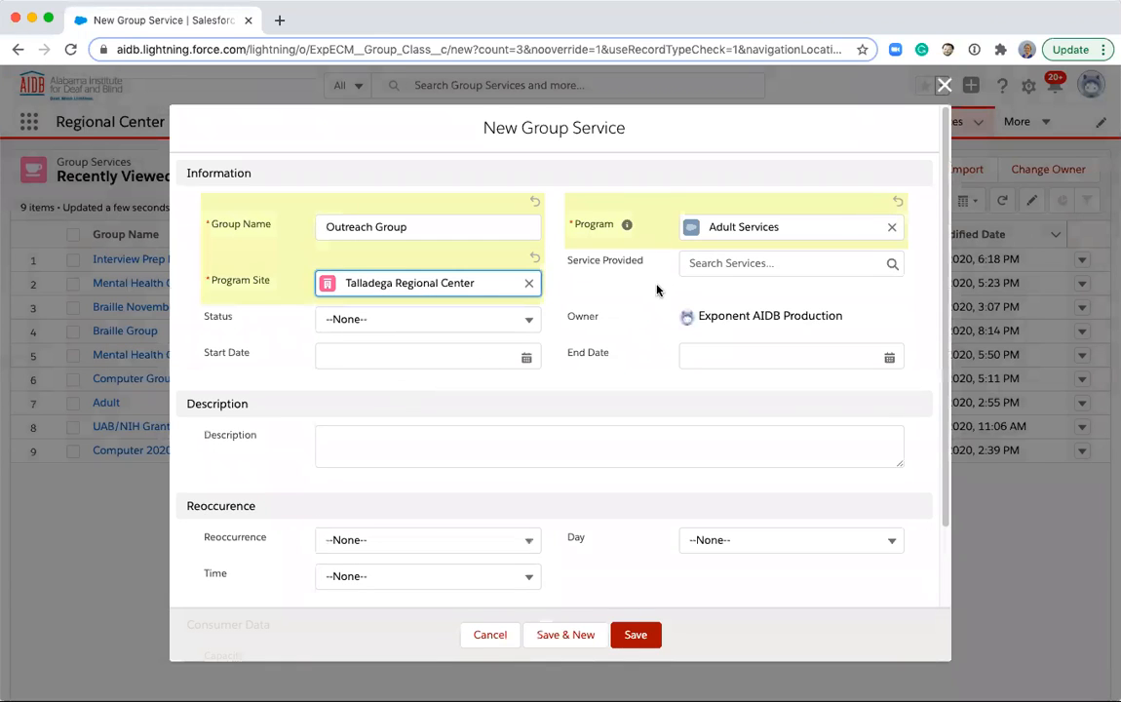
left_click(742, 263)
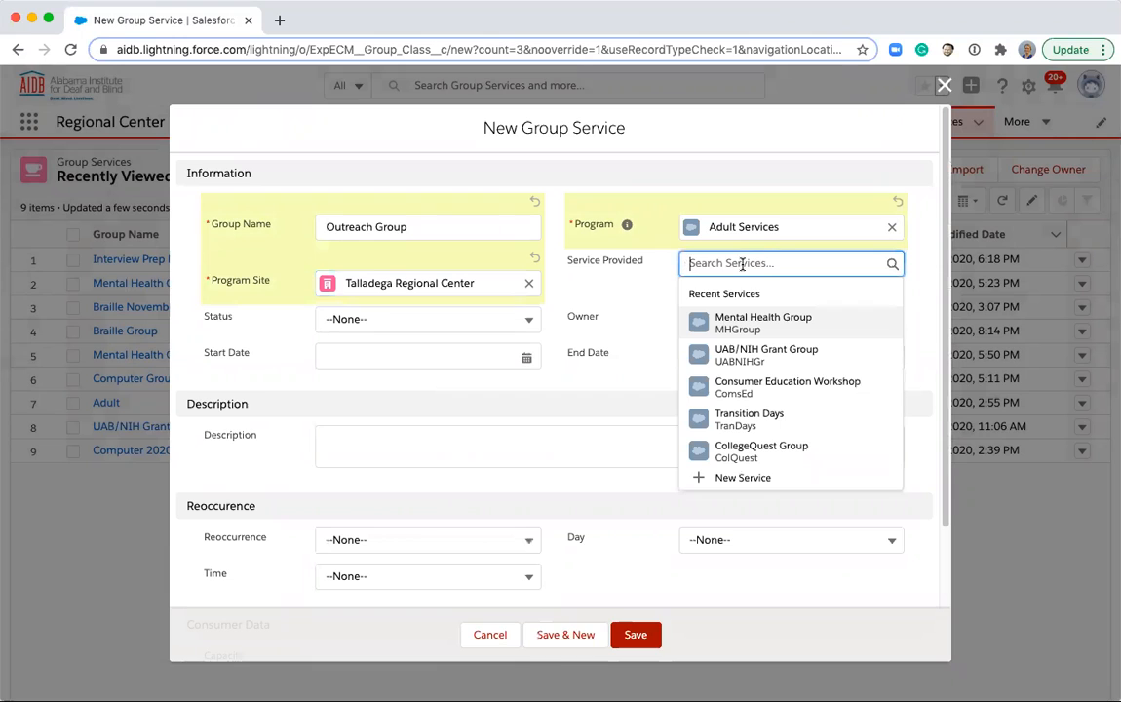
left_click(591, 310)
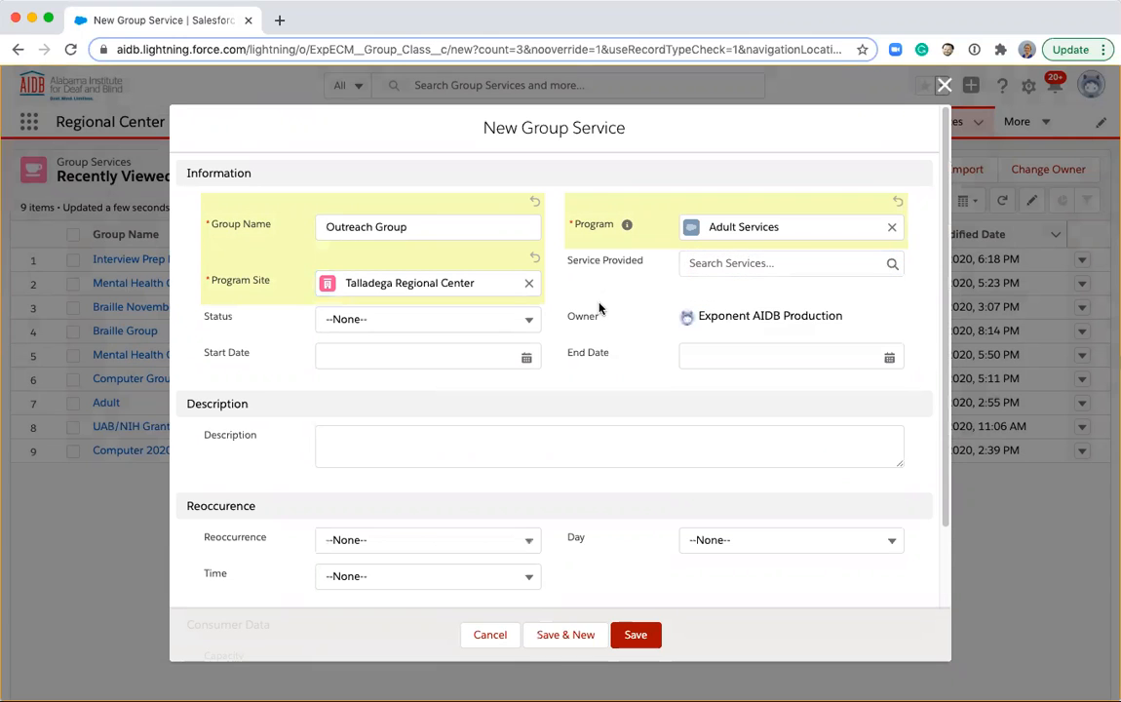
Set the group's status to Active and its start date to 11/22/2020.
left_click(403, 322)
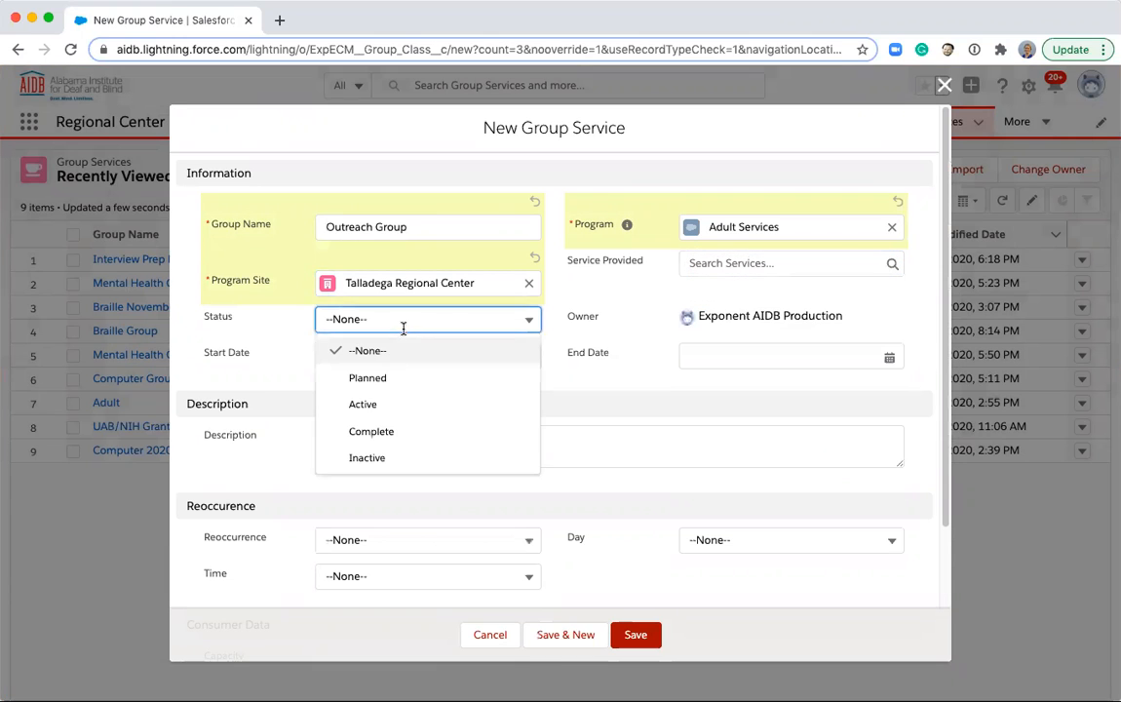
left_click(400, 406)
left_click(372, 375)
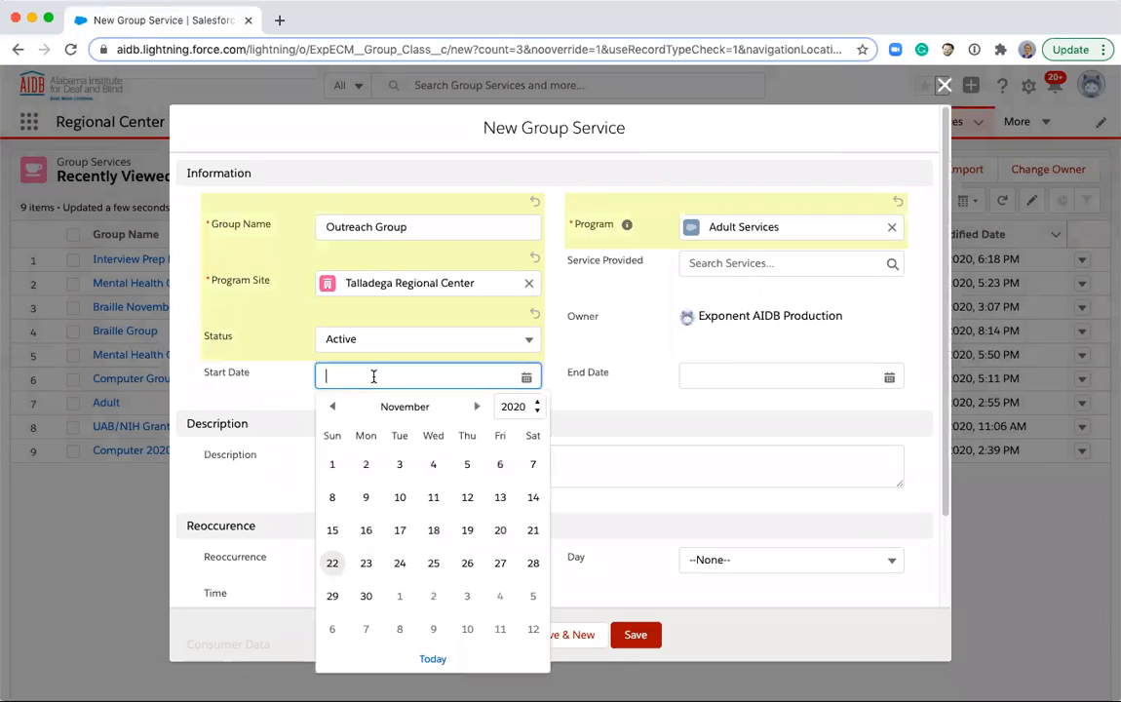
left_click(333, 562)
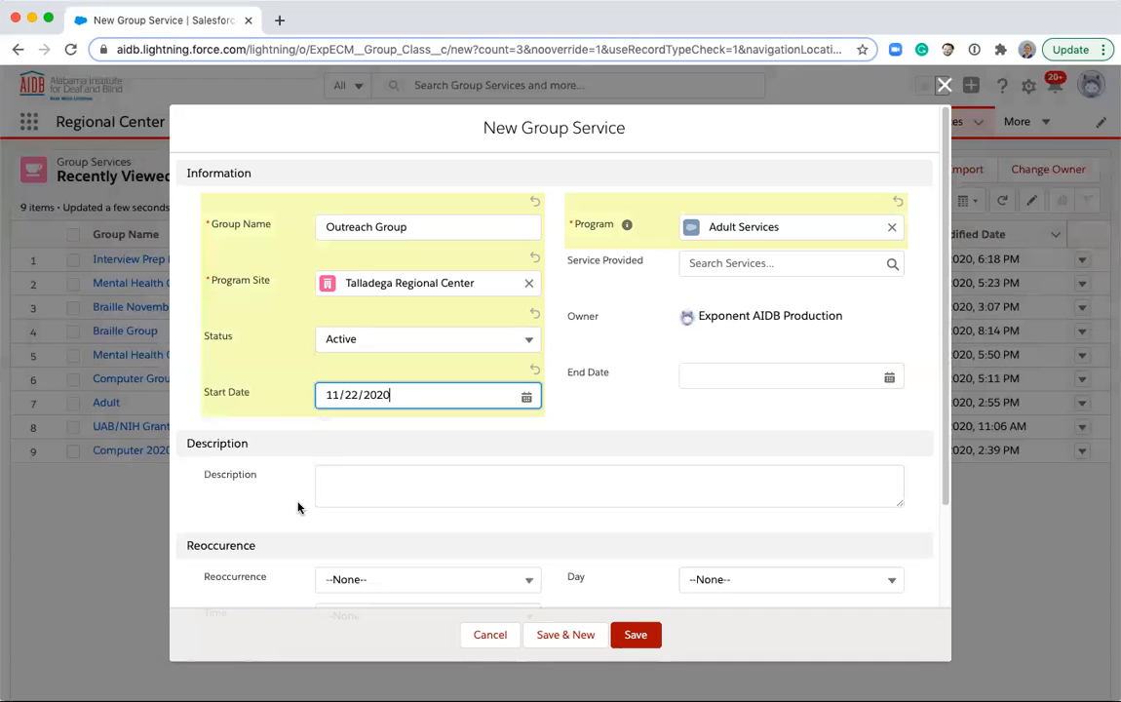
left_click(268, 481)
Set the group's capacity to 5 and save the new group service.
scroll(268, 481, "down", 3)
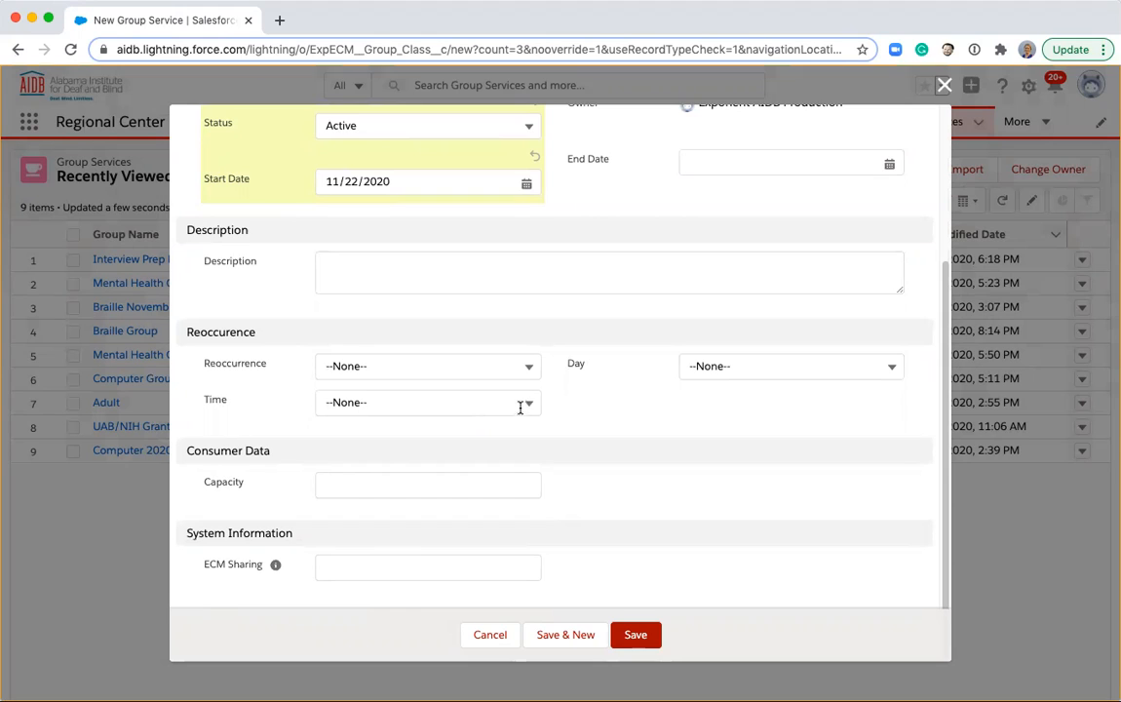
left_click(484, 484)
type("5")
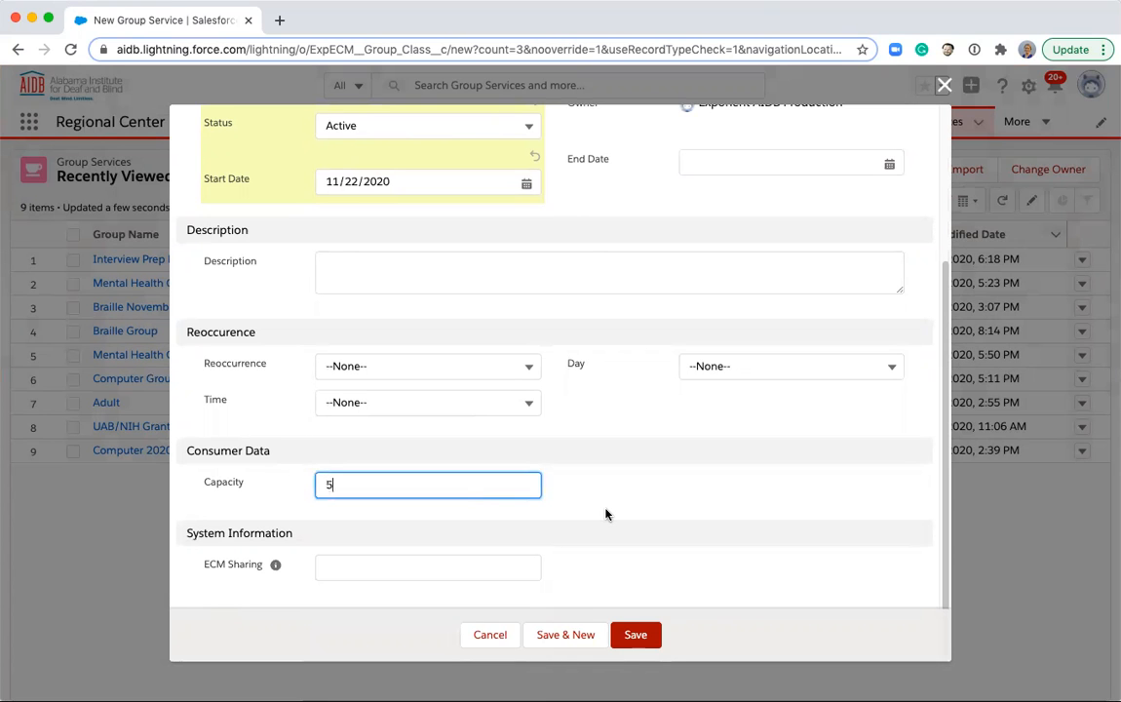
left_click(635, 635)
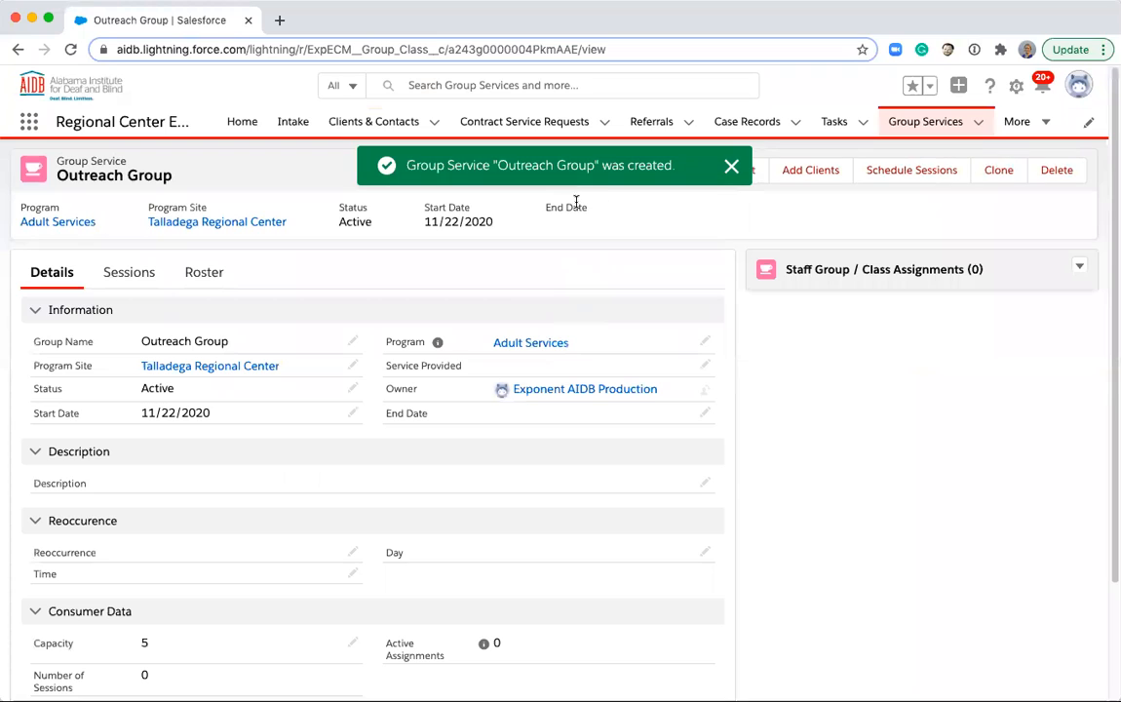
left_click(731, 167)
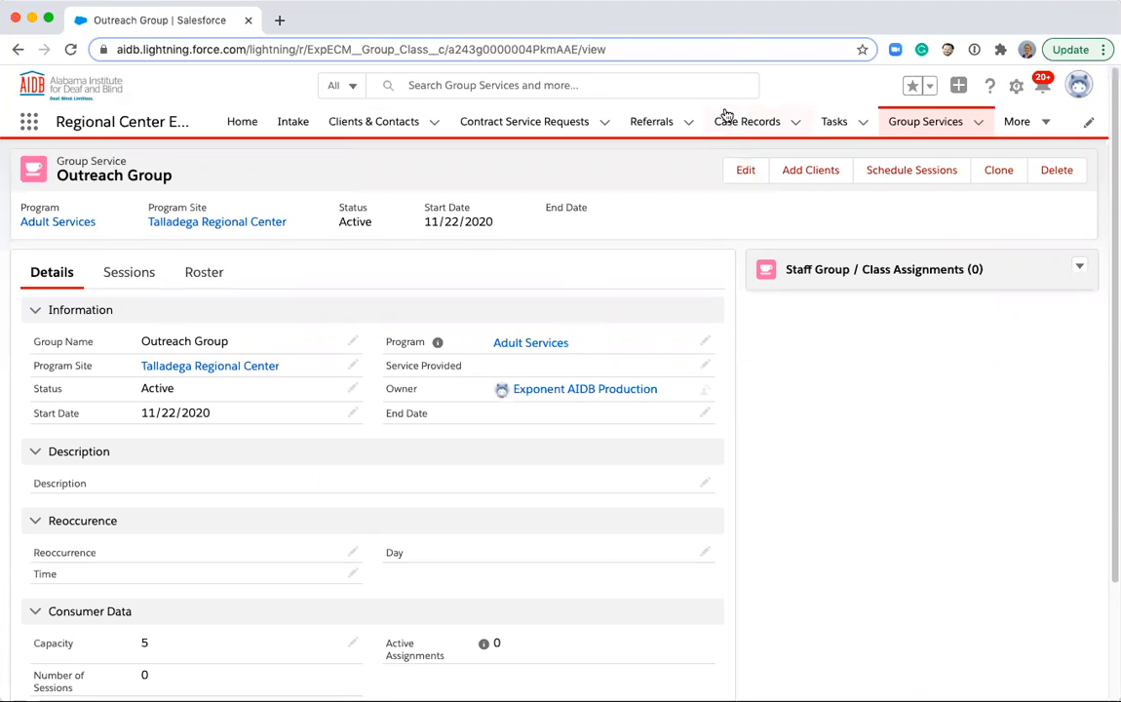
Start scheduling a session for Outreach Group with the Sign Language Group entry form, dated 11/22/2020.
left_click(920, 175)
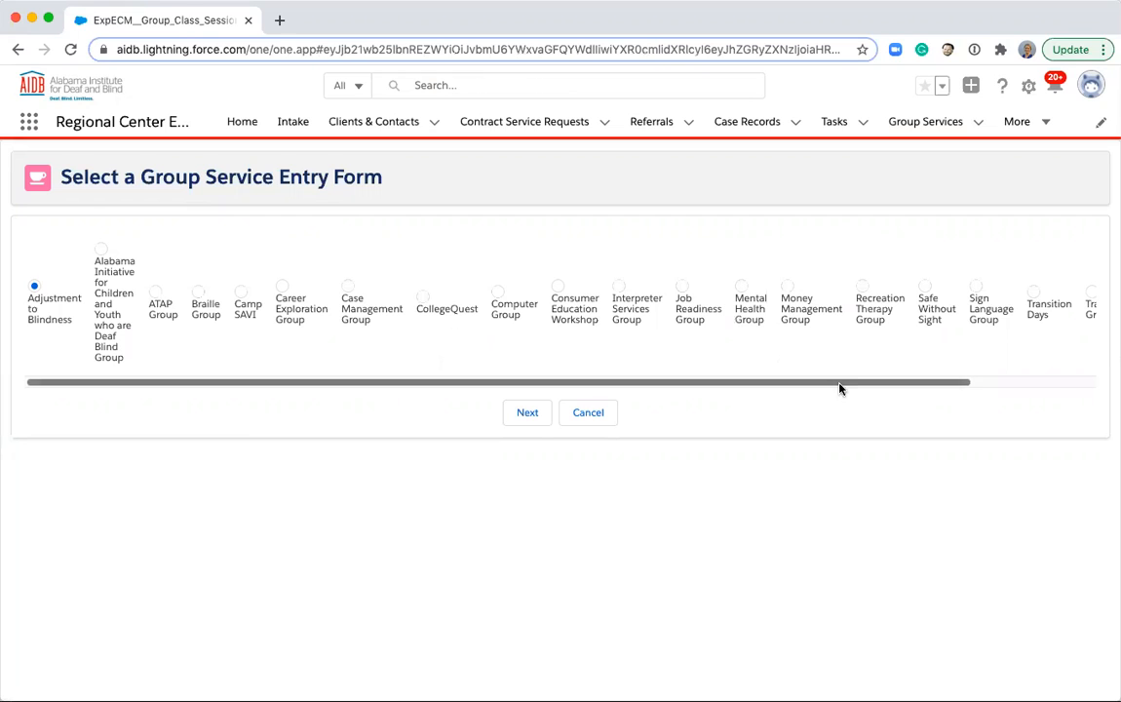
left_click_drag(856, 388, 829, 401)
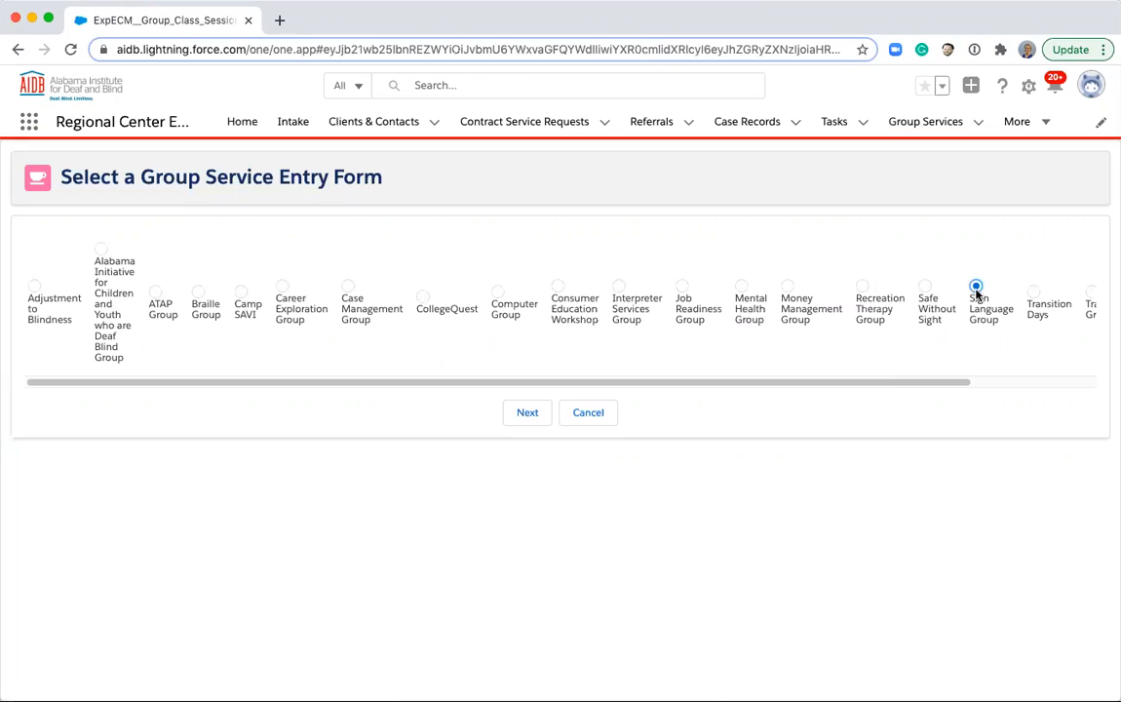
left_click(516, 418)
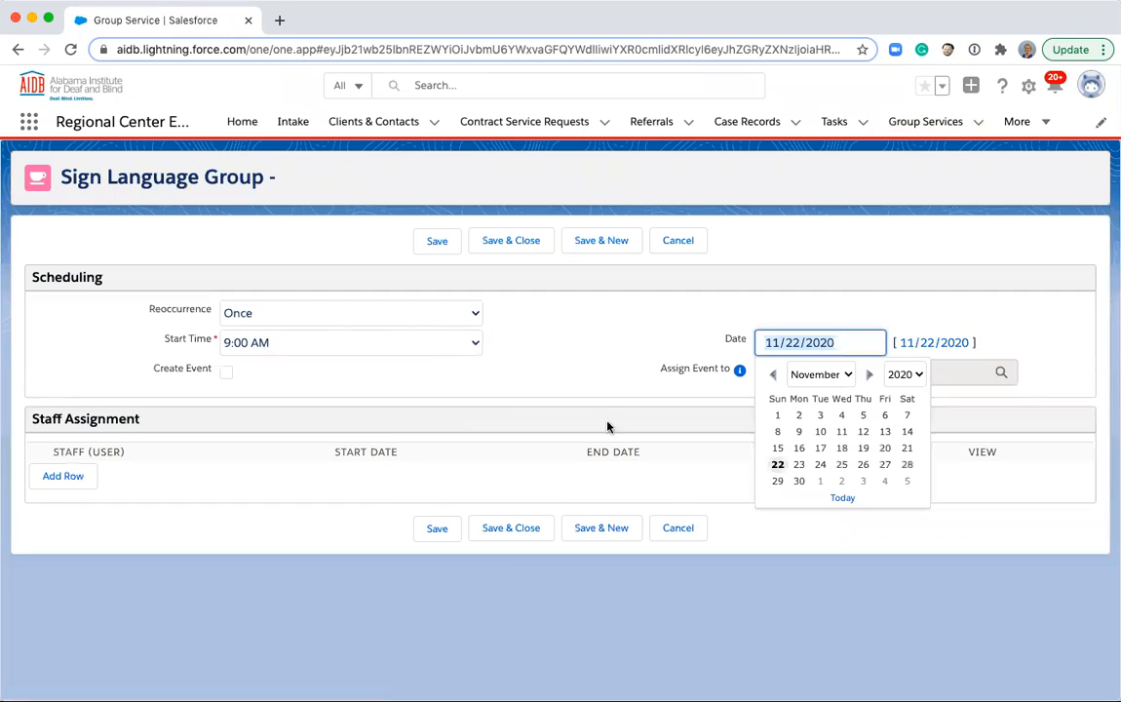
left_click(778, 468)
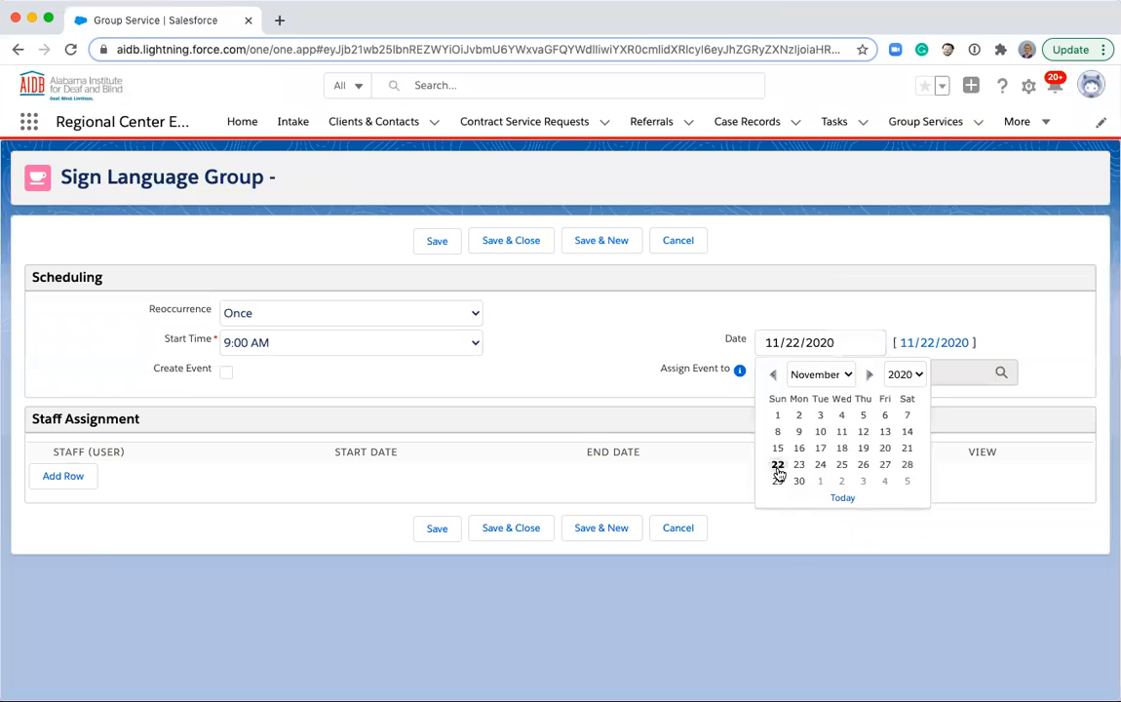
Keep the start time at 9:00 AM and set the sessions to recur weekly on Tuesday and Thursday.
left_click(387, 348)
left_click(387, 350)
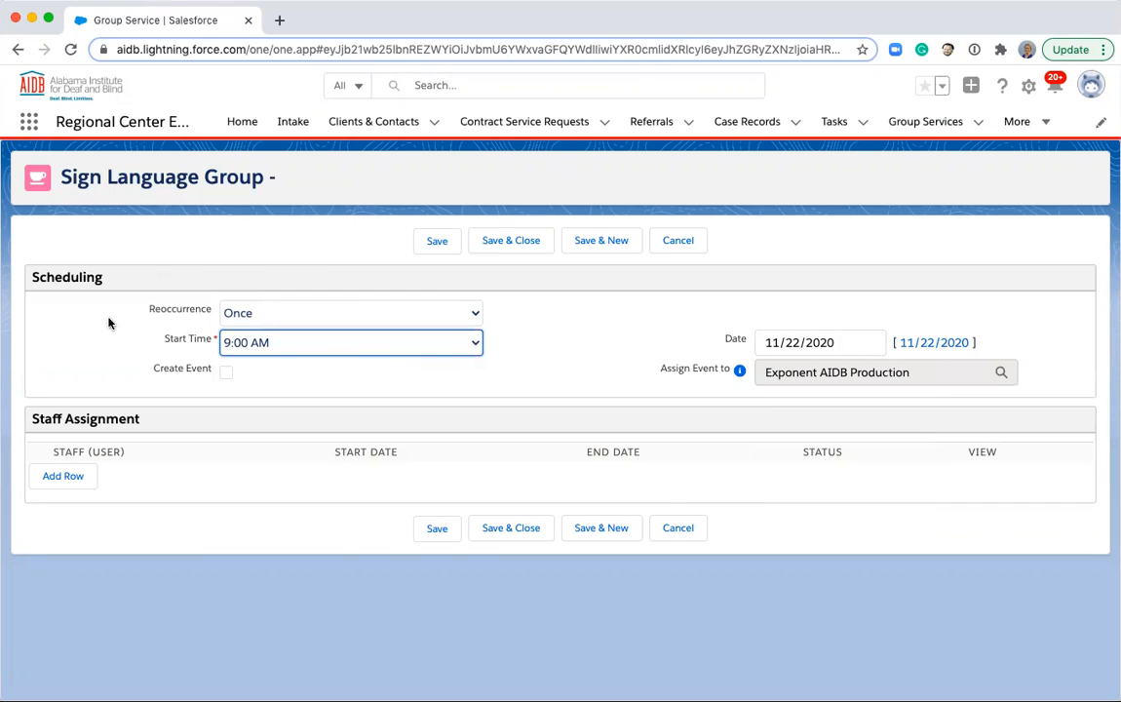
left_click(343, 318)
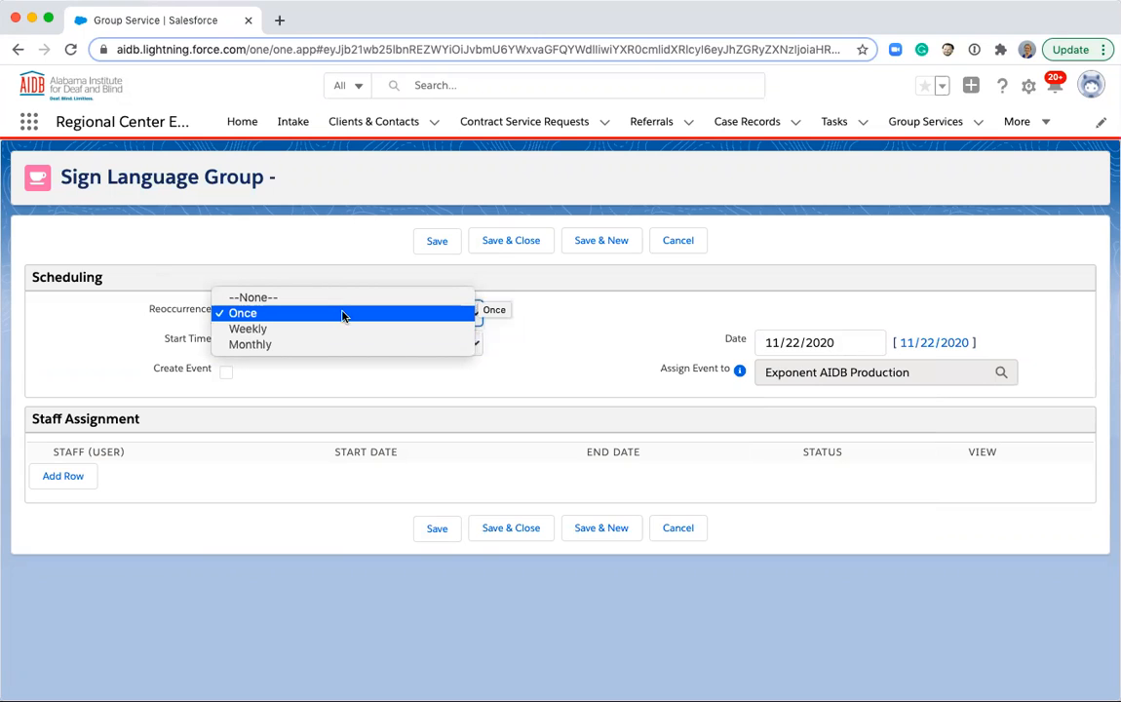
left_click(341, 331)
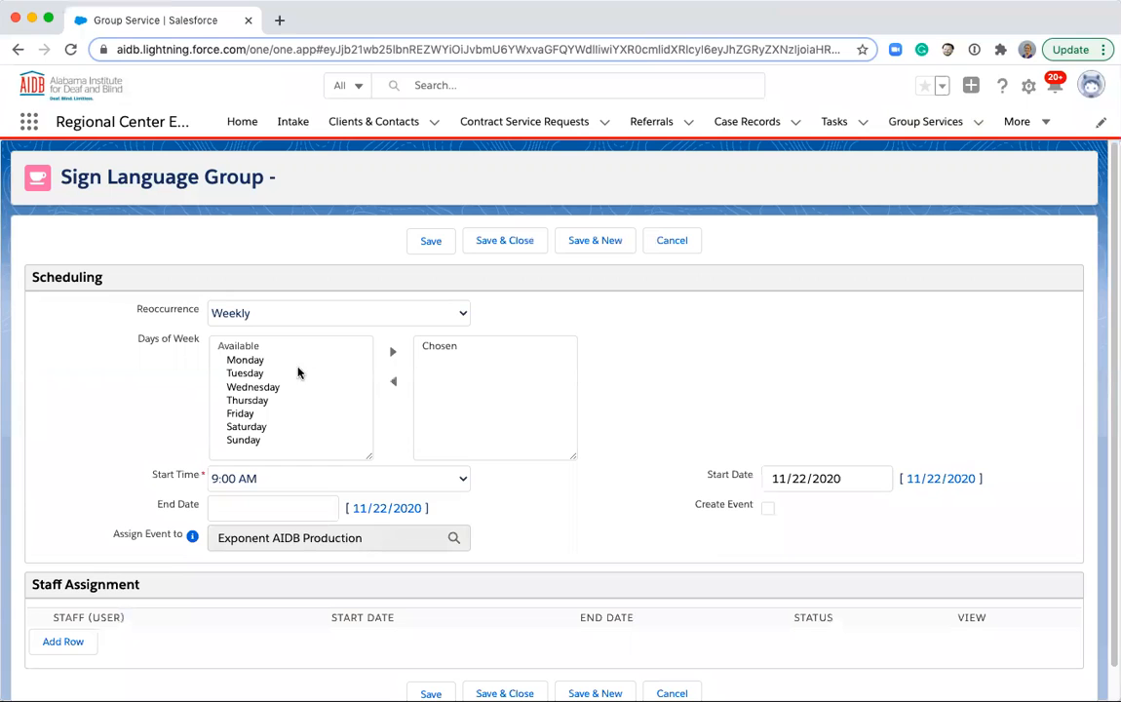
left_click(293, 374)
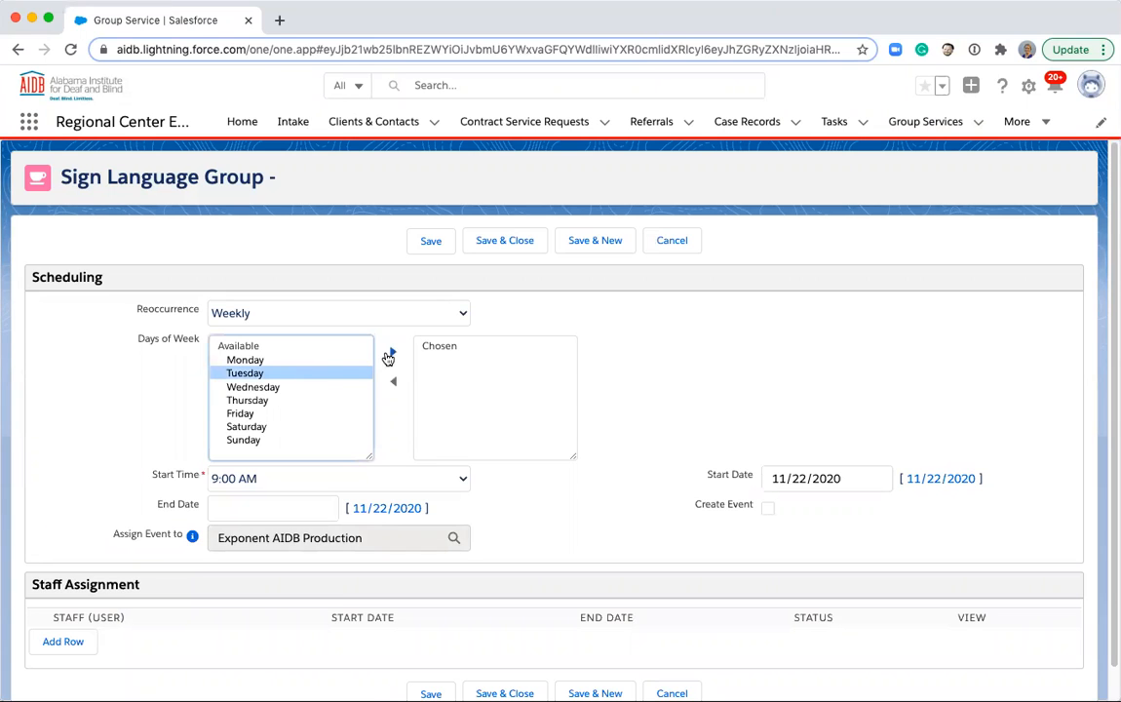
left_click(390, 355)
left_click(266, 394)
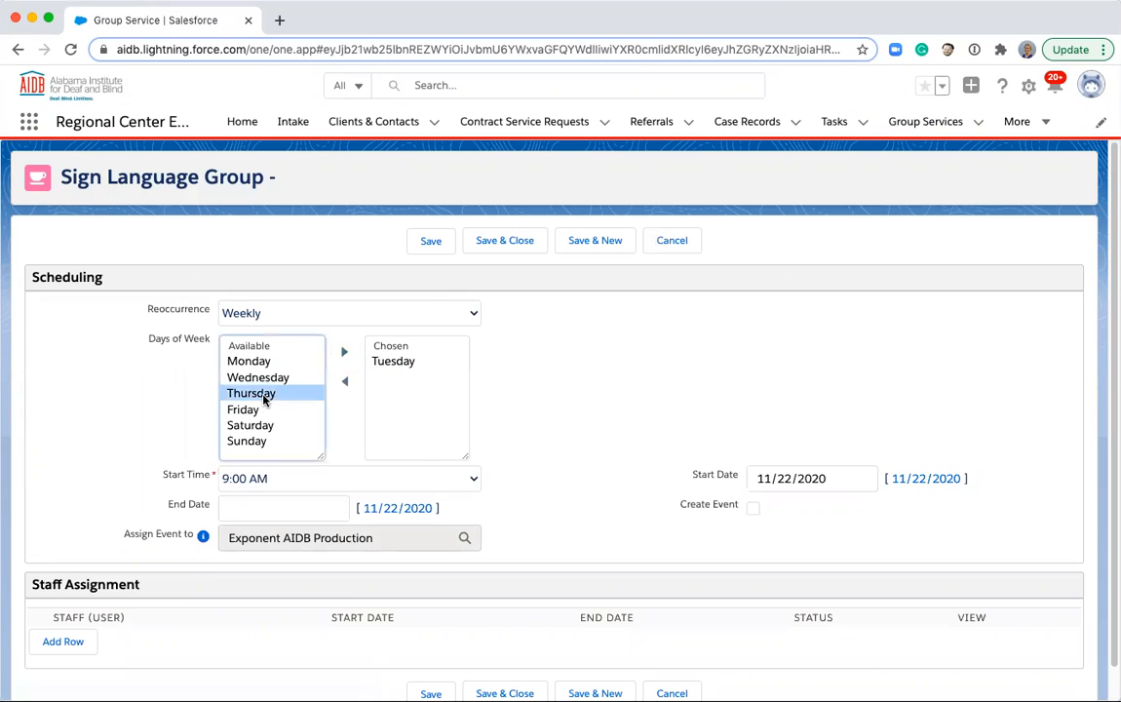
left_click(353, 355)
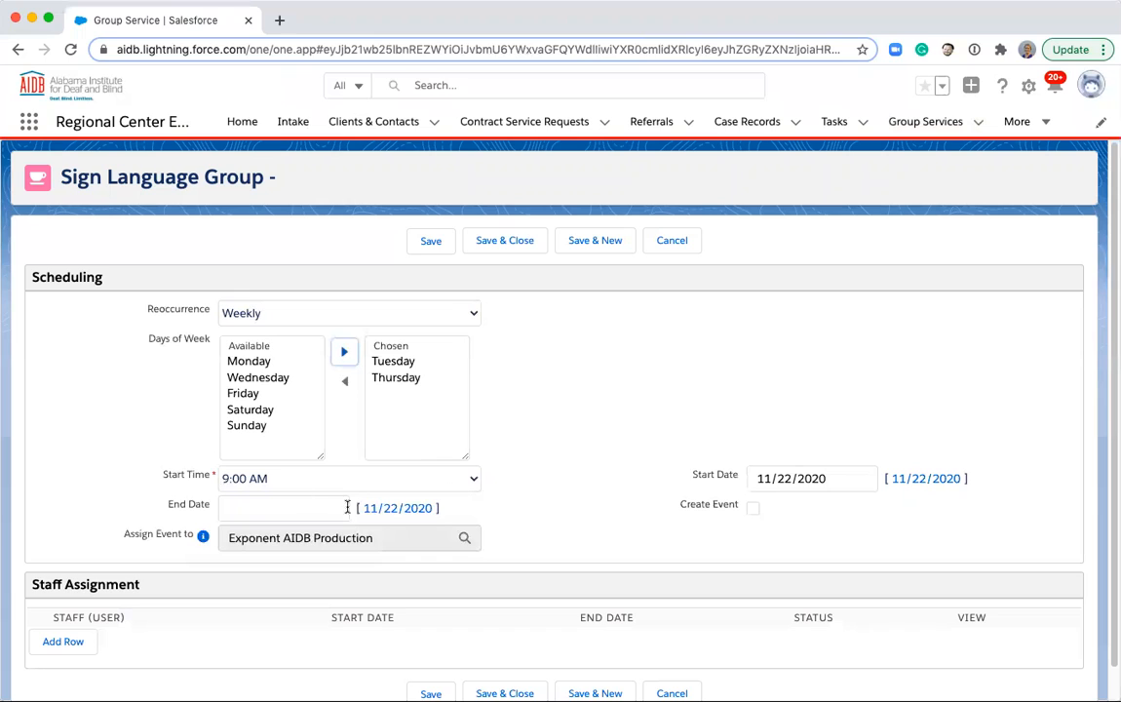
Set the end date of the recurring sessions to 11/22/2021.
left_click(395, 509)
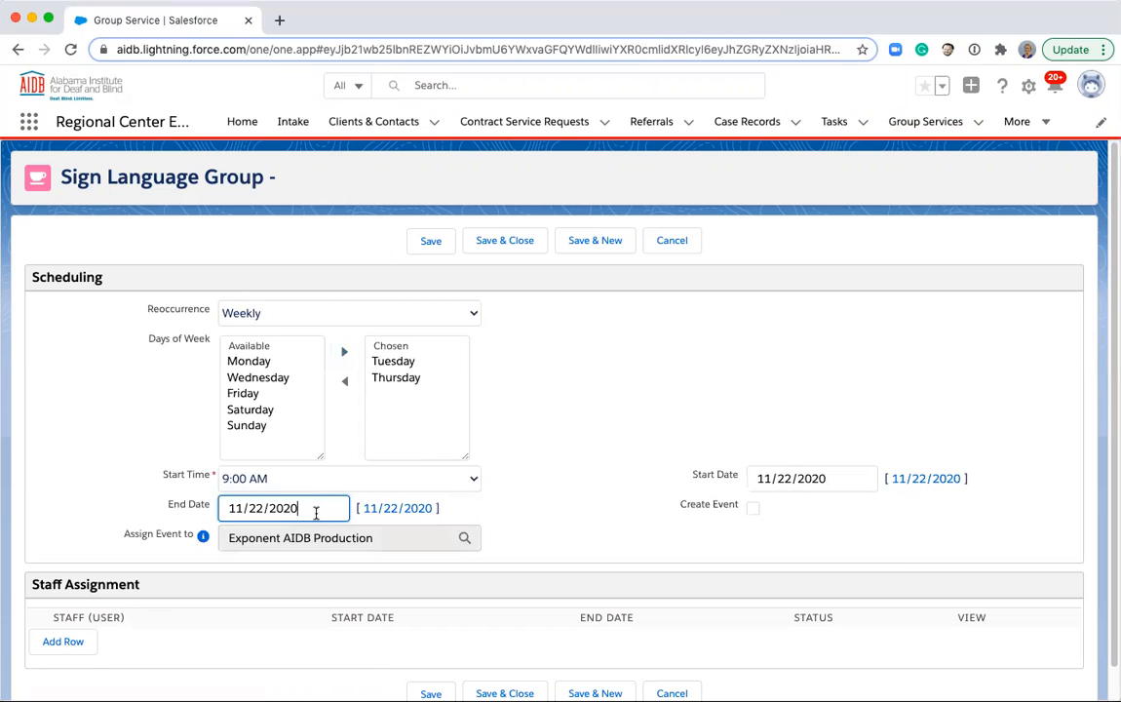
key("BackSpace")
left_click(508, 508)
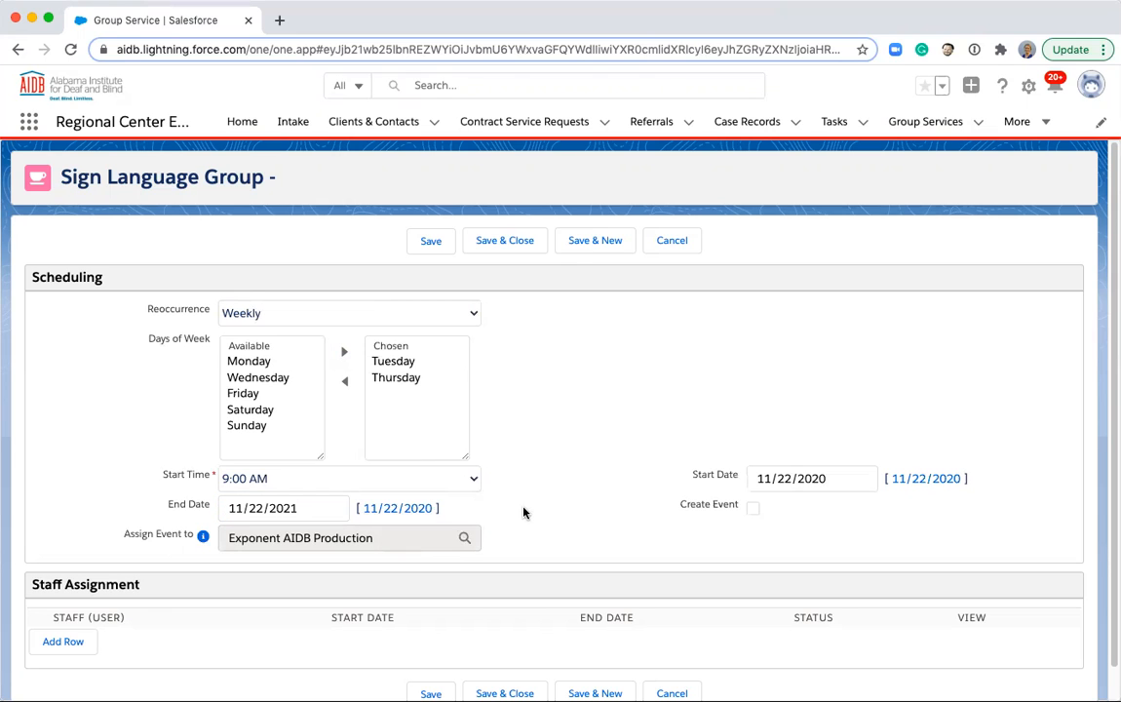
Add a staff assignment row and fill in the staff member's name using the user lookup.
scroll(517, 513, "down", 1)
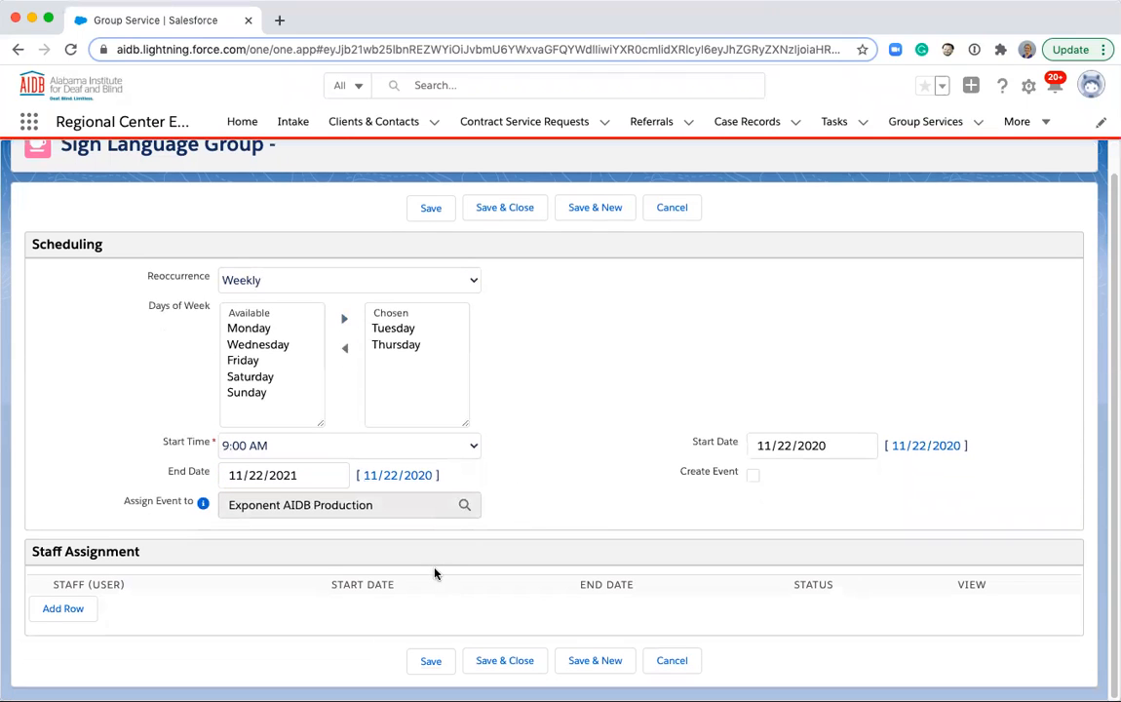
left_click(65, 608)
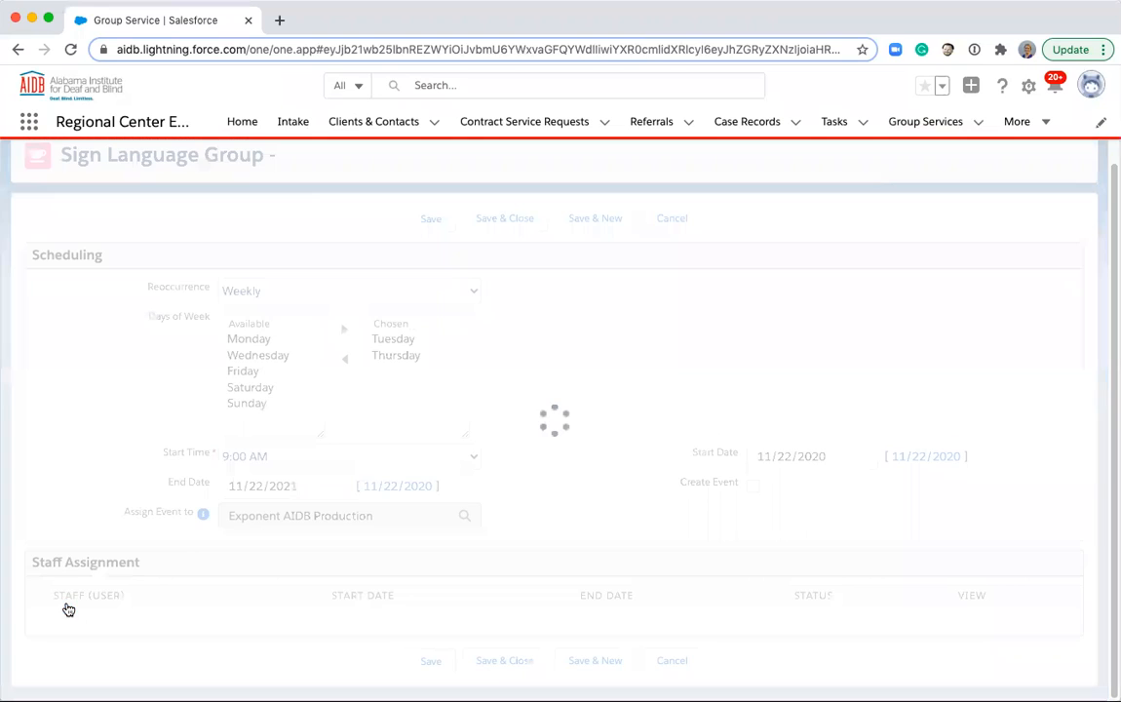
scroll(344, 527, "down", 3)
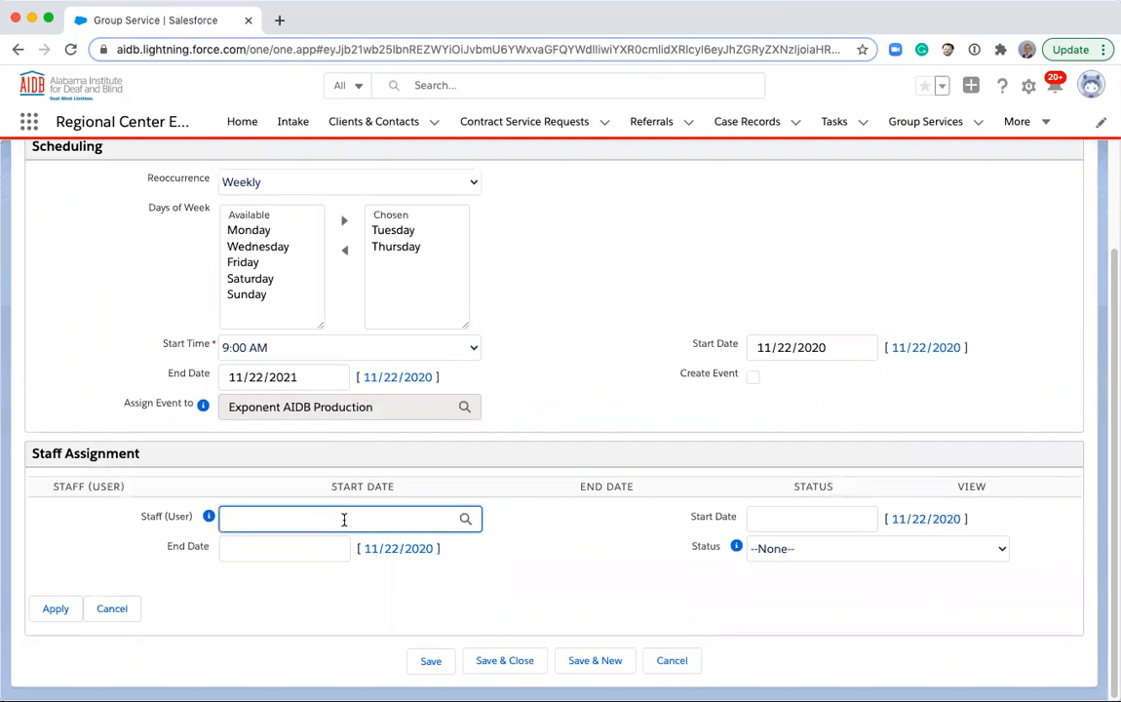
type("Exponent AIDB Production")
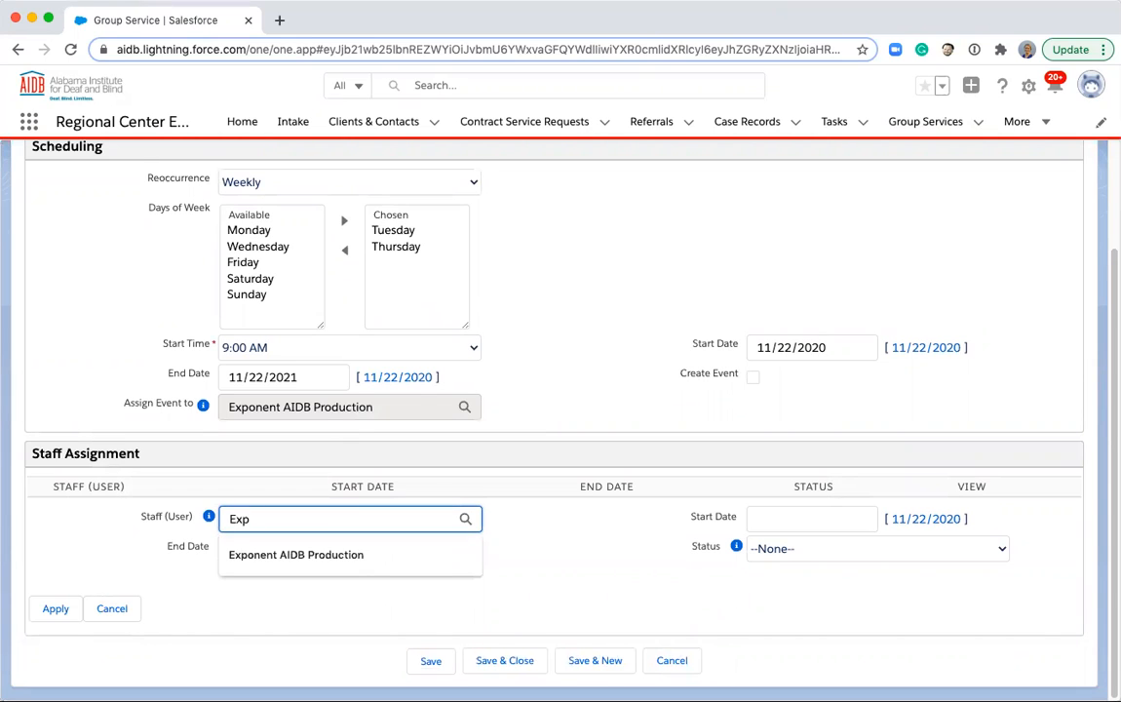
left_click(355, 552)
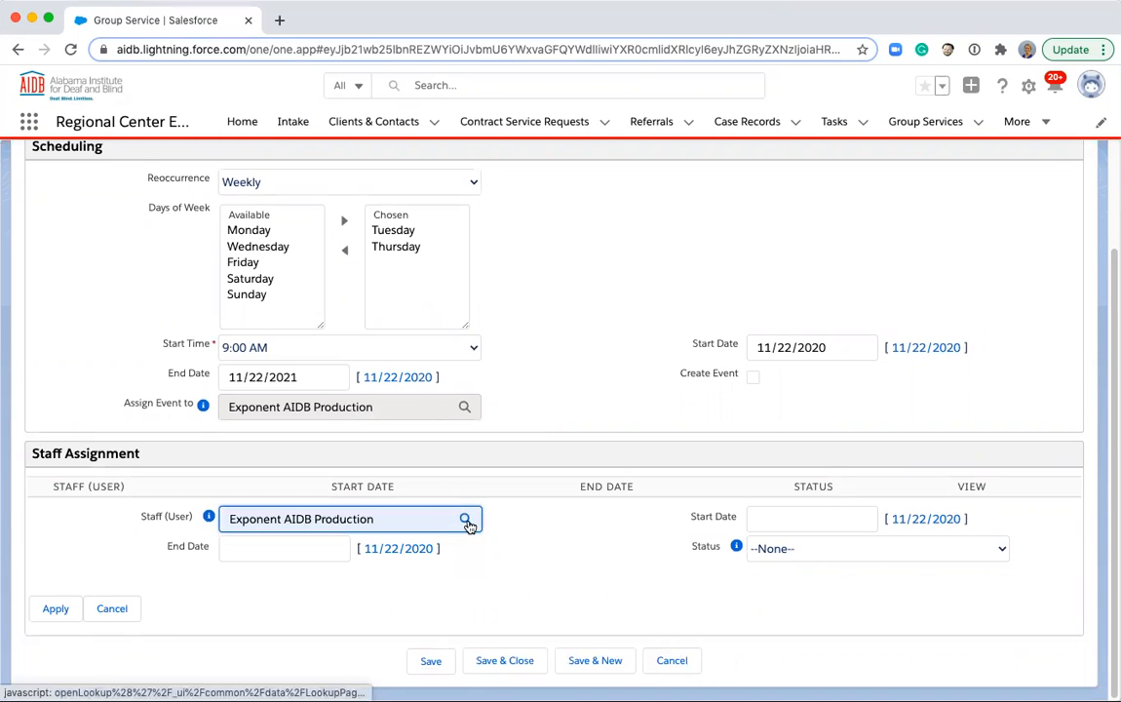
left_click(466, 520)
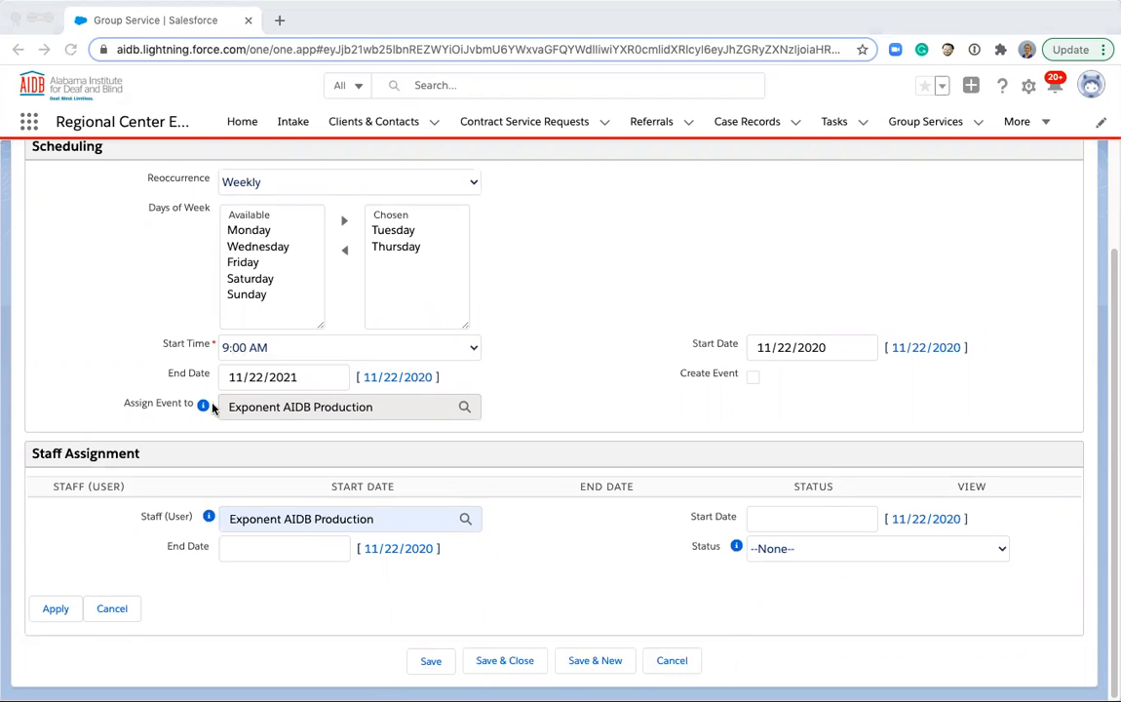
left_click(218, 483)
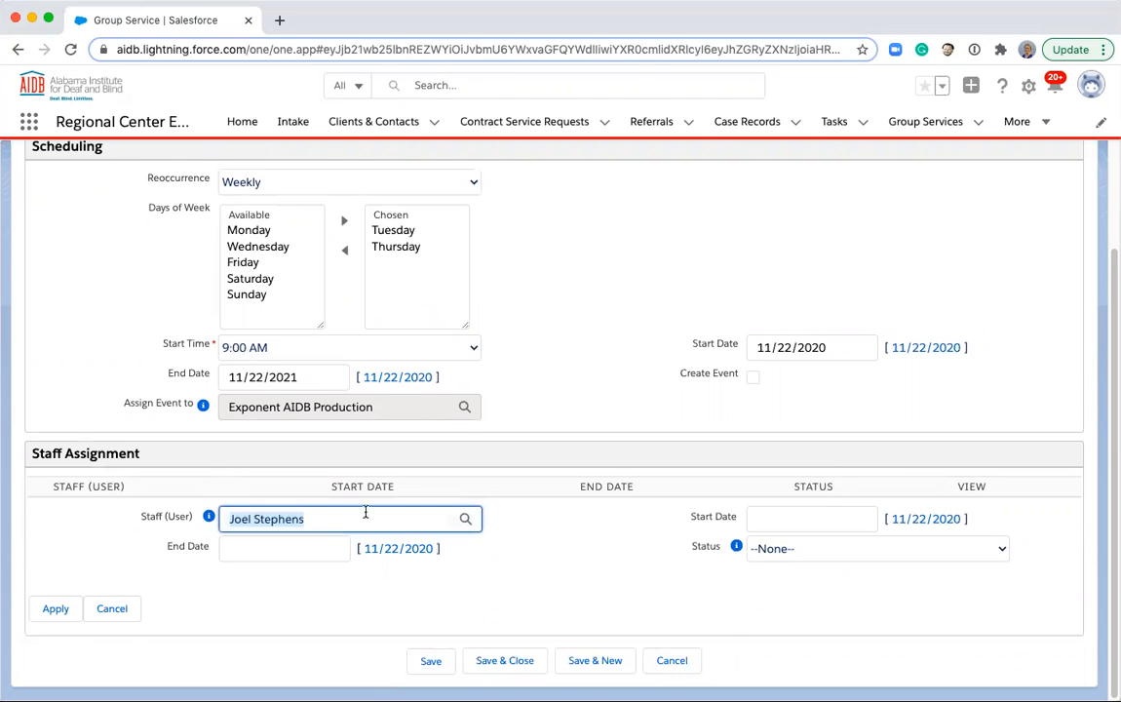
Set the staff assignment's start date to 11/22/2020 and its status to Active, and apply the row.
left_click(918, 520)
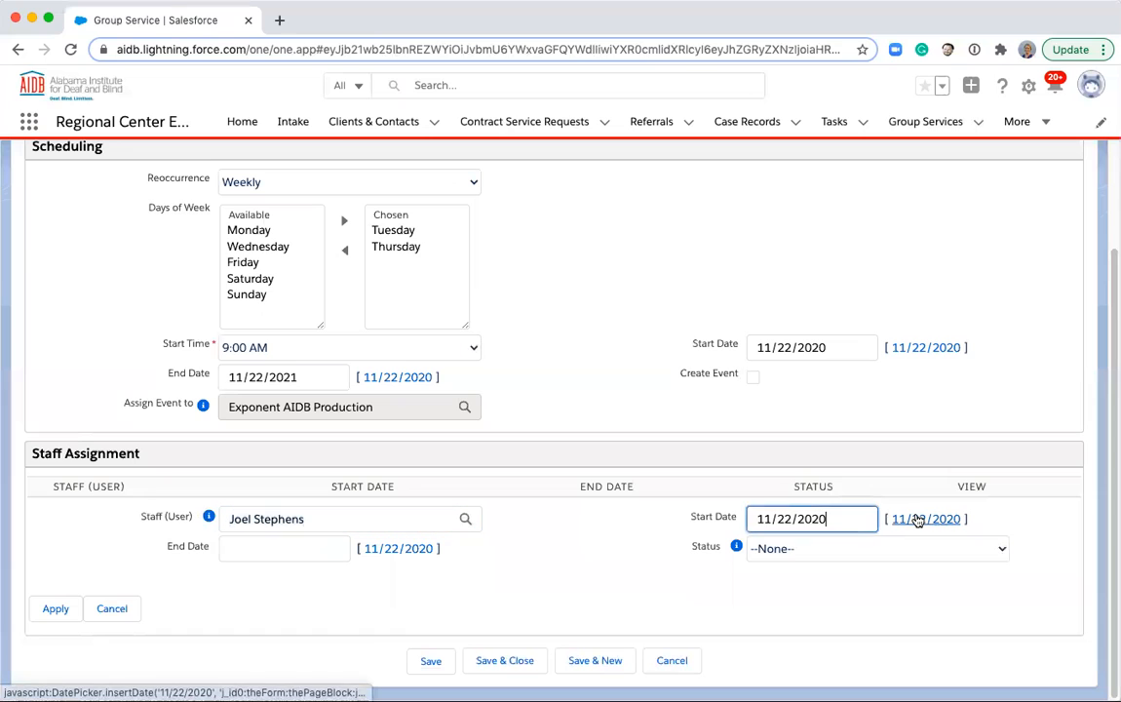
left_click(835, 551)
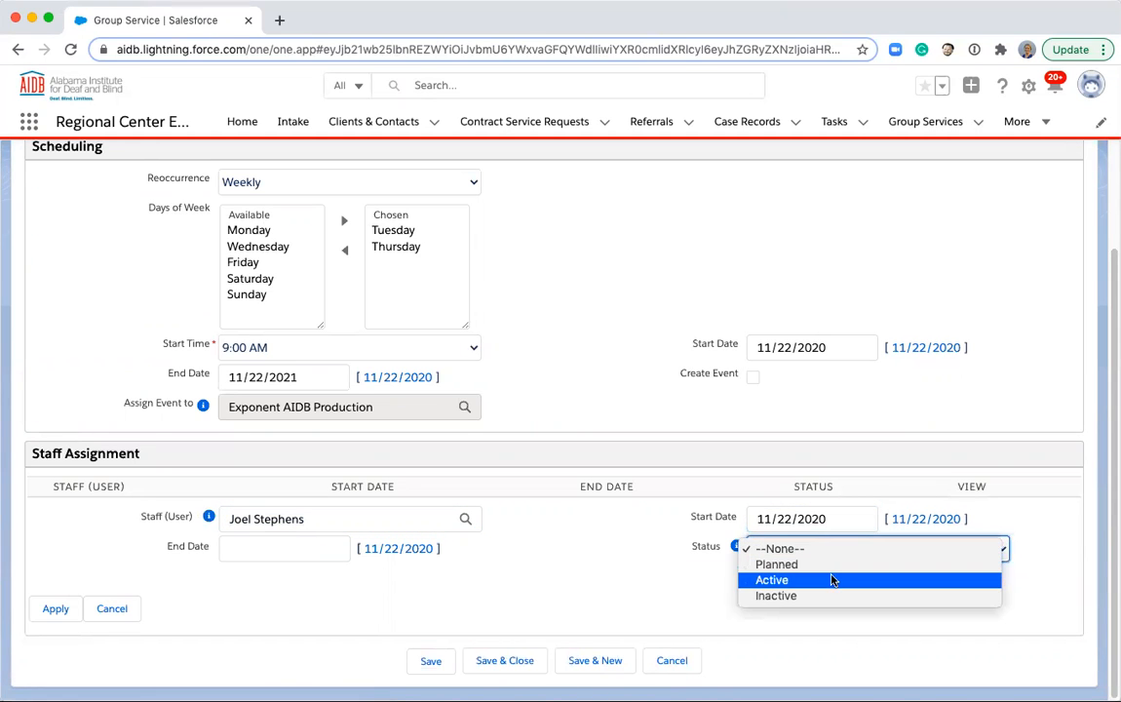
left_click(835, 581)
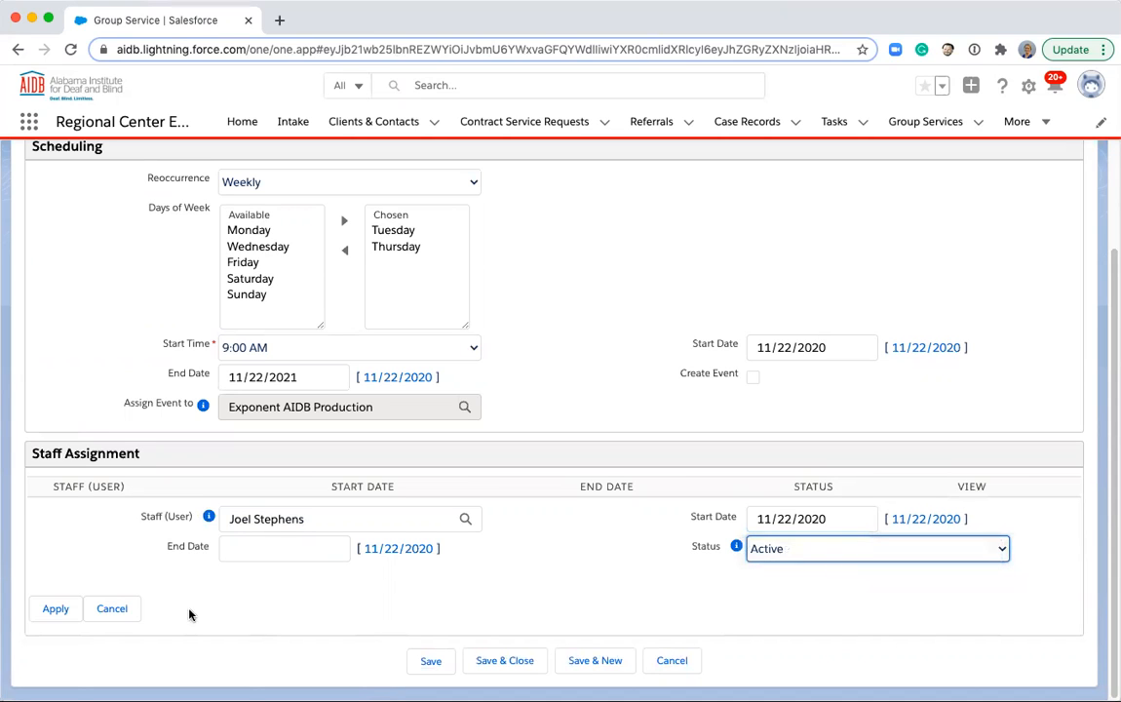
left_click(54, 610)
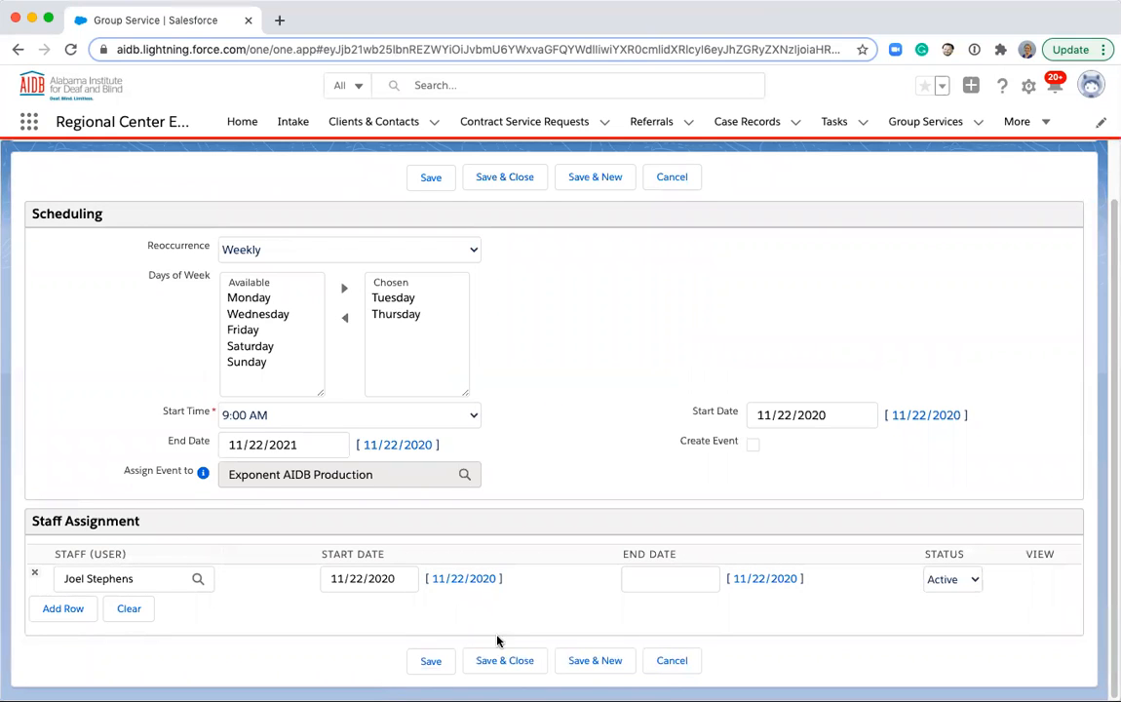
Save and close the session schedule, and check the sessions generated for Outreach Group.
left_click(501, 662)
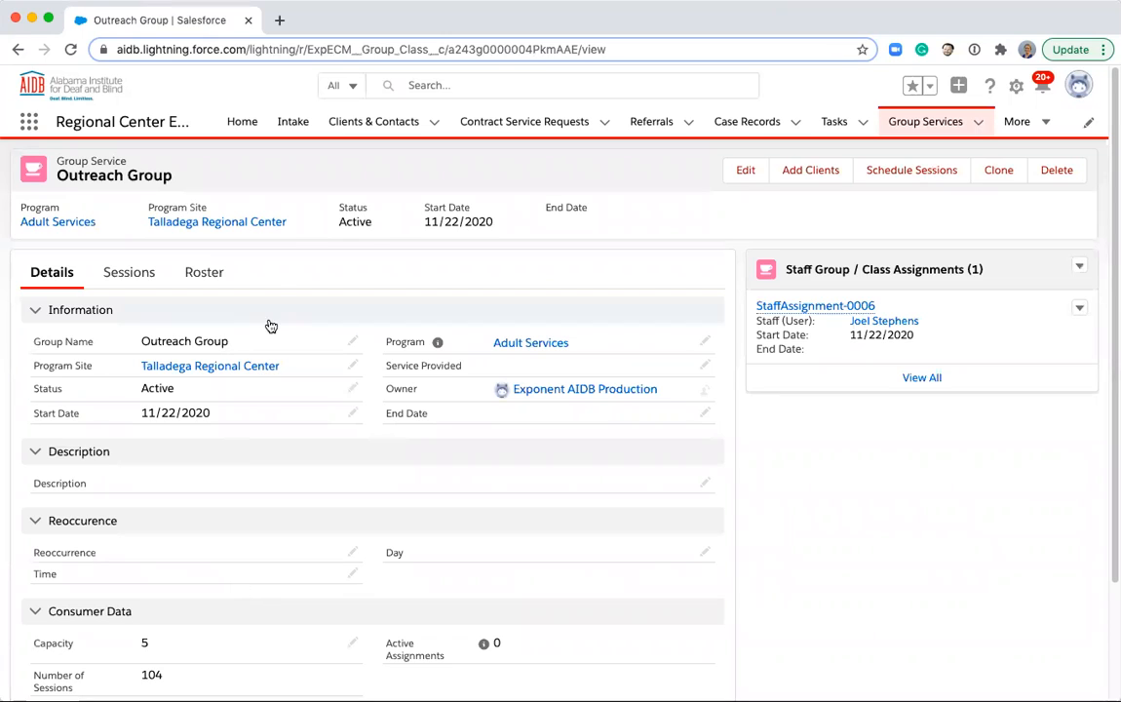
left_click(137, 280)
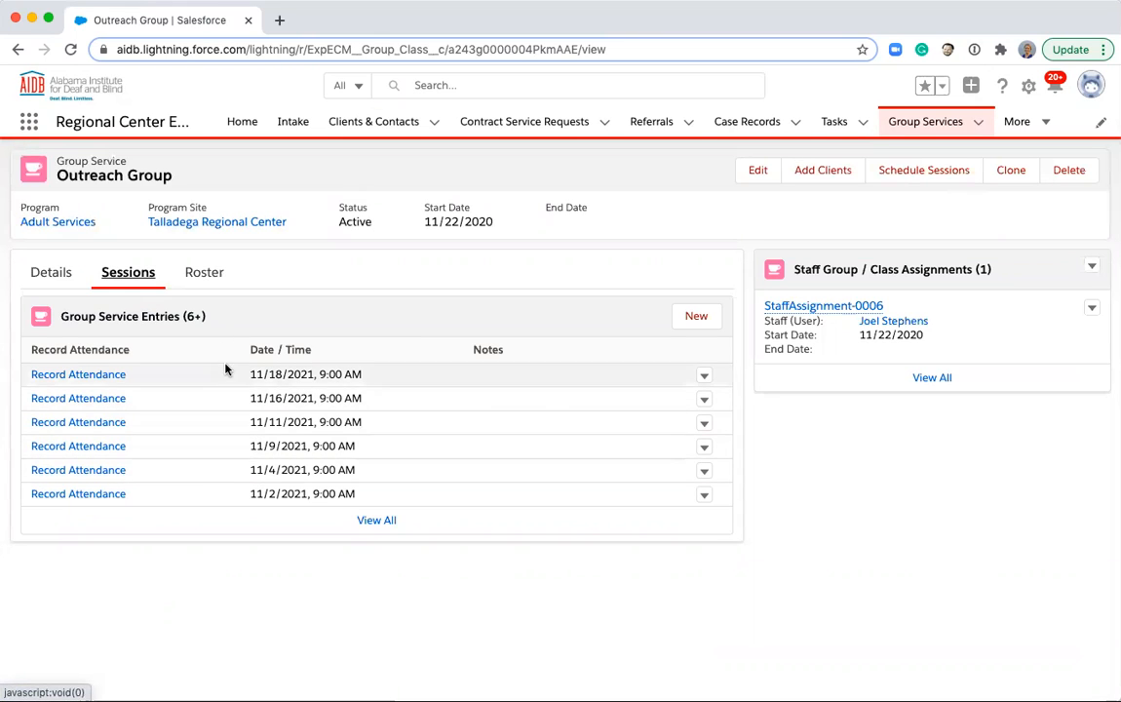
left_click(54, 275)
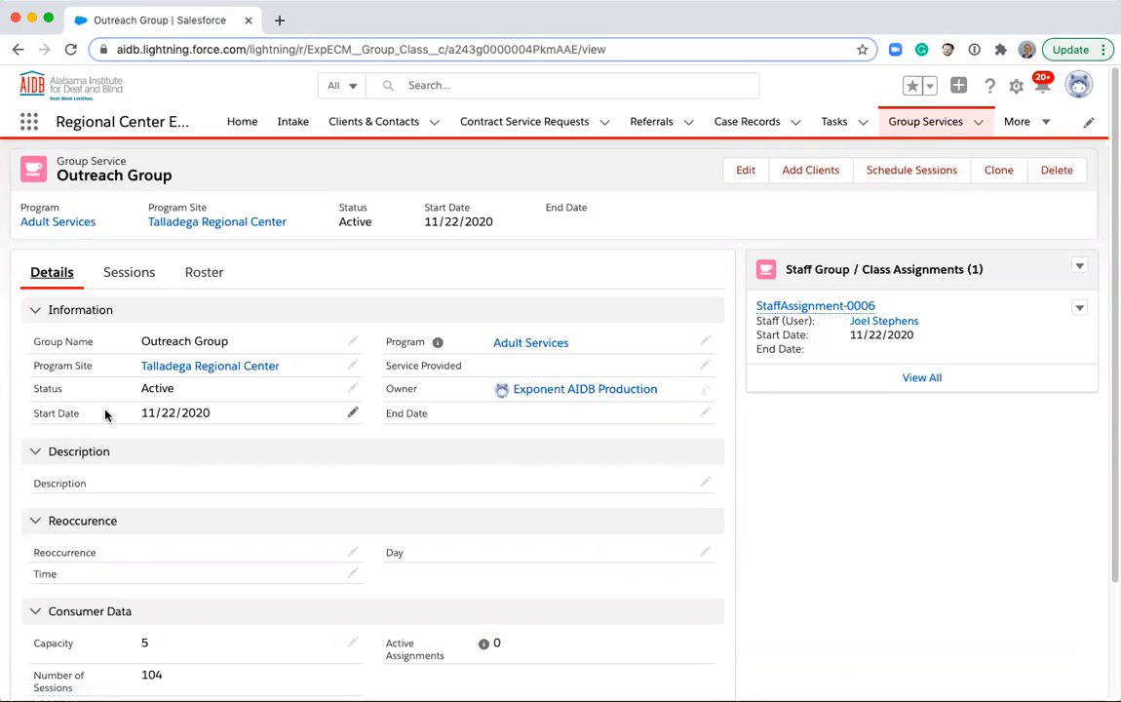
Start adding clients to Outreach Group and search for enrolled clients in the Adult Services program.
left_click(819, 188)
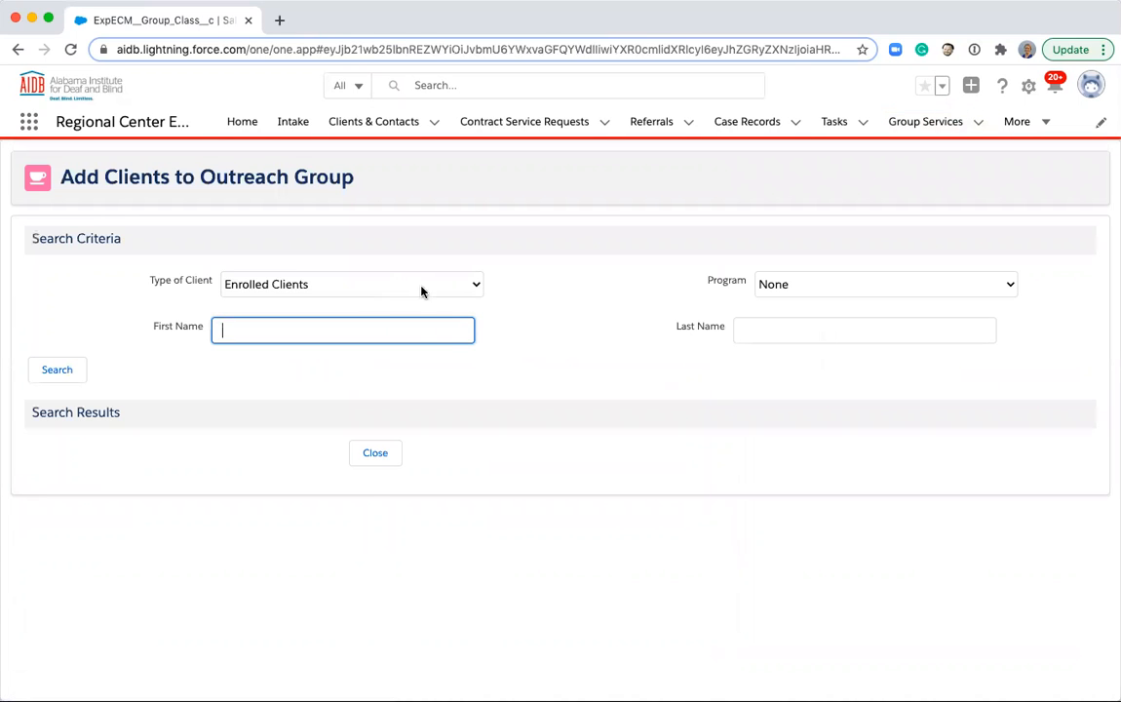
left_click(815, 284)
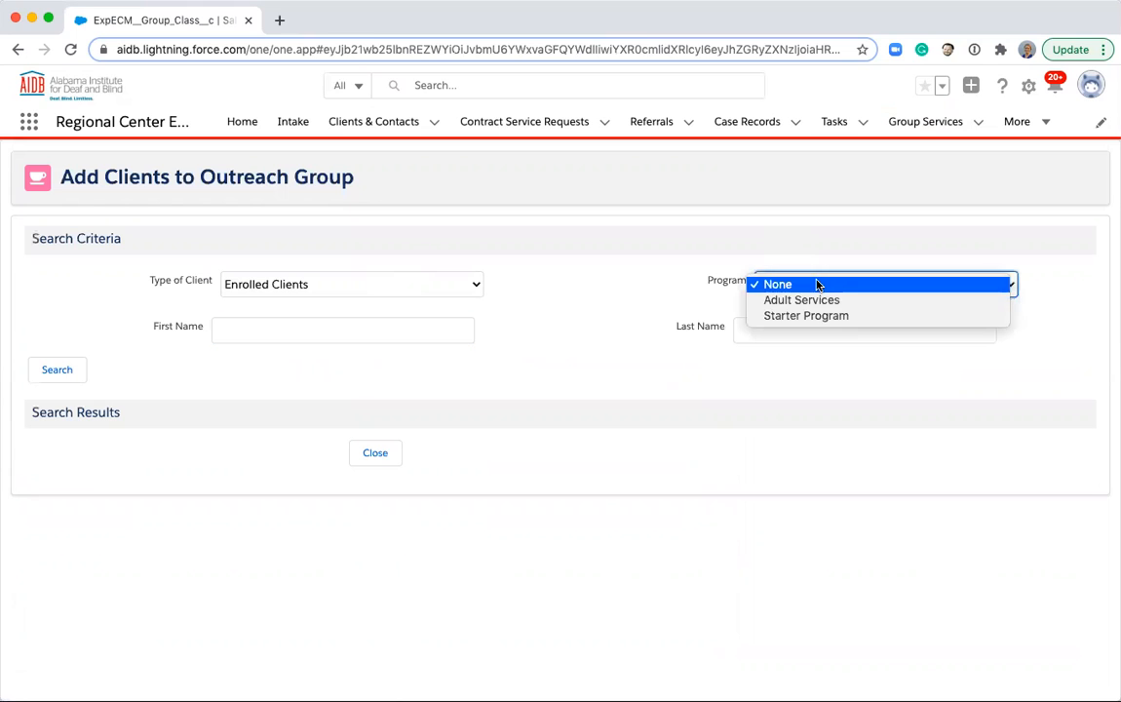
left_click(816, 301)
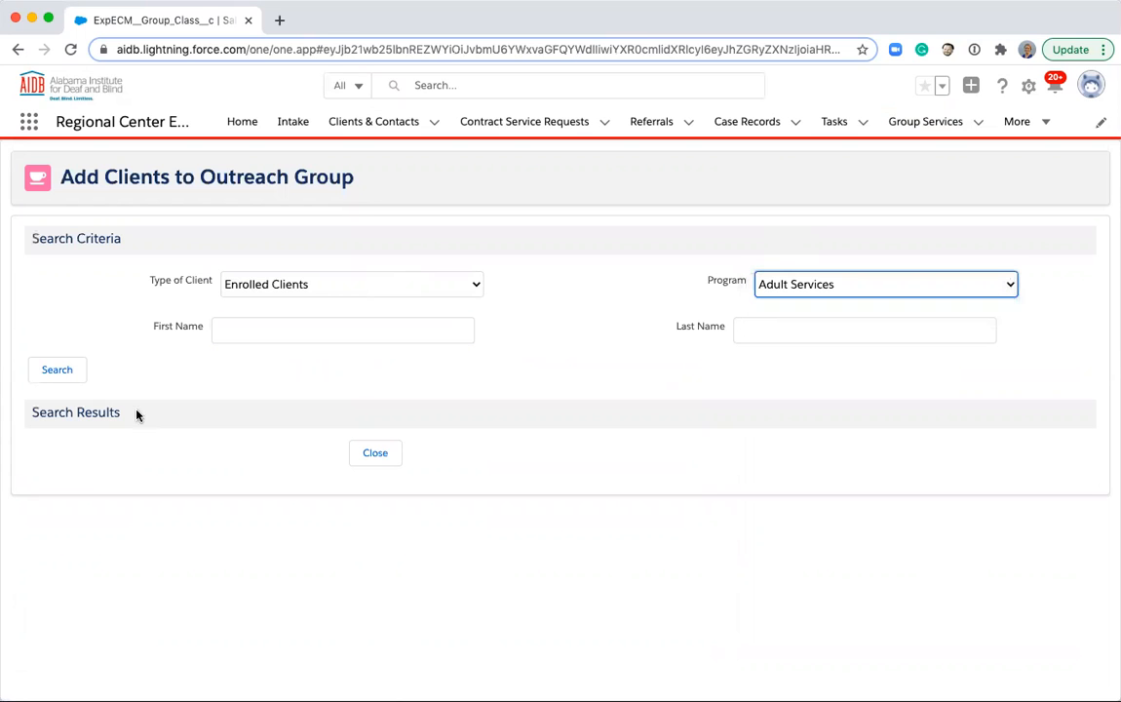
left_click(58, 375)
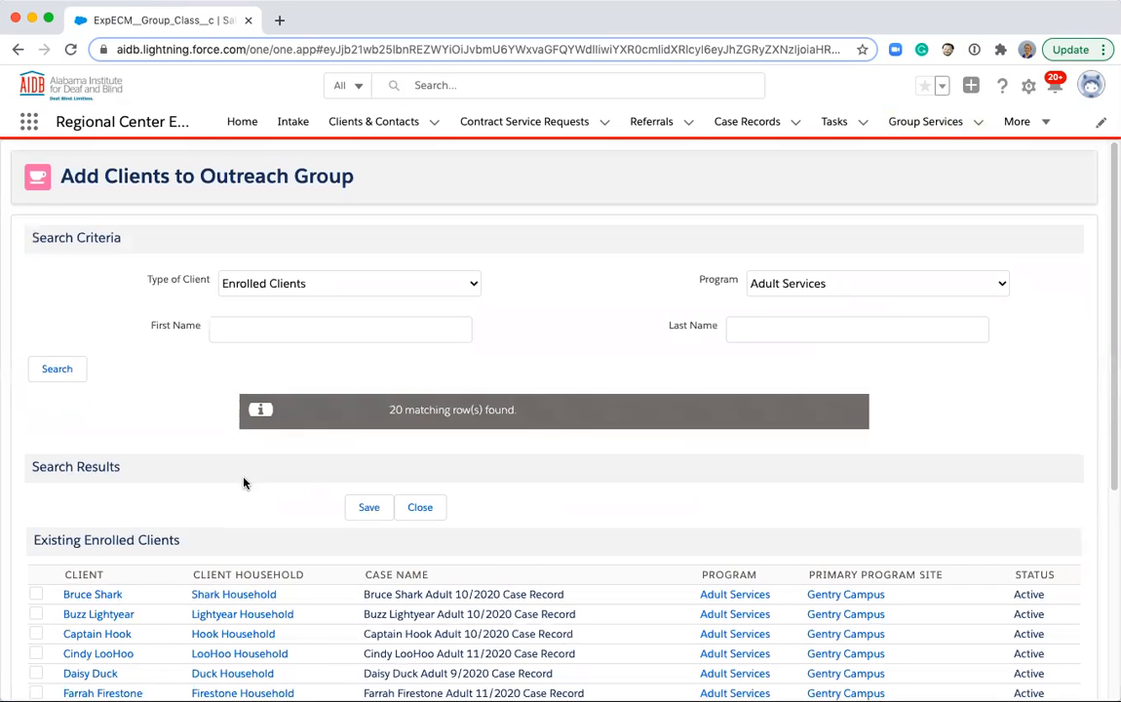
Add the first three listed clients to Outreach Group, save the assignments, and check the group's roster.
scroll(243, 482, "down", 1)
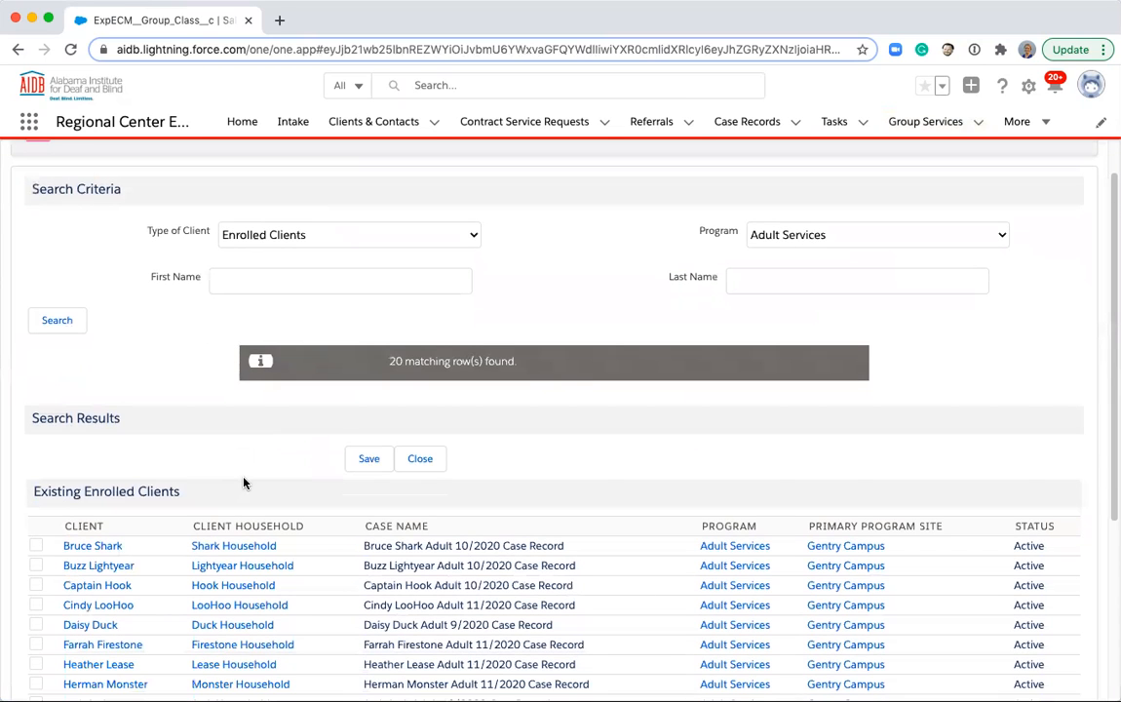
scroll(274, 458, "down", 1)
scroll(274, 458, "down", 5)
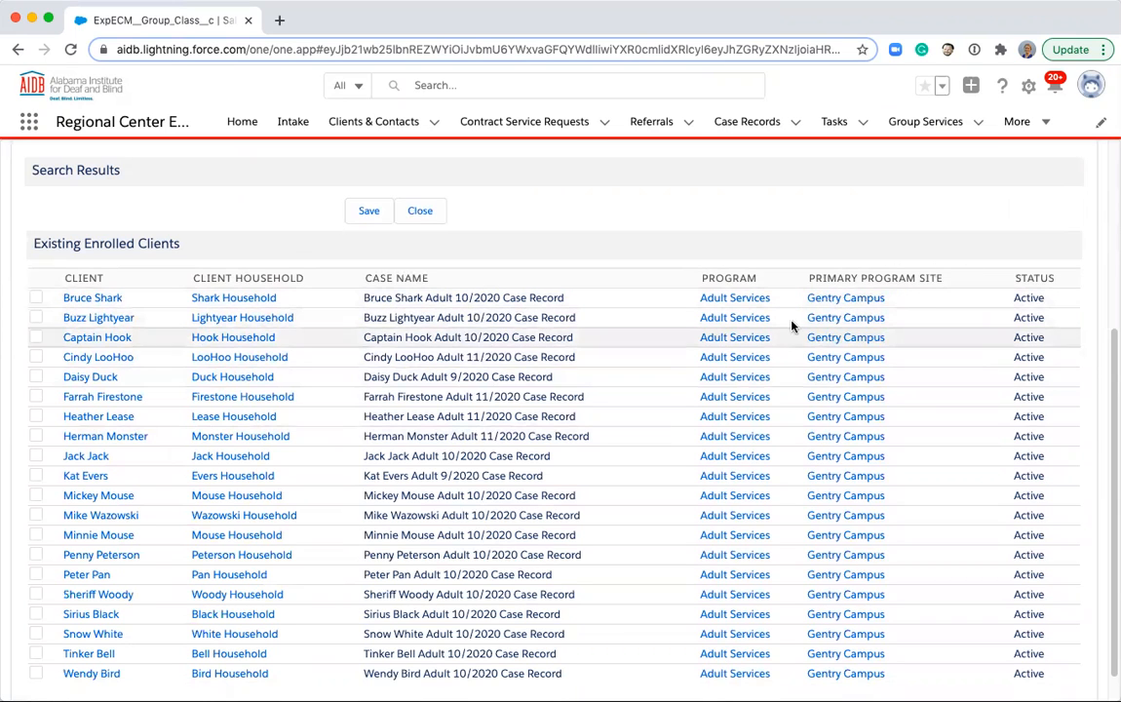
scroll(777, 489, "down", 1)
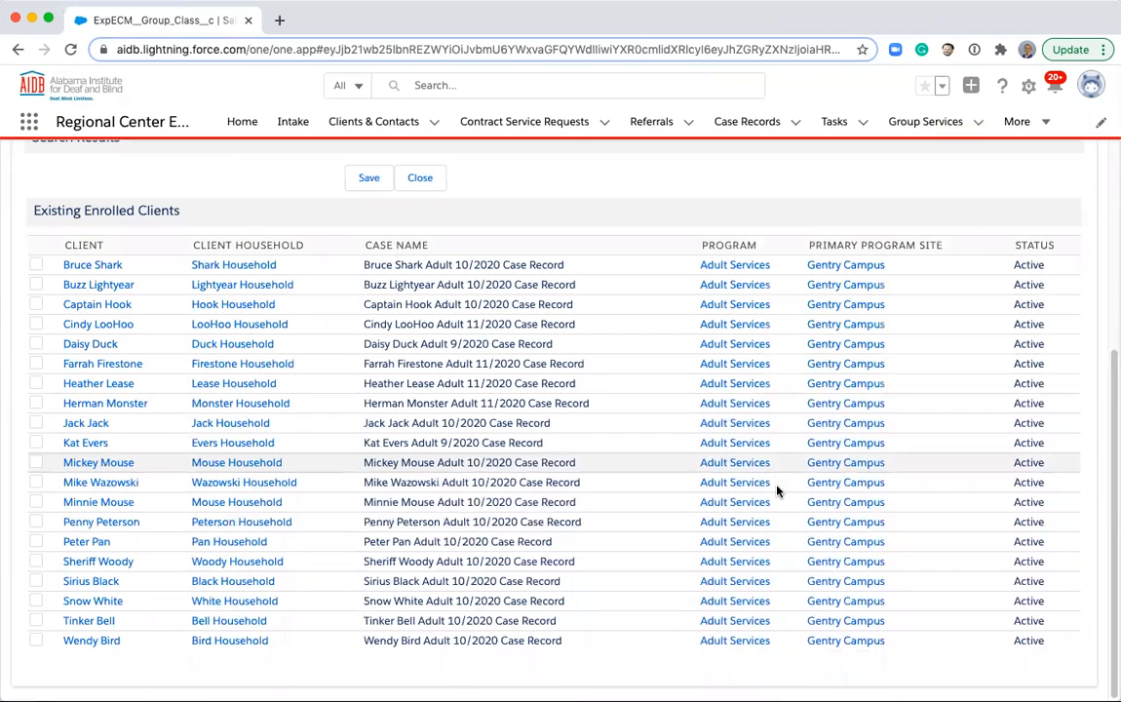
scroll(777, 489, "up", 3)
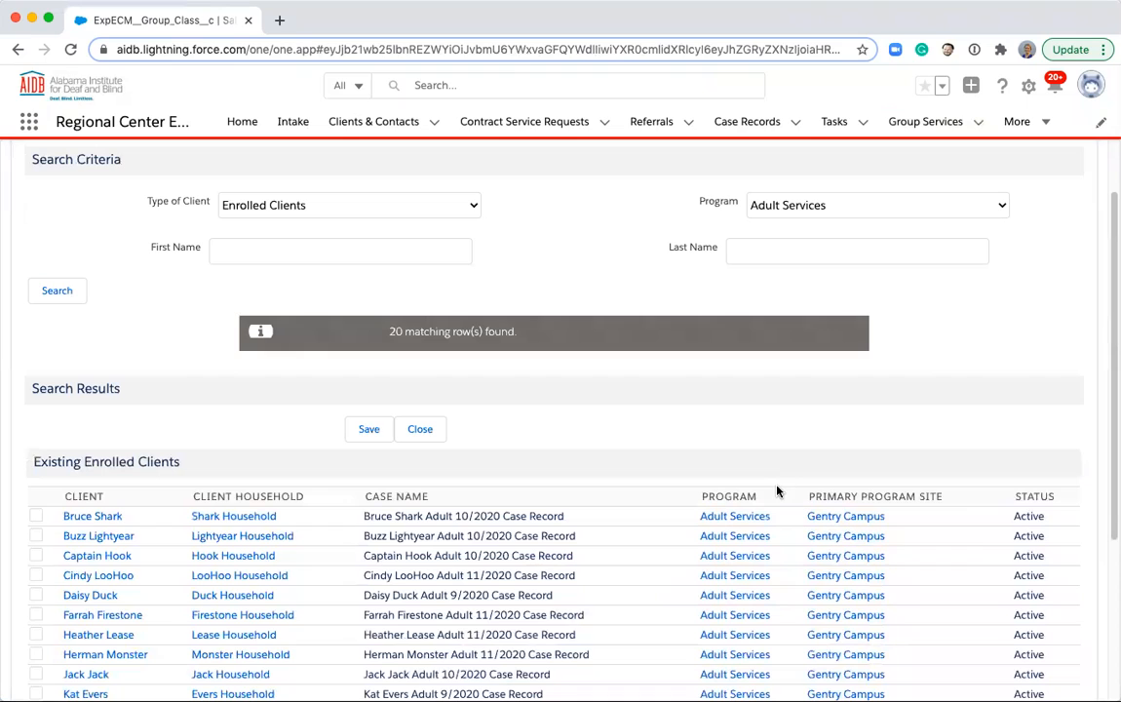
left_click(35, 516)
left_click(35, 535)
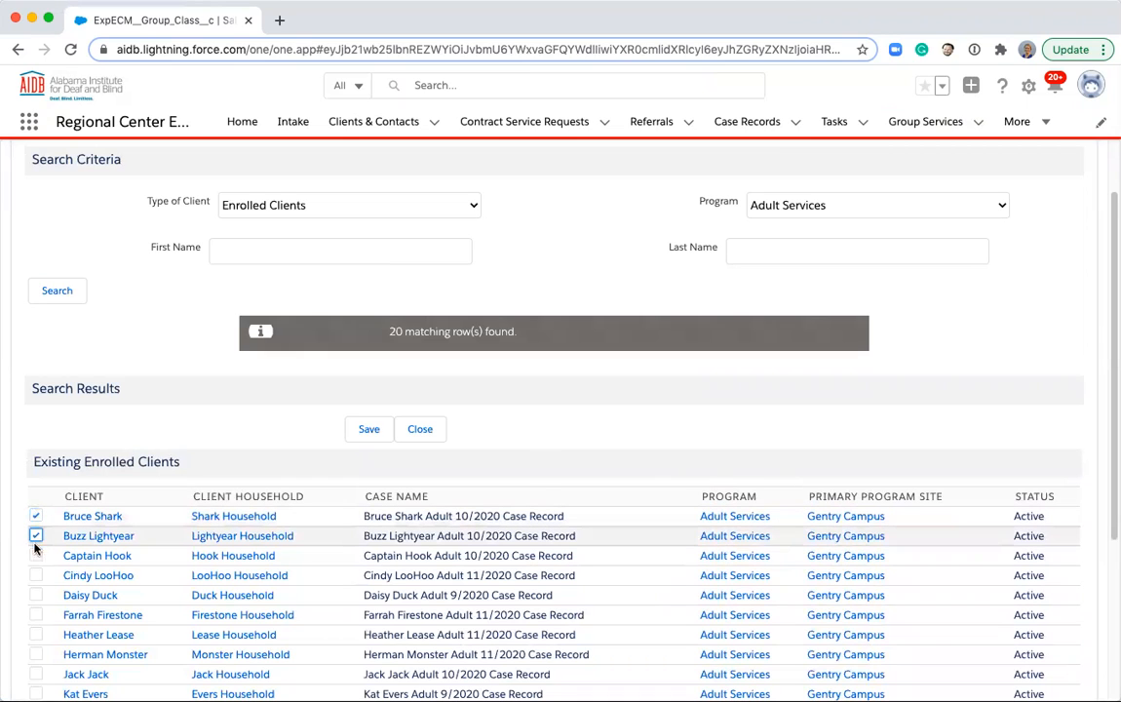
left_click(36, 556)
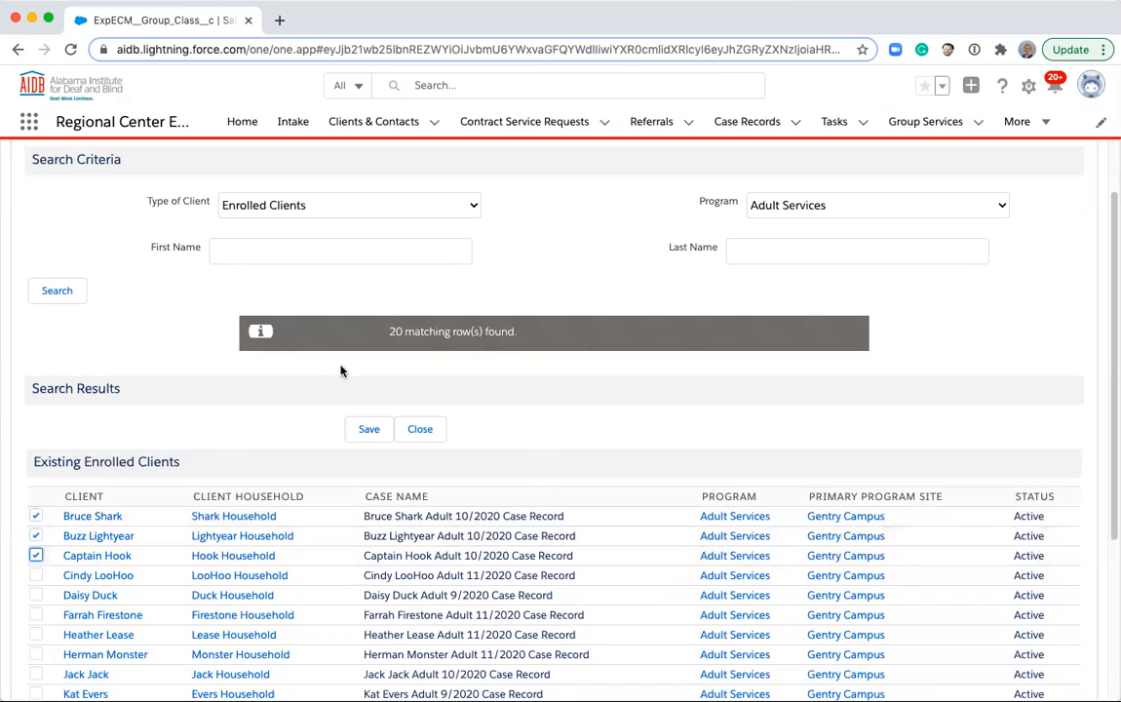
left_click(362, 430)
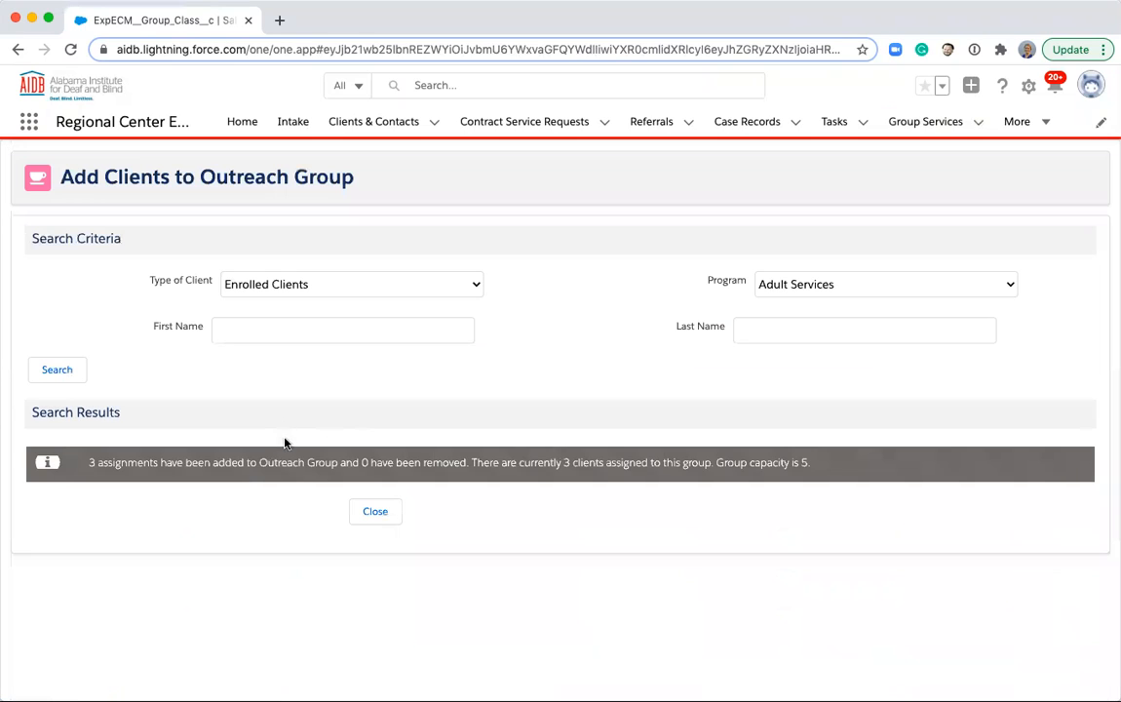
left_click(375, 517)
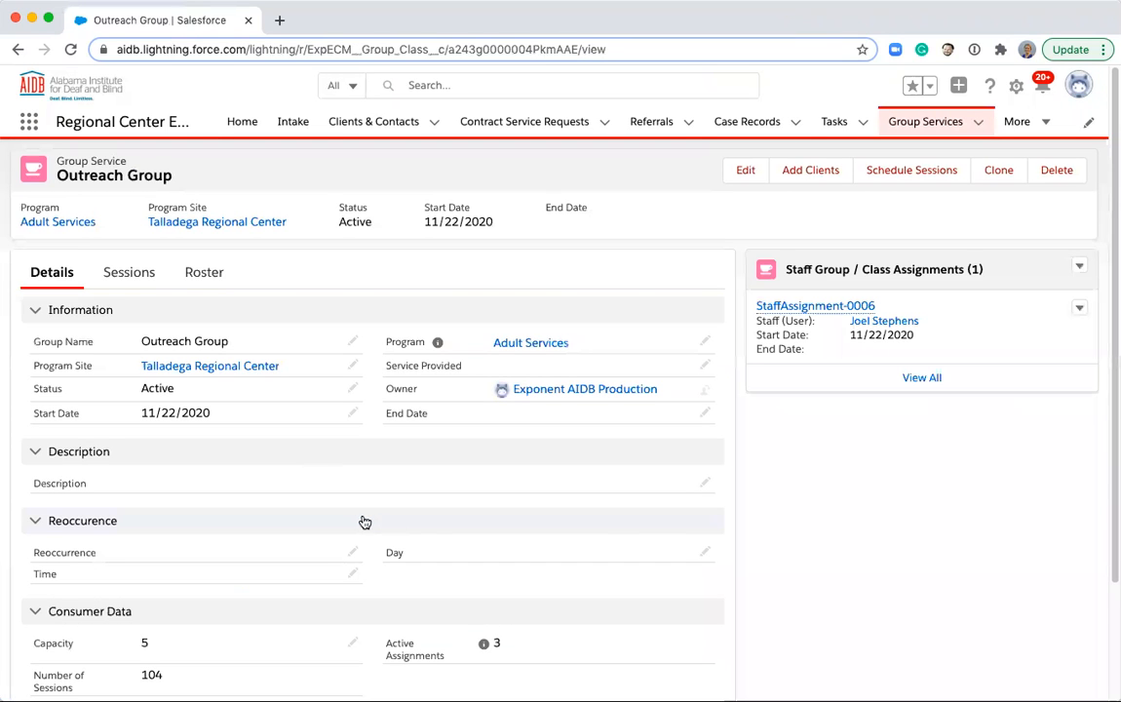
left_click(202, 283)
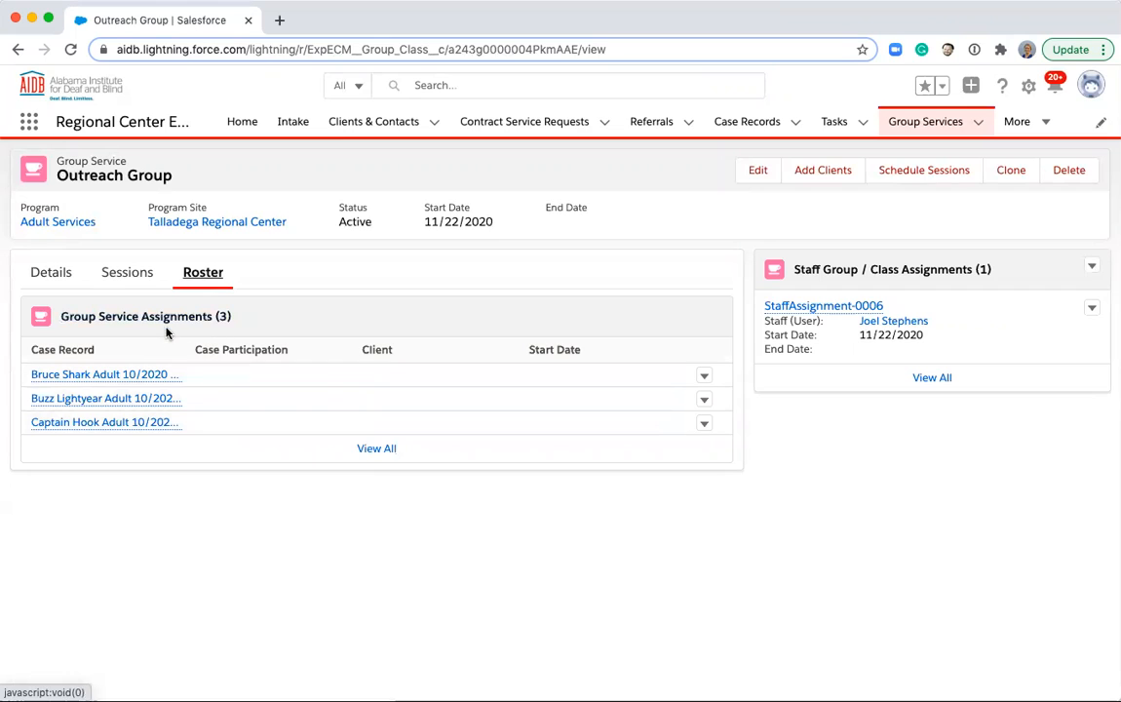
Open the attendance record of Outreach Group's 11/2/2021 session and set its time to 6:45 PM.
left_click(107, 279)
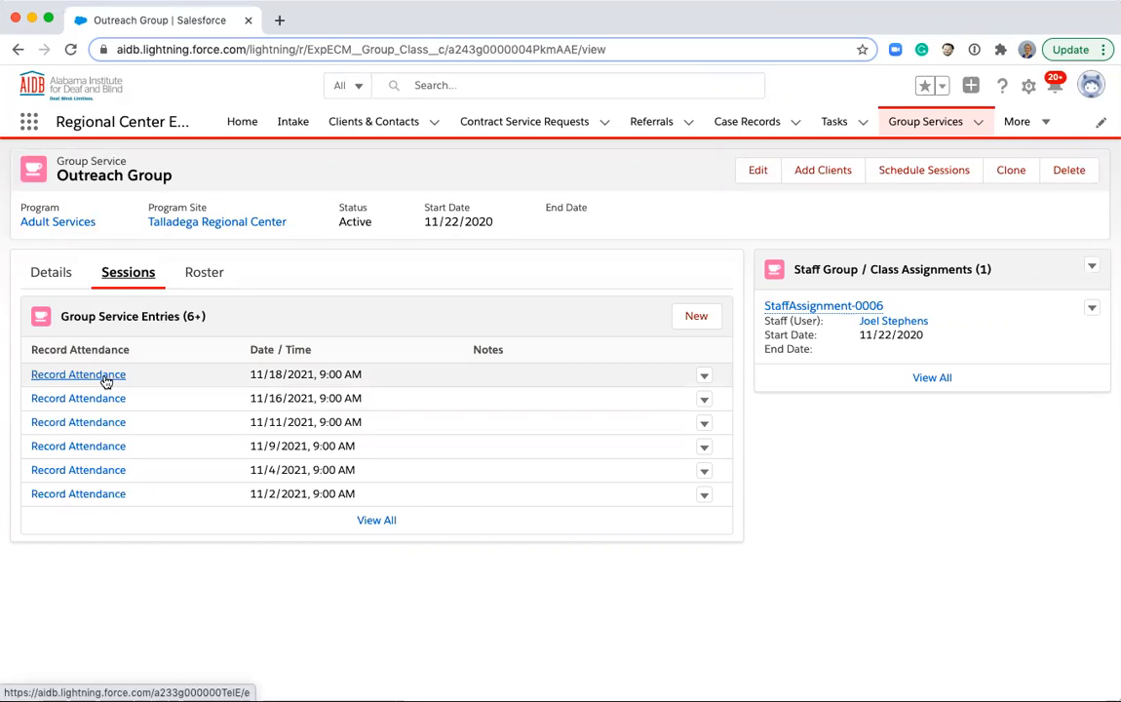
left_click(93, 495)
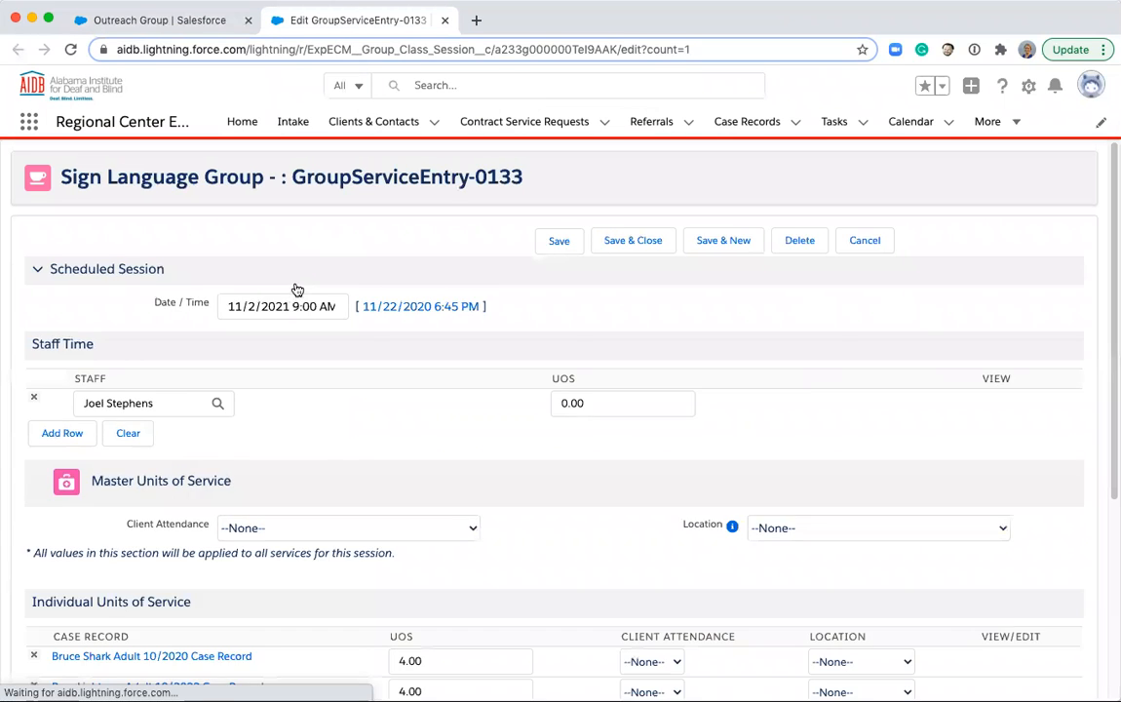
left_click(284, 386)
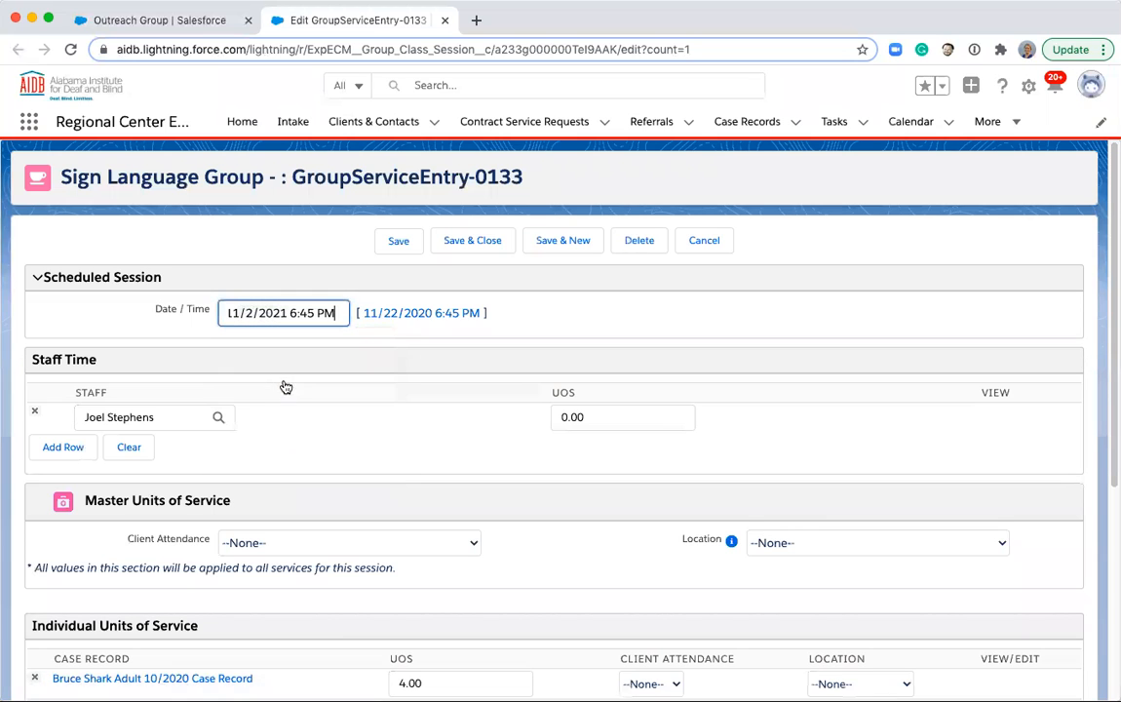
Set the assigned staff member's units of service to 4 for the session.
scroll(260, 440, "down", 1)
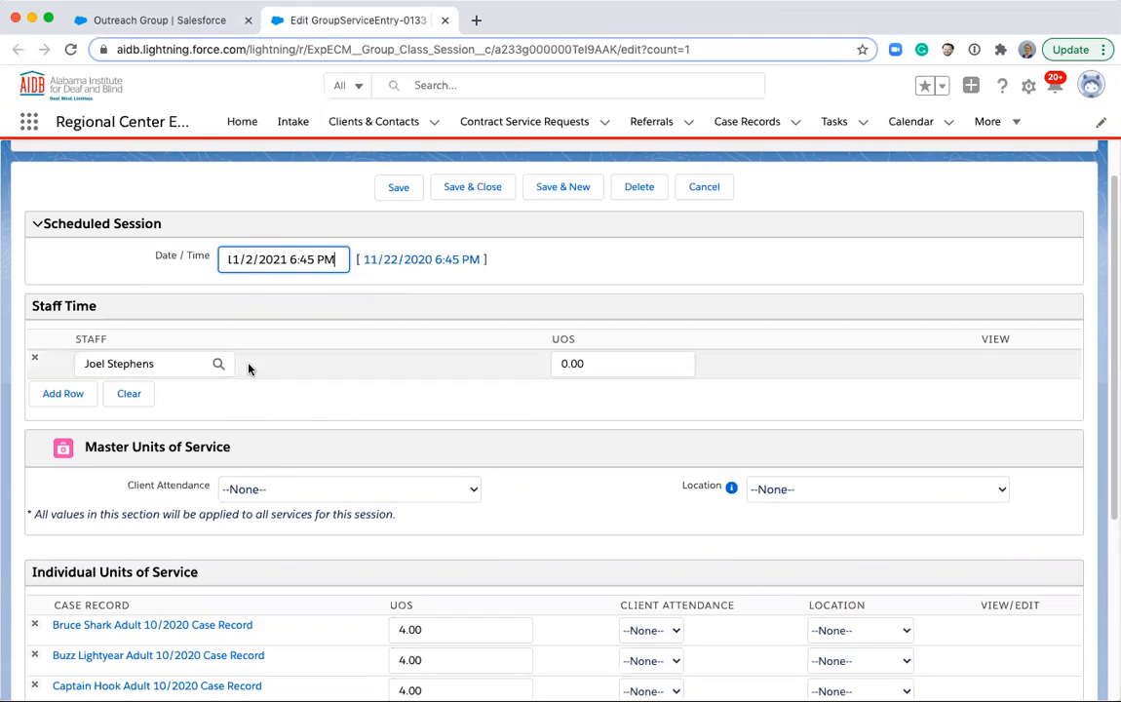
left_click(563, 362)
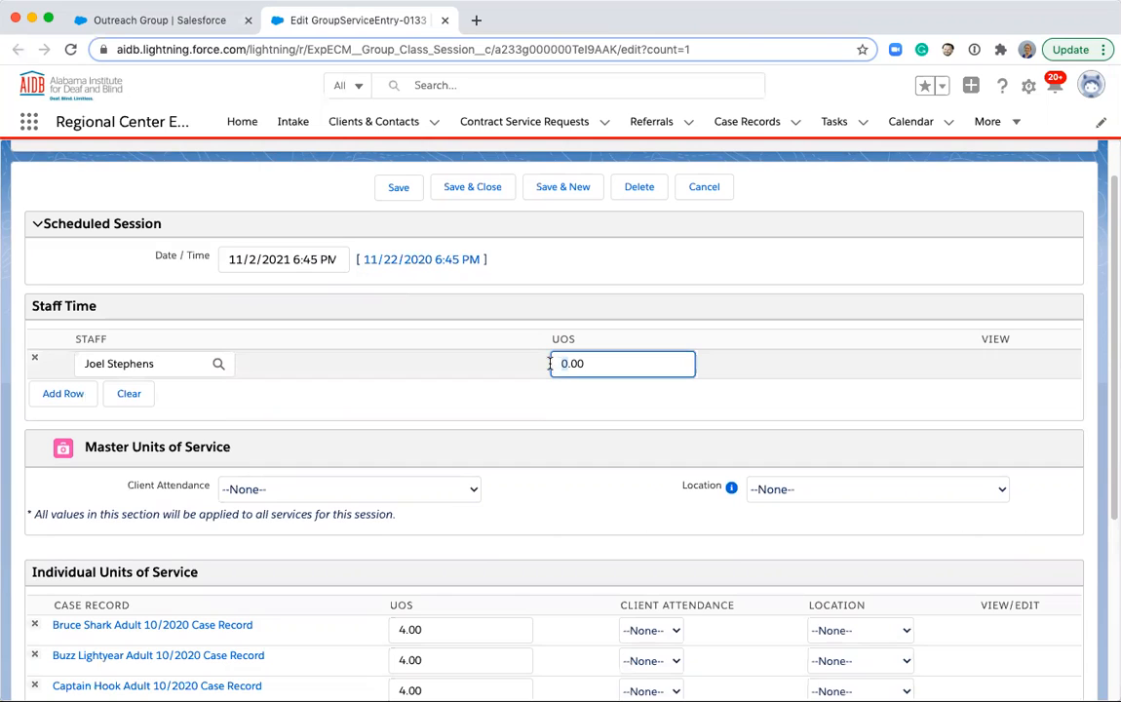
key("BackSpace")
type("4")
left_click(381, 407)
scroll(380, 407, "down", 1)
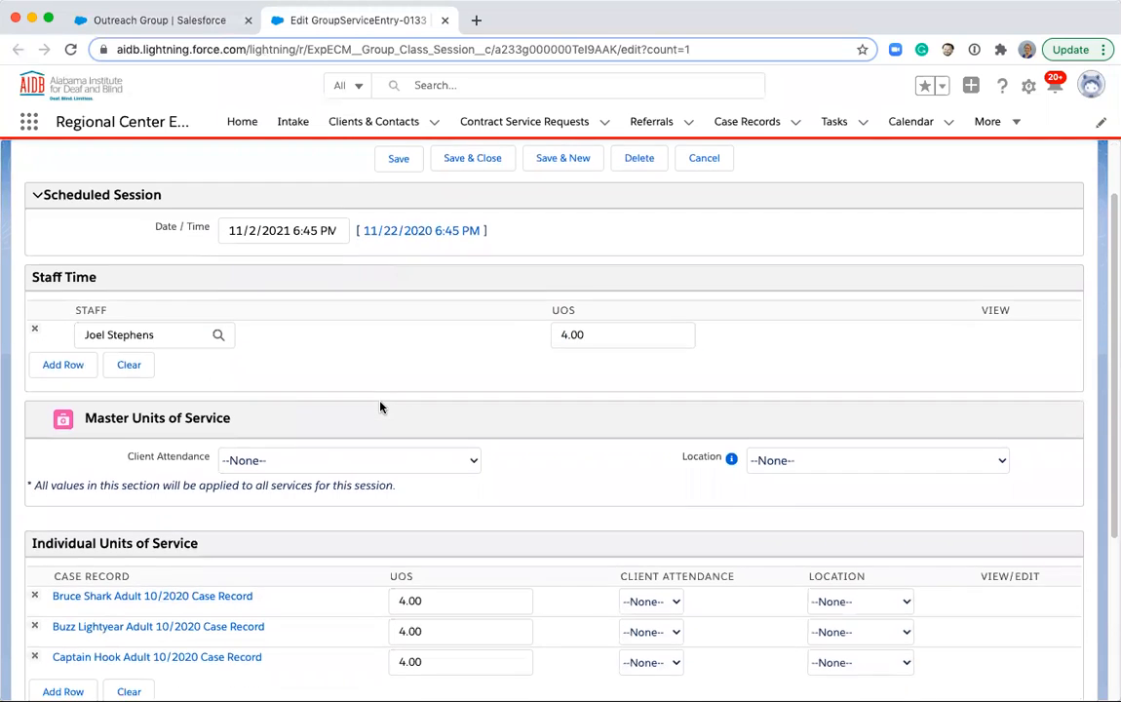
Set the master client attendance to Attended and the master location to Program Offices for the whole session.
scroll(380, 407, "down", 2)
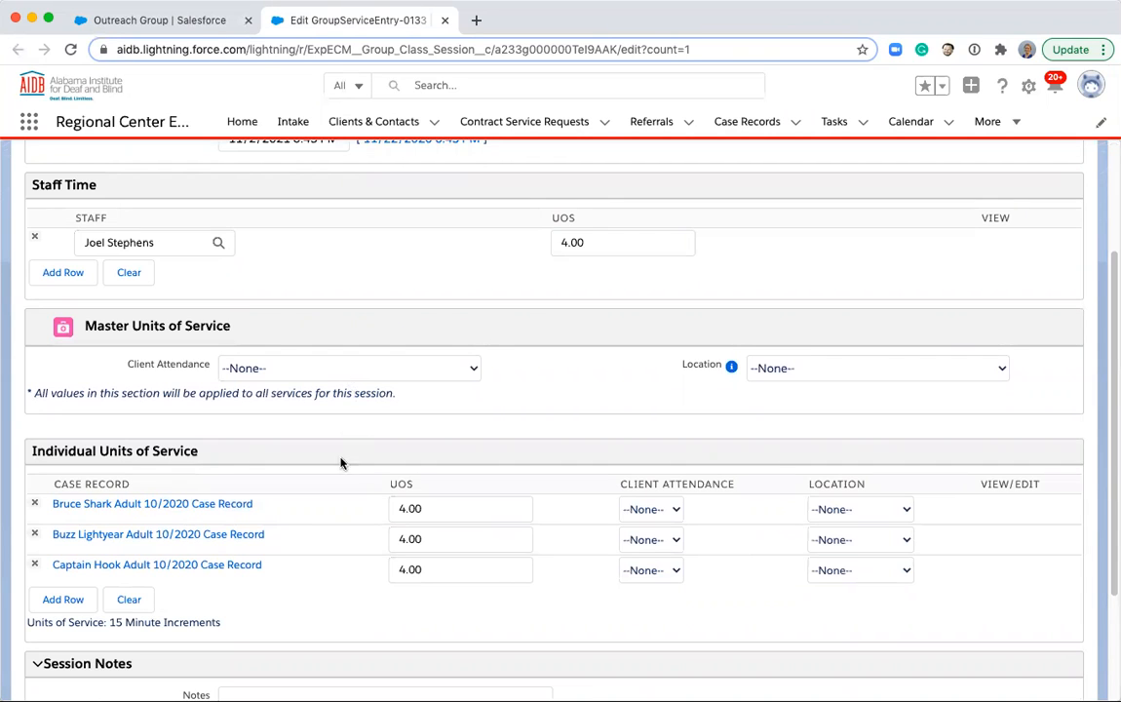
left_click(340, 376)
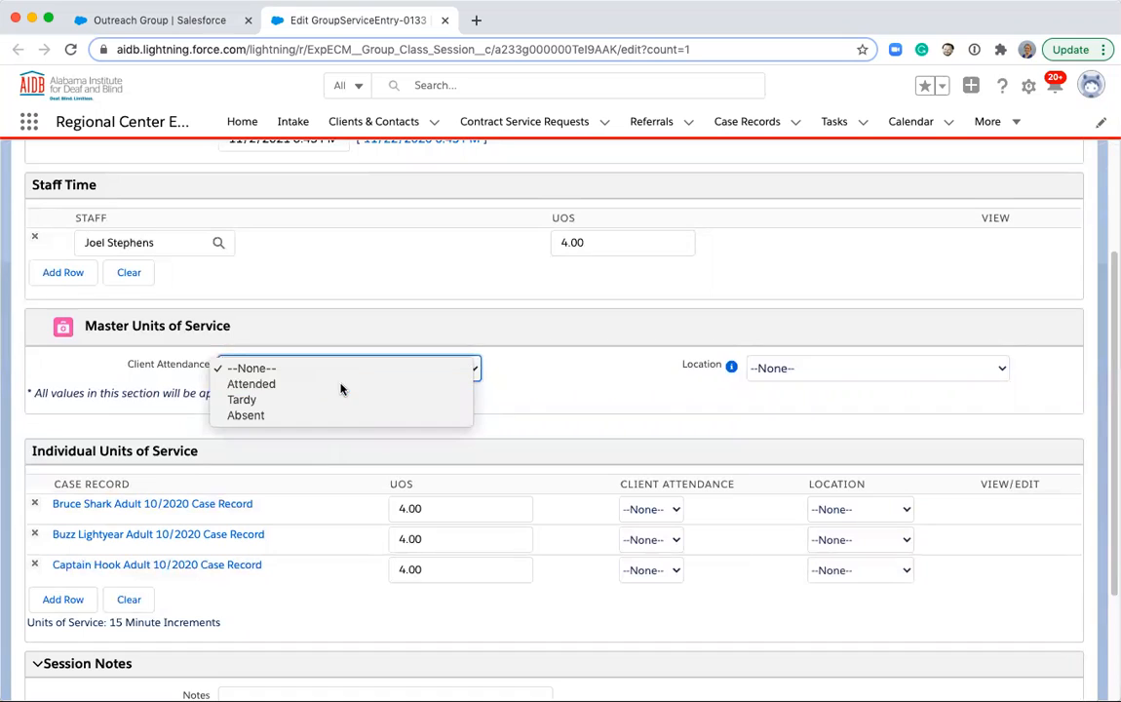
left_click(341, 387)
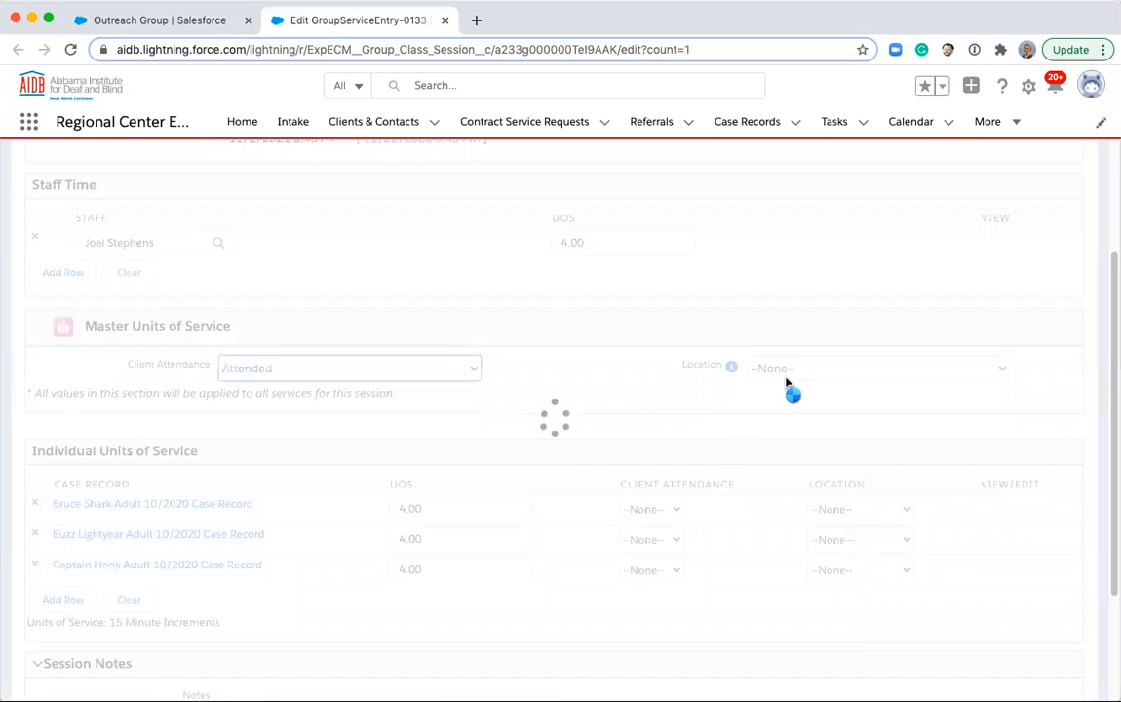
left_click(779, 379)
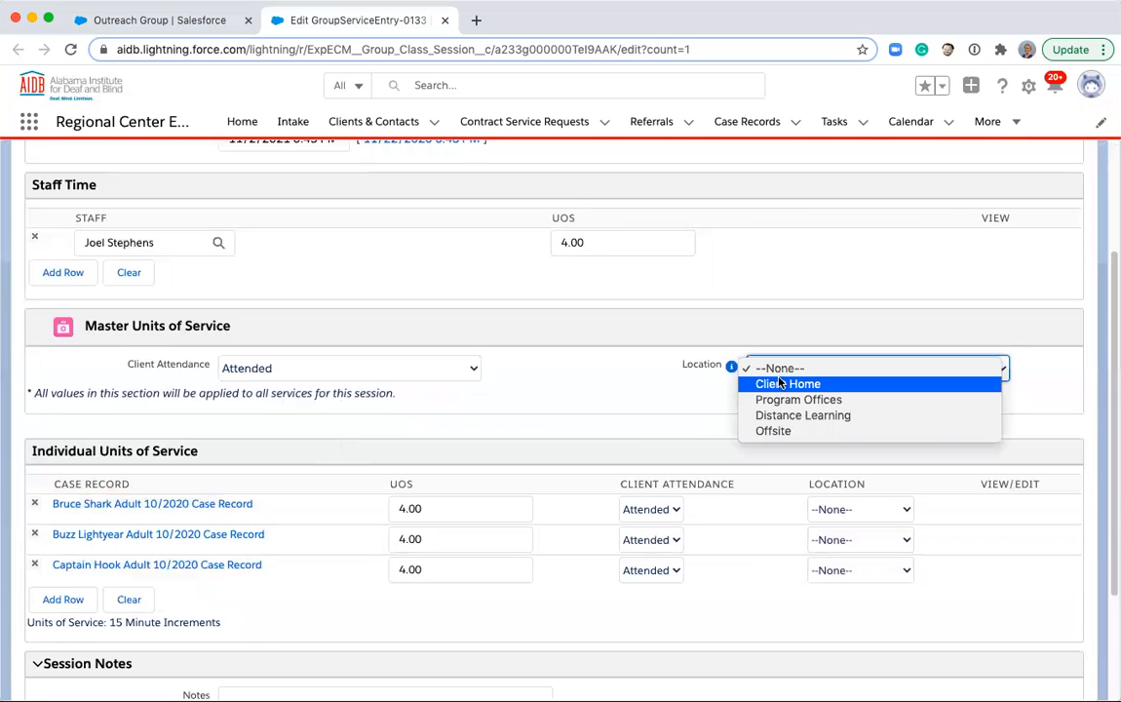
left_click(787, 399)
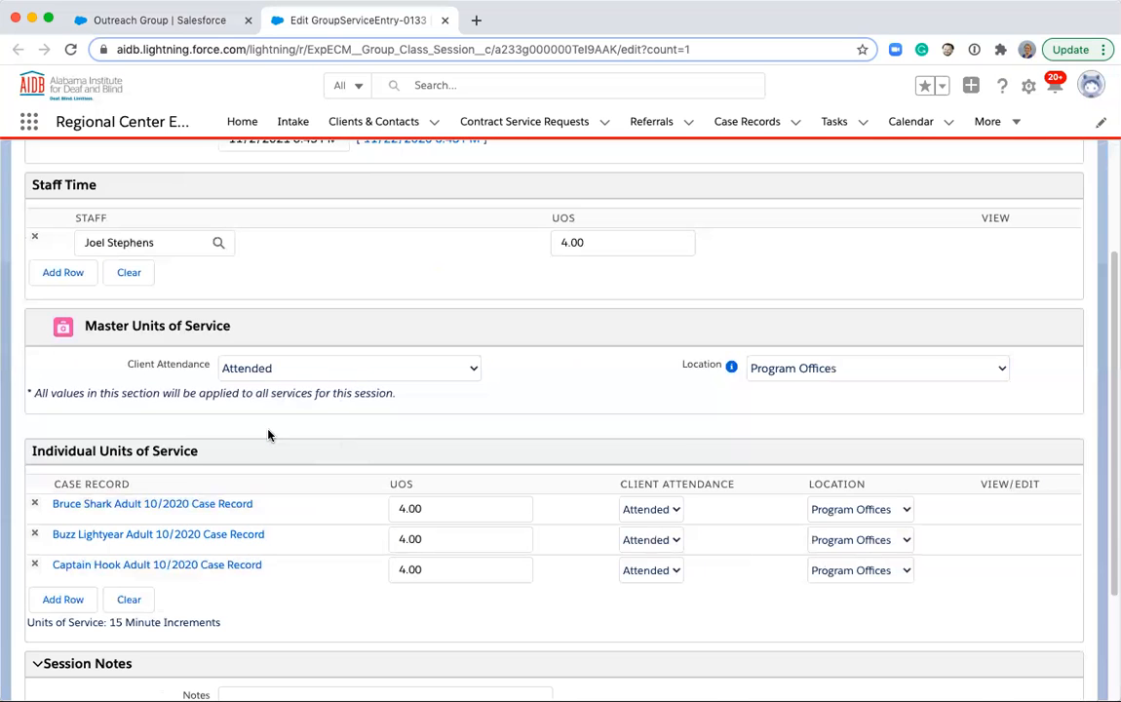
Mark the first listed client as Tardy and set the second client's location to Distance Learning.
scroll(269, 431, "down", 3)
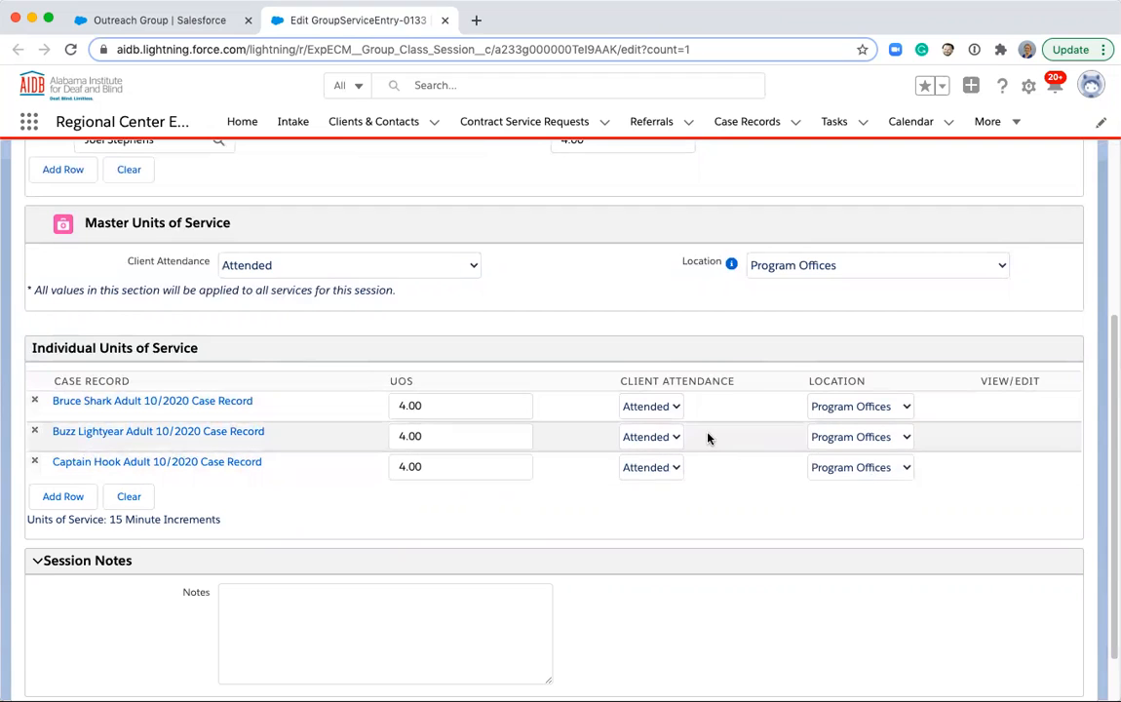
left_click(649, 410)
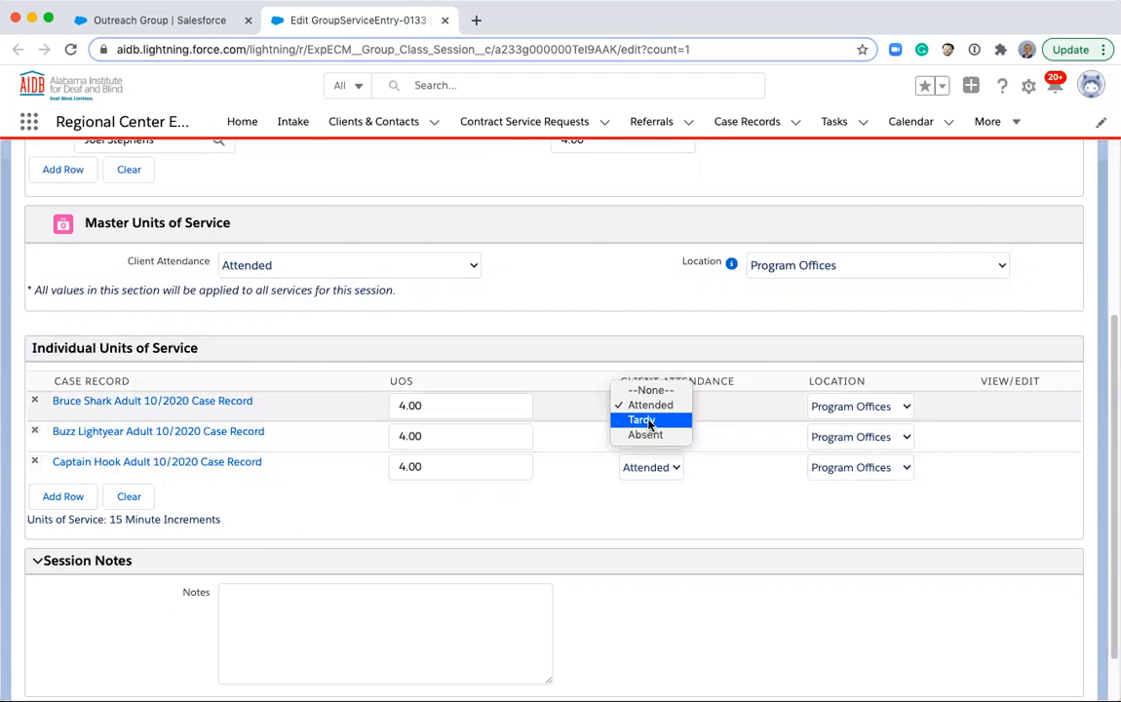
left_click(650, 423)
left_click(826, 435)
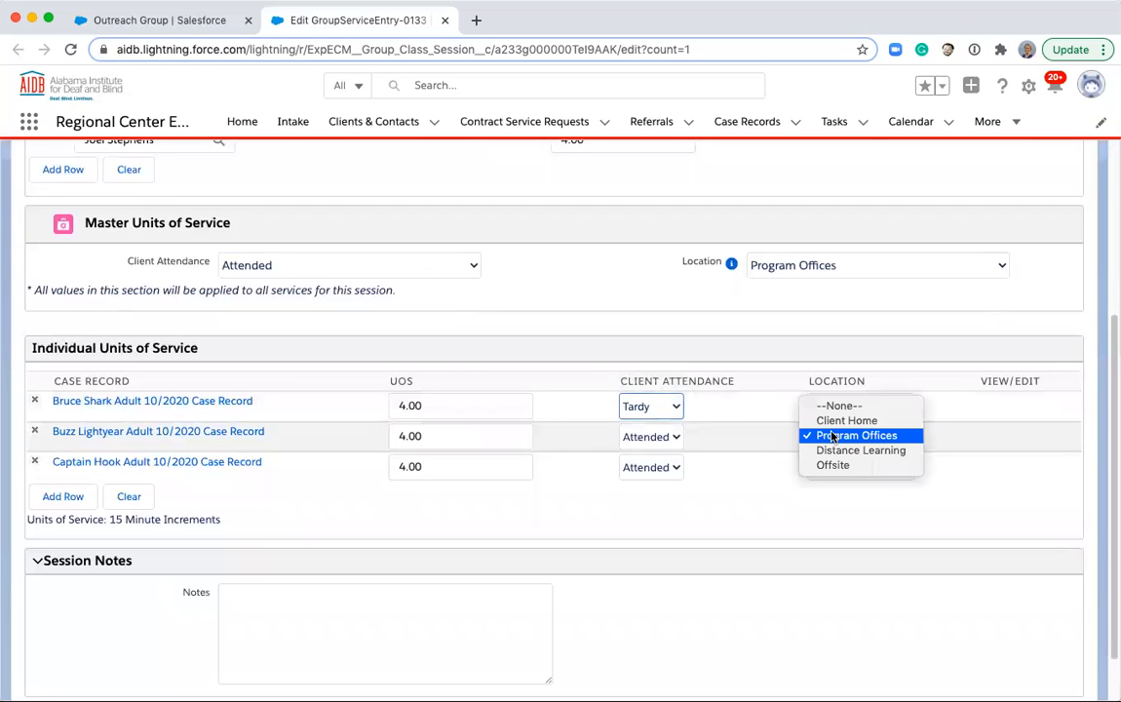
left_click(832, 450)
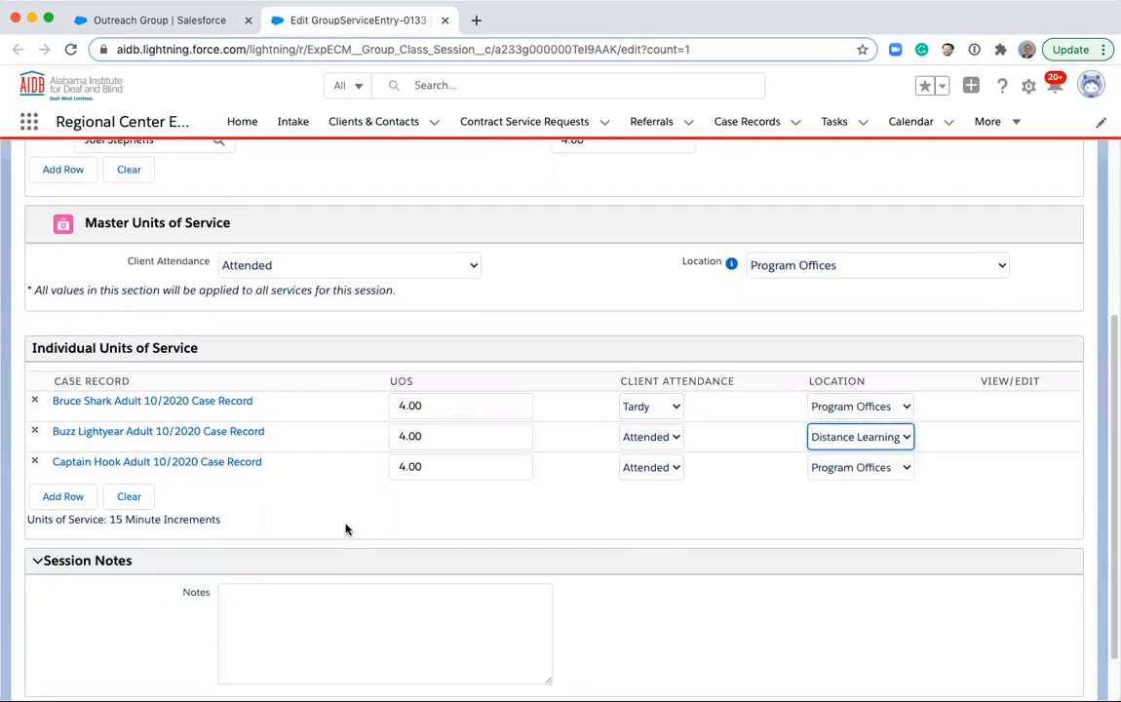
left_click(306, 507)
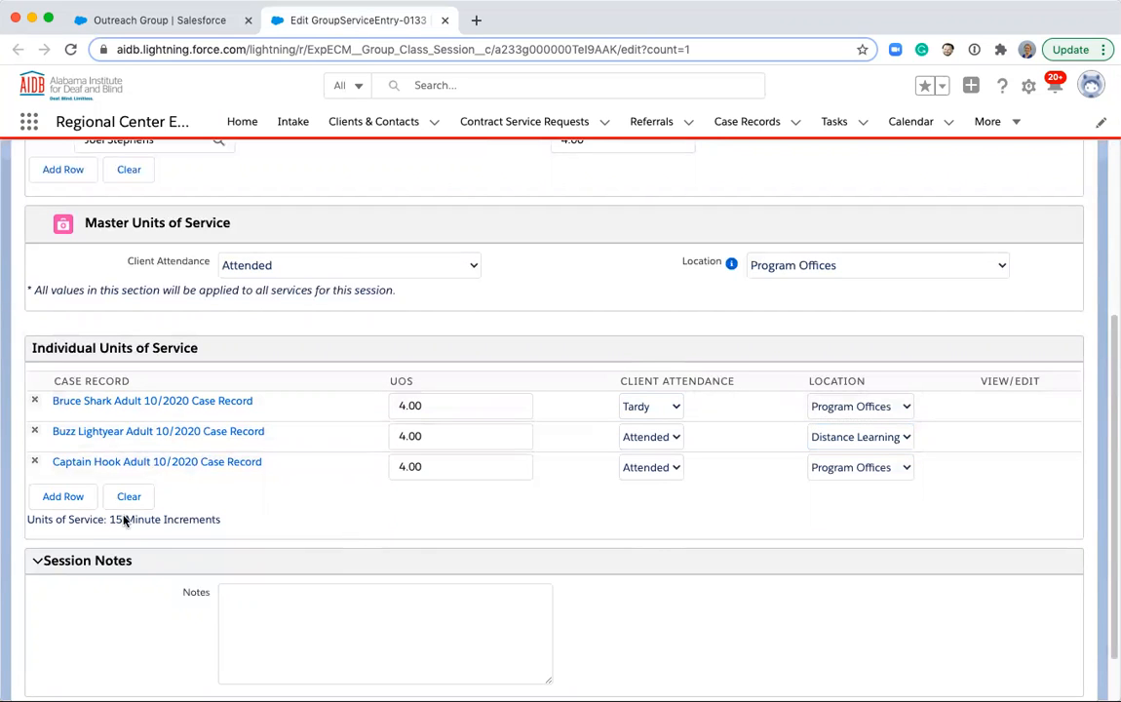
Add a fourth client's Adult 10/2020 case record to the individual units of service and apply the row.
left_click(59, 506)
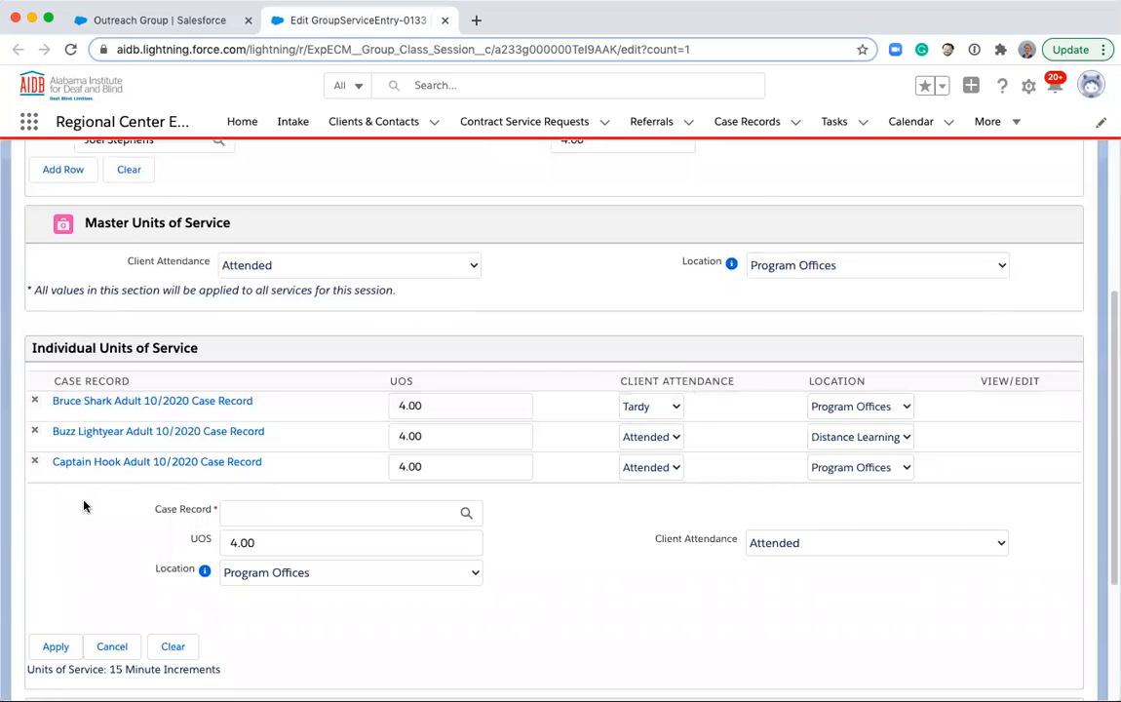
left_click(253, 512)
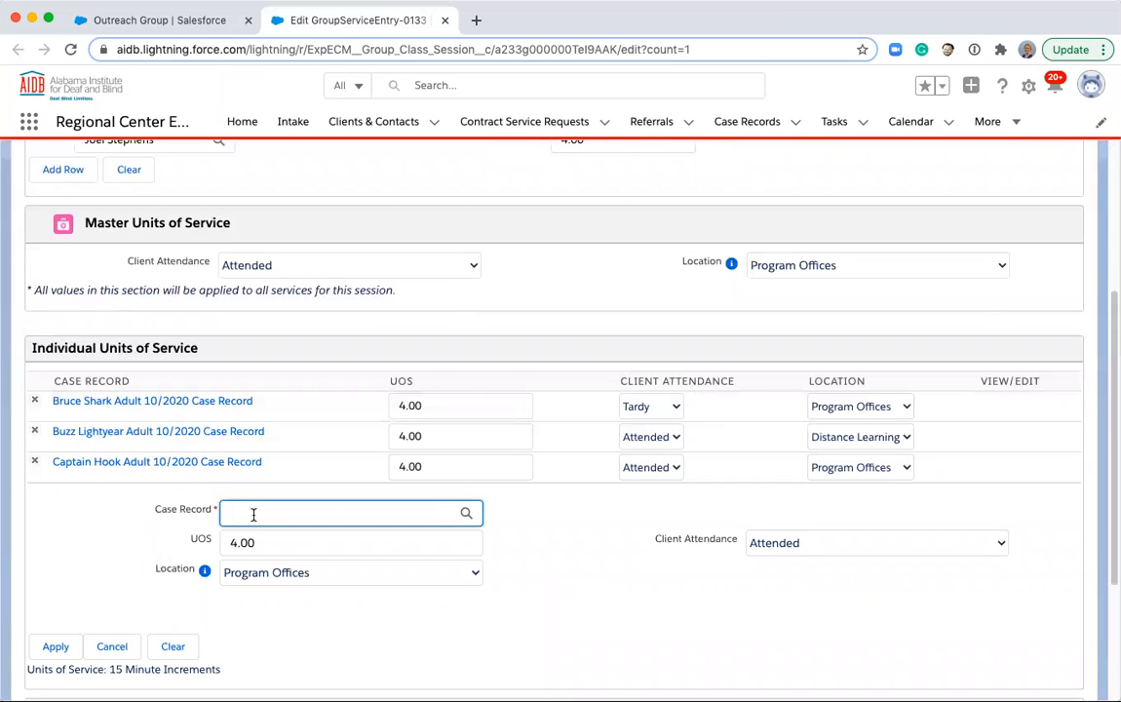
type("Renee")
left_click(465, 515)
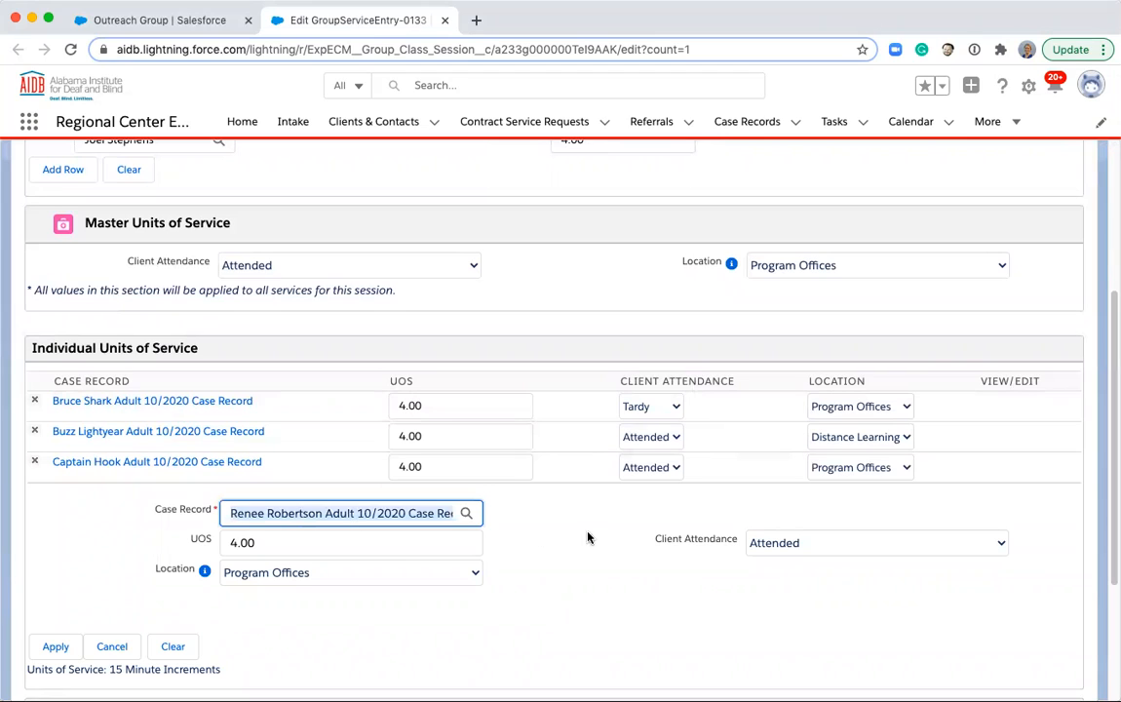
left_click(550, 547)
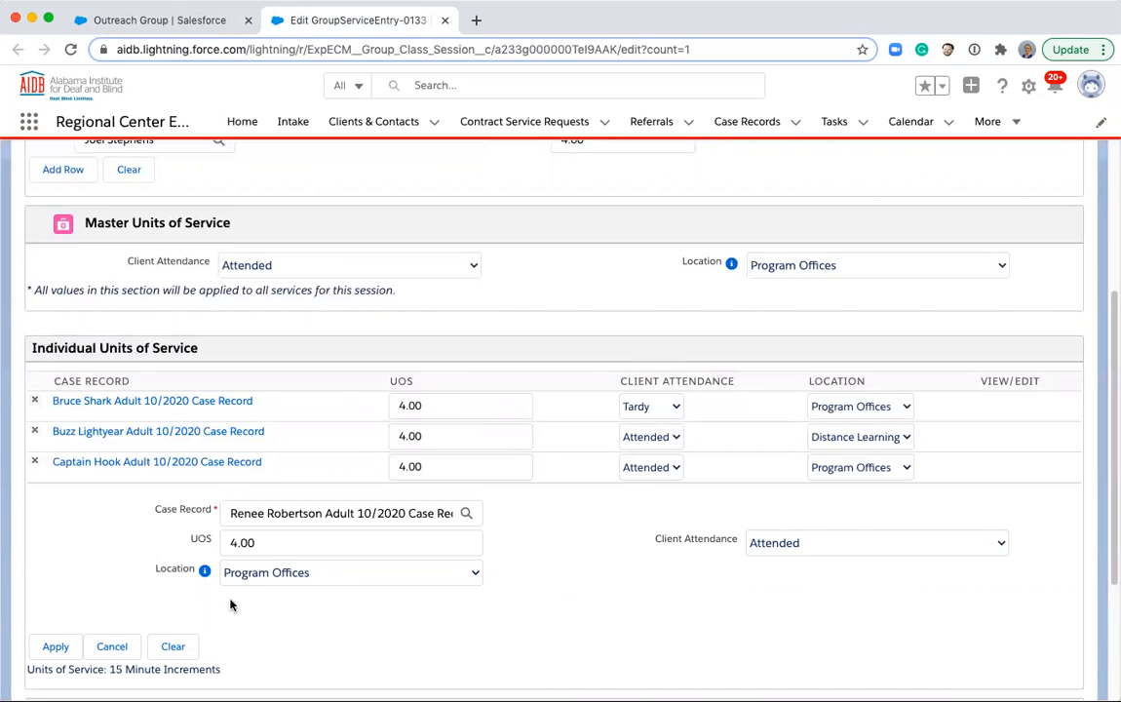
left_click(55, 648)
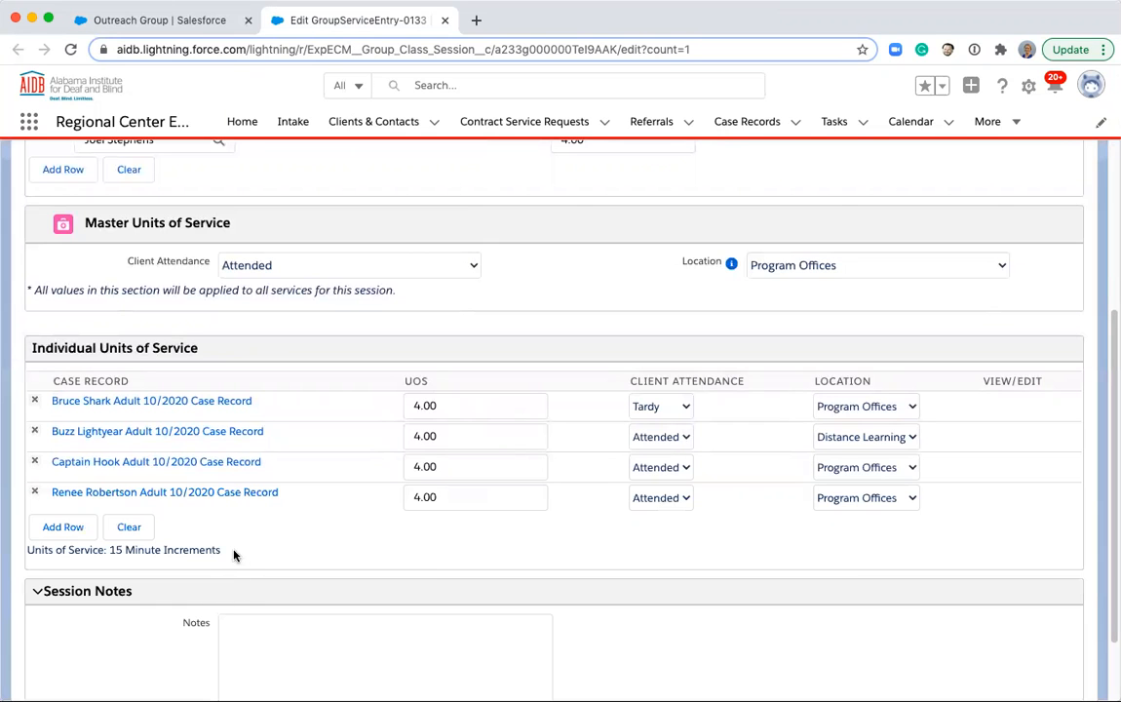
Go to the session notes, leave them empty, and save and close the attendance record.
scroll(232, 555, "down", 2)
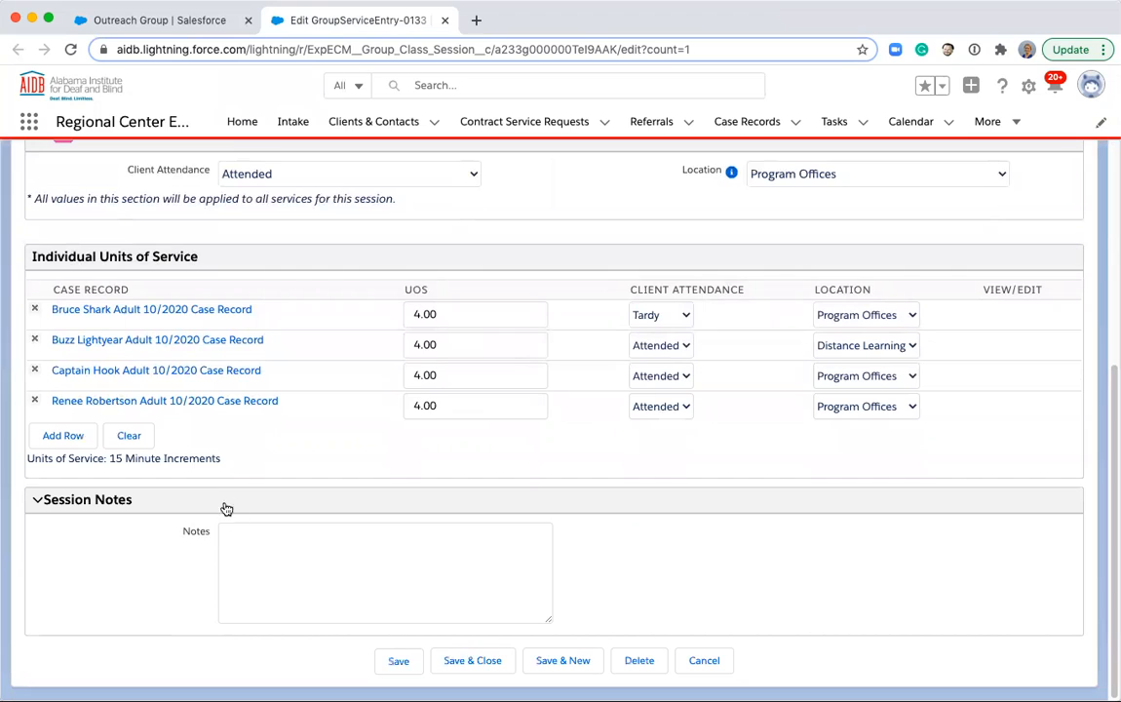
left_click(263, 574)
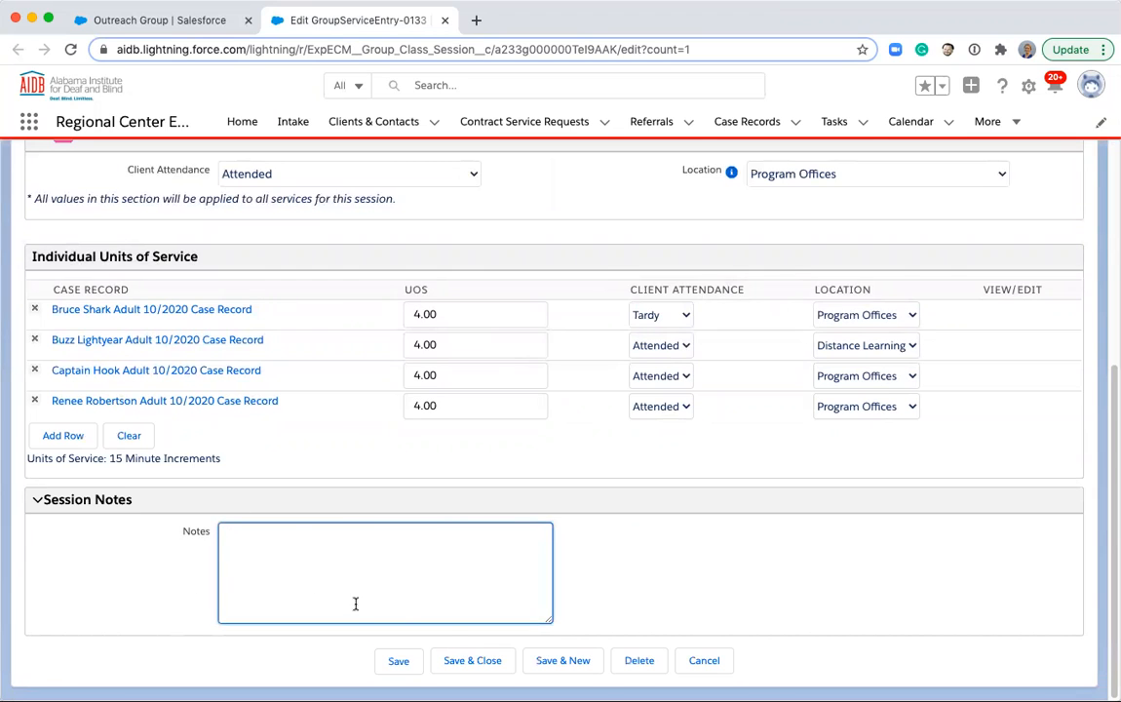
left_click(471, 662)
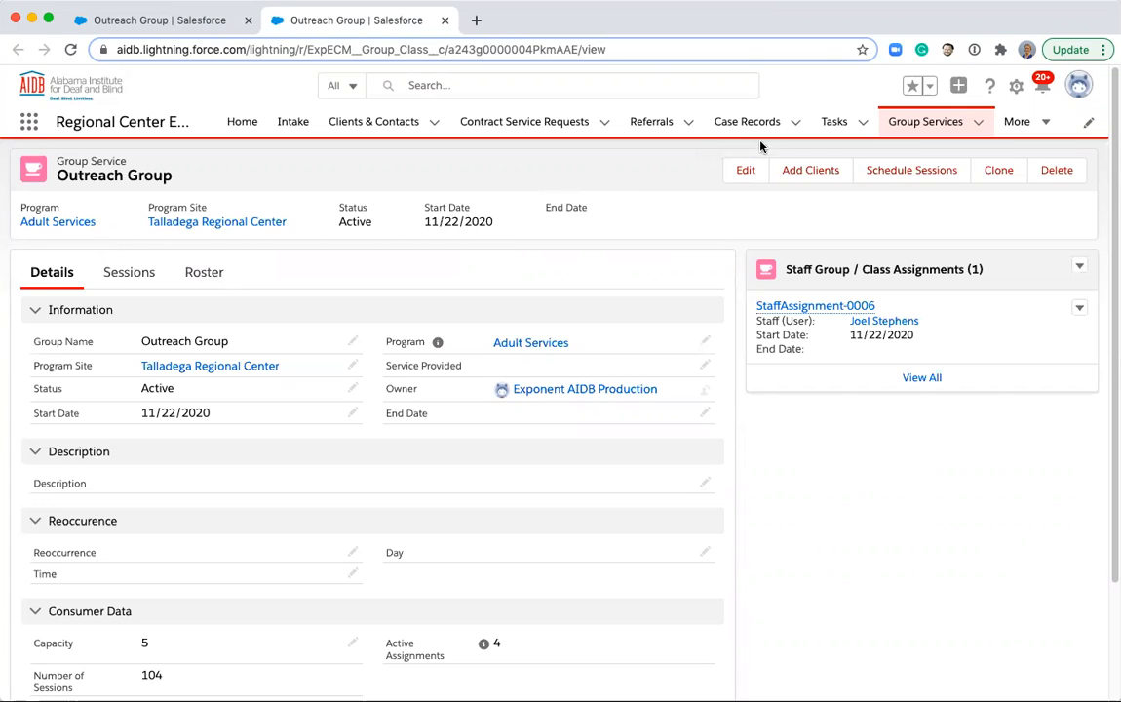
Go to Organizations and start a new record of the Organization type.
left_click(1017, 121)
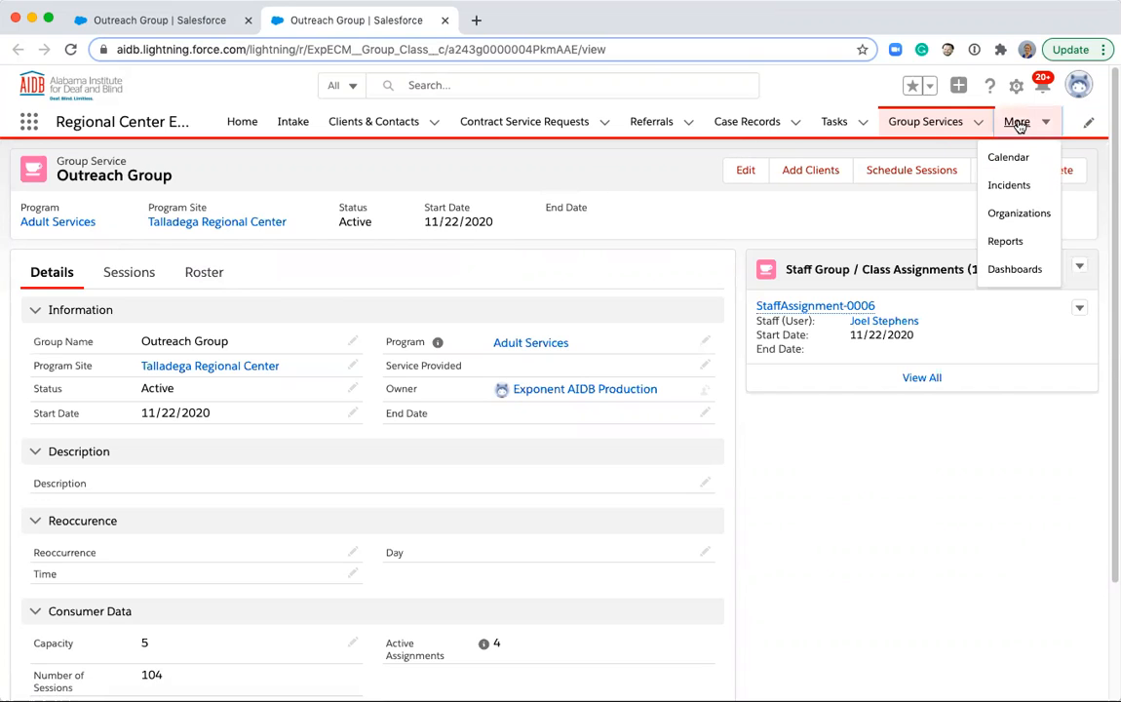
left_click(996, 216)
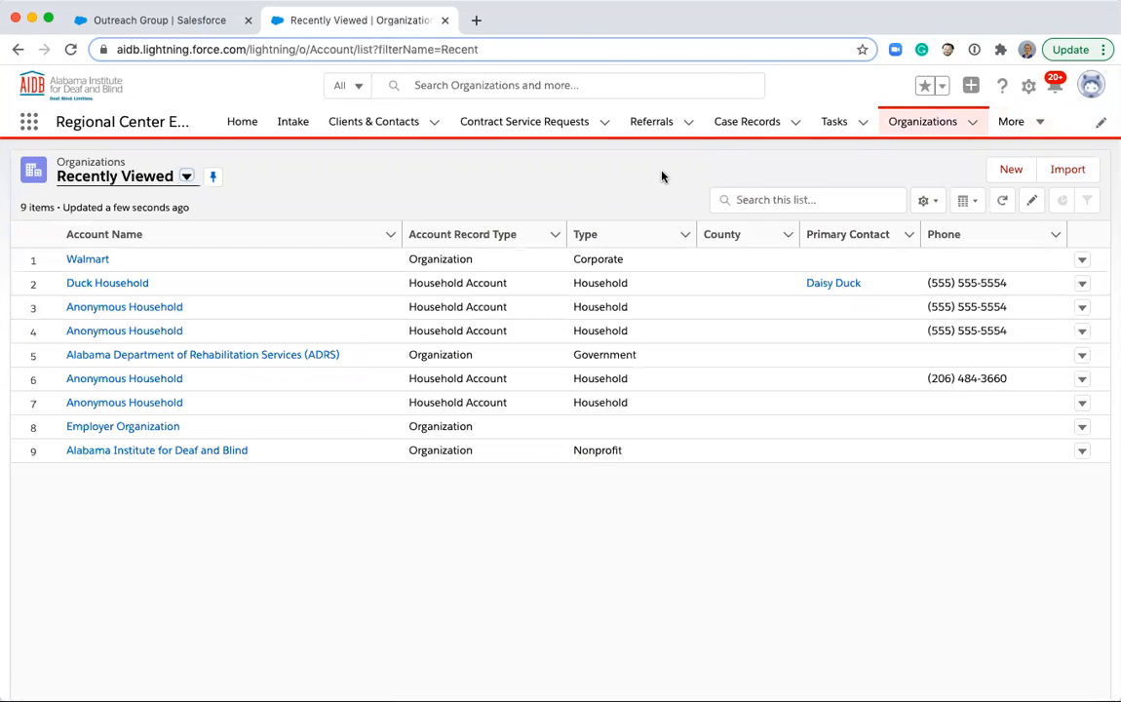
left_click(1009, 169)
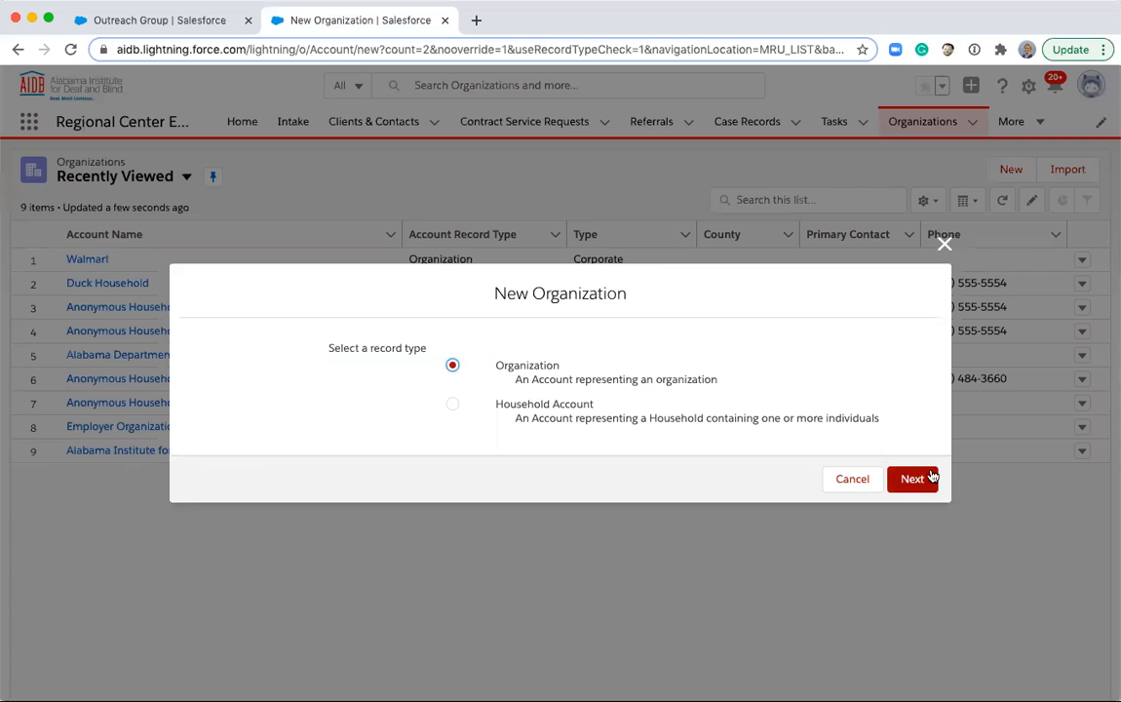
left_click(930, 477)
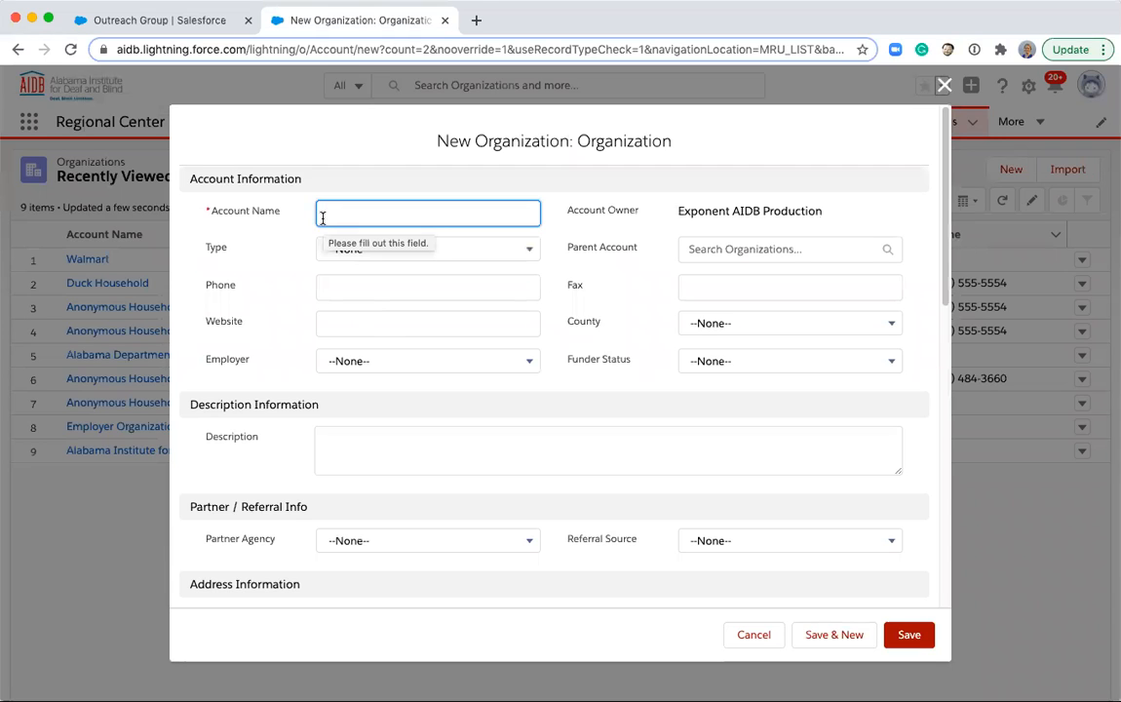
Name the new organization NASA and set its type to Government.
type("NASA")
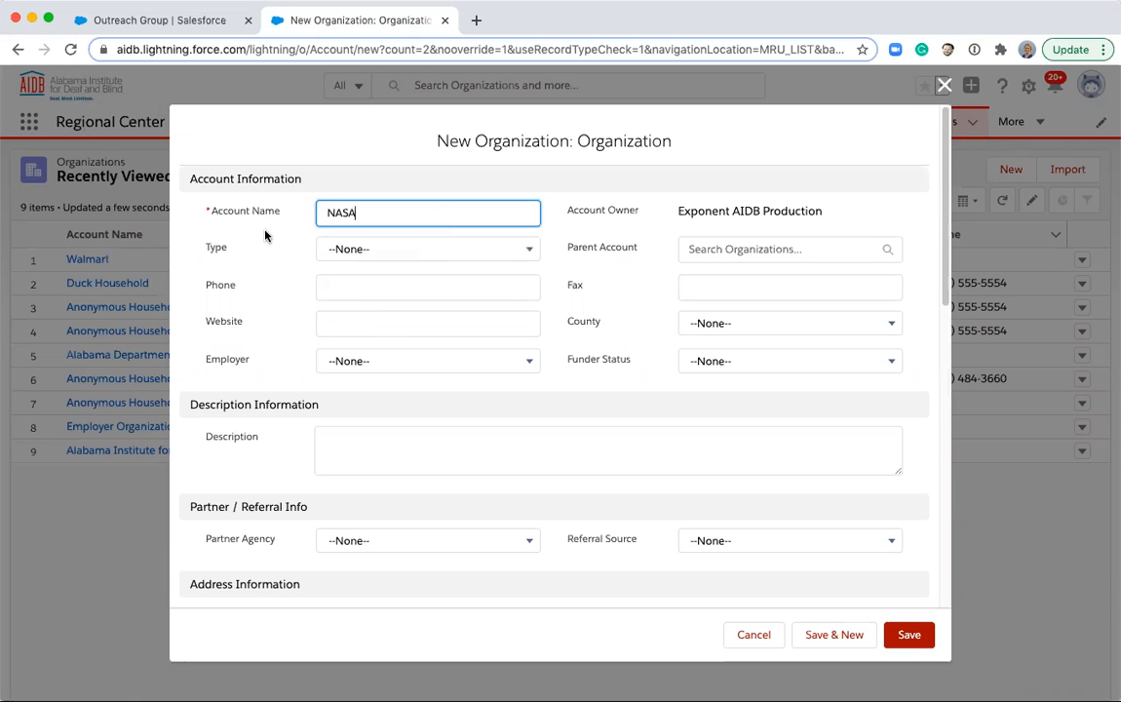
left_click(383, 255)
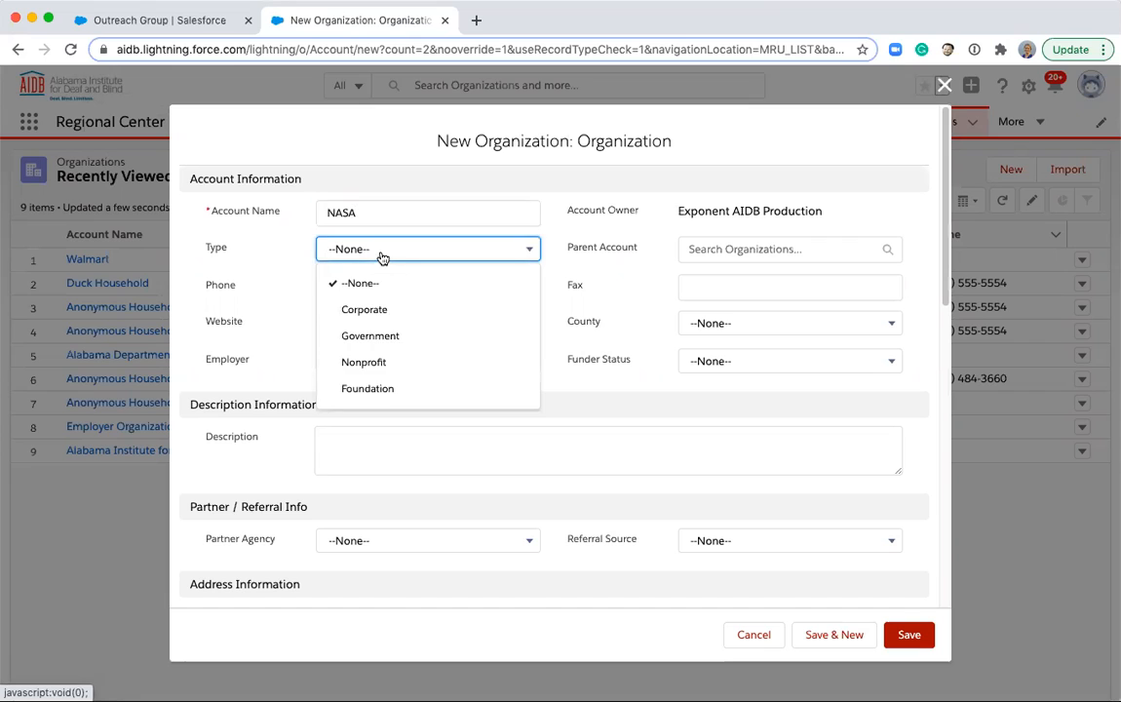
left_click(391, 337)
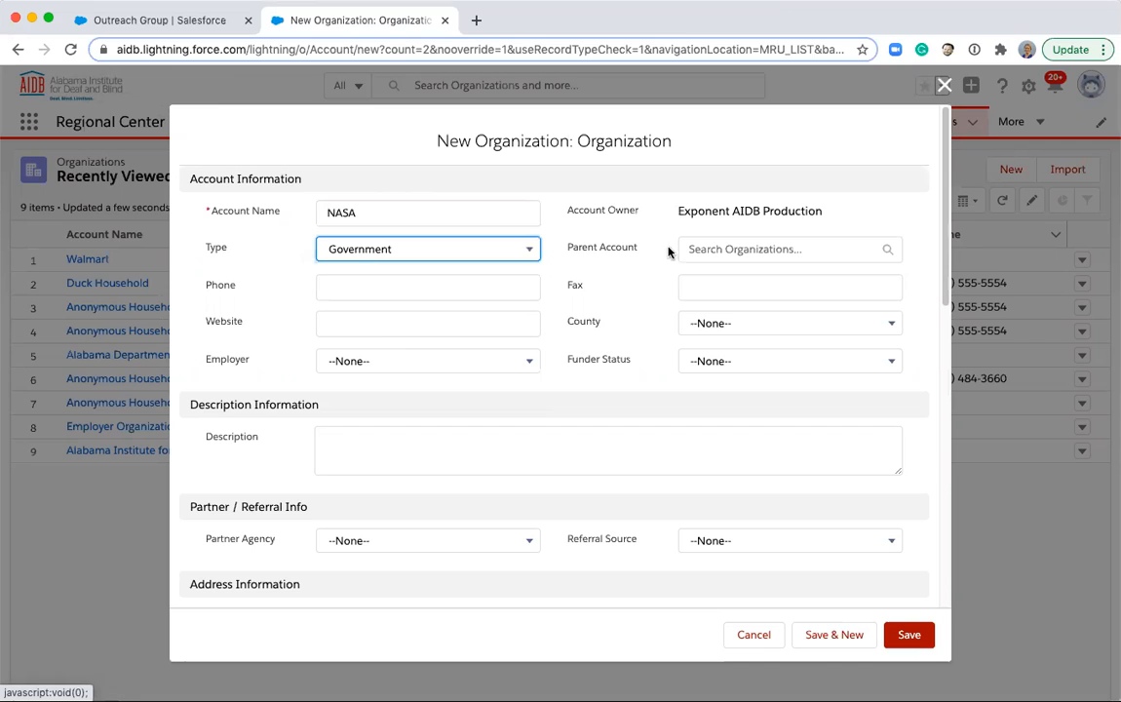
Leave the phone, address and employer details of the NASA organization empty and save the record.
left_click(407, 283)
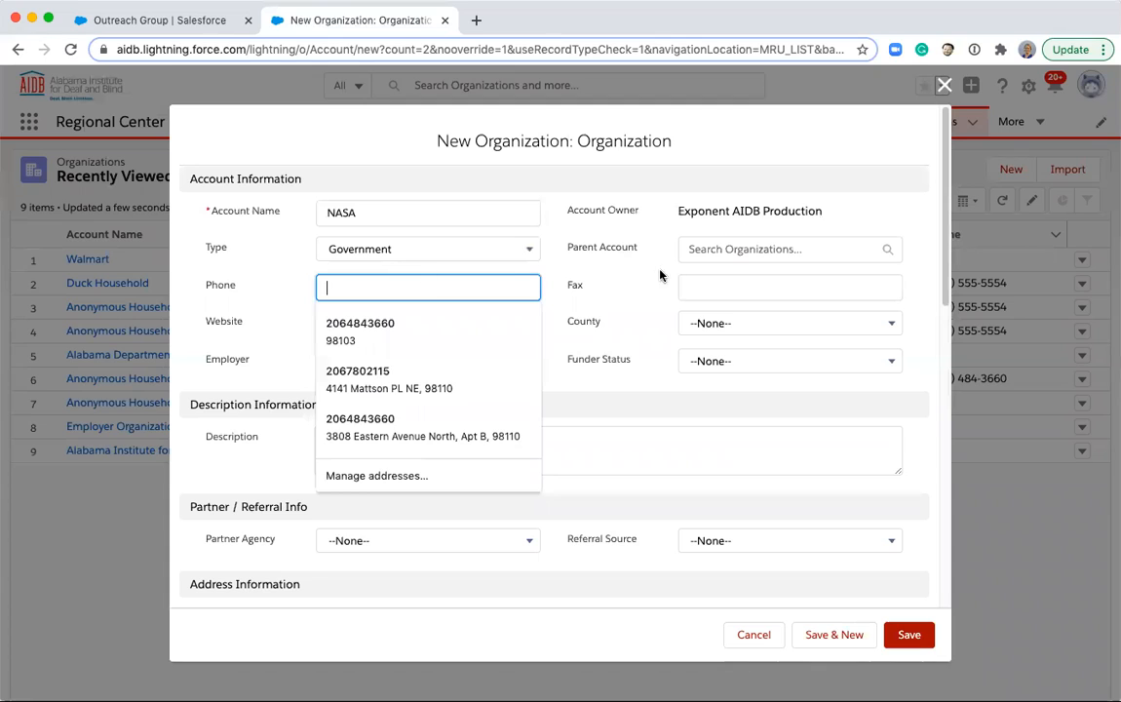
left_click(585, 298)
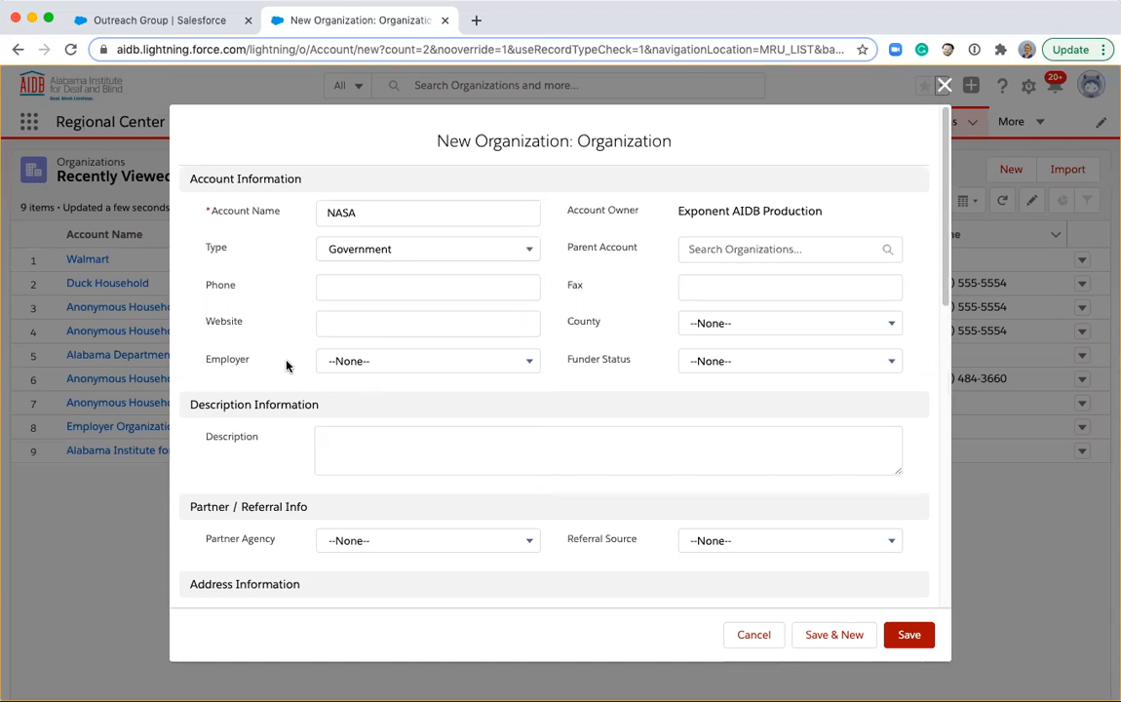
scroll(286, 362, "down", 3)
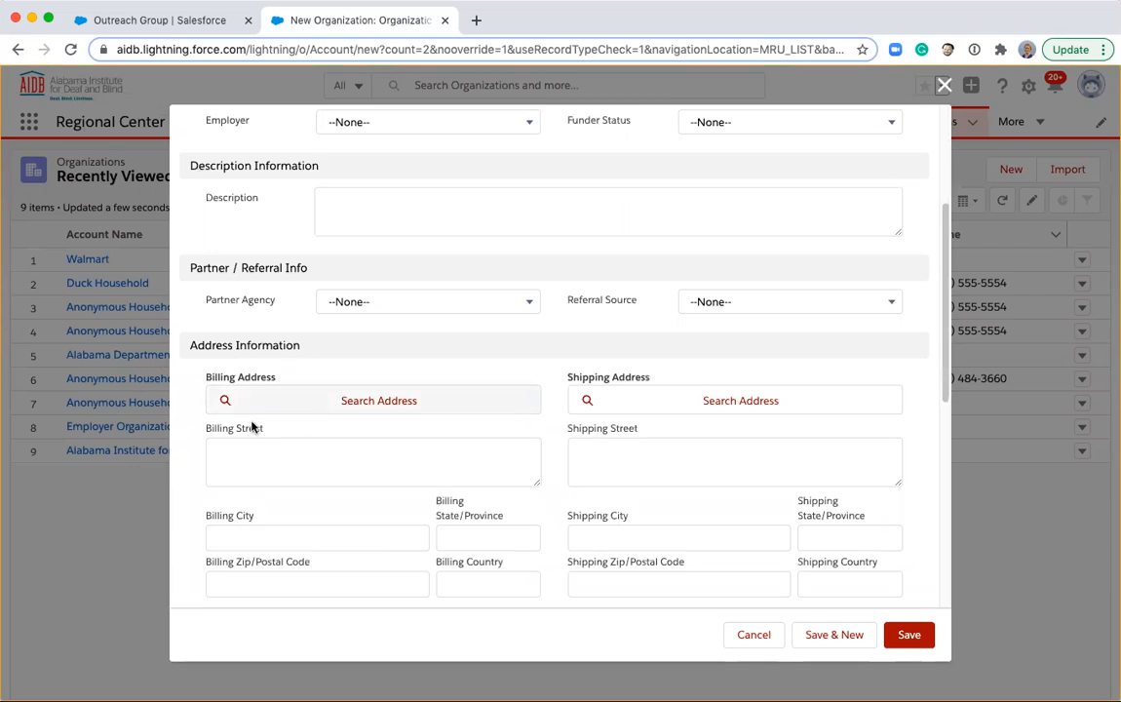
scroll(342, 505, "down", 2)
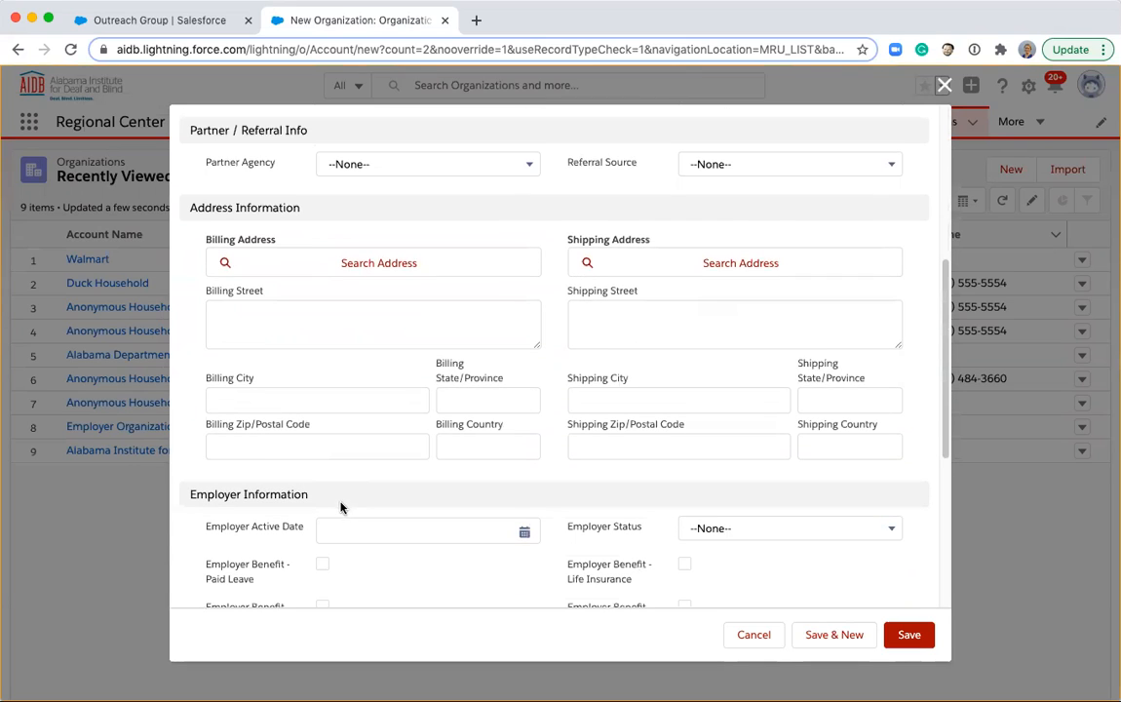
left_click(893, 635)
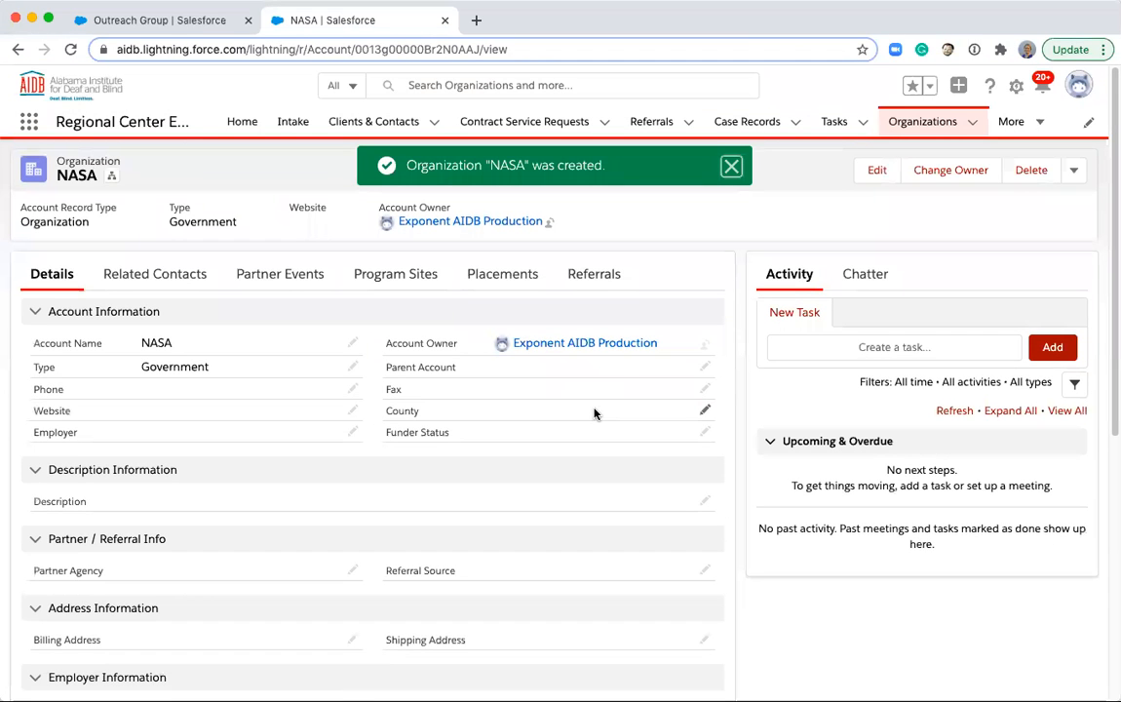
left_click(732, 168)
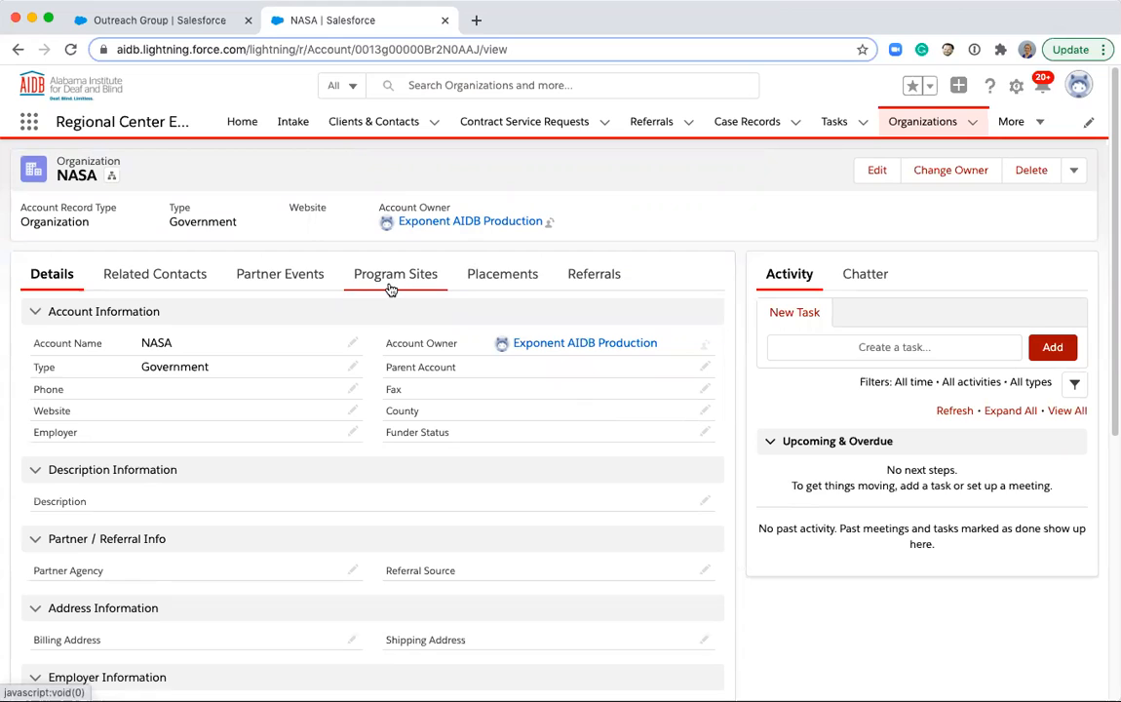
Start a new partner event under the NASA organization and date it 11/22/2020.
left_click(278, 278)
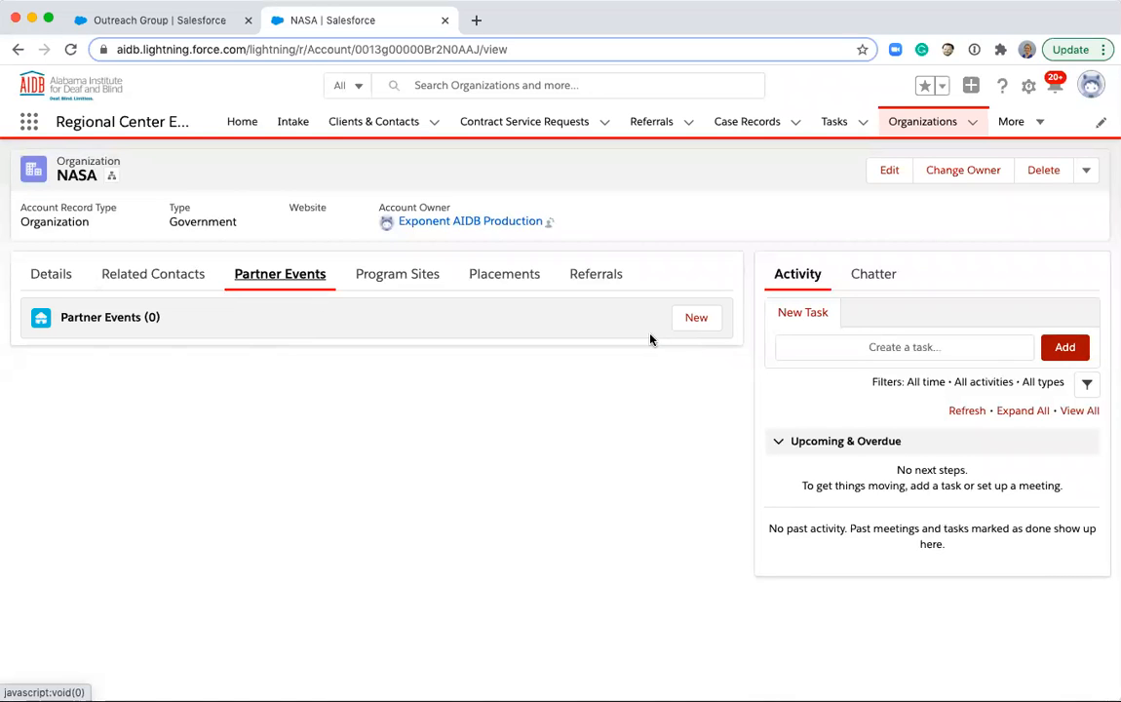
left_click(692, 324)
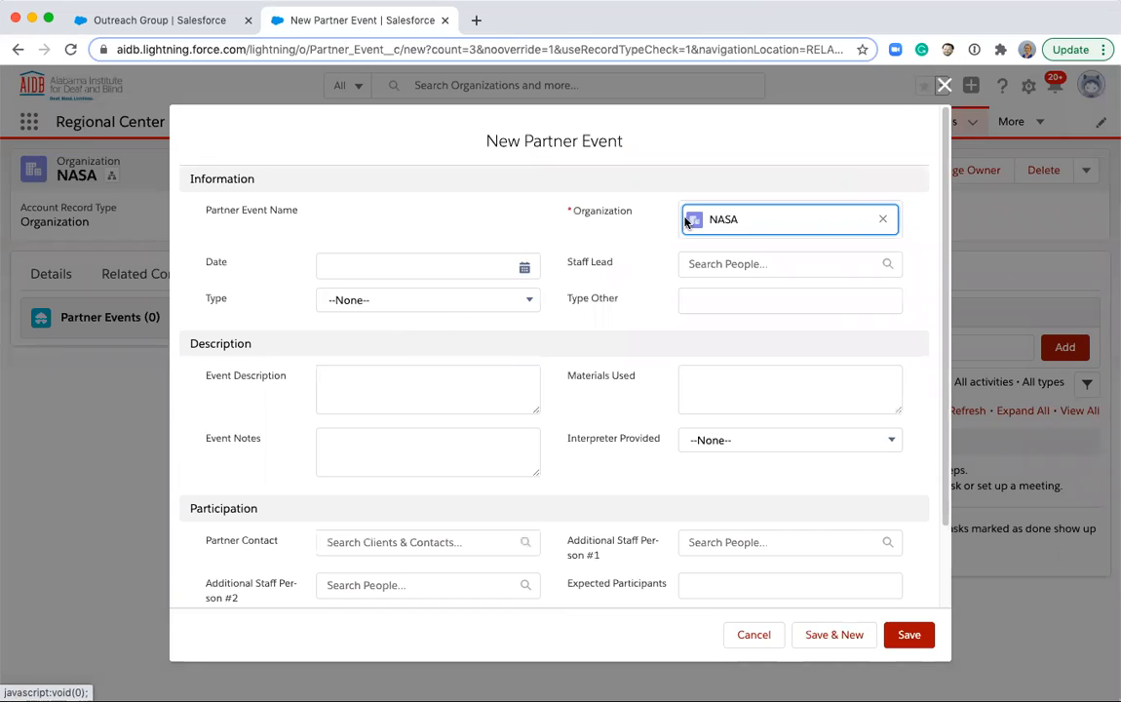
left_click(411, 262)
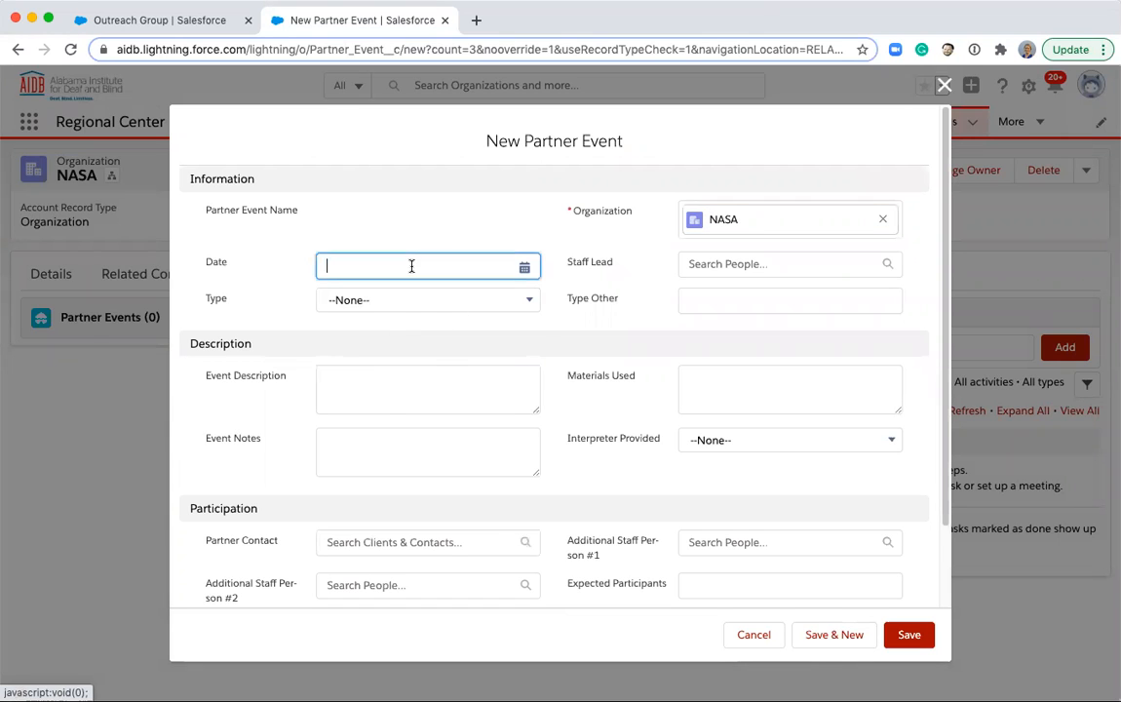
left_click(333, 448)
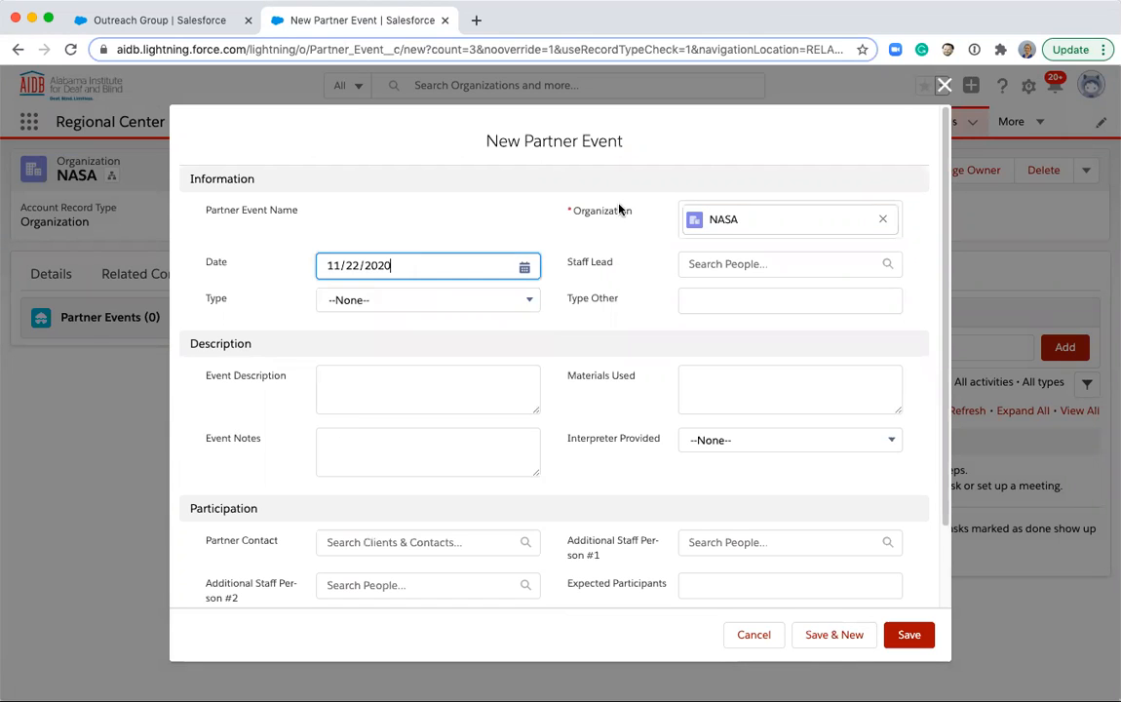
Assign Exponent AIDB Production as the event's staff lead and set the event type to Deaf, DeafBlind and Blind Etiquette.
left_click(693, 256)
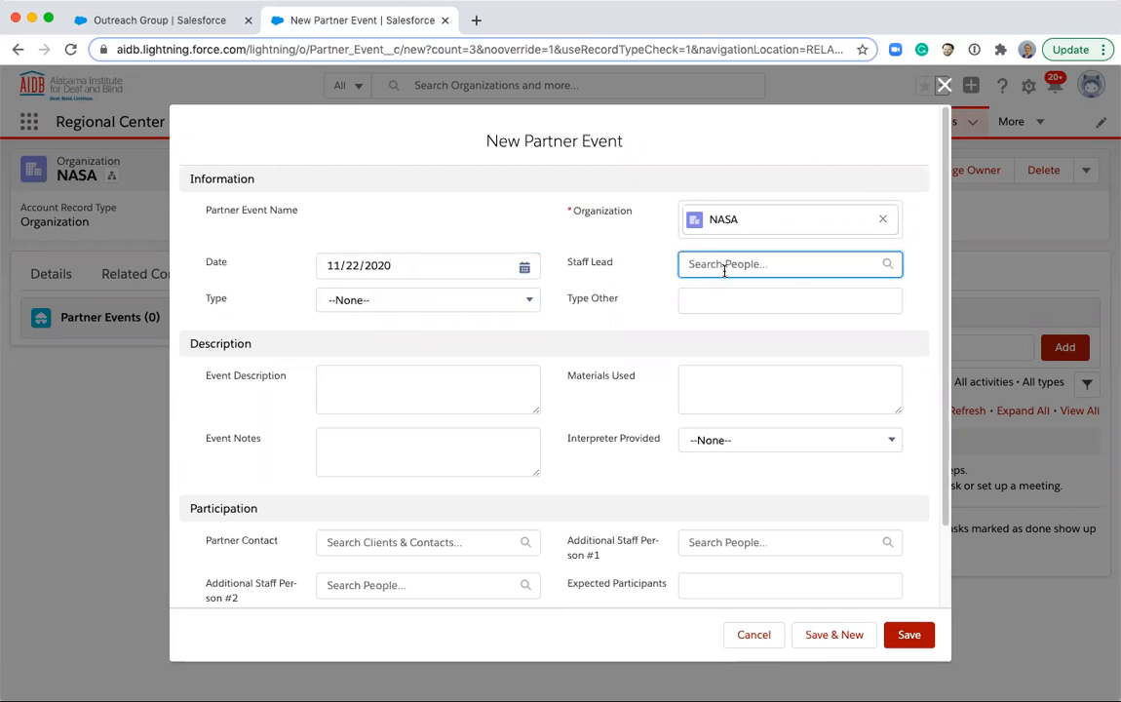
type("Ex")
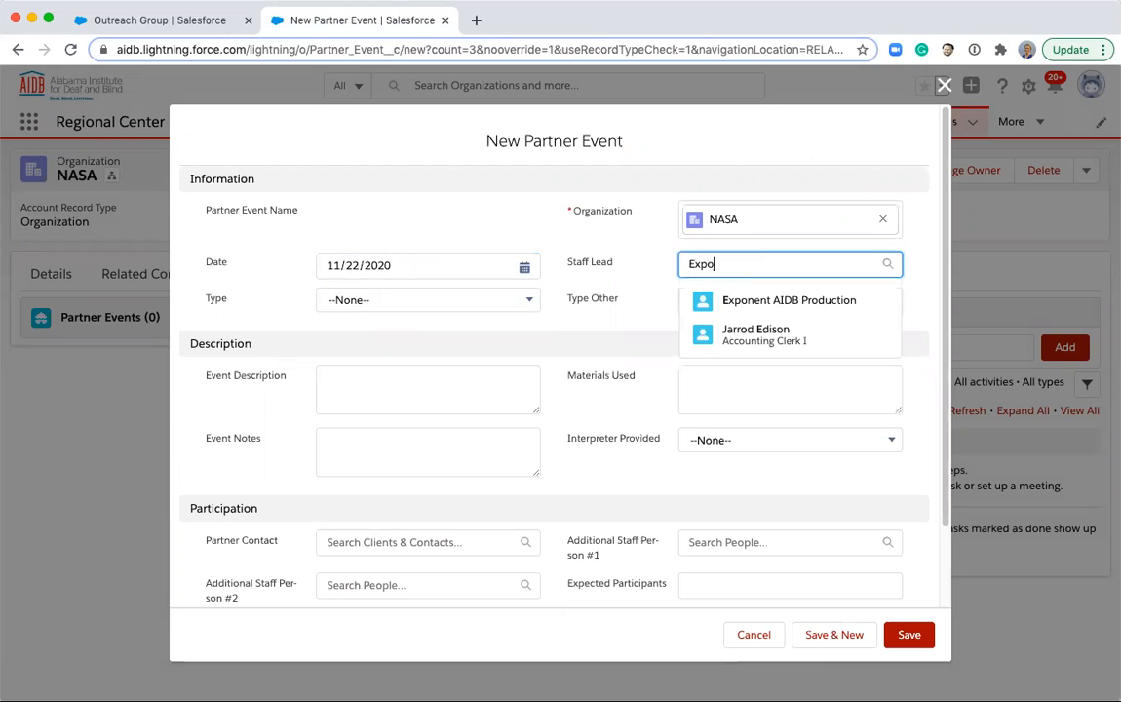
type("po")
left_click(755, 328)
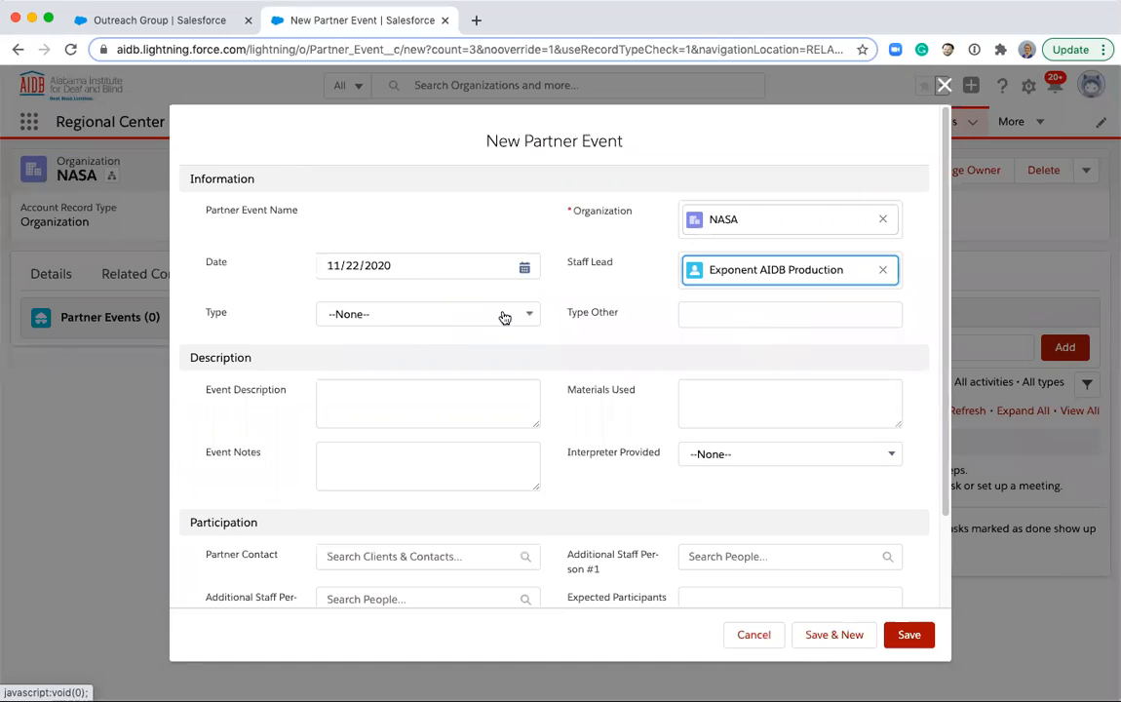
left_click(431, 320)
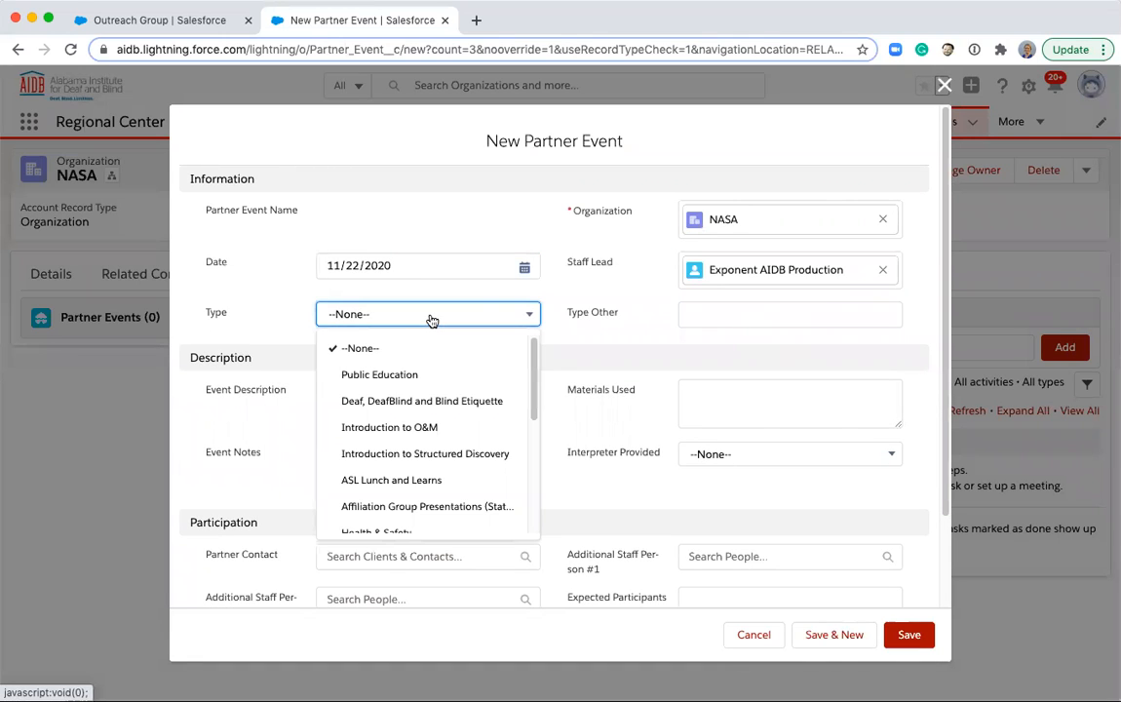
left_click(436, 407)
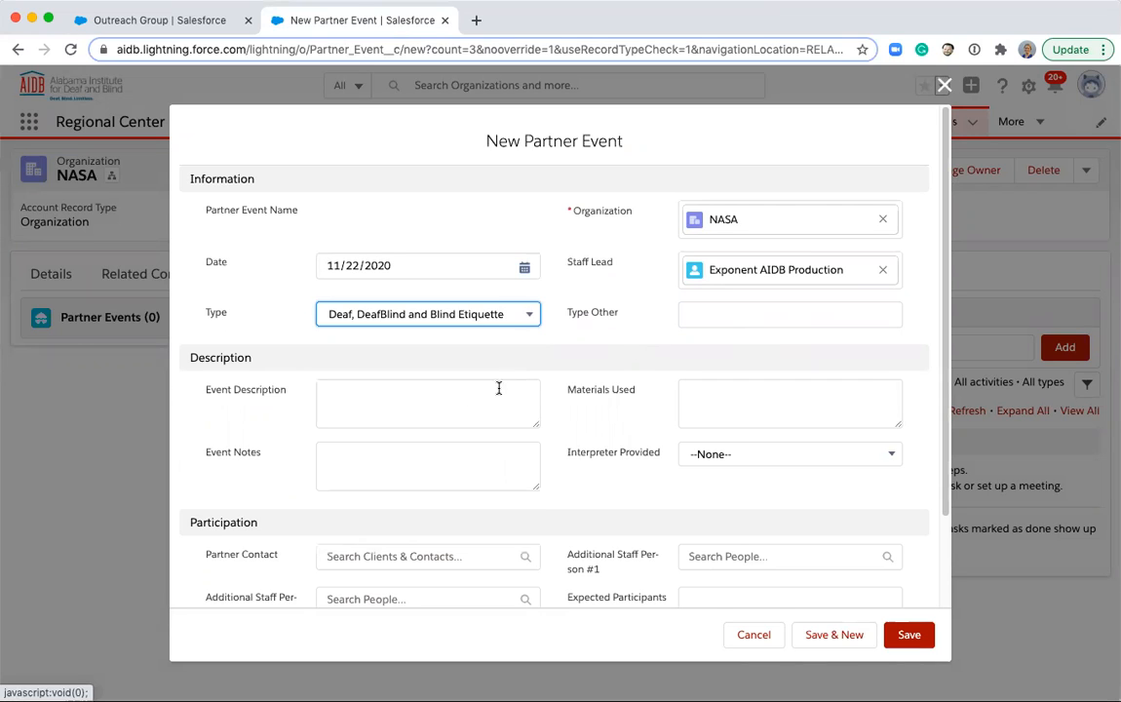
Leave the event description, materials and notes empty, and set Interpreter Provided to Yes.
left_click(344, 401)
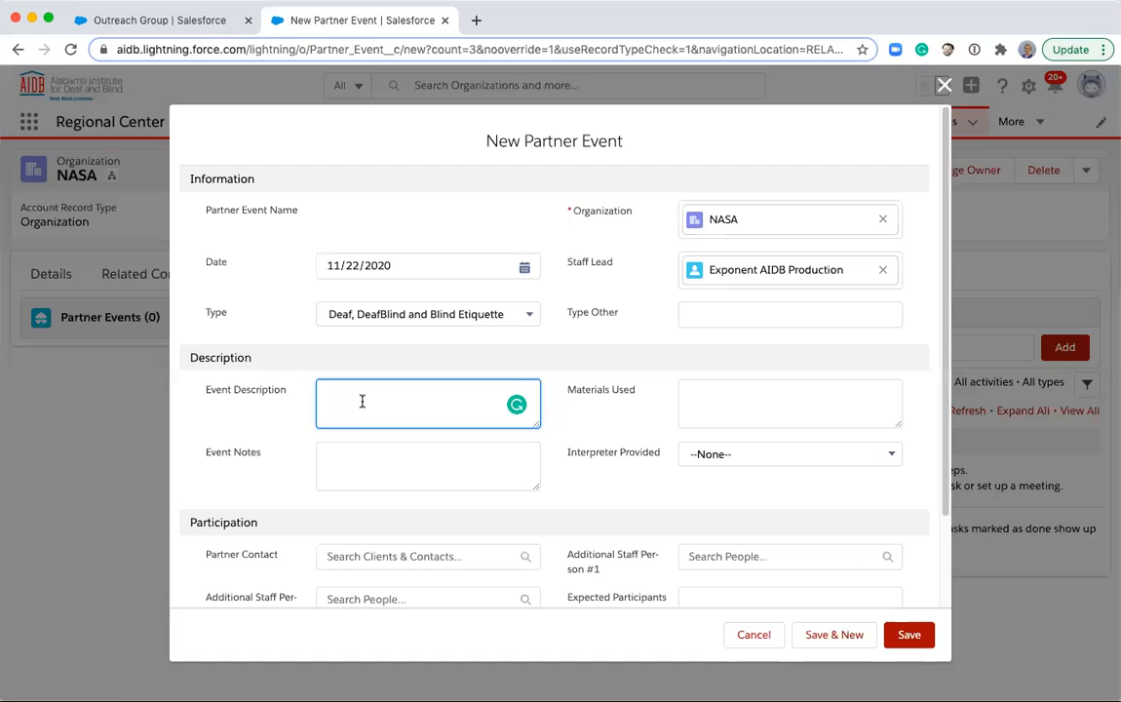
left_click(713, 388)
left_click(386, 458)
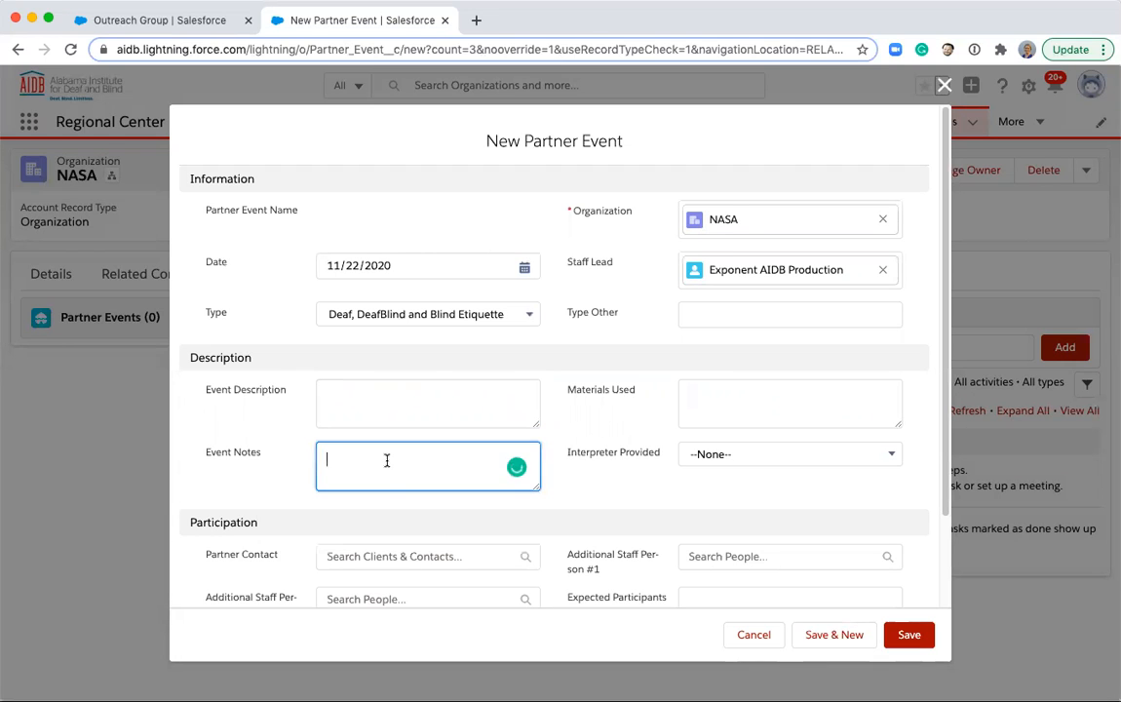
left_click(733, 455)
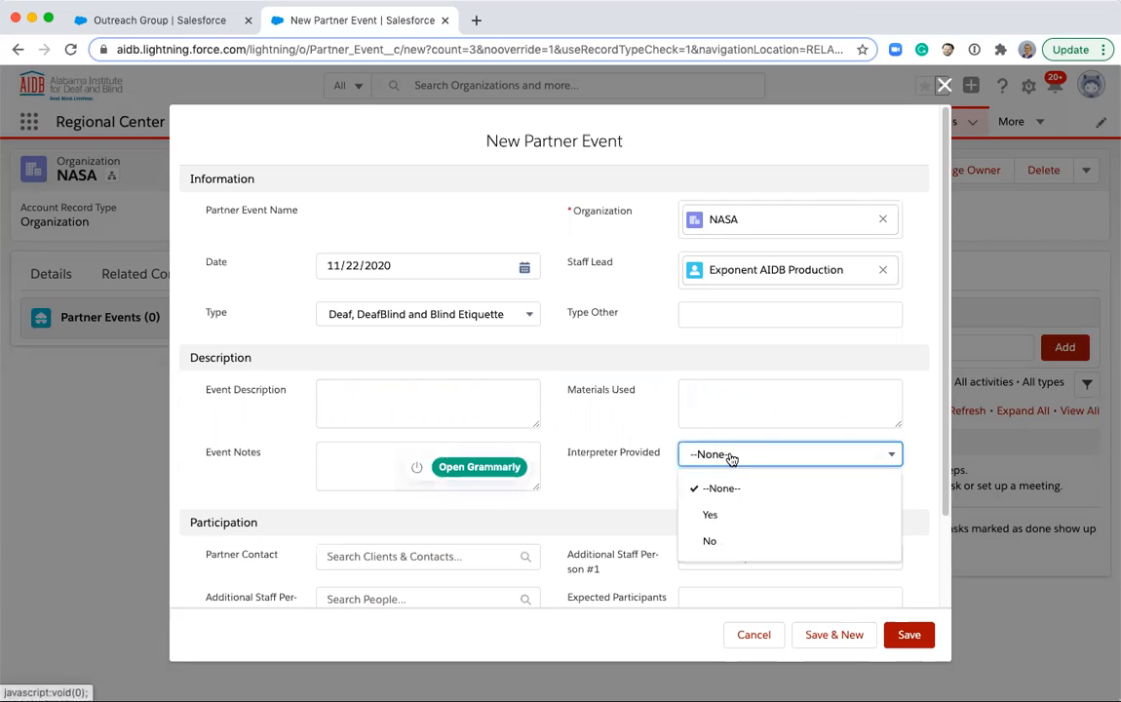
left_click(759, 518)
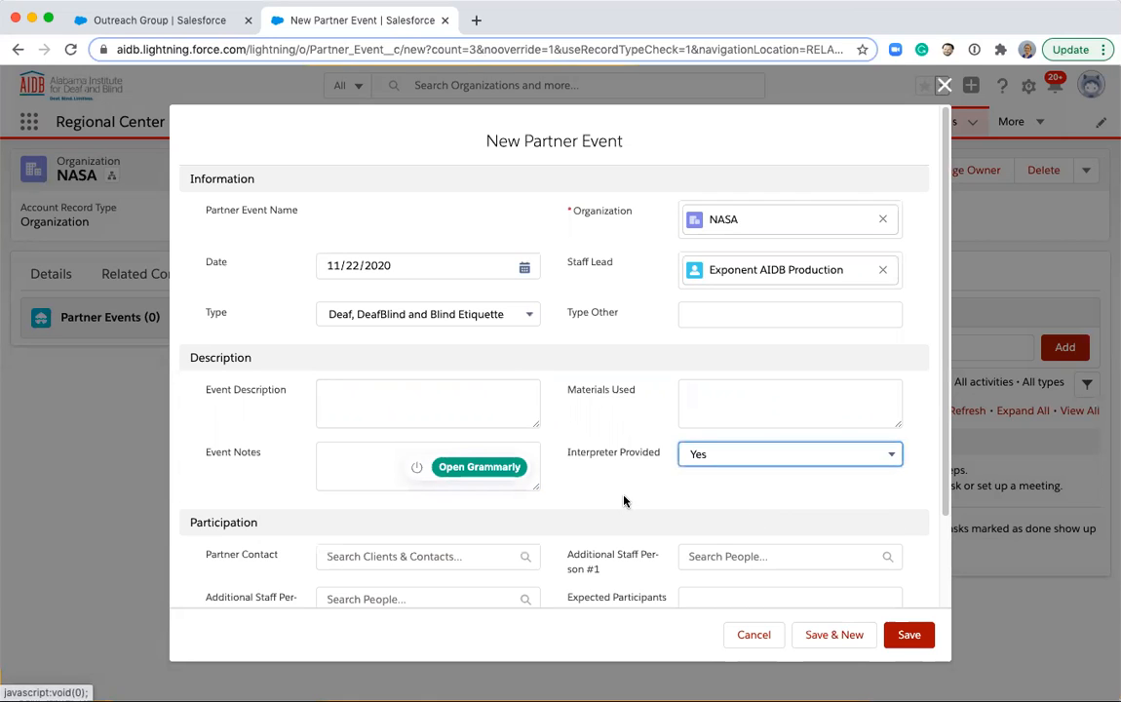
Choose the first suggested client as the event's partner contact and leave the additional staff people empty.
scroll(624, 503, "down", 3)
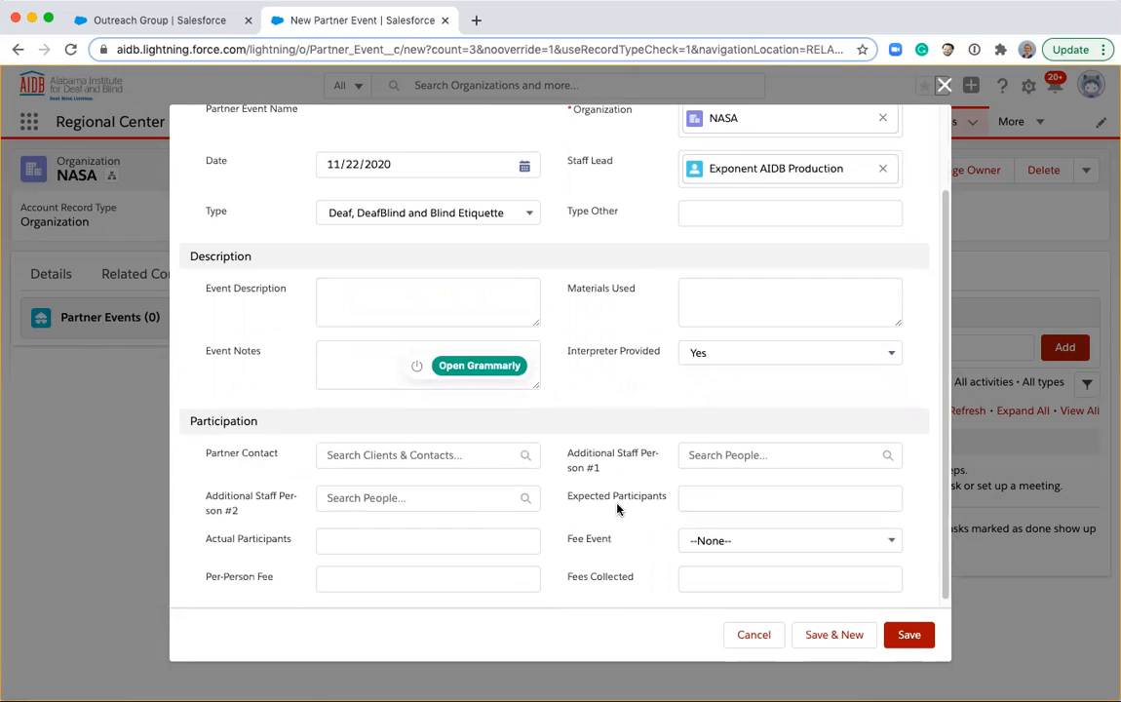
left_click(345, 451)
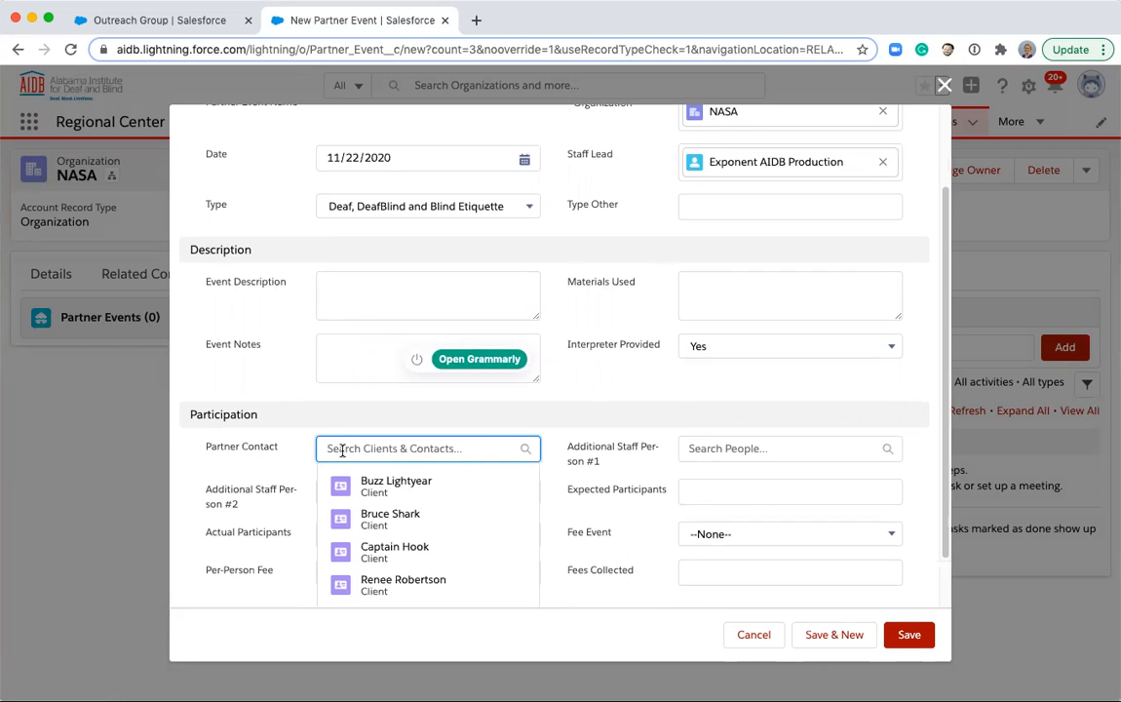
left_click(388, 487)
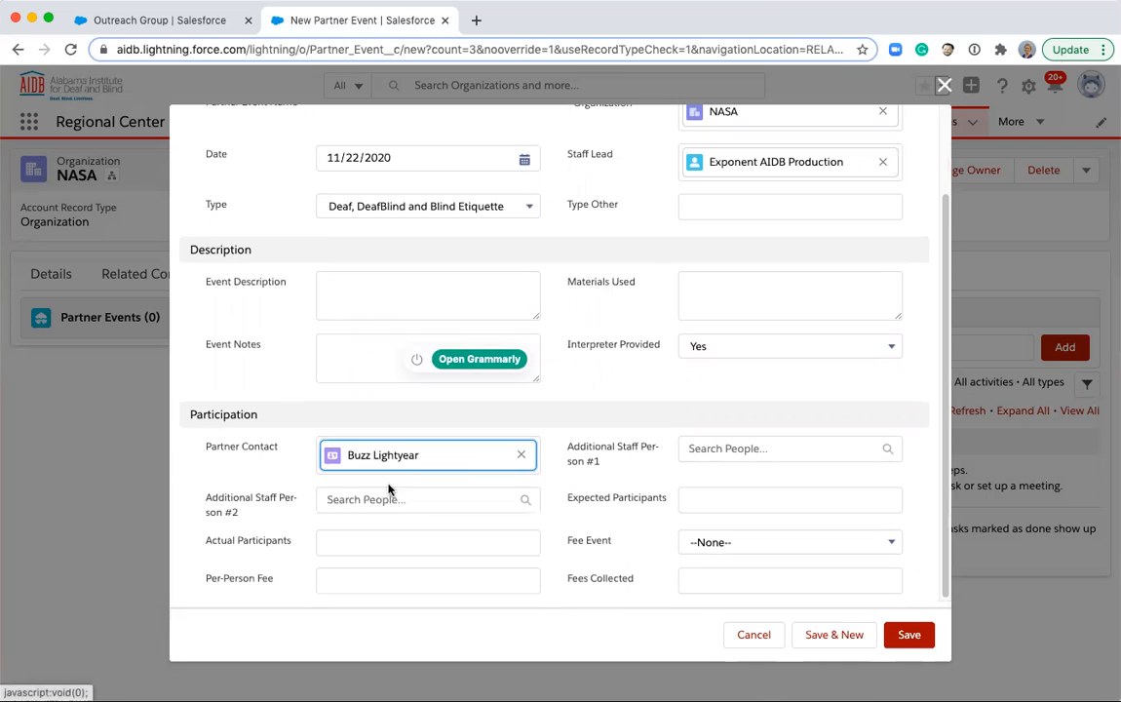
left_click(587, 458)
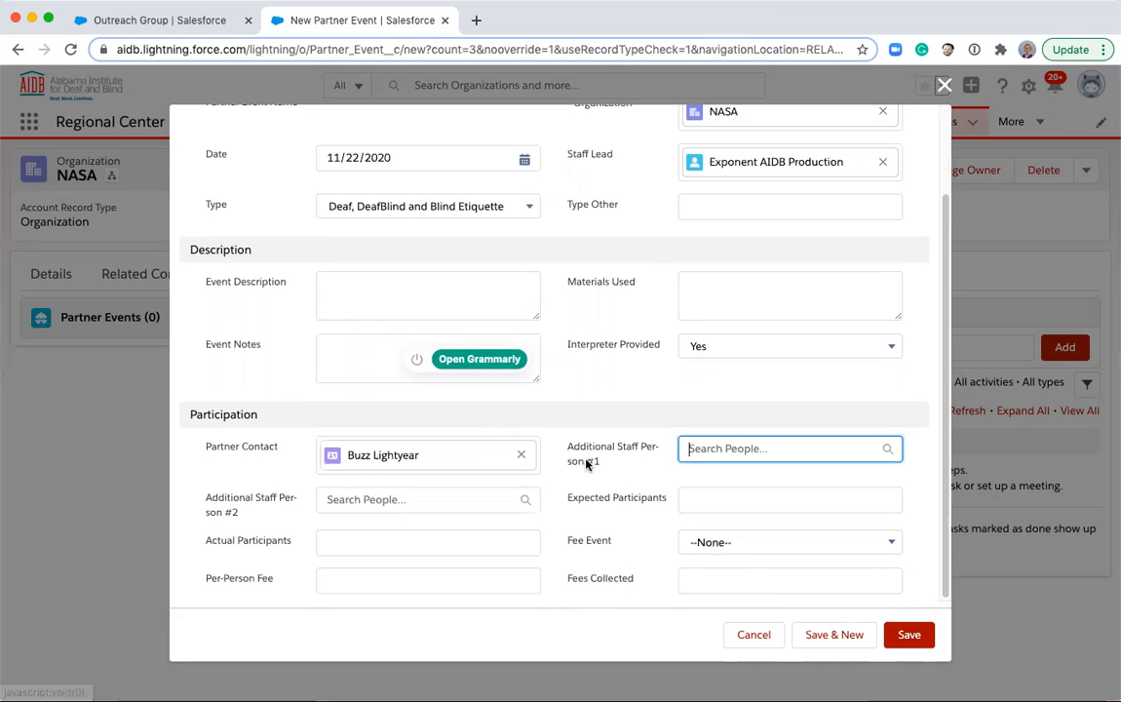
left_click(638, 475)
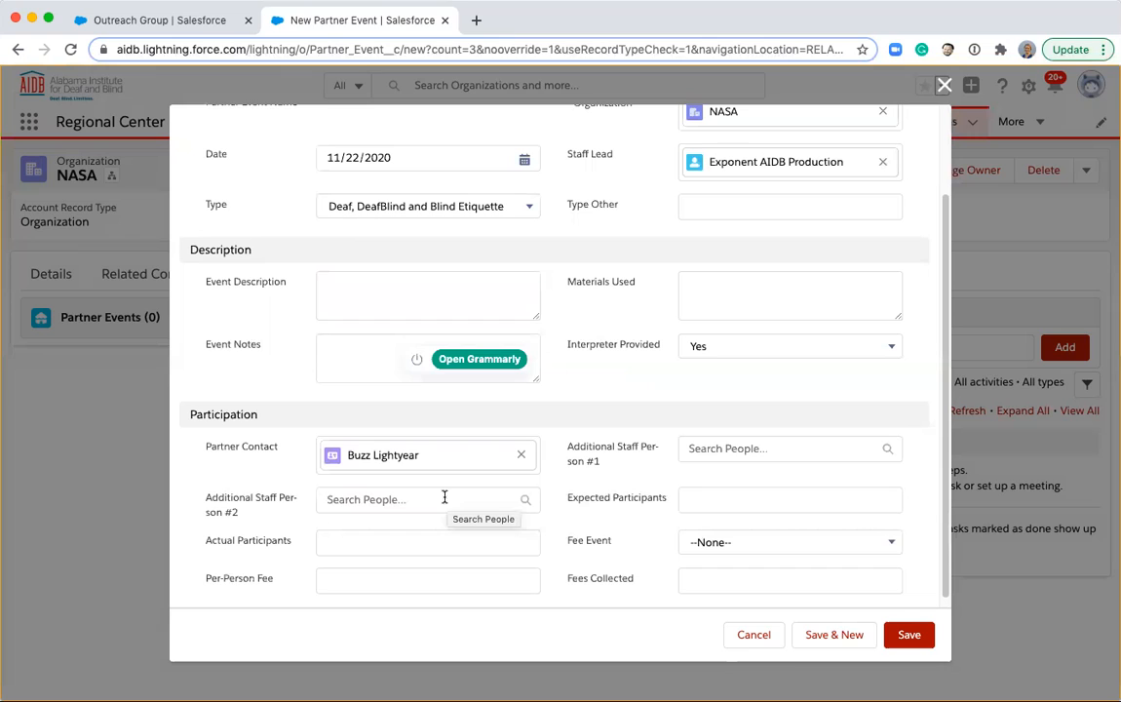
Set the expected participants to 15 and leave the actual participants empty.
left_click(727, 500)
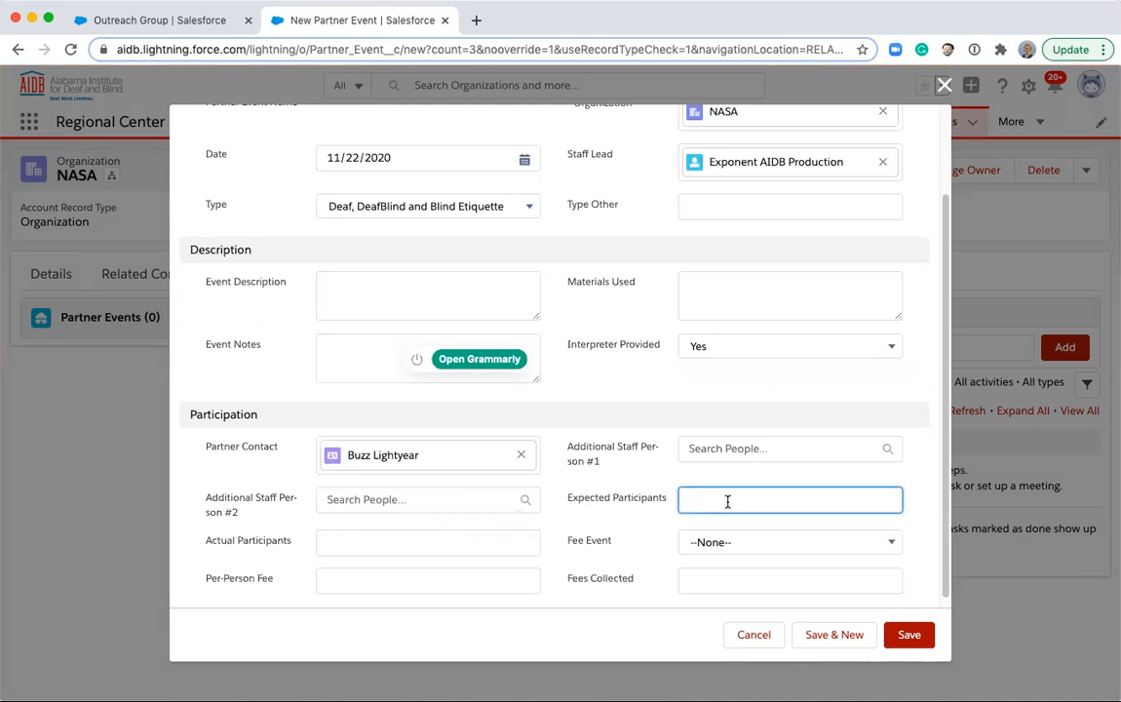
type("15")
left_click(395, 543)
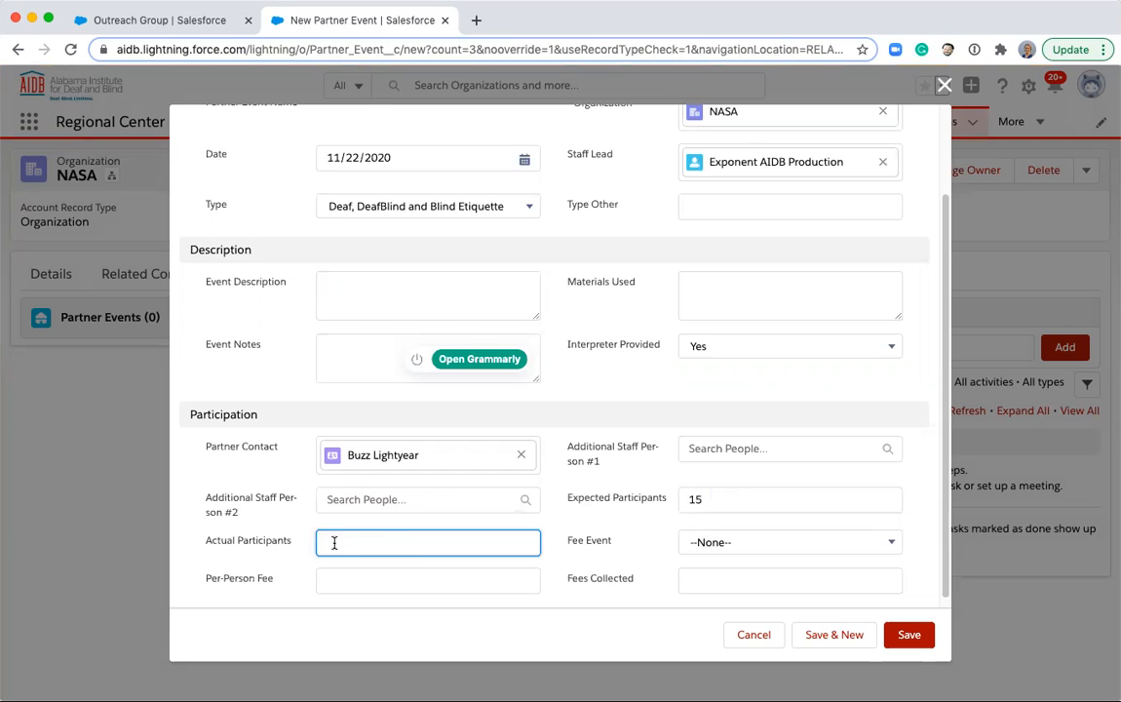
Mark the partner event as a fee event with a $5.00 per-person fee, leave fees collected empty, and save it.
left_click(711, 544)
left_click(712, 558)
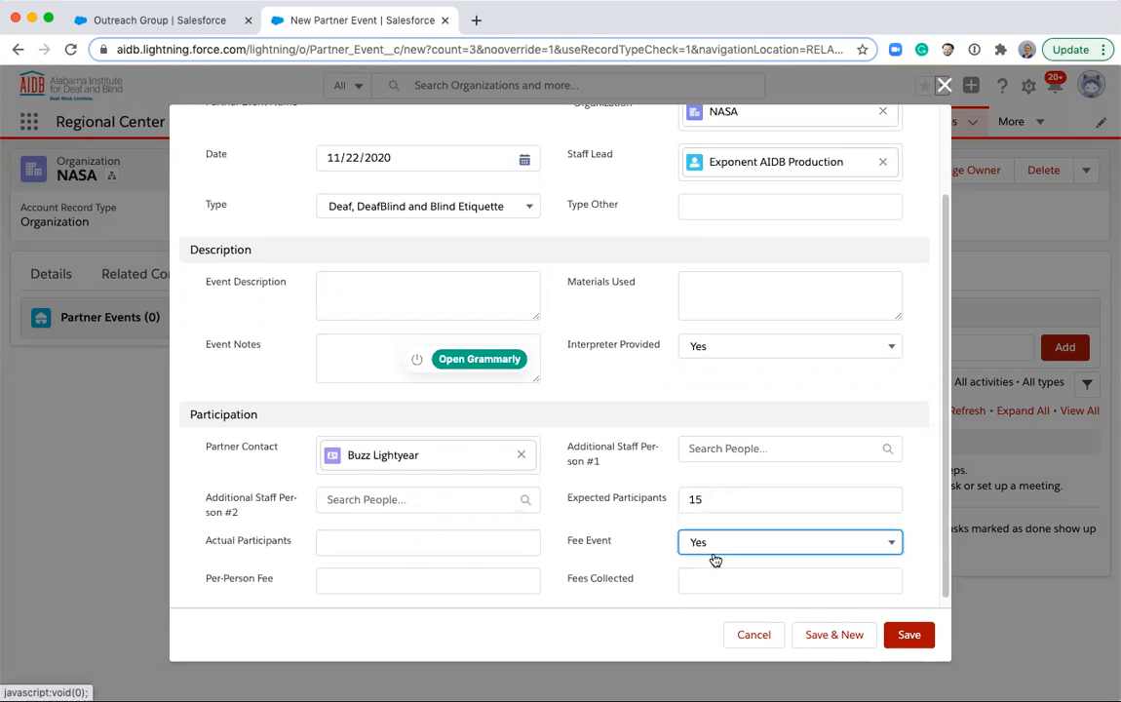
left_click(341, 582)
type("5")
left_click(583, 571)
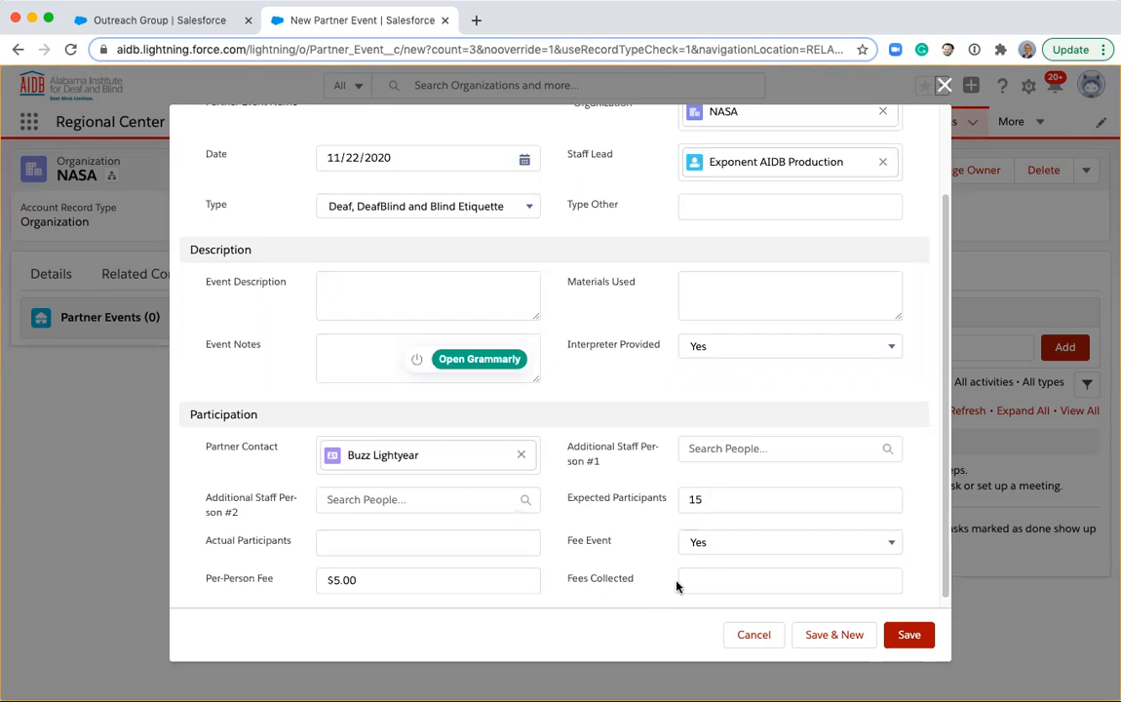
left_click(909, 636)
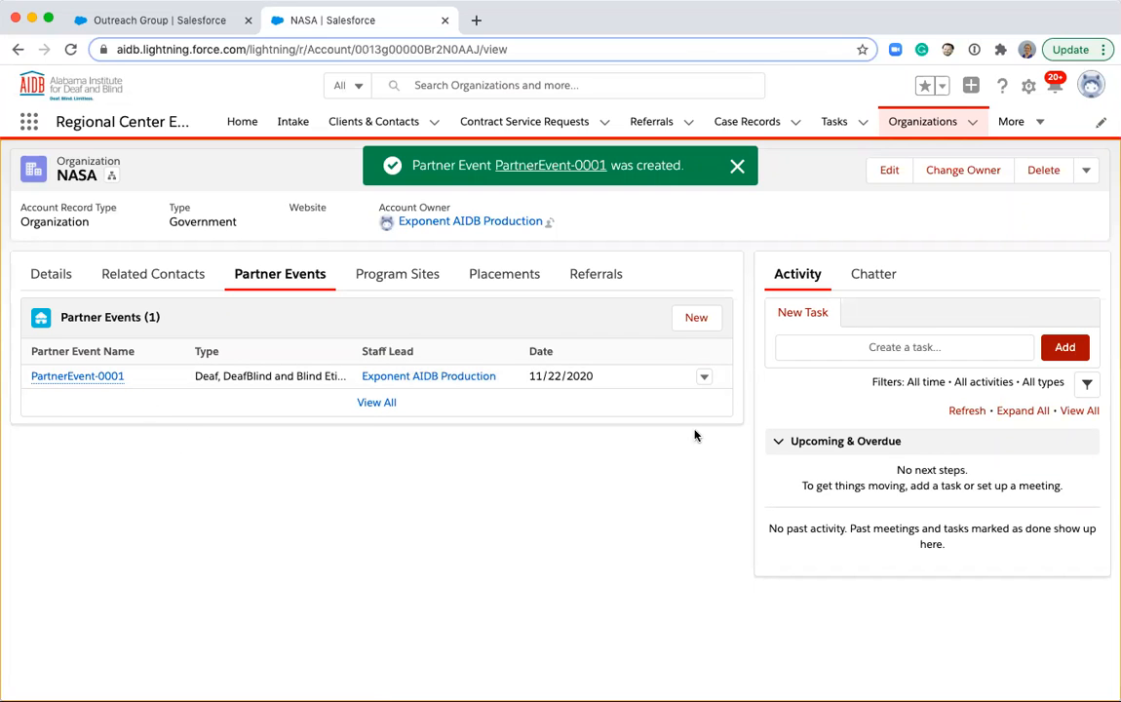
Edit the saved partner event to record 20 actual participants and $300 in fees collected, and save the changes.
left_click(97, 377)
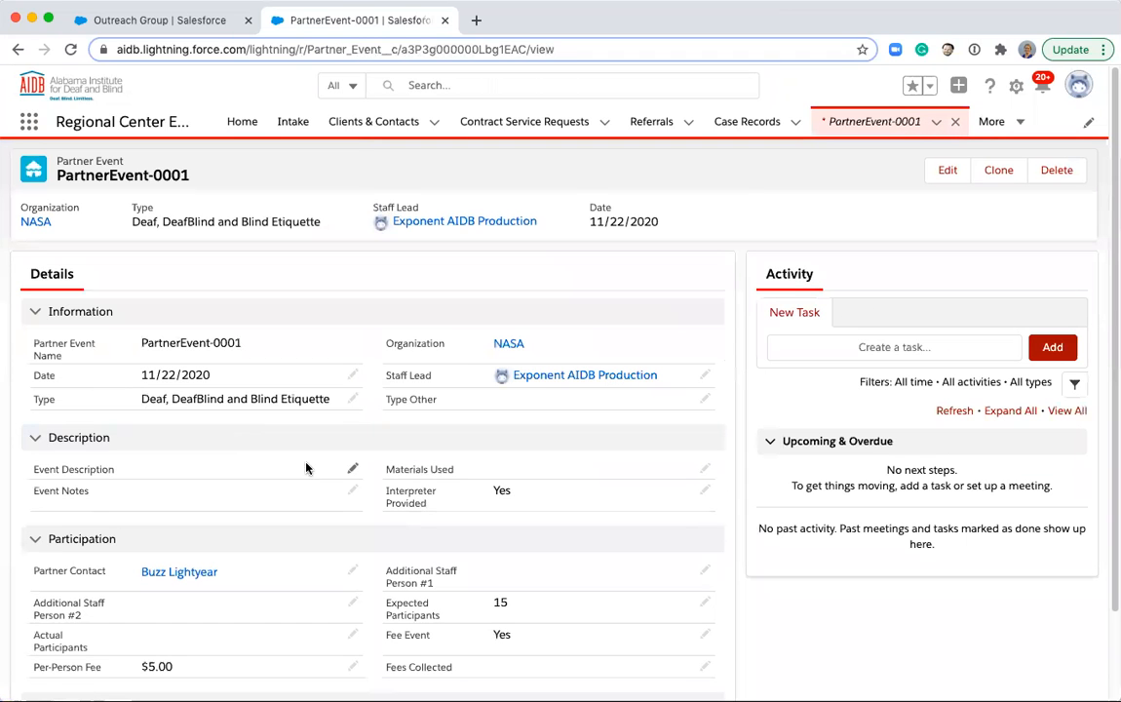
left_click(946, 171)
scroll(512, 347, "down", 3)
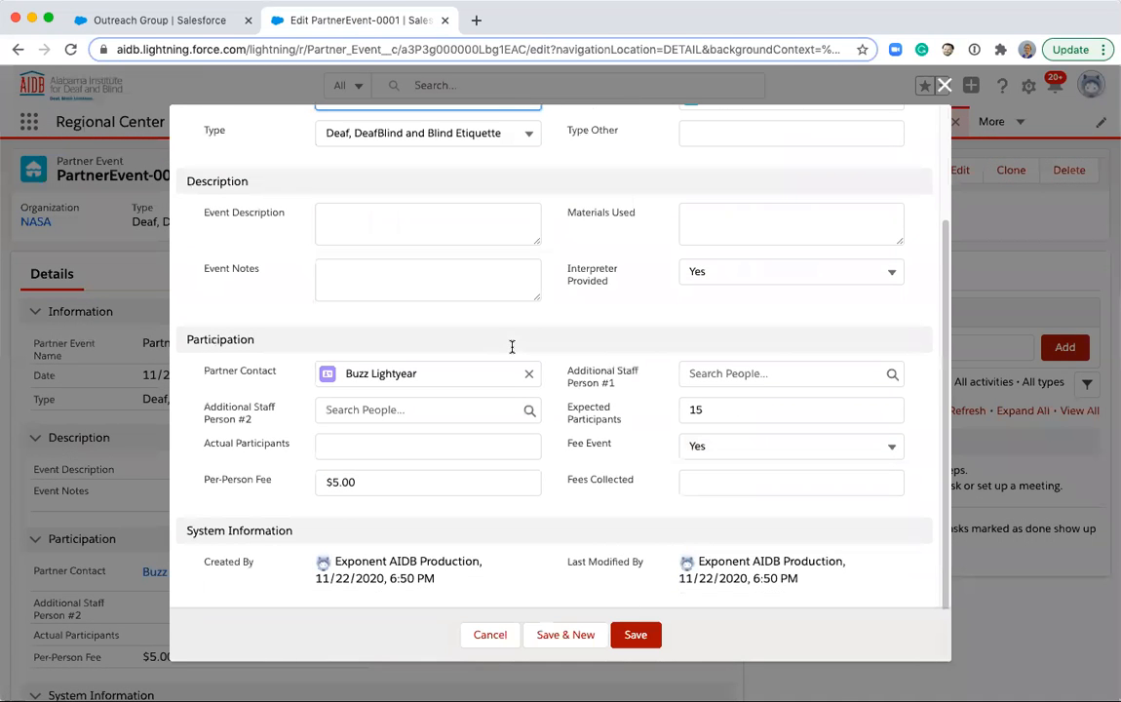
left_click(413, 444)
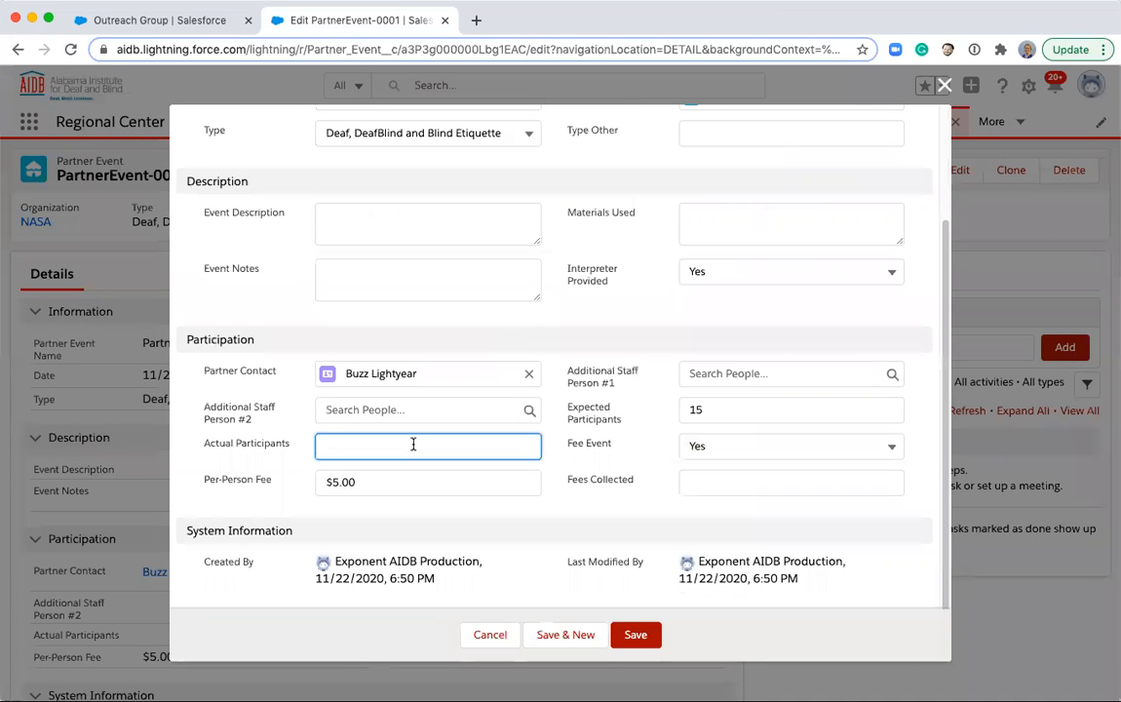
type("20")
left_click(721, 483)
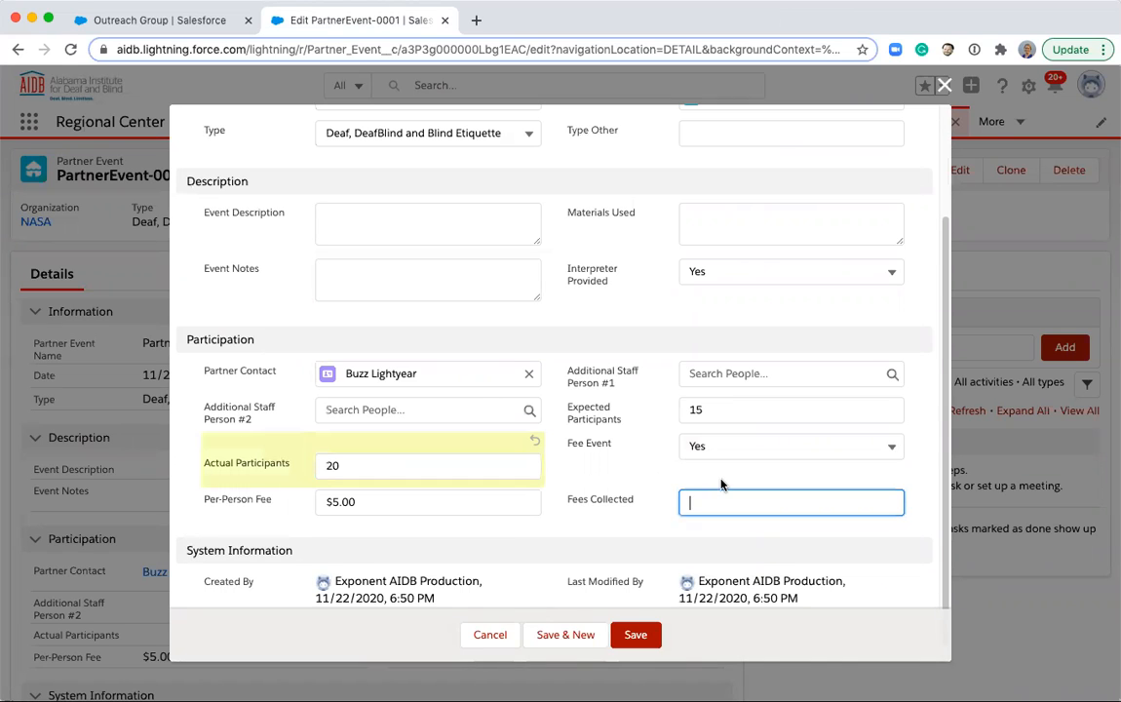
type("300")
left_click(634, 635)
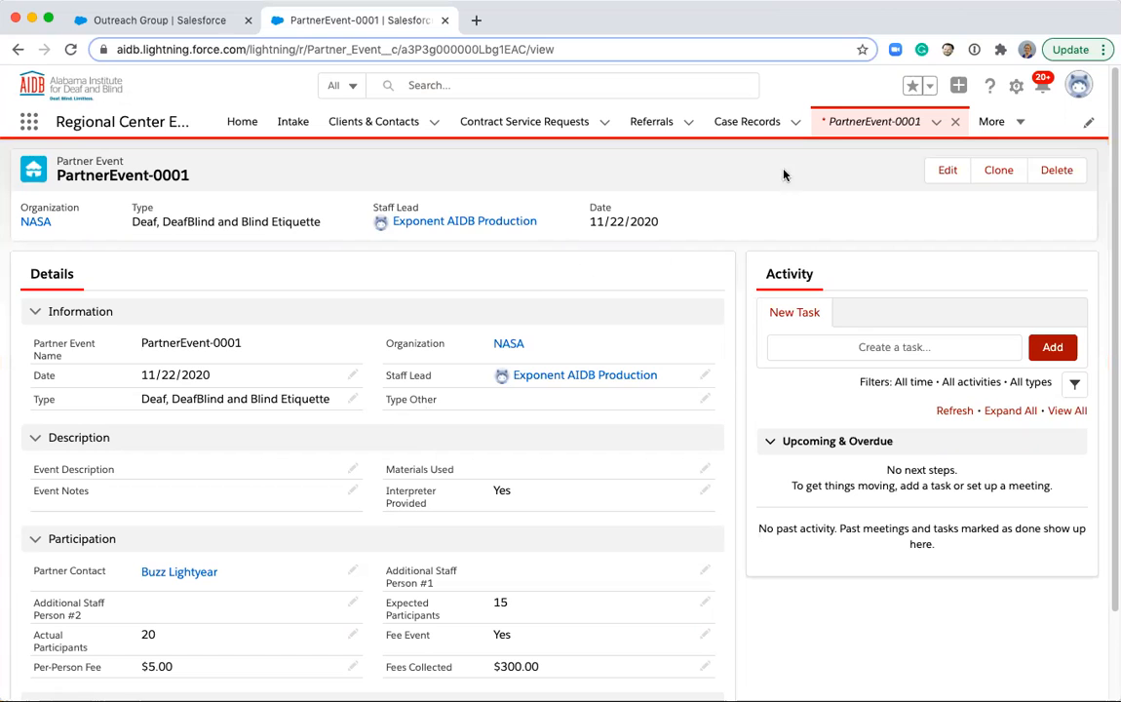
Open the client's Adult 10/2020 case record and start a new milestone of the Certification record type in its documentation.
left_click(792, 125)
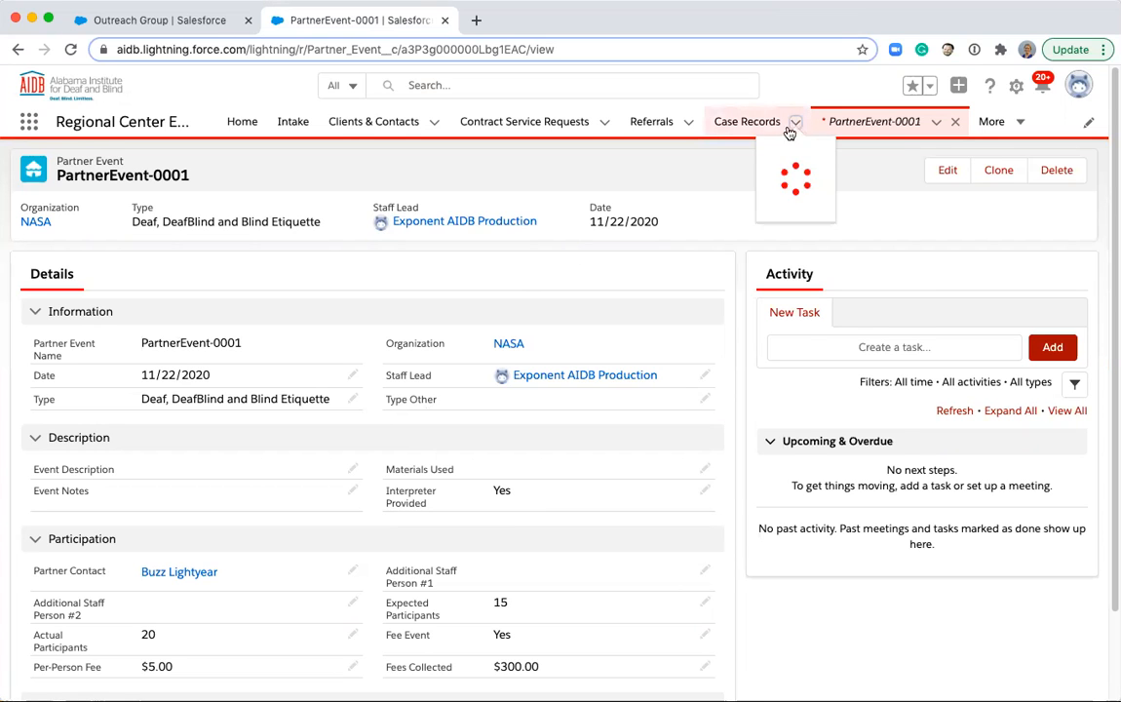
left_click(755, 183)
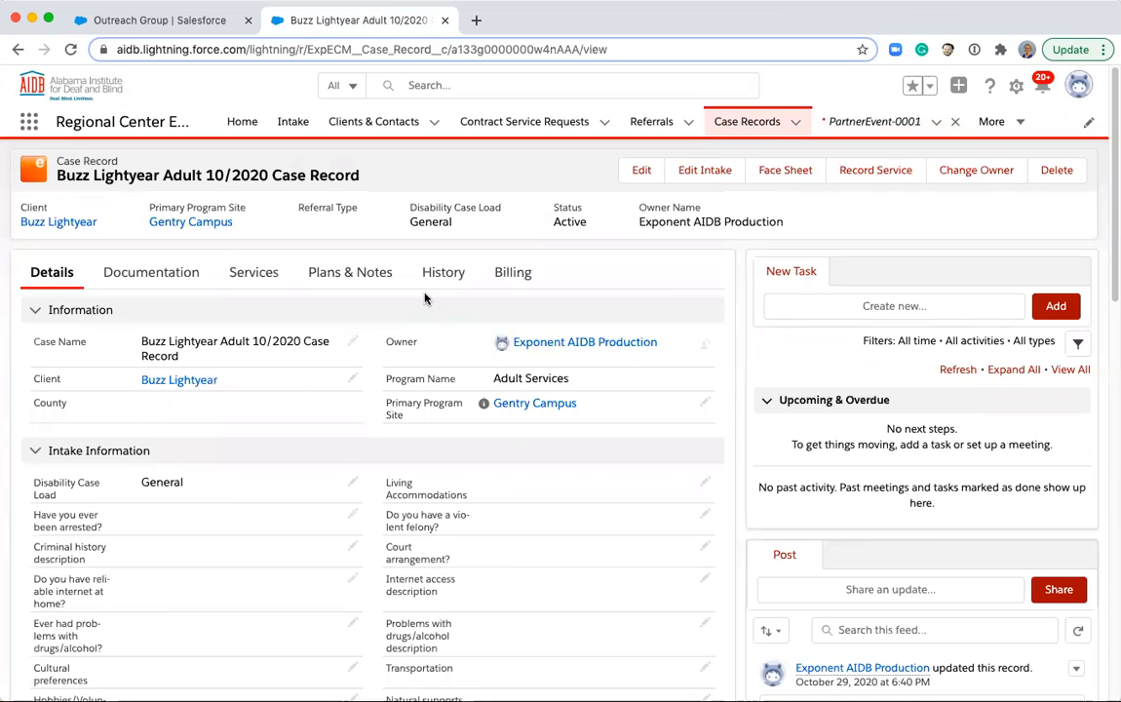
left_click(148, 278)
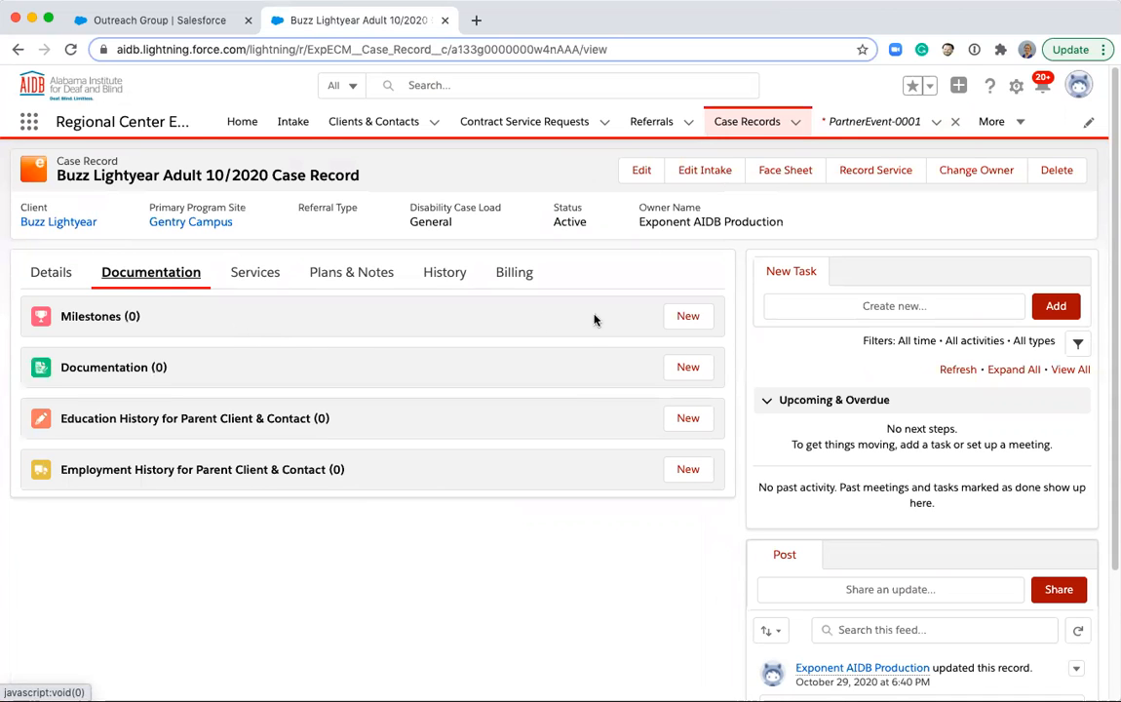
left_click(702, 319)
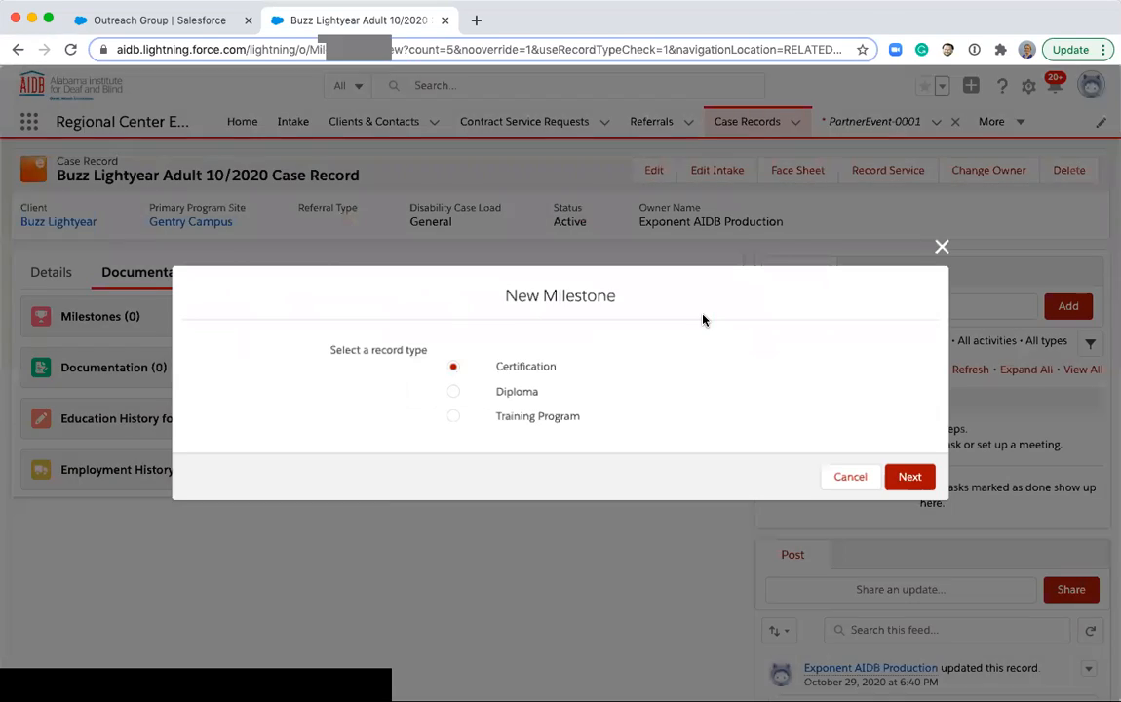
left_click(514, 392)
left_click(517, 418)
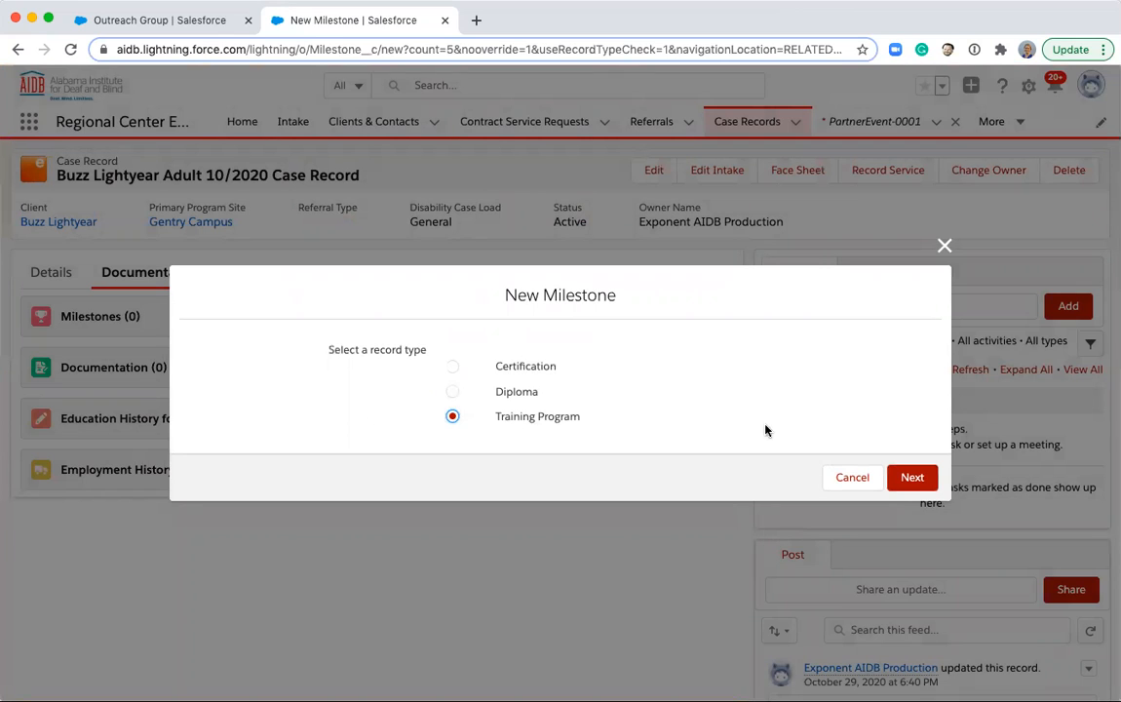
left_click(526, 374)
left_click(913, 477)
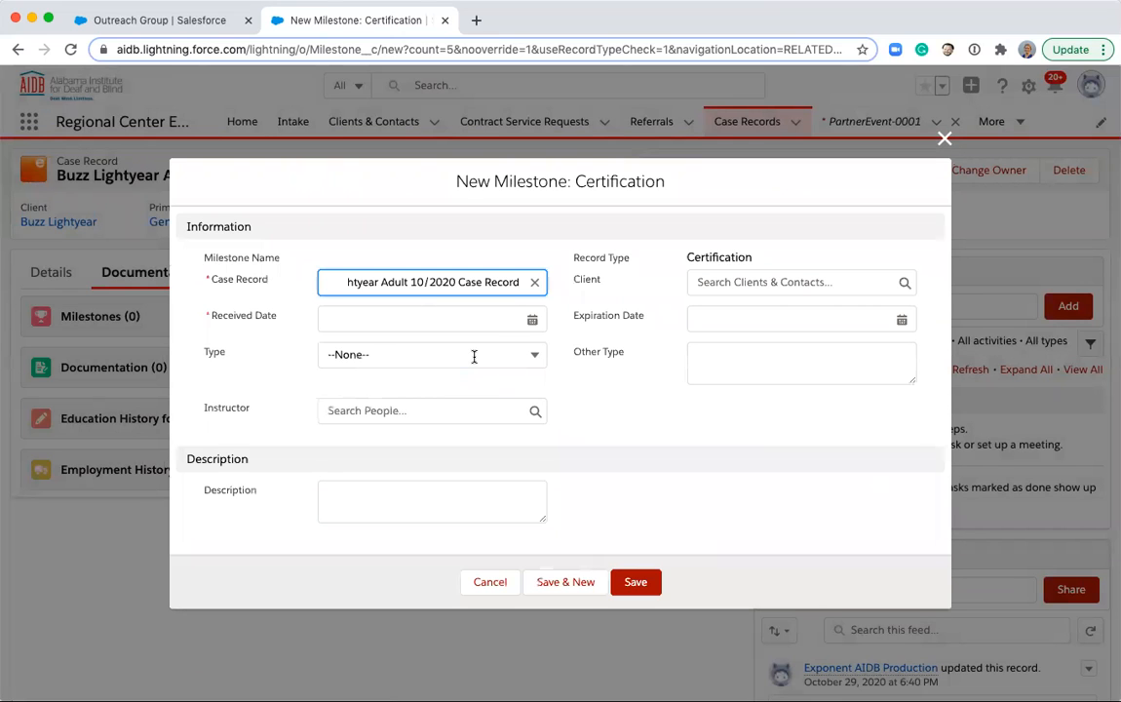
Assign the milestone to the first suggested client, with received date 11/22/2020 and expiration date 11/22/2021.
left_click(732, 282)
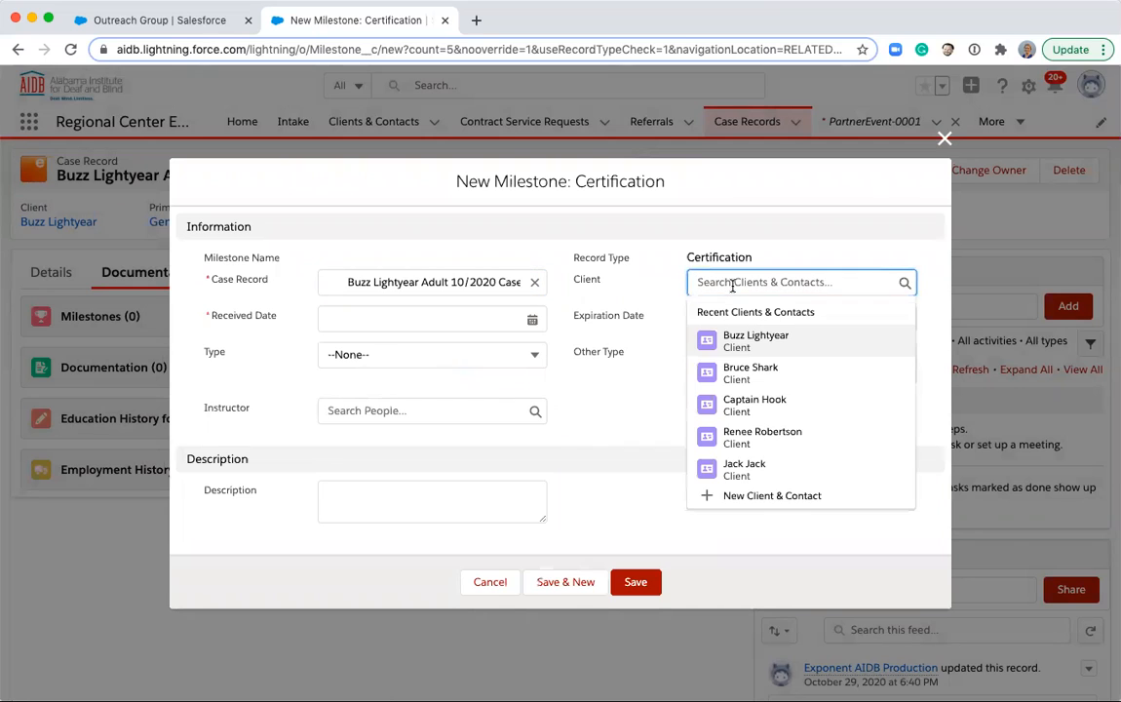
left_click(733, 337)
left_click(346, 328)
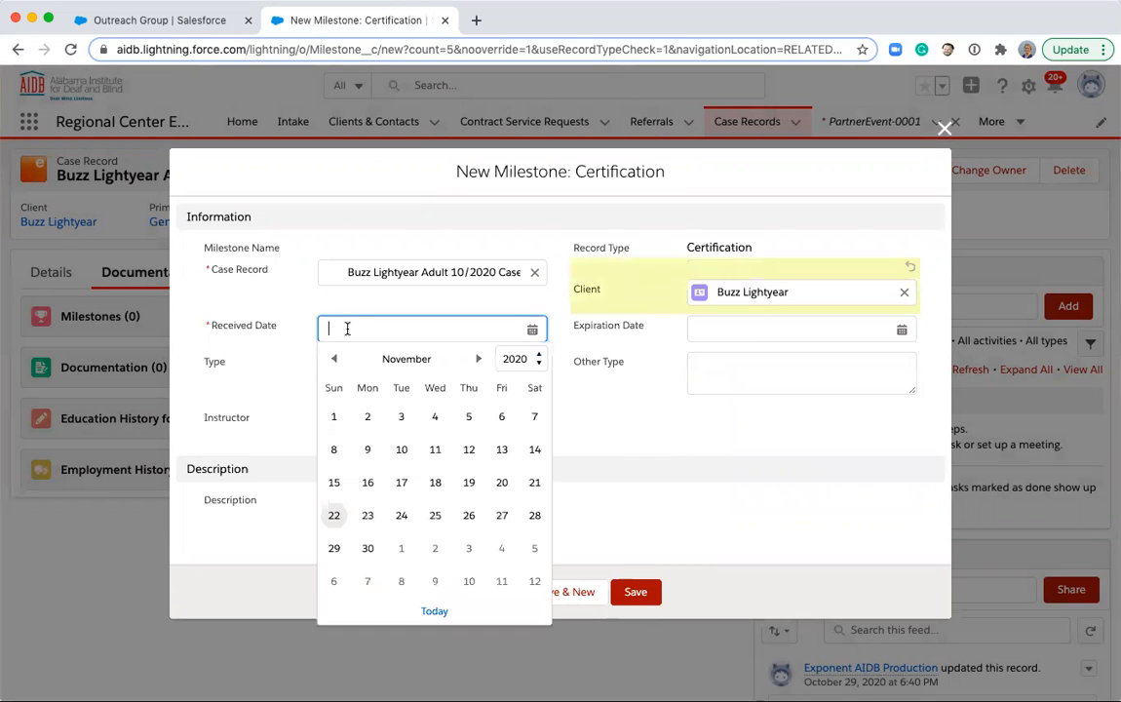
left_click(334, 515)
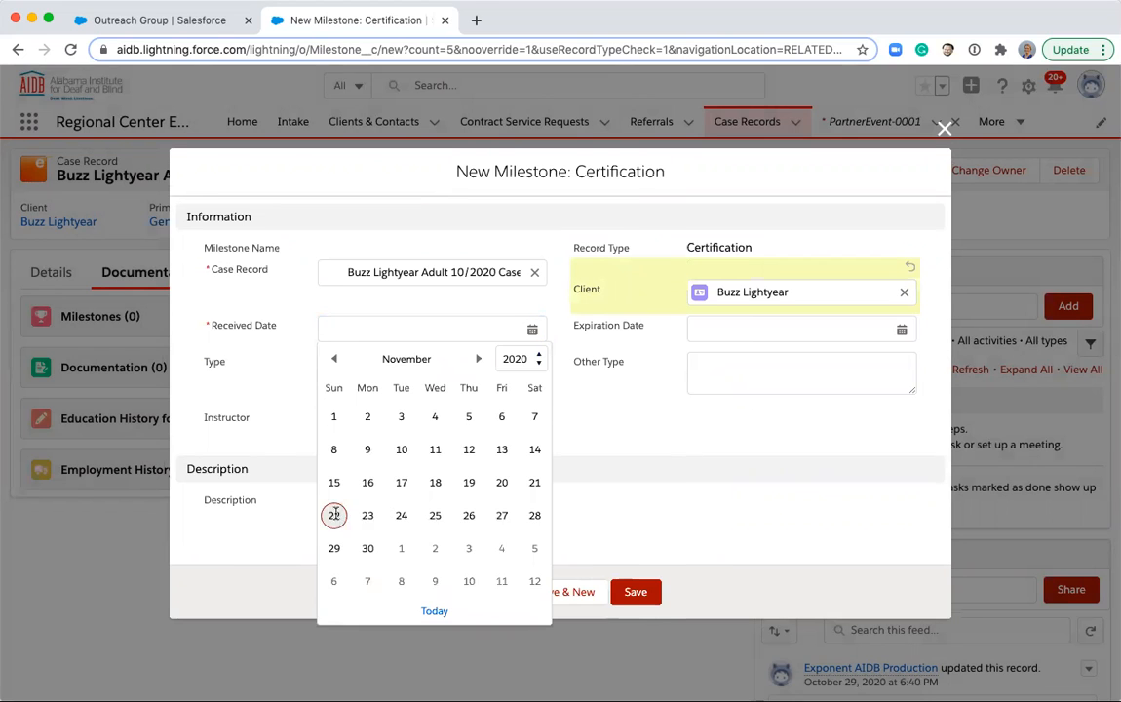
left_click(748, 320)
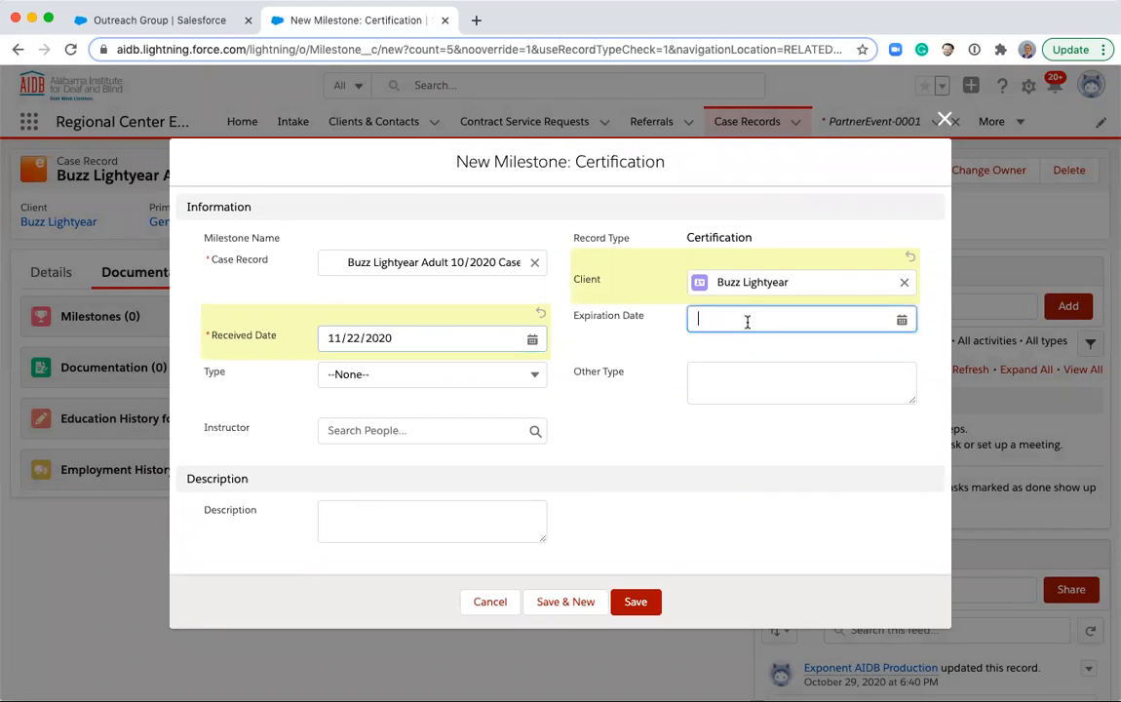
left_click(703, 507)
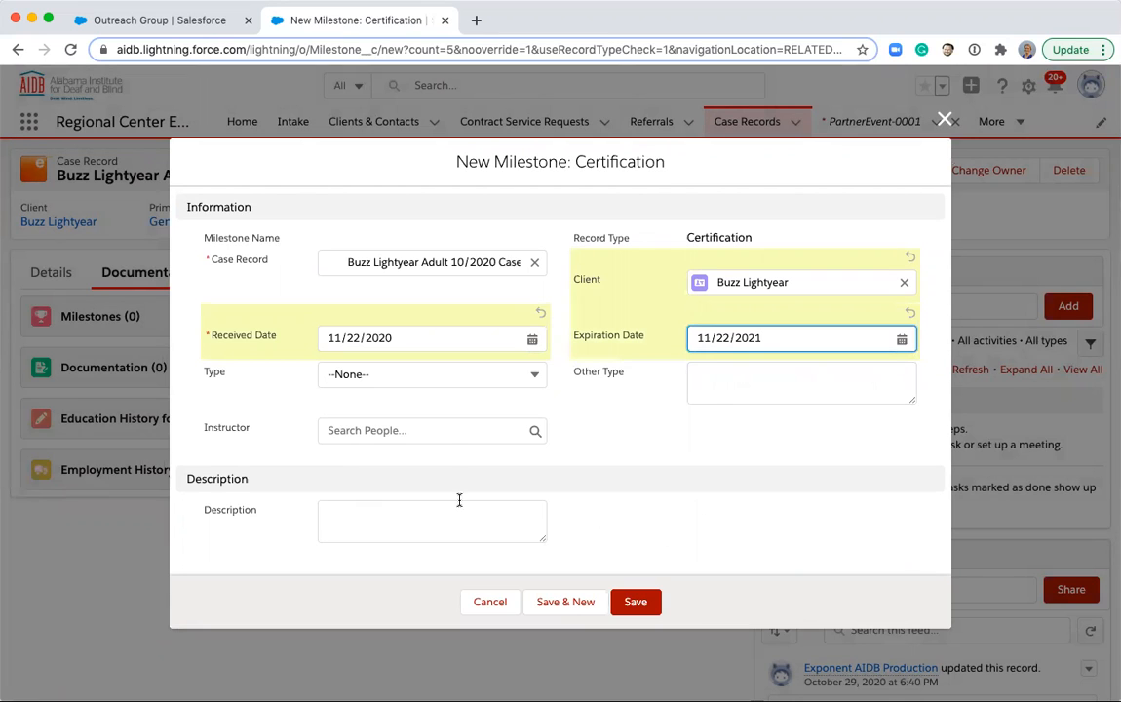
Set the milestone type to Forklift Certification, leave the other type and description empty, and save the milestone.
left_click(450, 375)
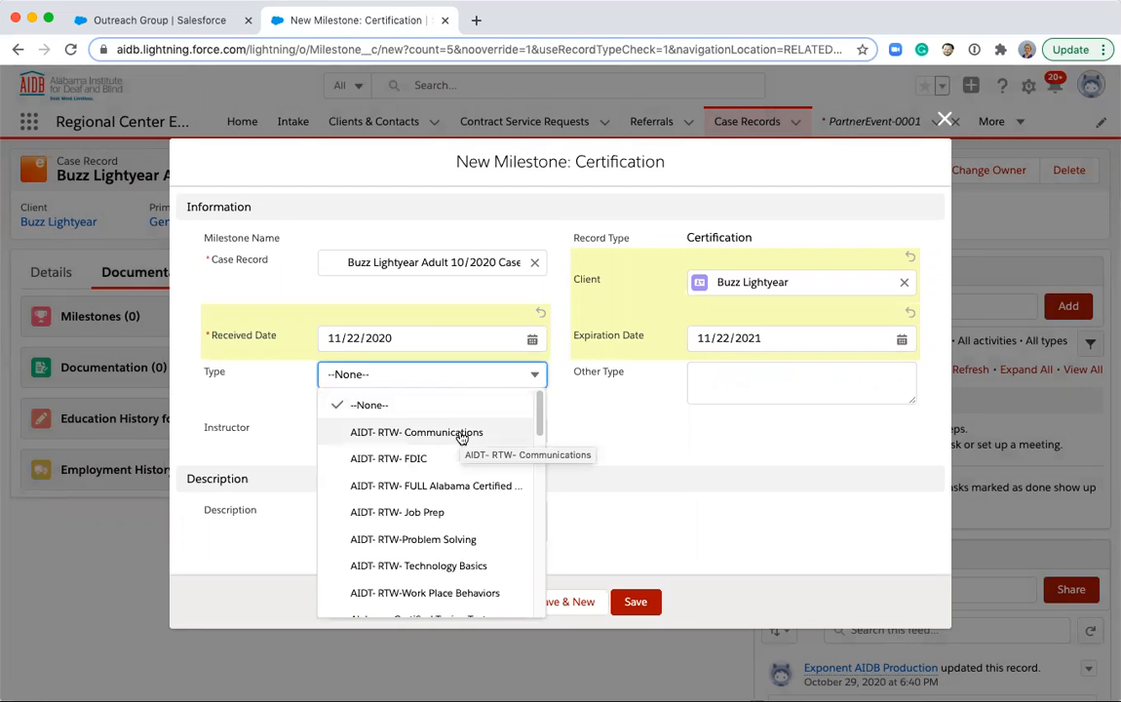
scroll(459, 470, "down", 3)
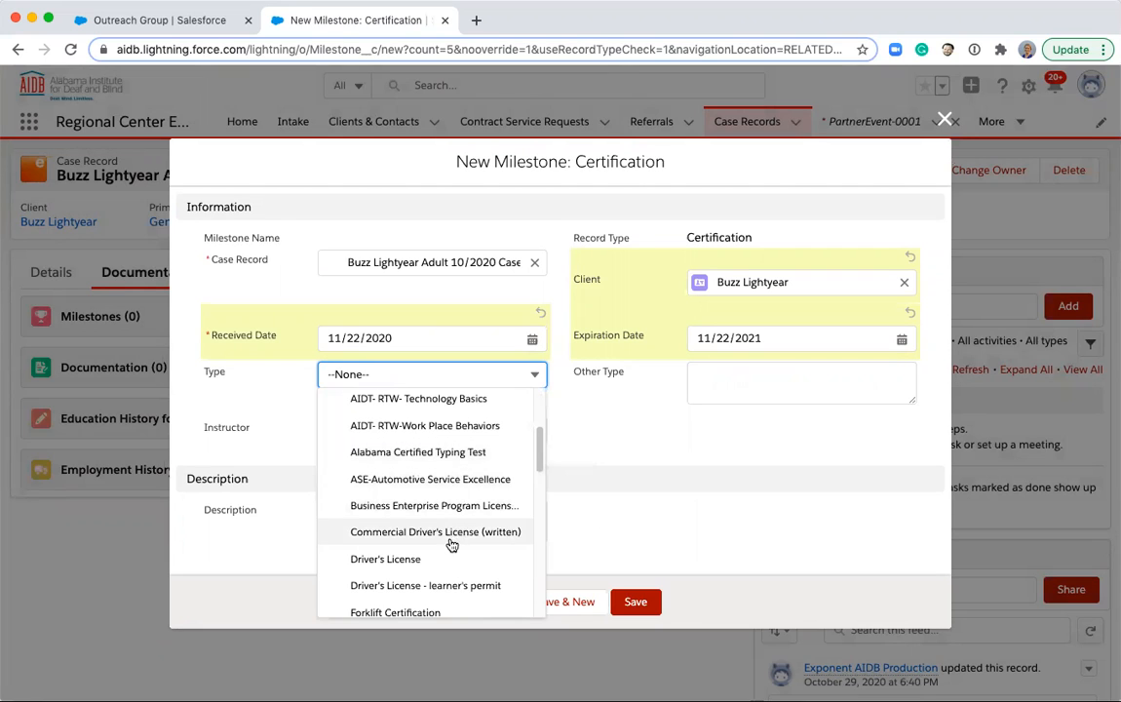
scroll(452, 577, "down", 1)
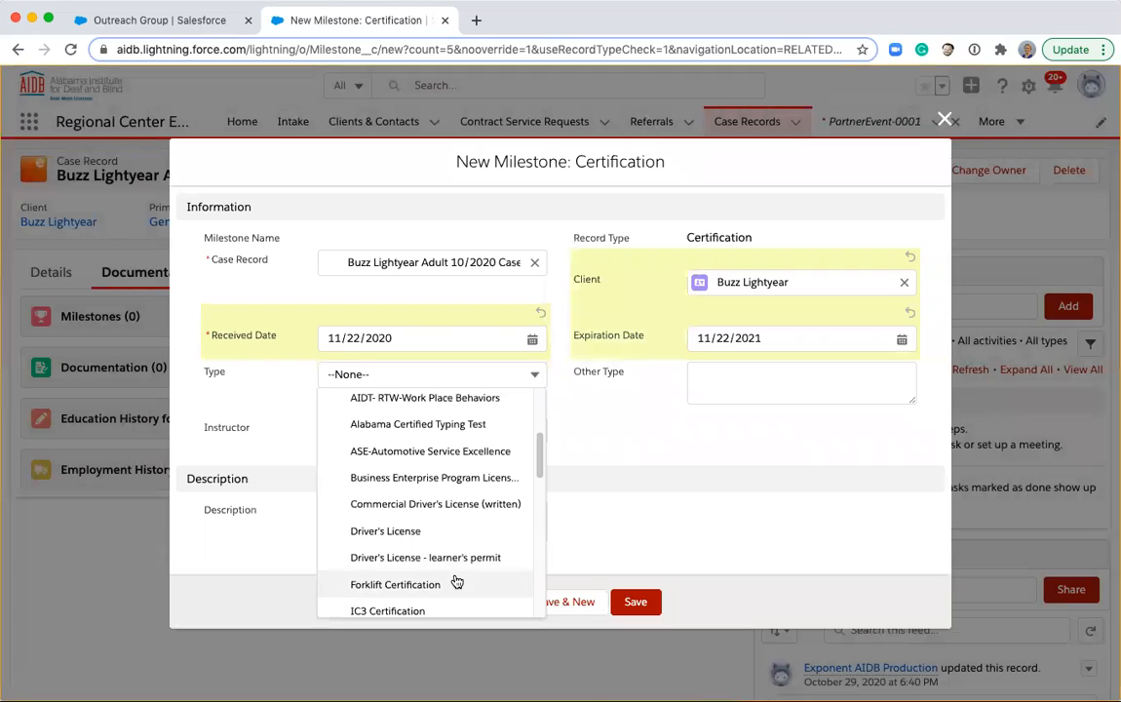
left_click(456, 583)
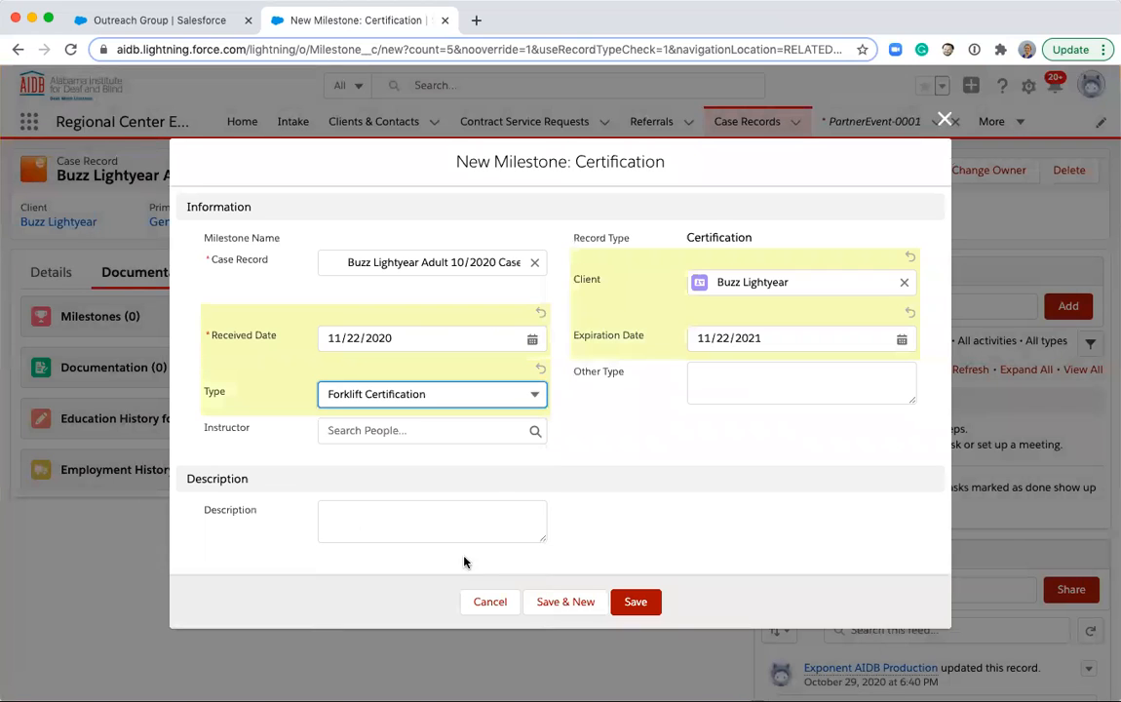
left_click(770, 380)
left_click(605, 422)
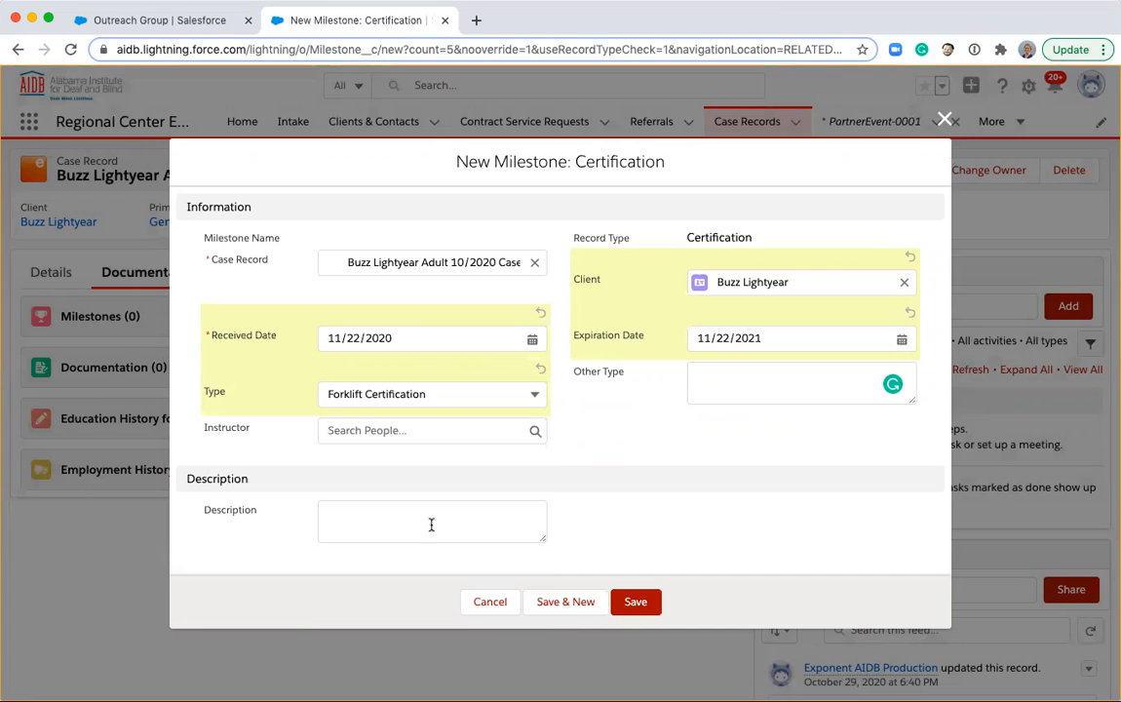
left_click(342, 518)
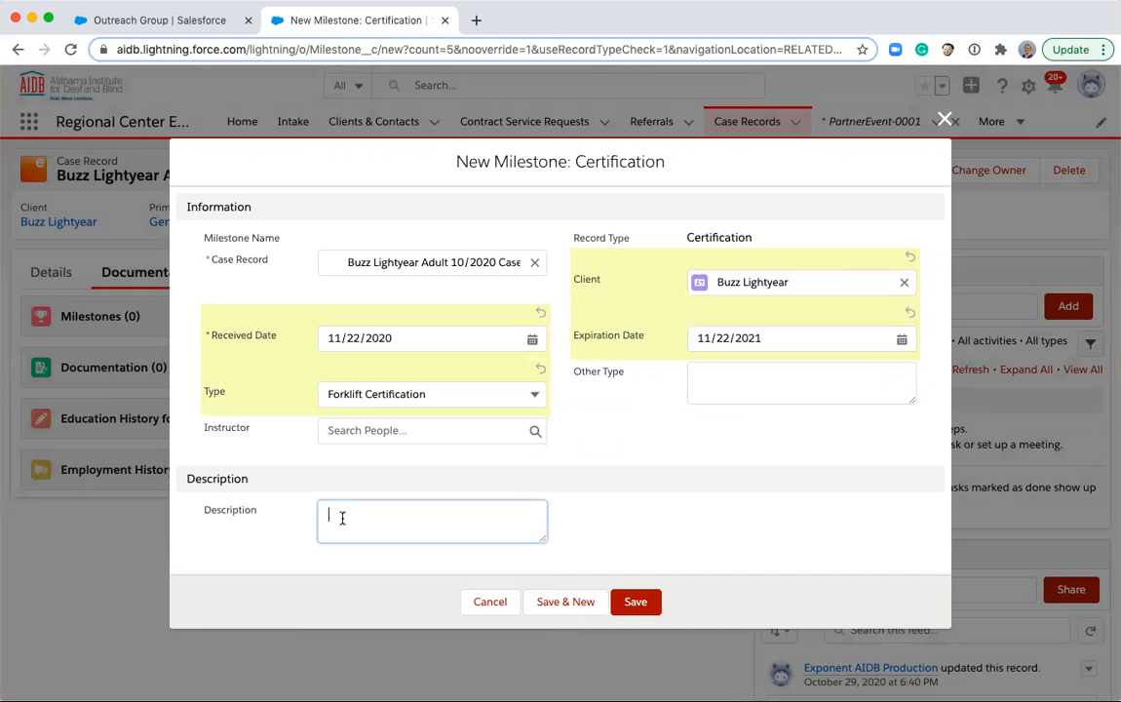
left_click(291, 543)
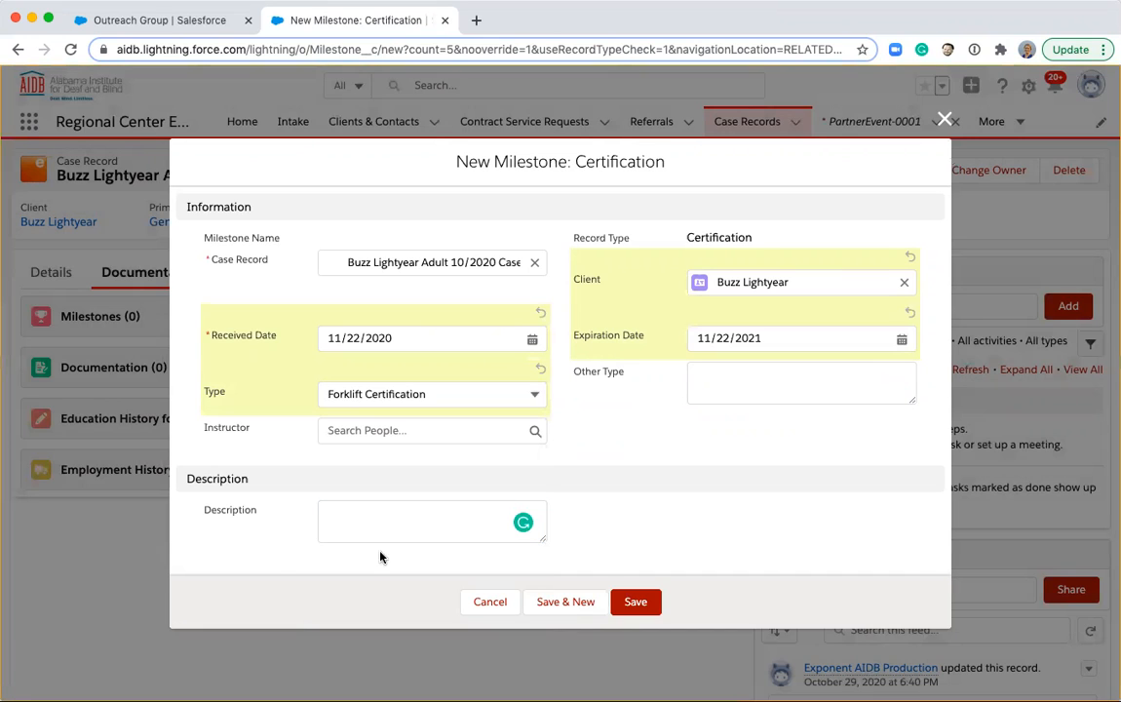
left_click(637, 605)
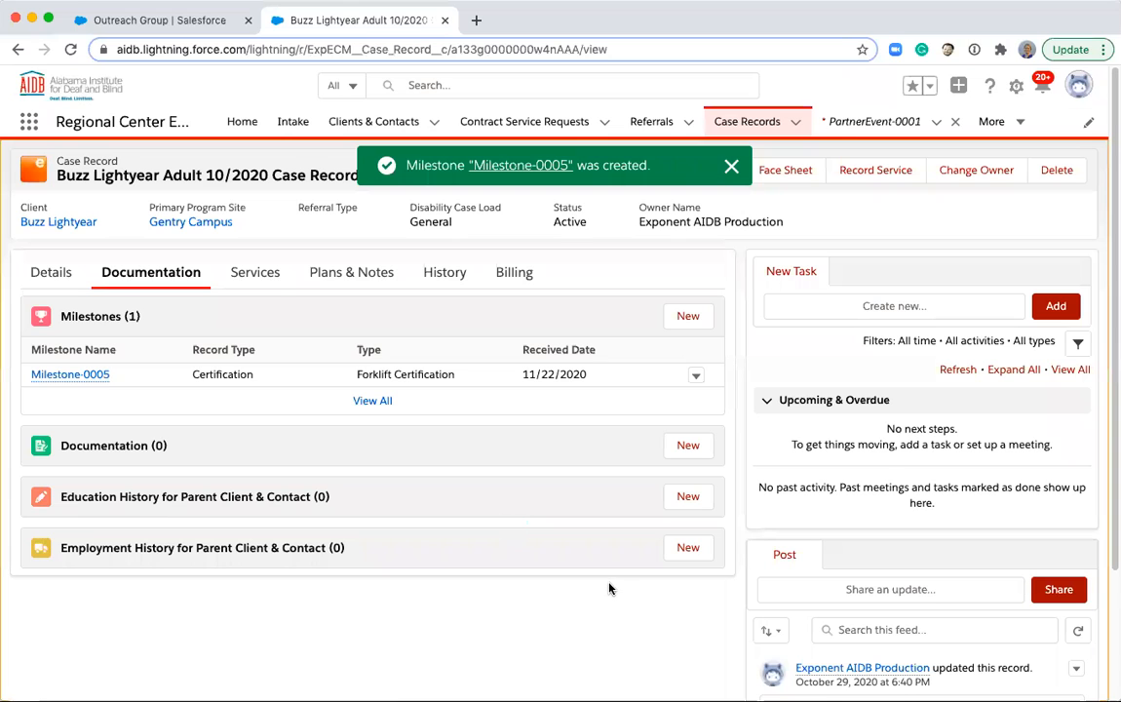
left_click(671, 325)
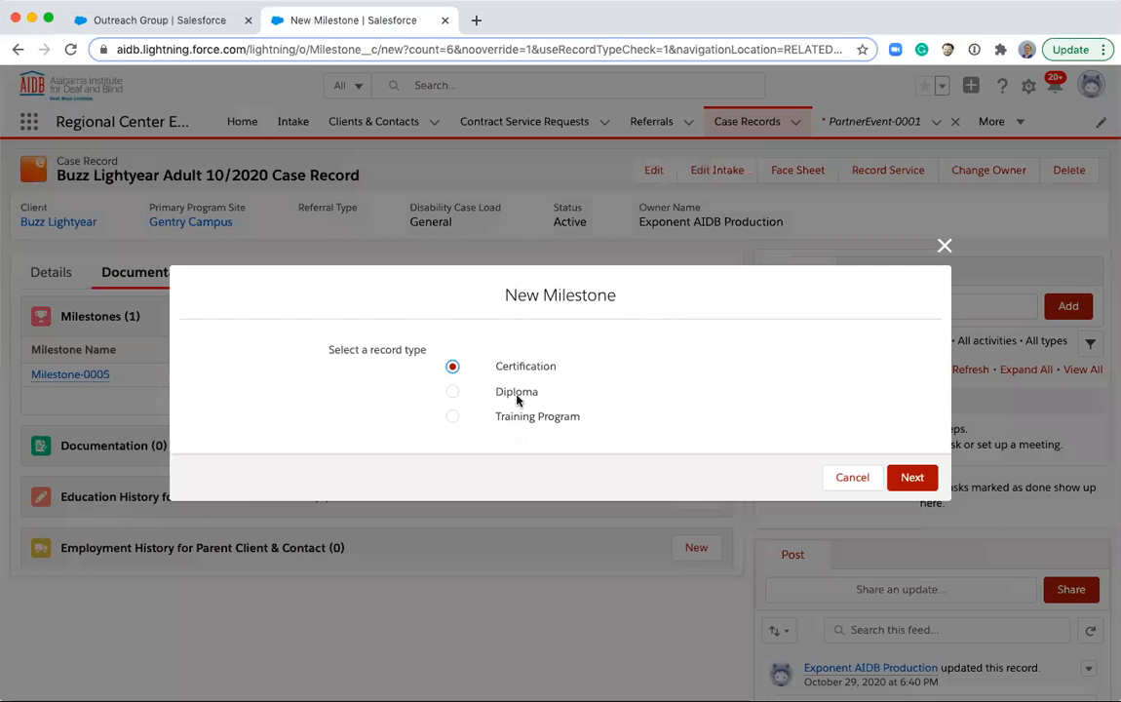
left_click(516, 392)
left_click(847, 481)
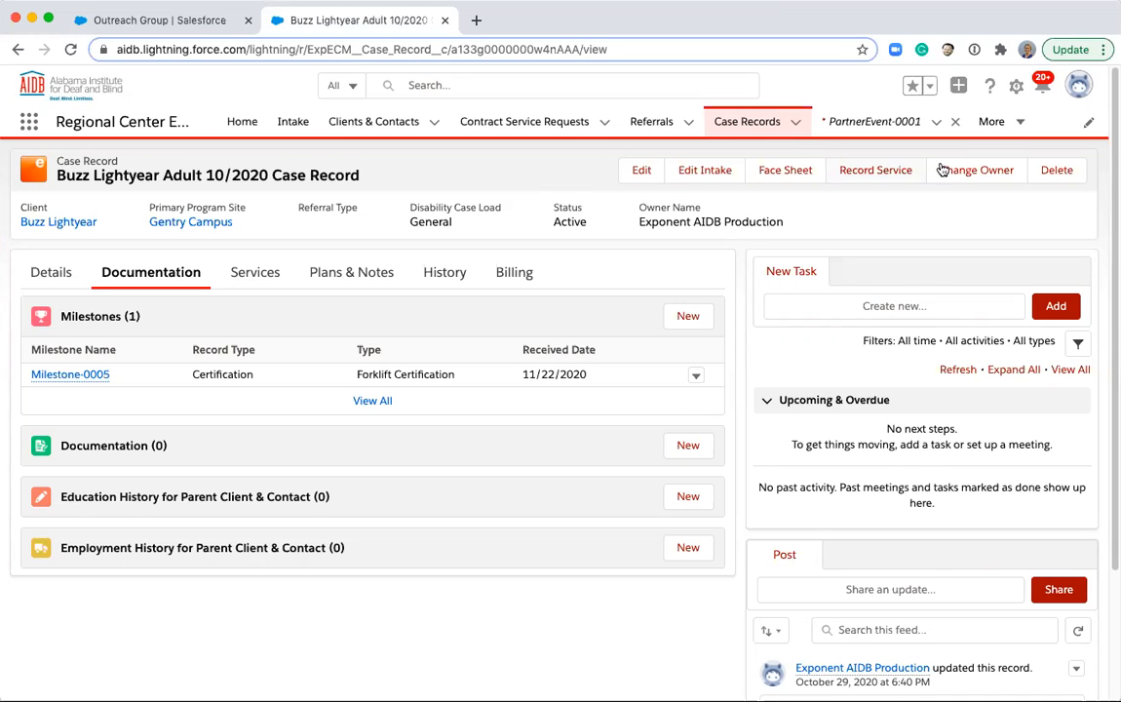
Switch to the Gentry/AFCB ECM app and open the equipment records of the Gentry Campus program site.
left_click(992, 125)
left_click(31, 123)
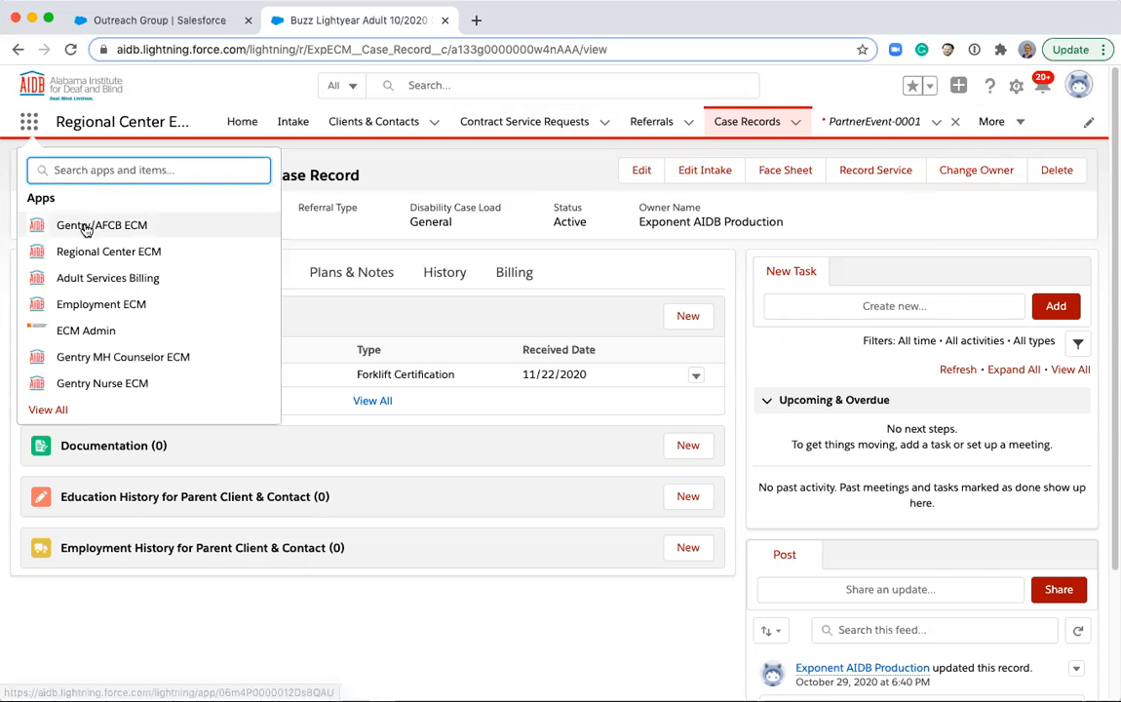
left_click(86, 226)
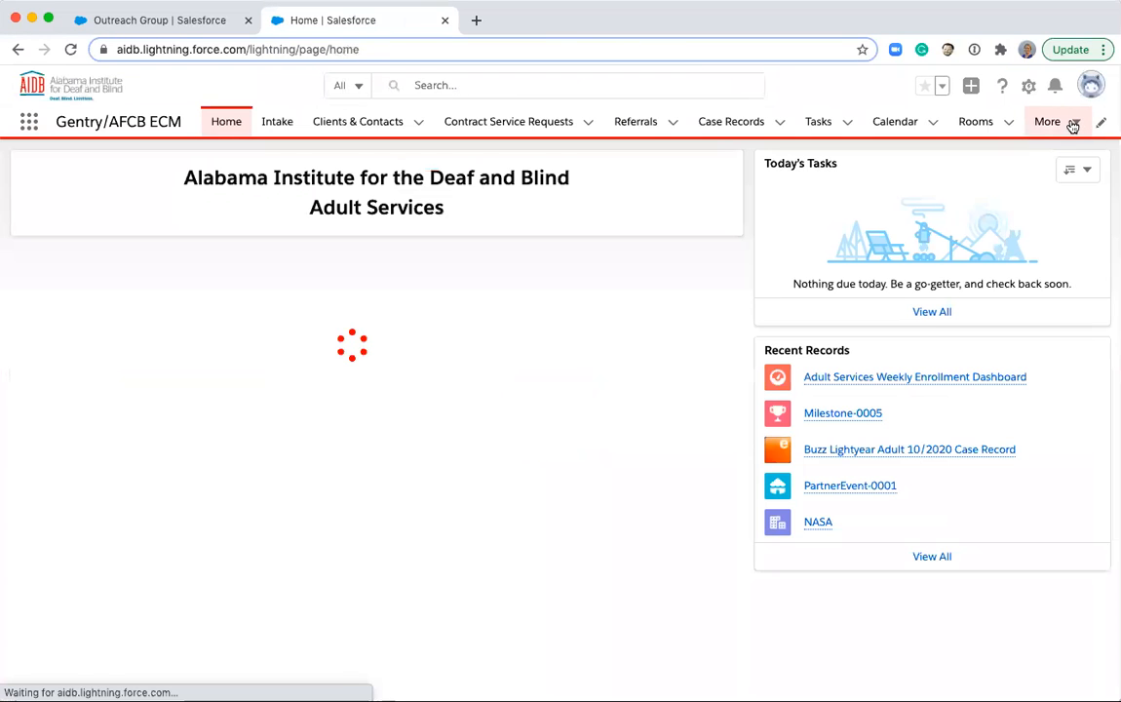
left_click(1072, 124)
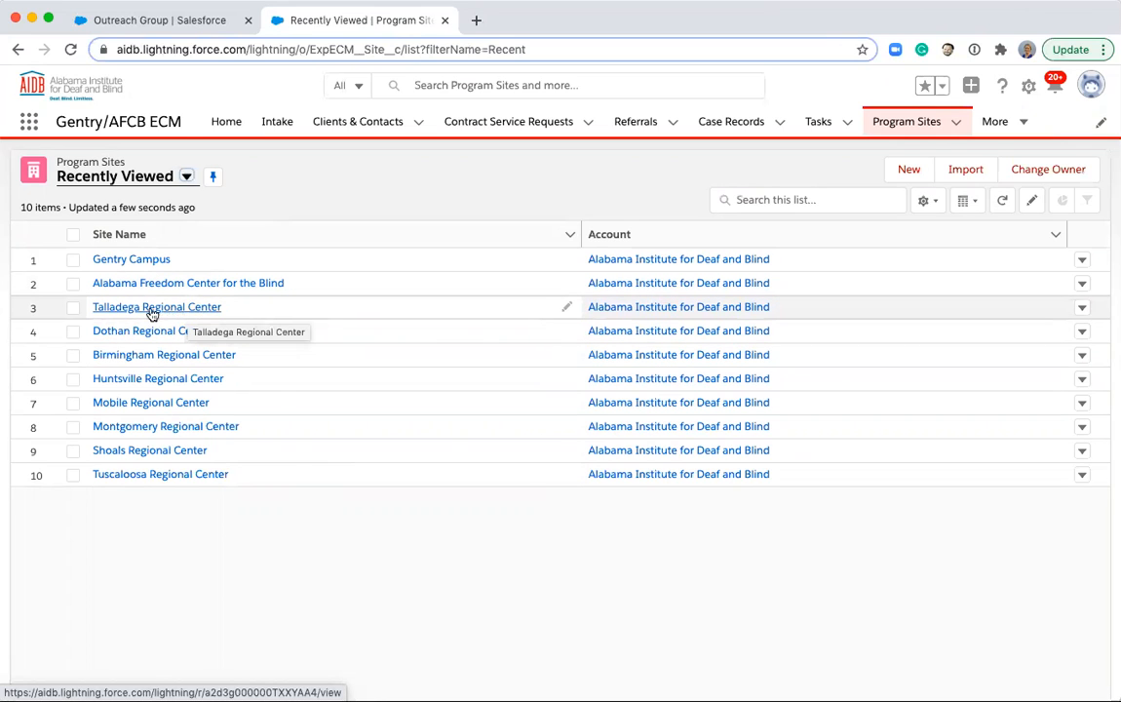
left_click(131, 260)
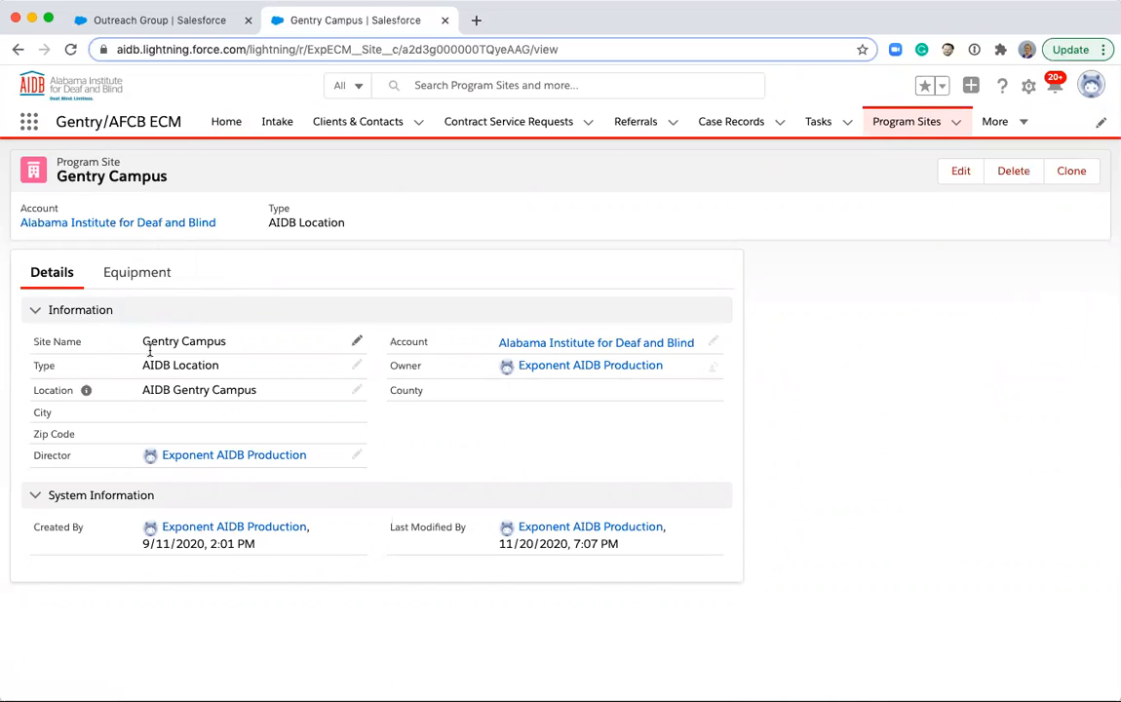
left_click(116, 279)
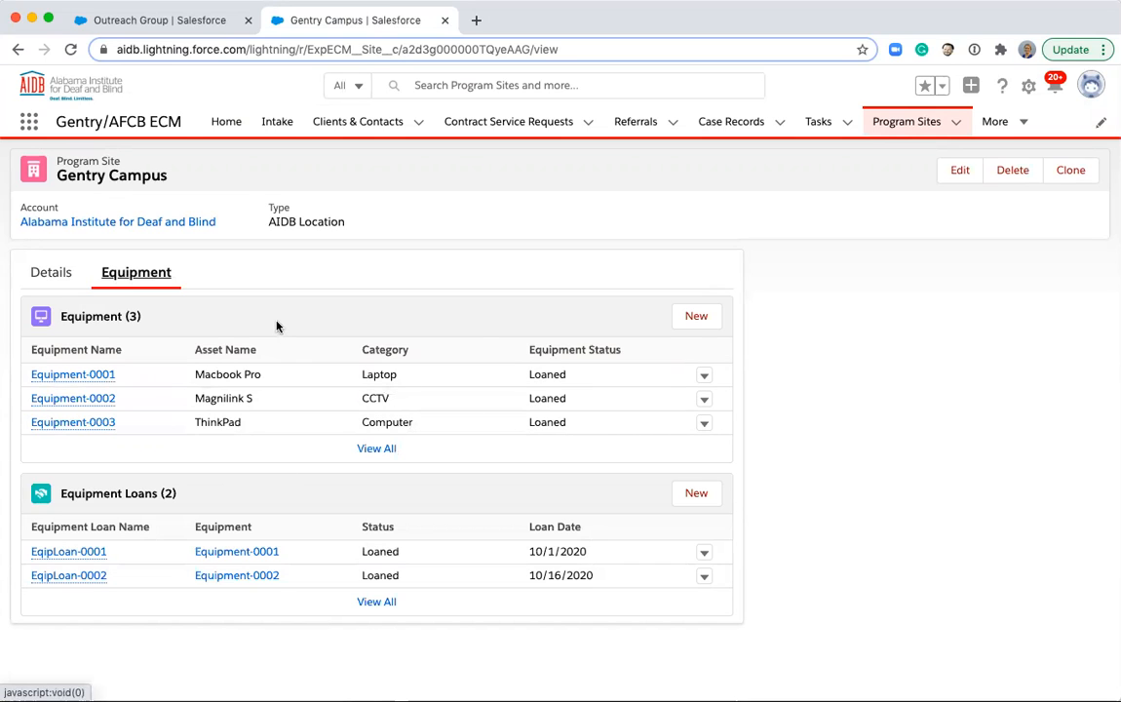
Start a new equipment record for Gentry Campus with asset name Macbook Pro, leaving location detail and funder empty.
left_click(685, 325)
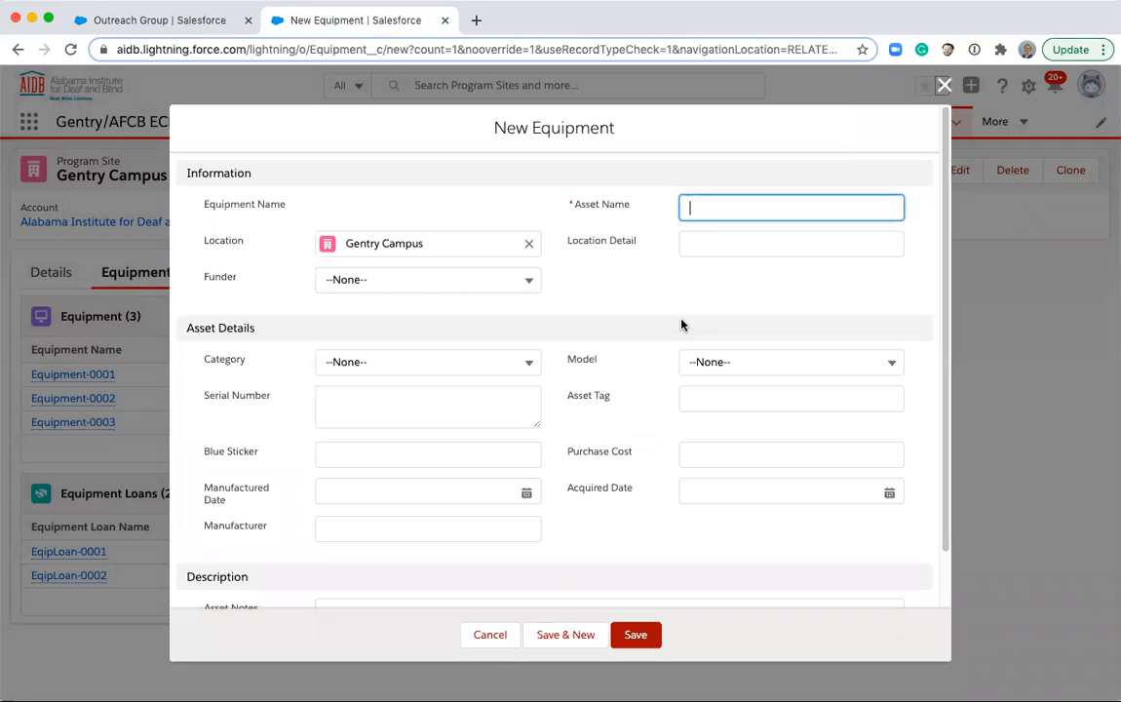
type("L")
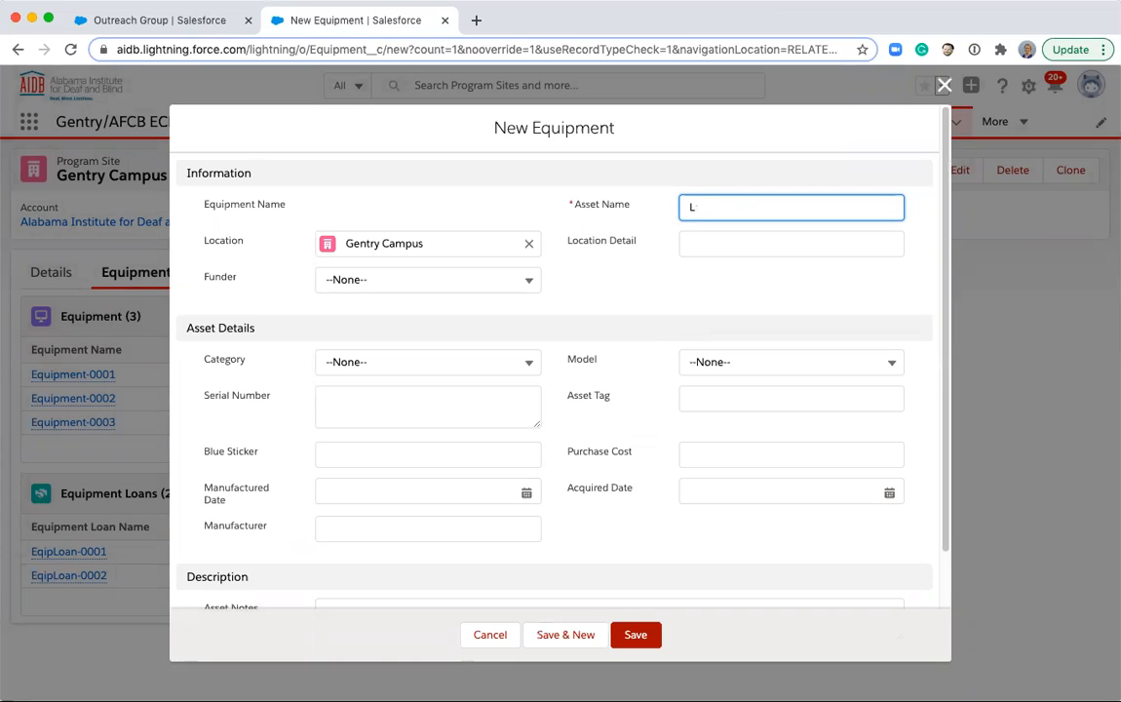
type("ap Macbook Pro")
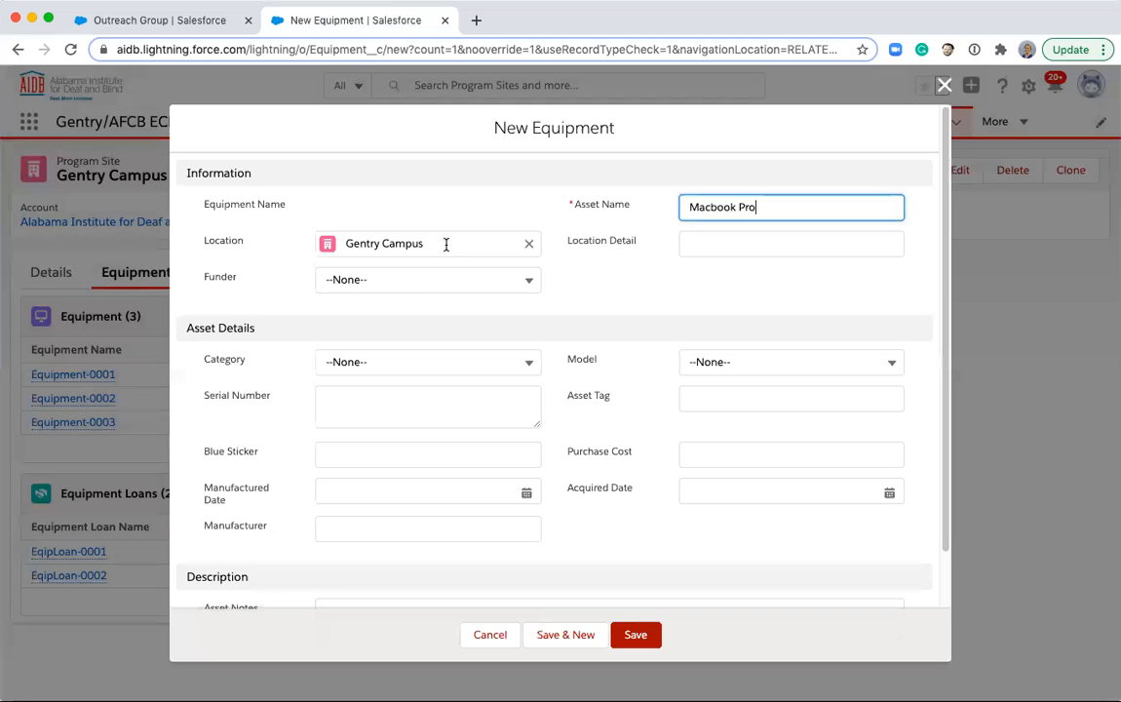
left_click(700, 240)
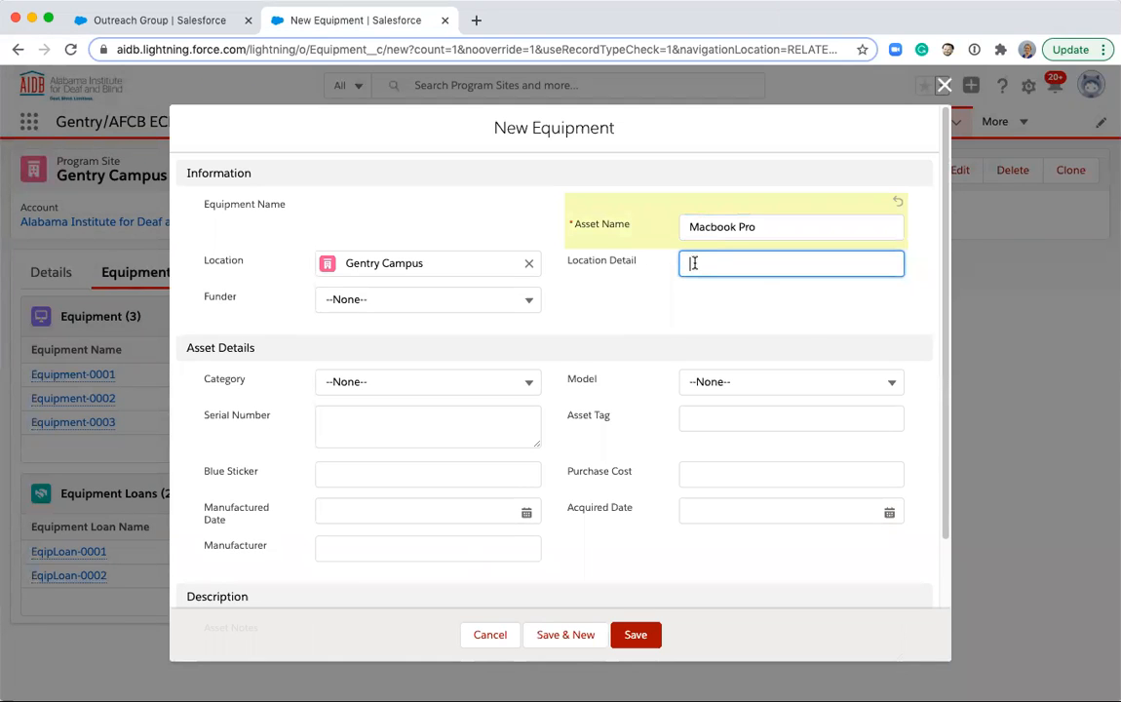
left_click(436, 304)
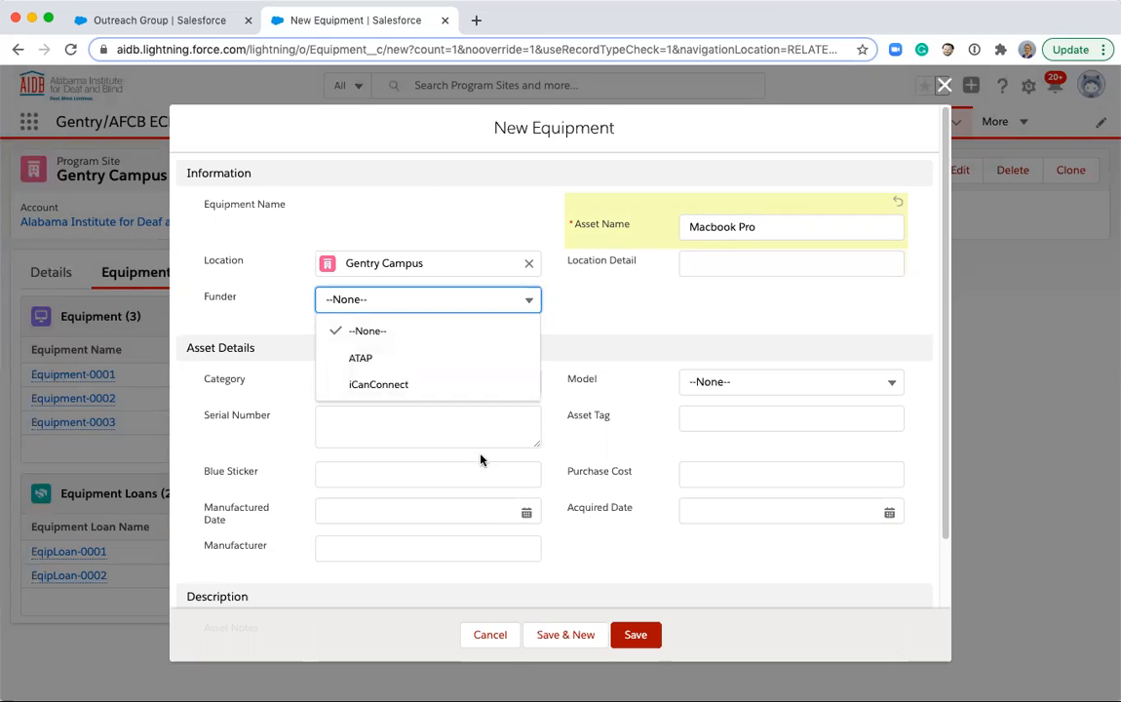
left_click(560, 384)
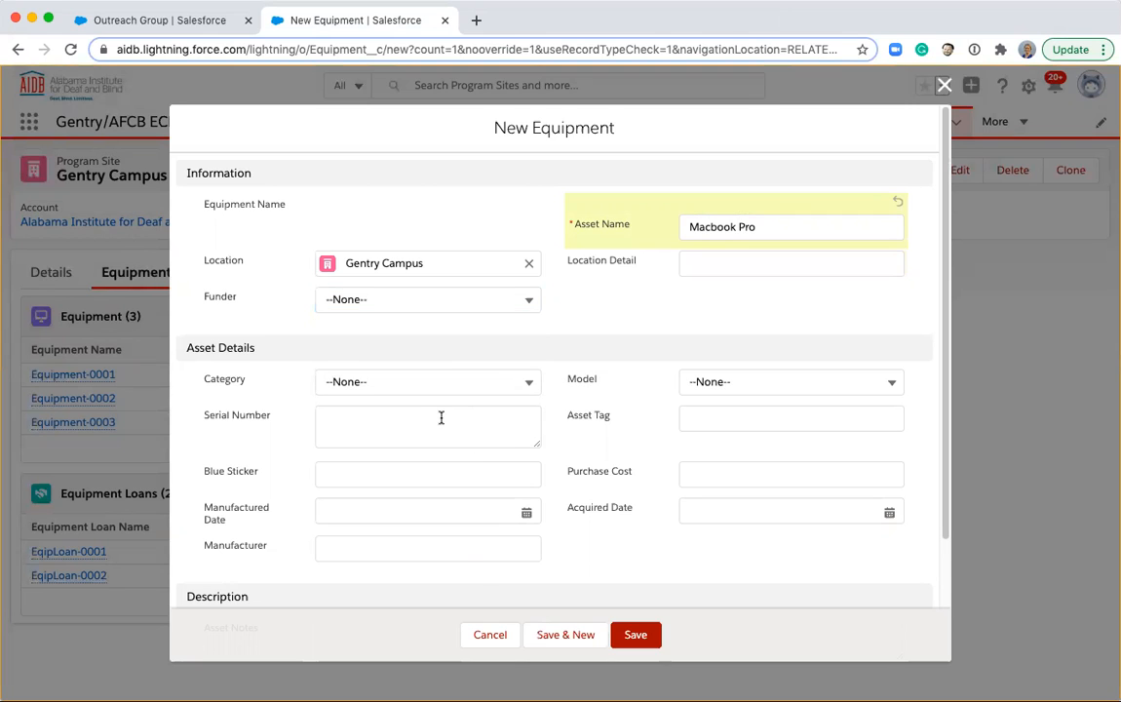
Set the new equipment's category to Laptop, leave the model and remaining asset details empty, and save the record.
scroll(441, 418, "down", 2)
left_click(406, 285)
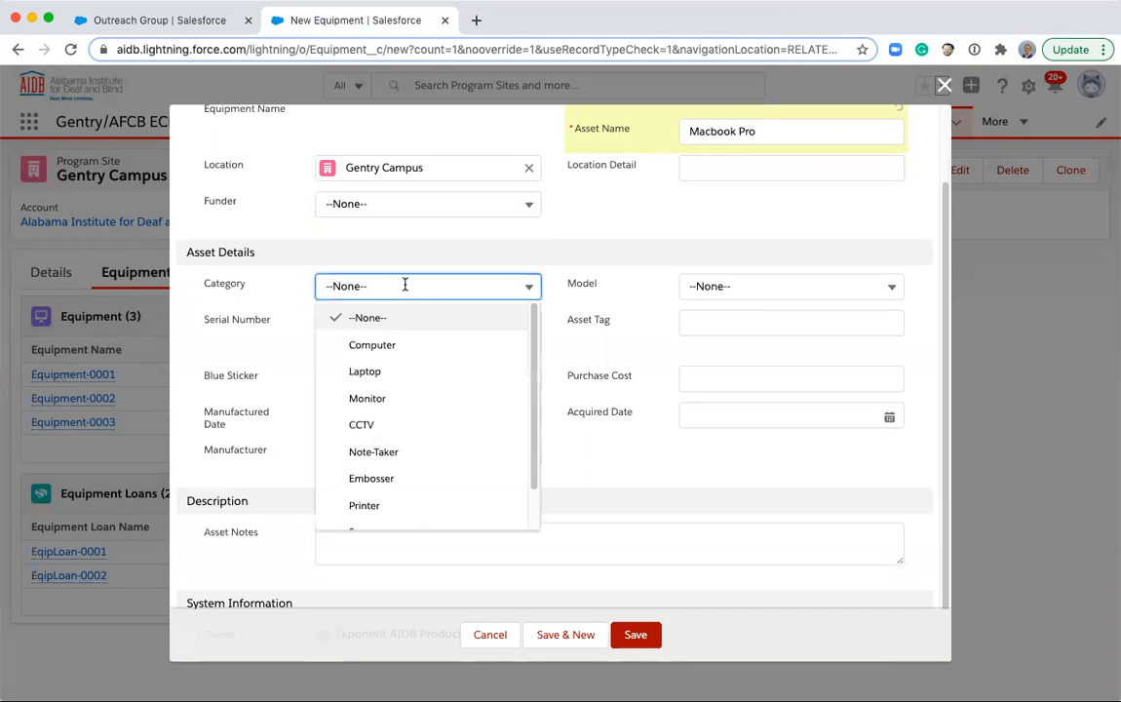
left_click(397, 370)
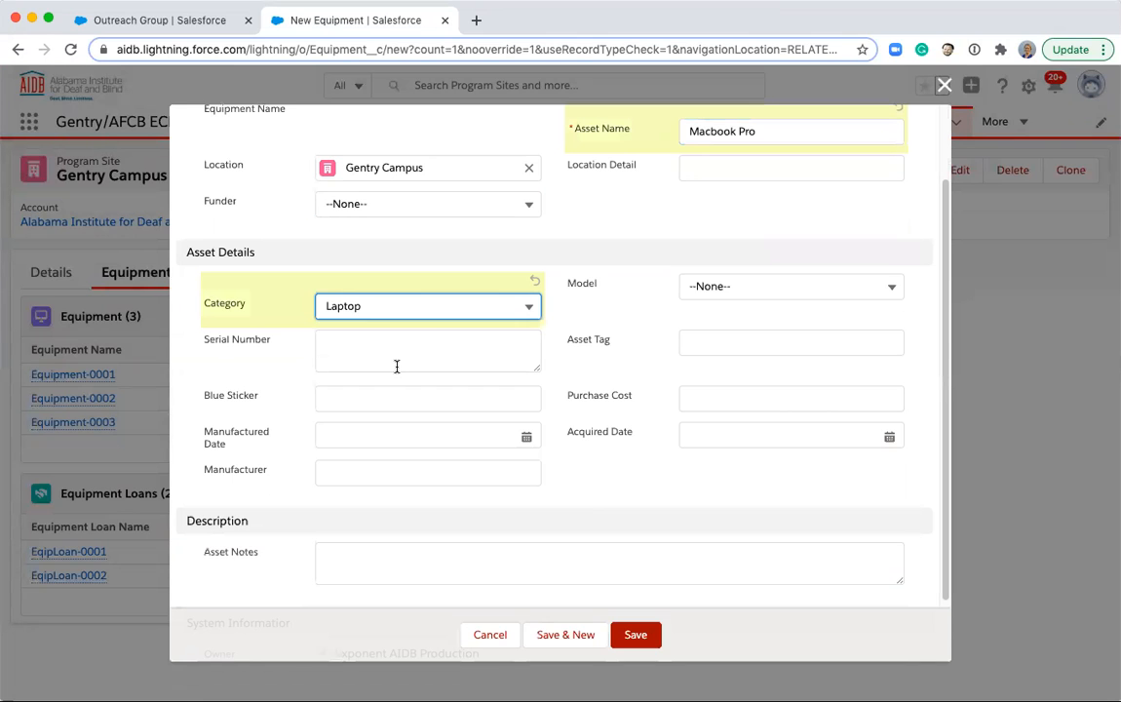
left_click(744, 285)
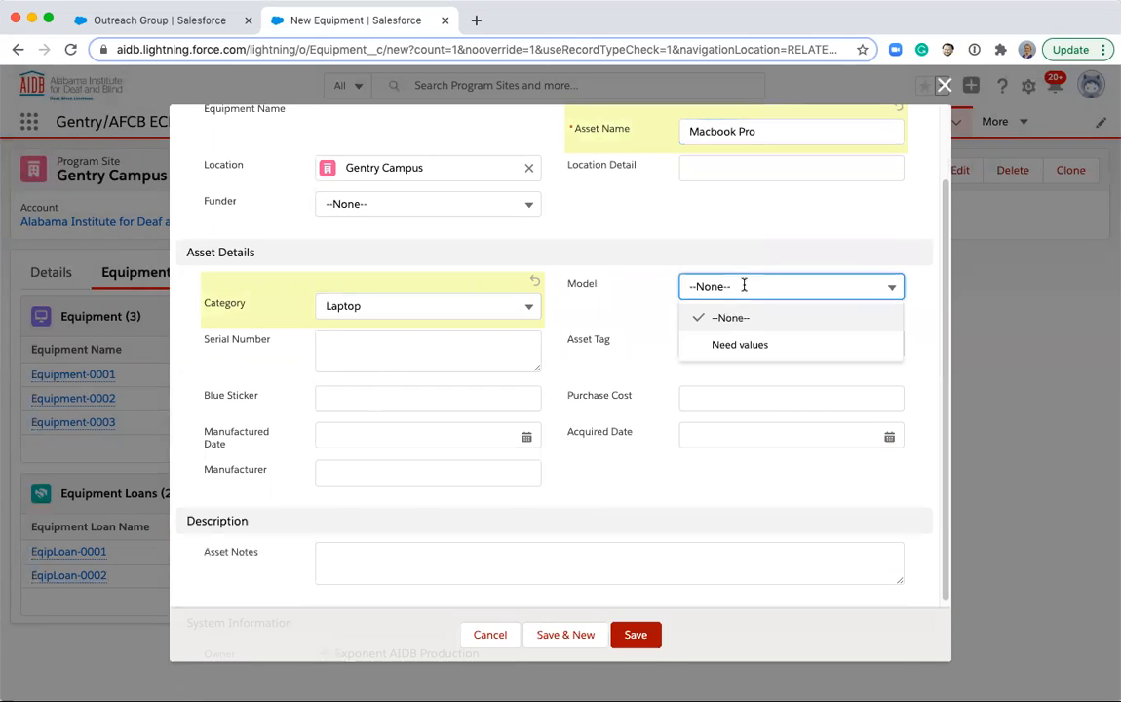
left_click(618, 305)
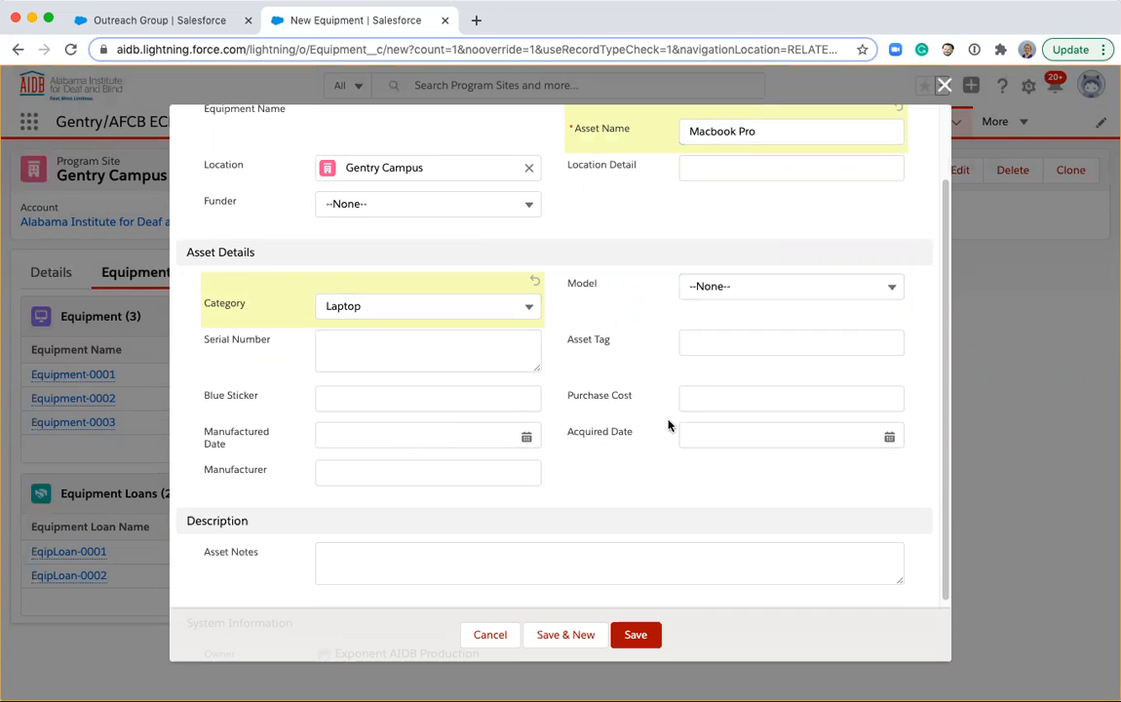
scroll(414, 477, "down", 2)
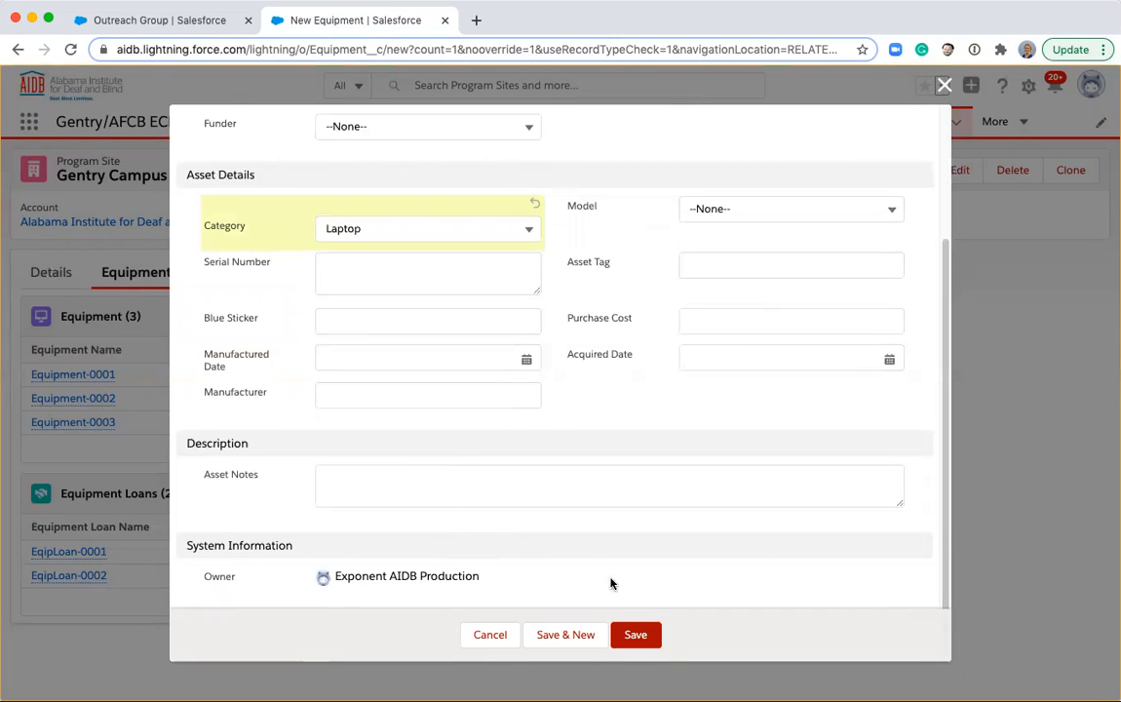
left_click(637, 636)
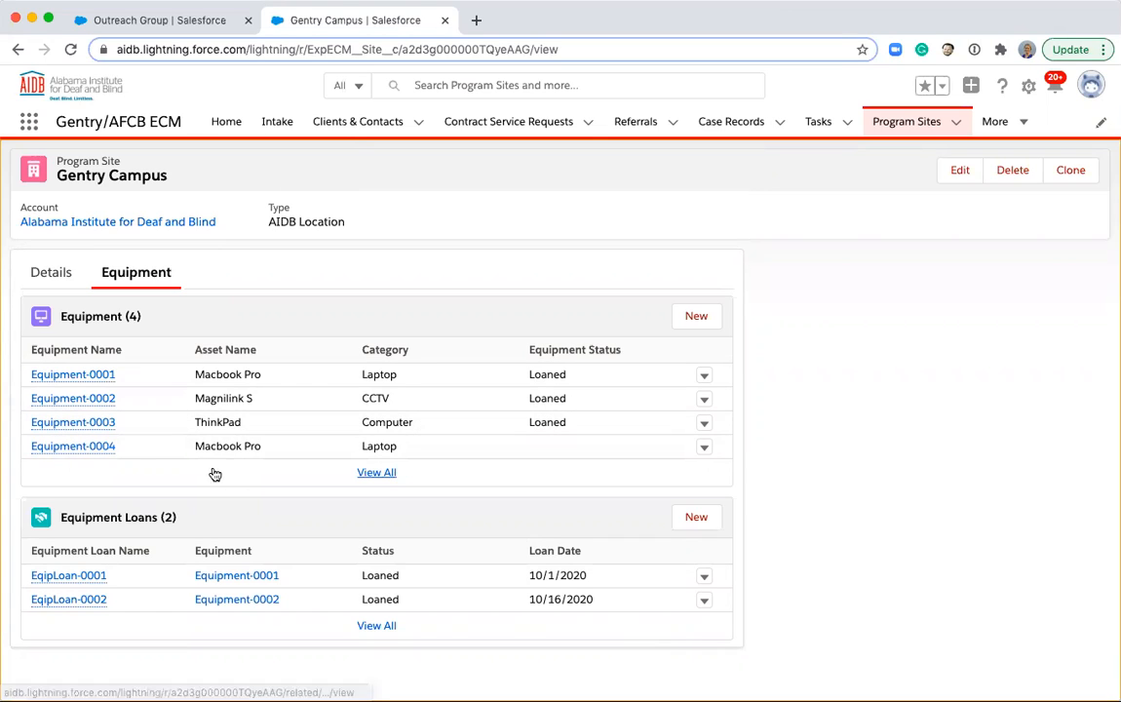
Open the newly added Macbook Pro equipment record and look through its photos and loans.
mouse_move(83, 454)
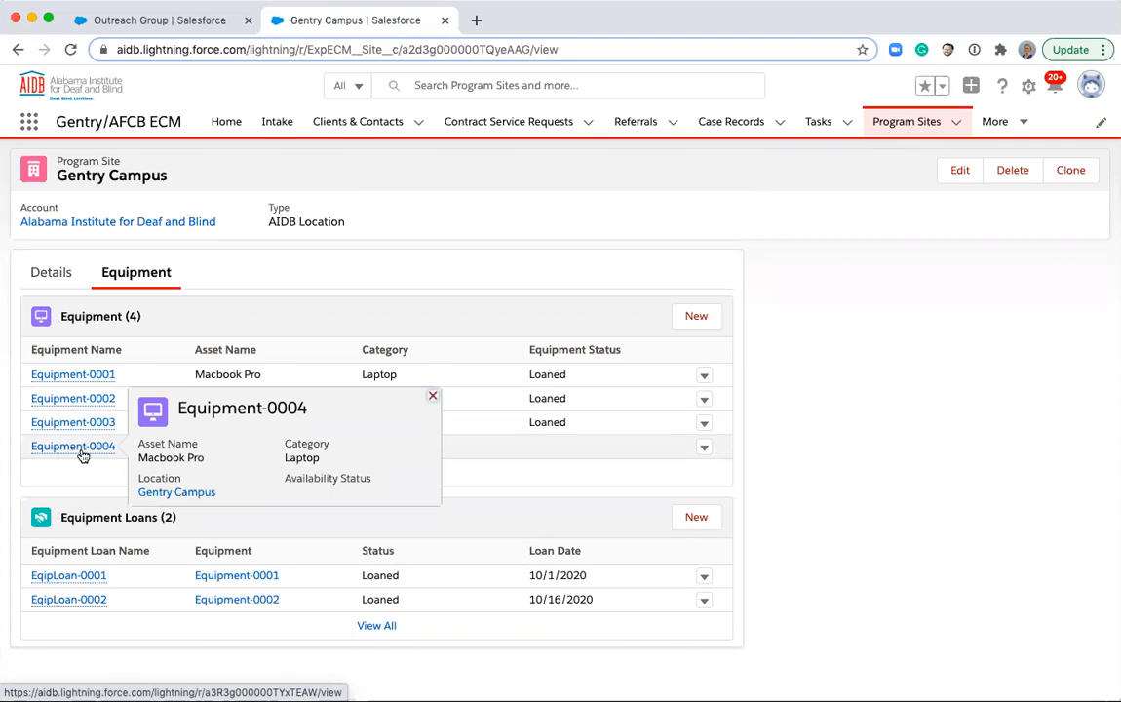
left_click(82, 451)
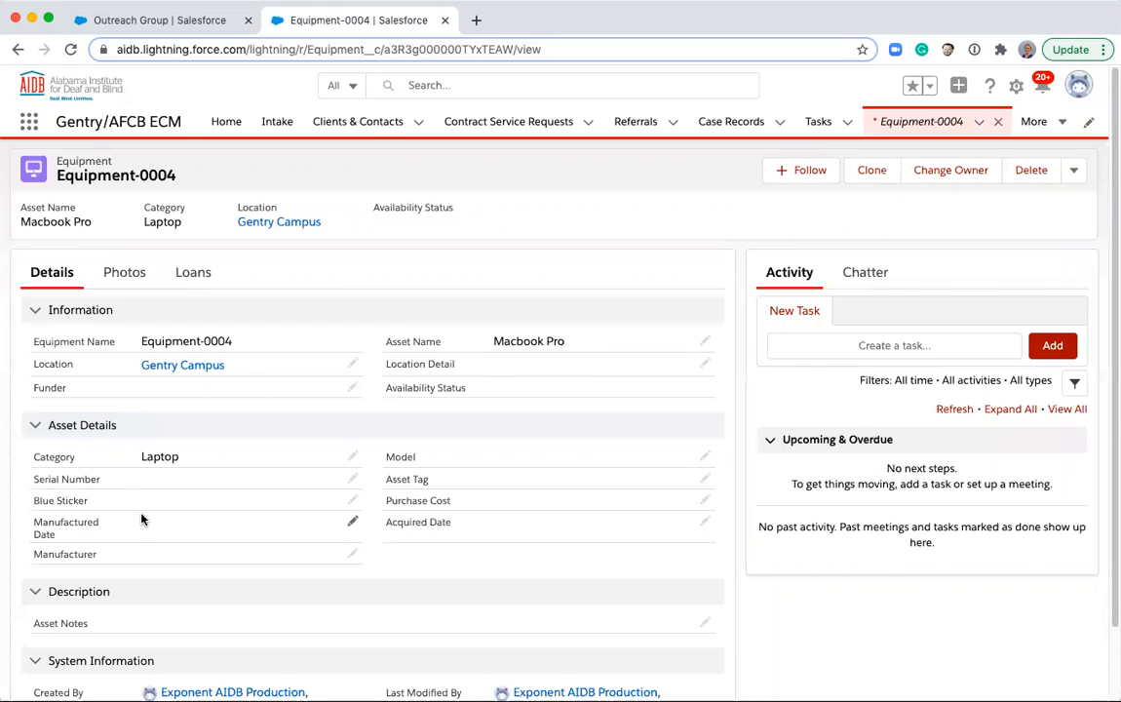
left_click(118, 280)
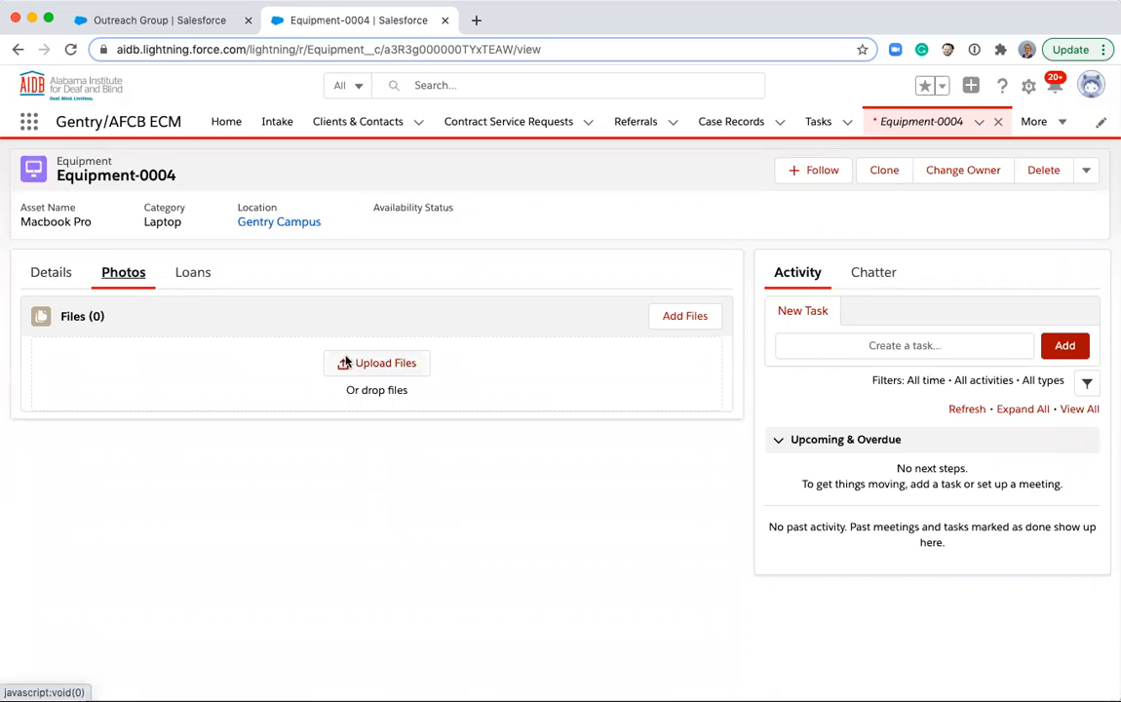
left_click(190, 274)
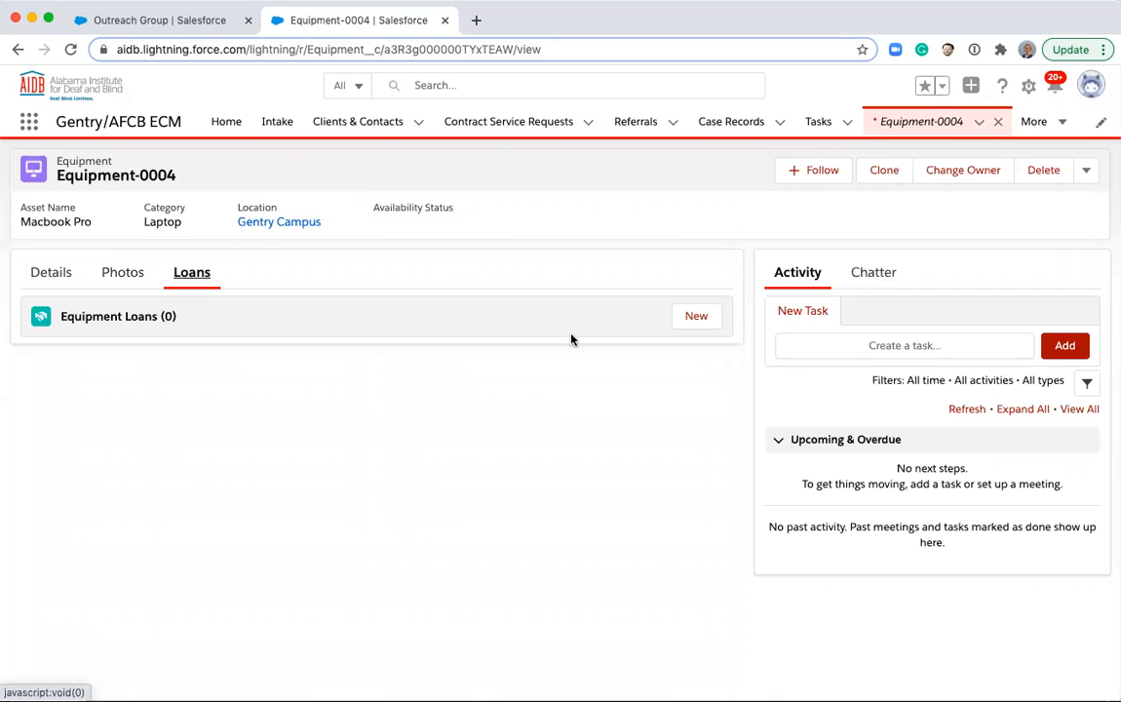
Start a new loan for this equipment with loan date 11/22/2020, status Reserved and expected return date 11/27/2020, leaving the return date empty.
left_click(694, 318)
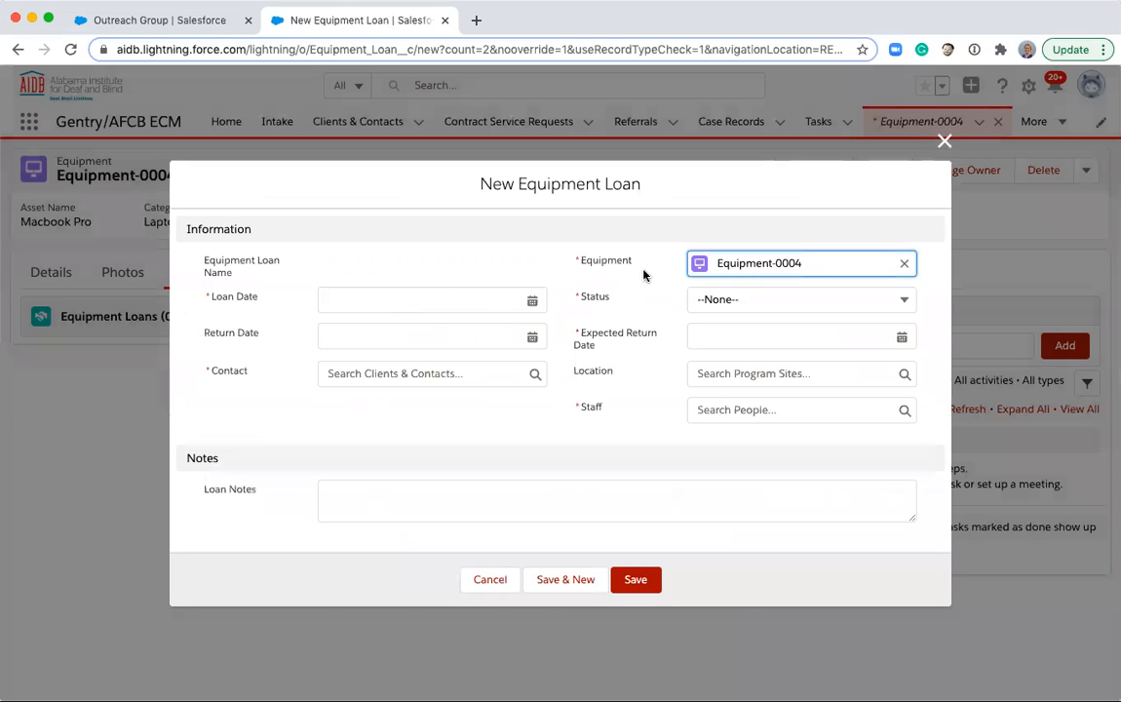
left_click(444, 293)
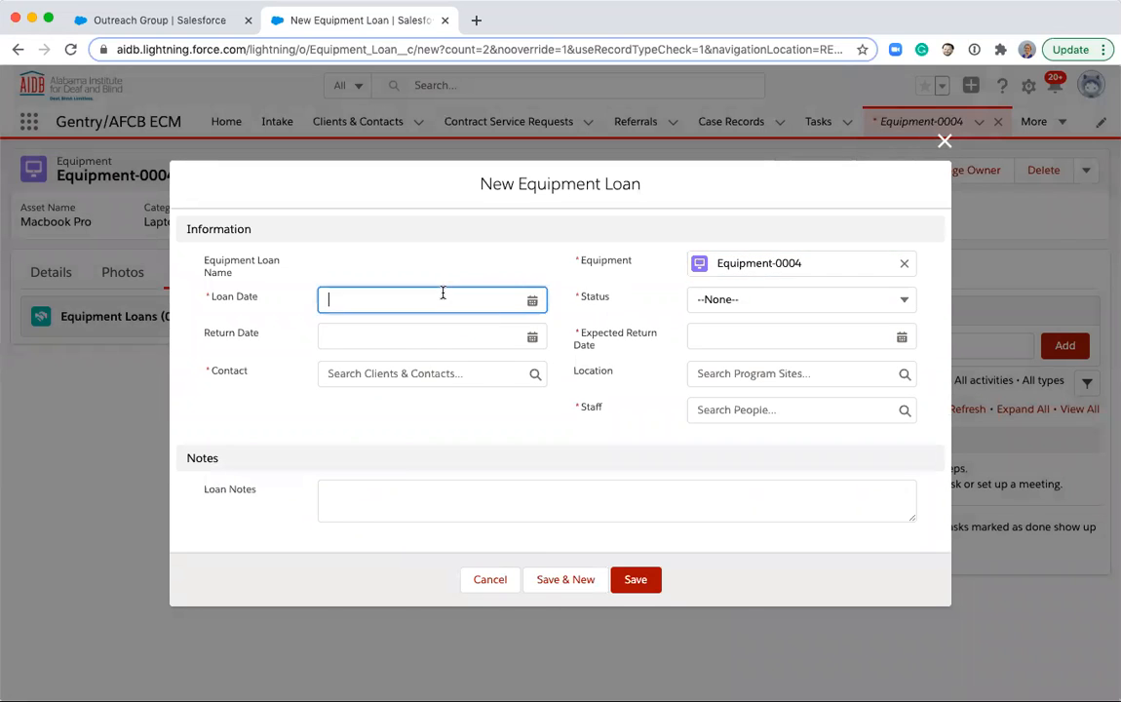
left_click(333, 486)
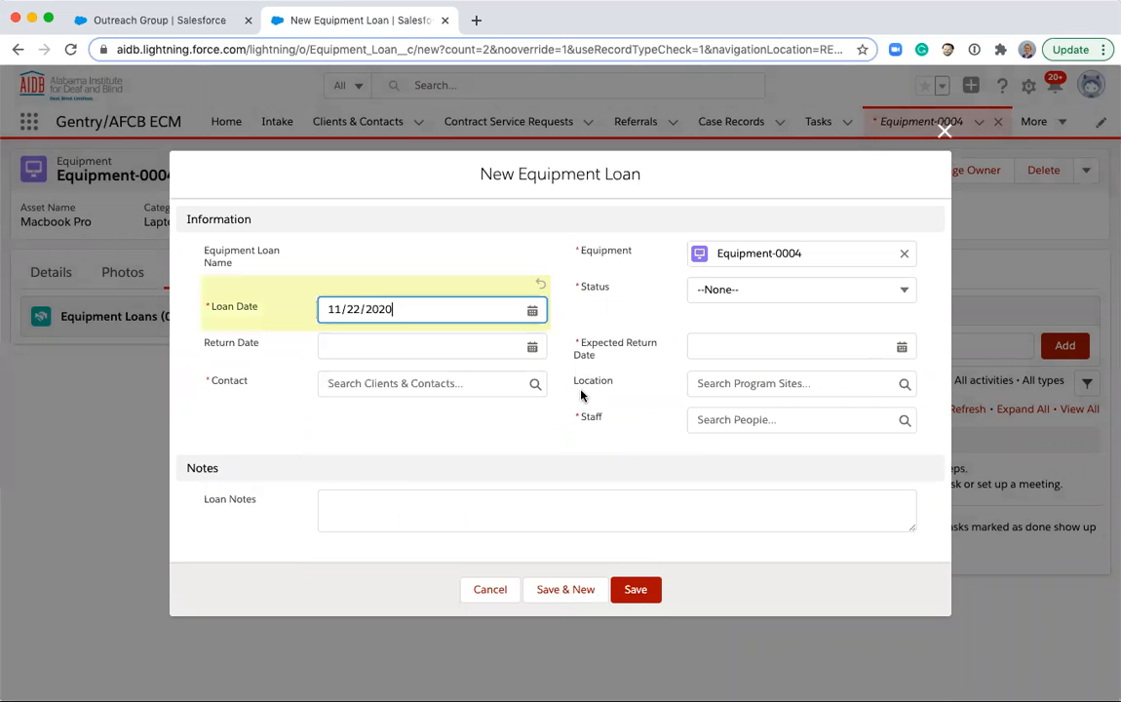
left_click(765, 291)
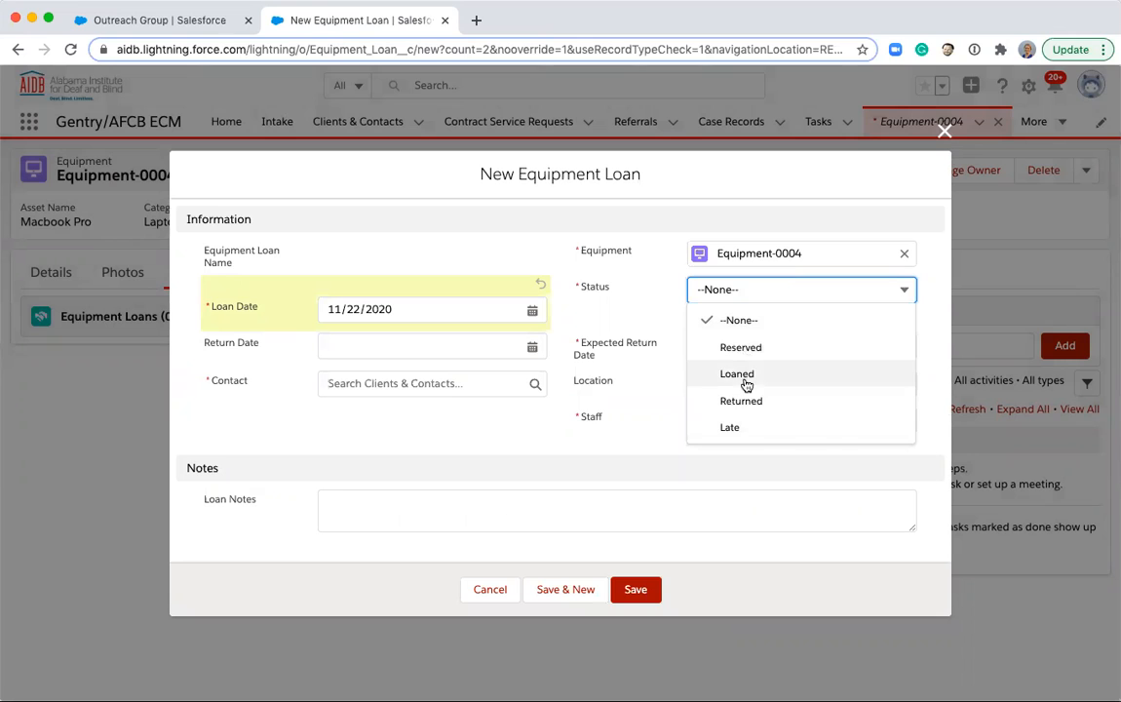
left_click(742, 348)
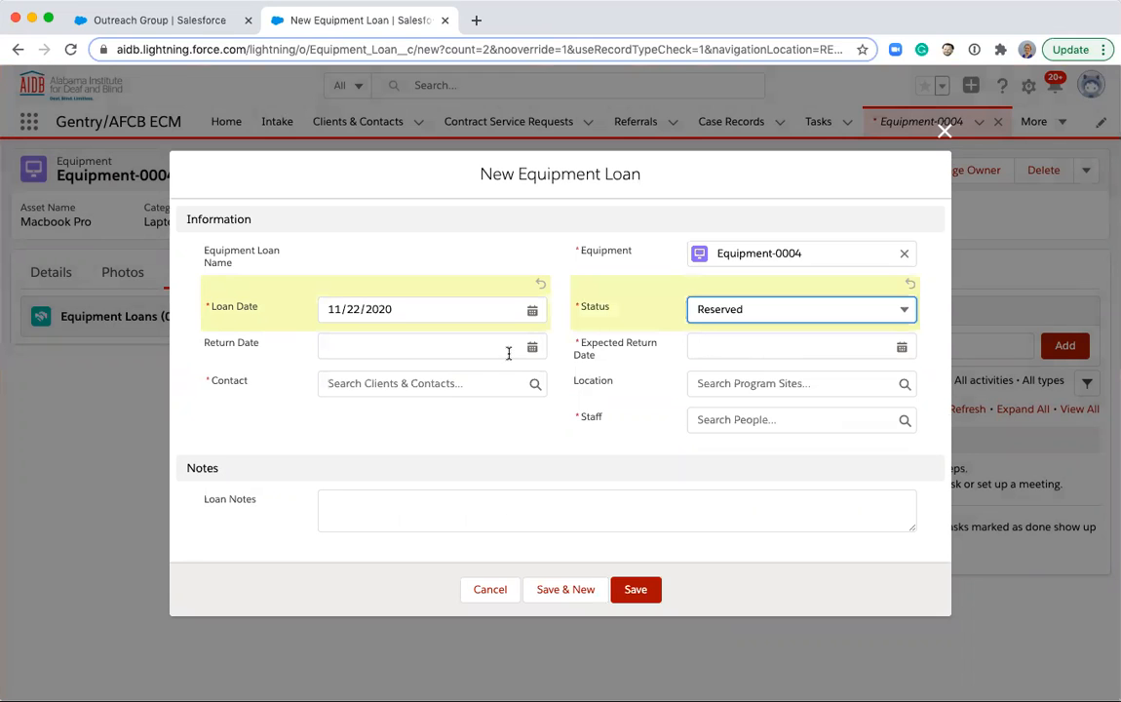
left_click(454, 348)
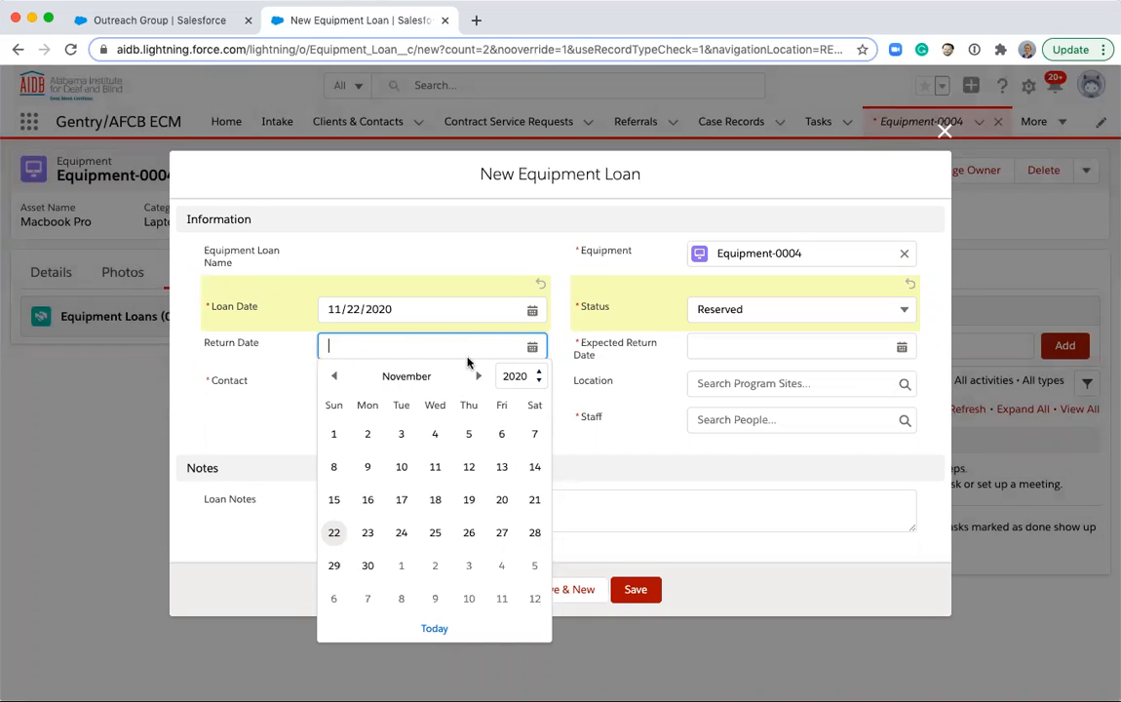
left_click(558, 345)
left_click(775, 343)
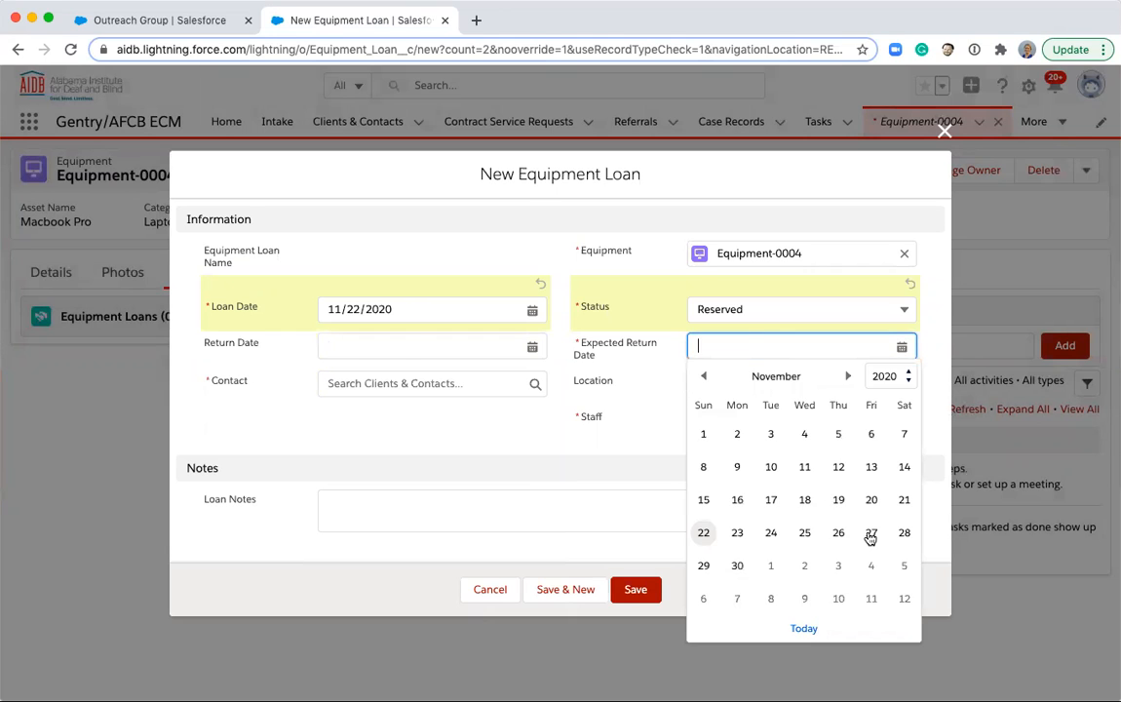
left_click(871, 533)
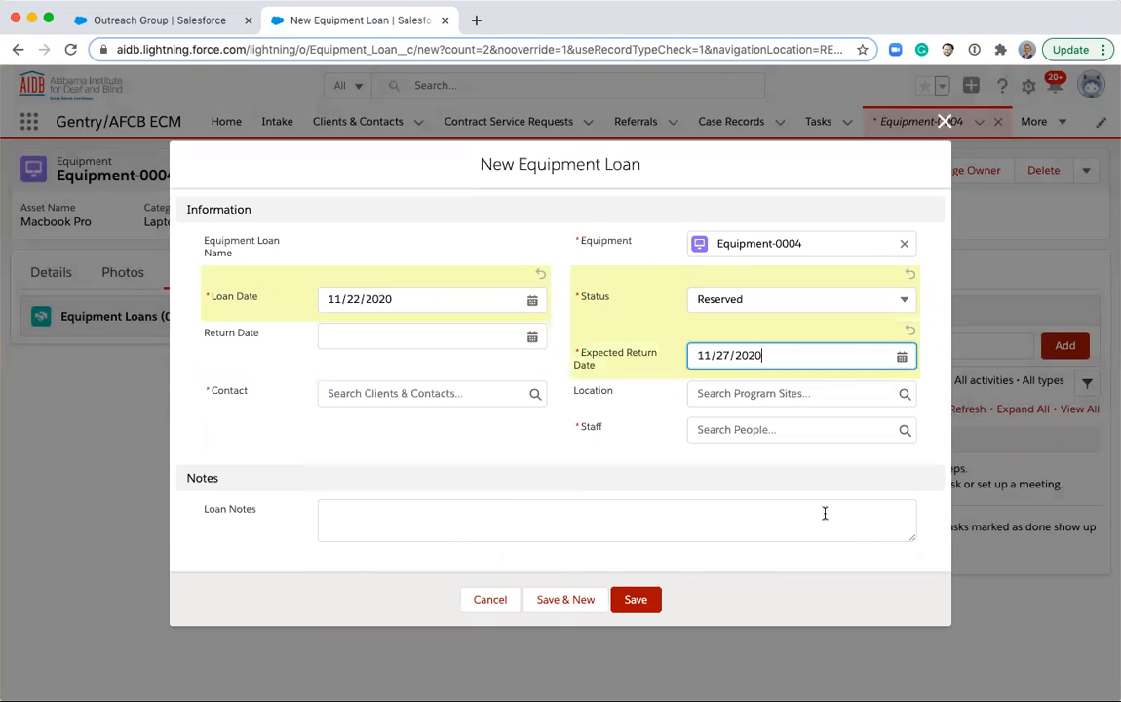
Assign the loan to the first suggested client, with location Gentry Campus and staff Exponent AIDB Production.
left_click(409, 395)
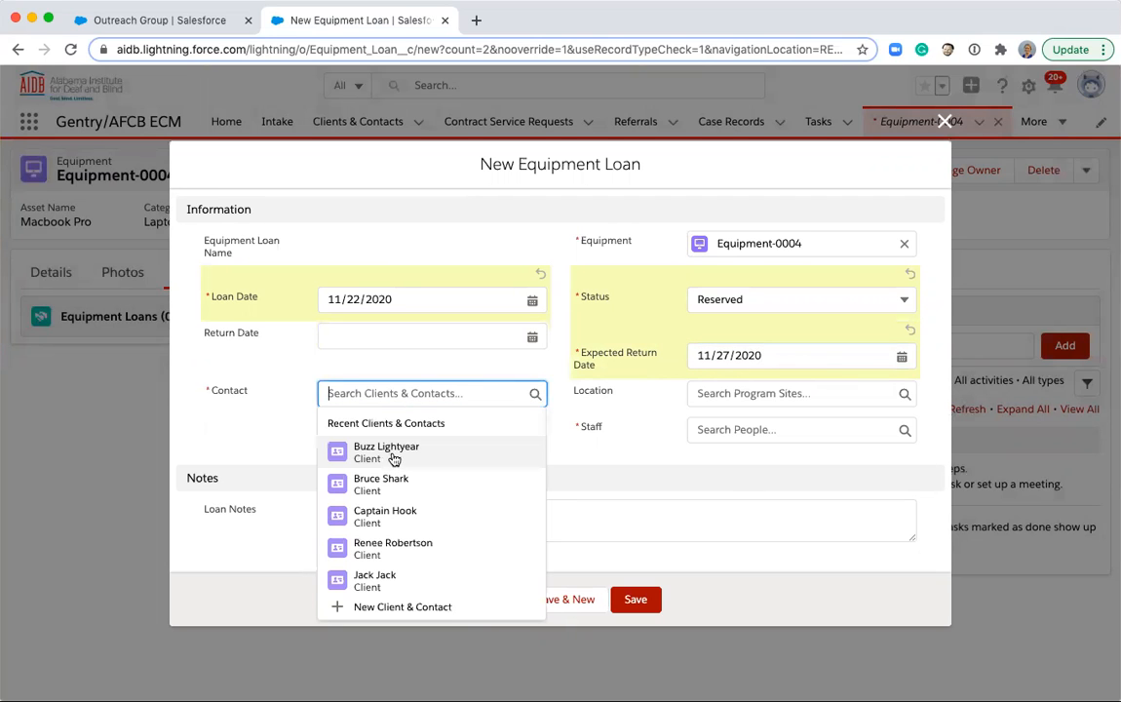
left_click(390, 453)
left_click(775, 384)
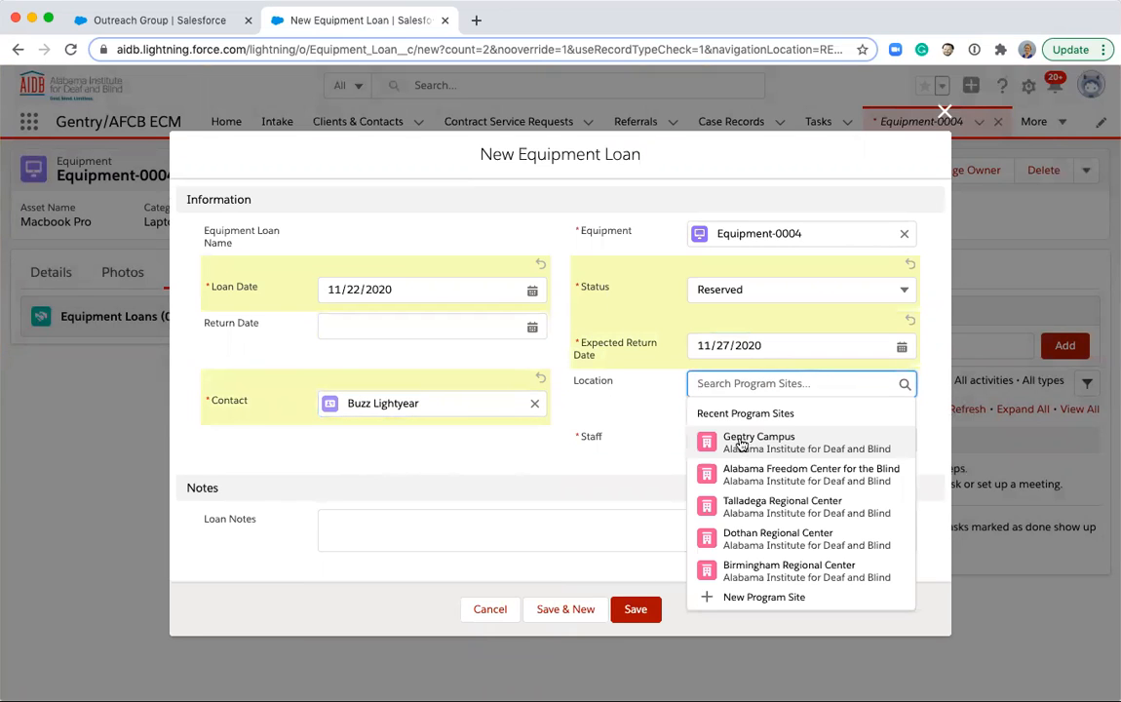
left_click(744, 443)
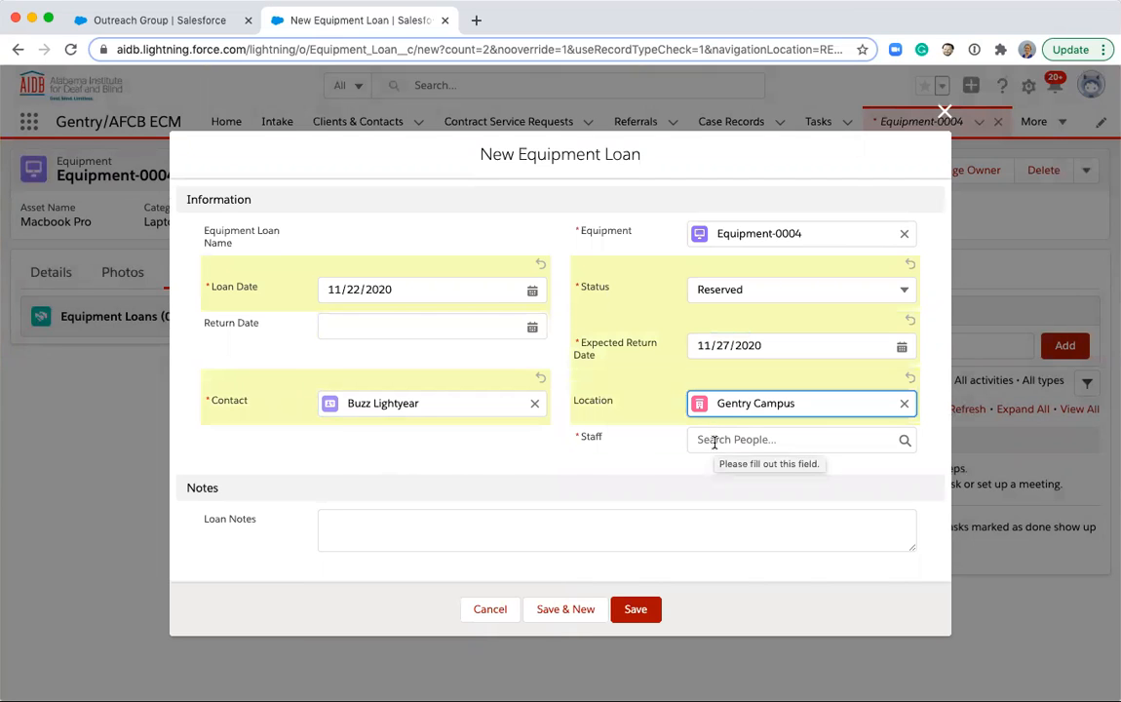
left_click(715, 441)
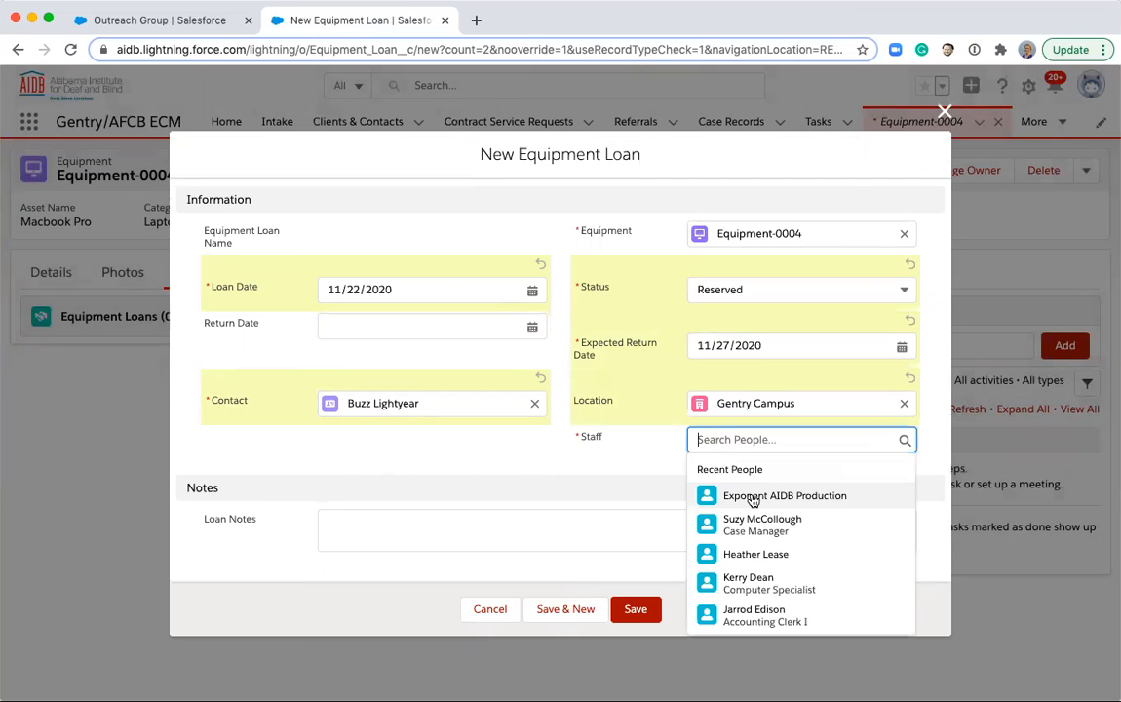
left_click(753, 499)
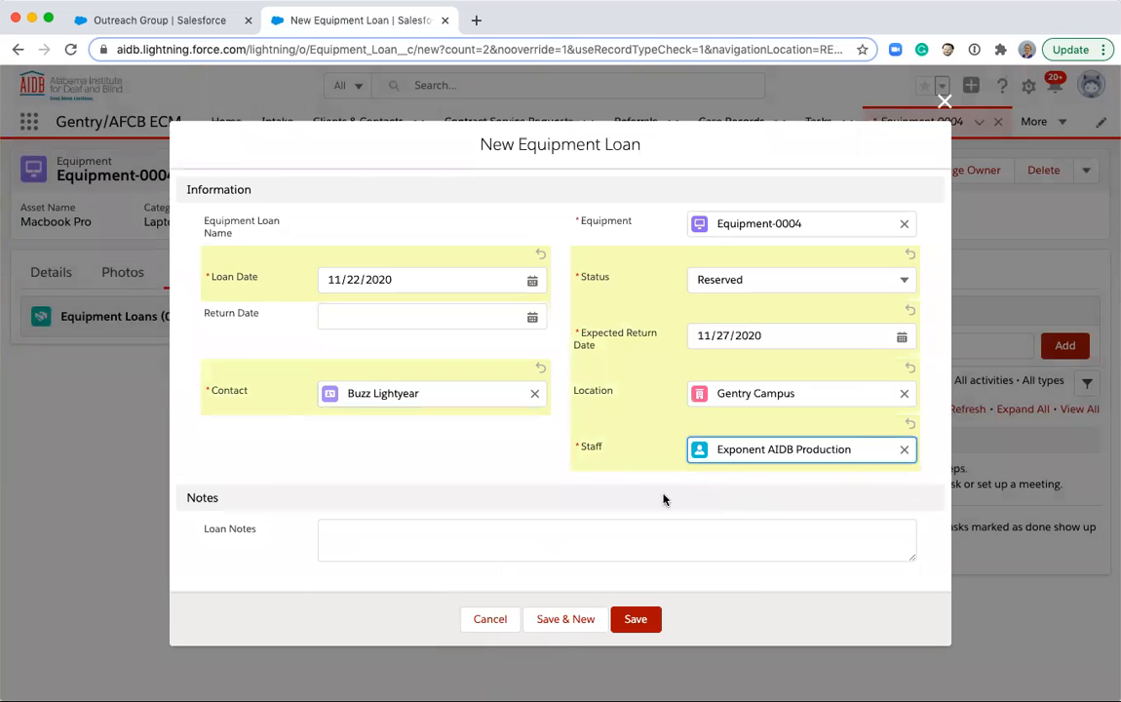
Review the loan status options, keep Reserved, leave the loan notes empty, and save the equipment loan.
left_click(581, 537)
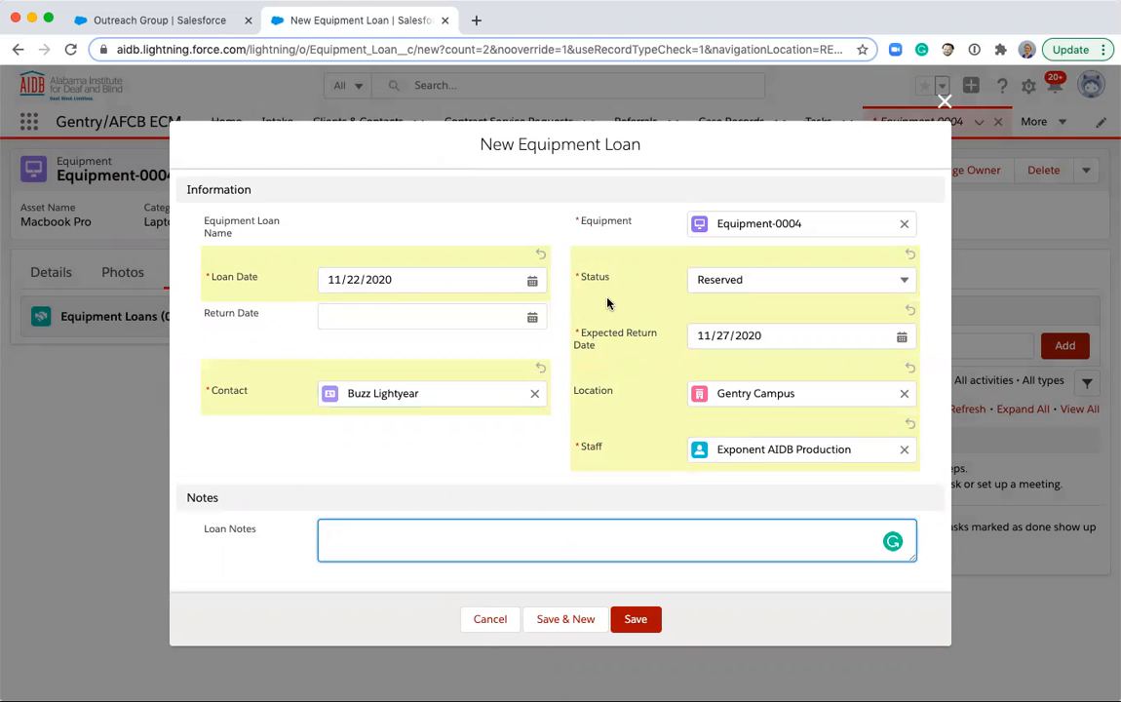
left_click(716, 276)
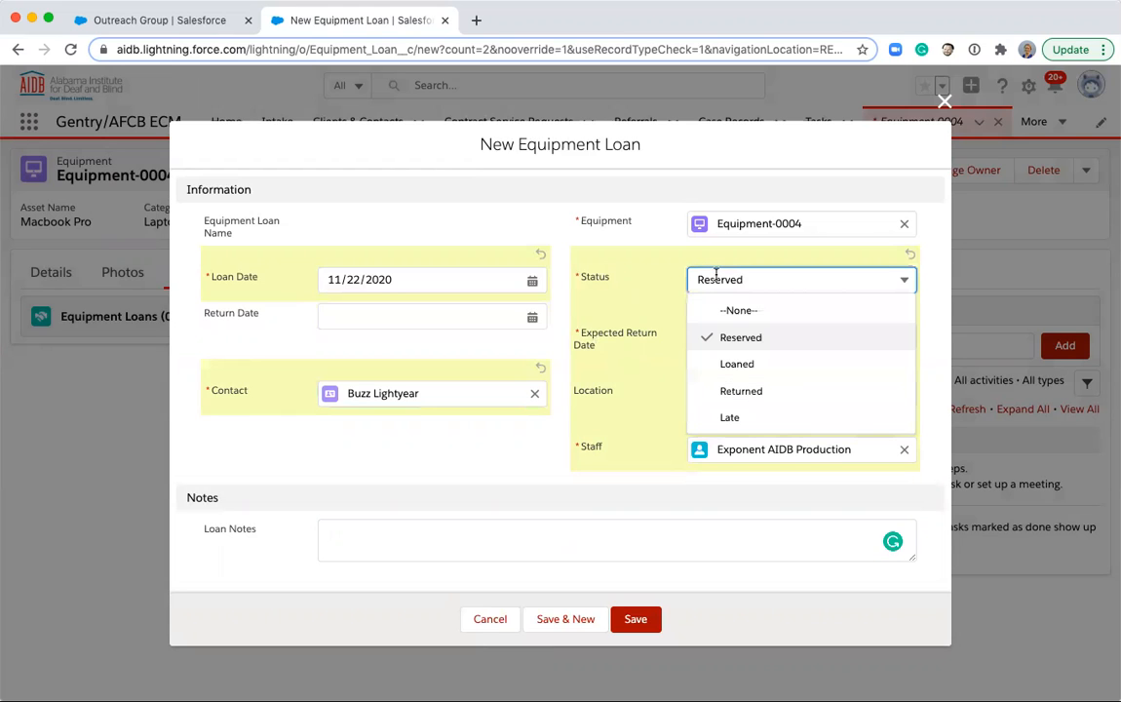
left_click(614, 324)
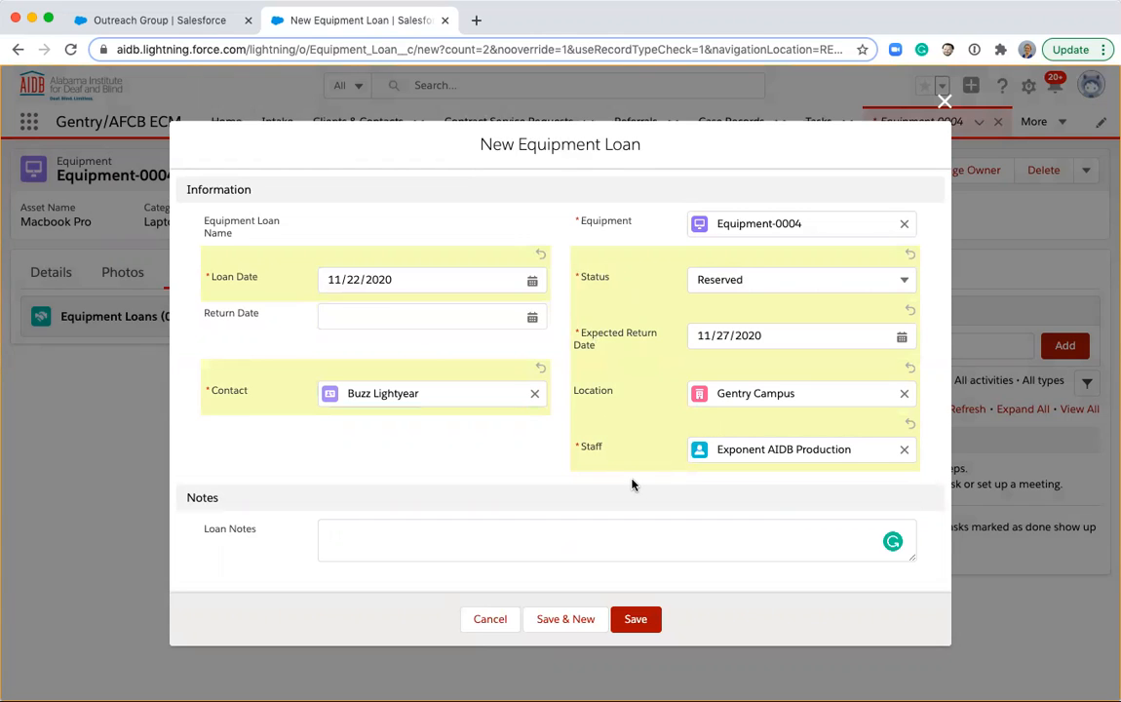
left_click(636, 621)
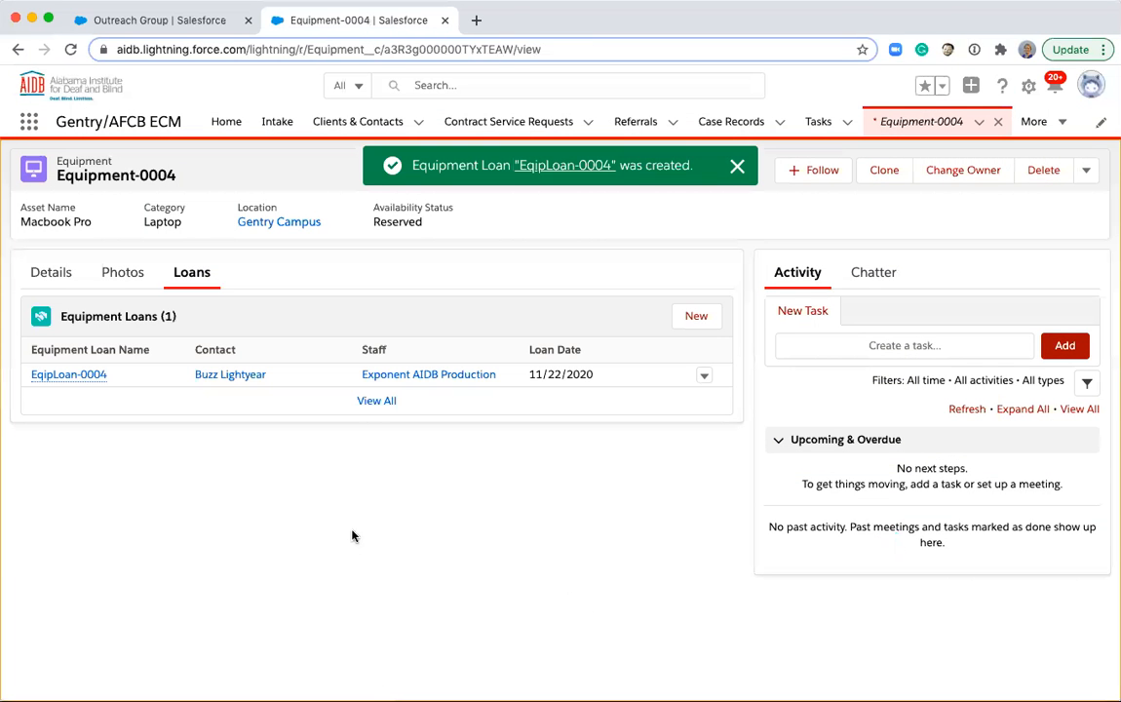
Check the equipment's availability status in its details and open its loan record.
left_click(45, 275)
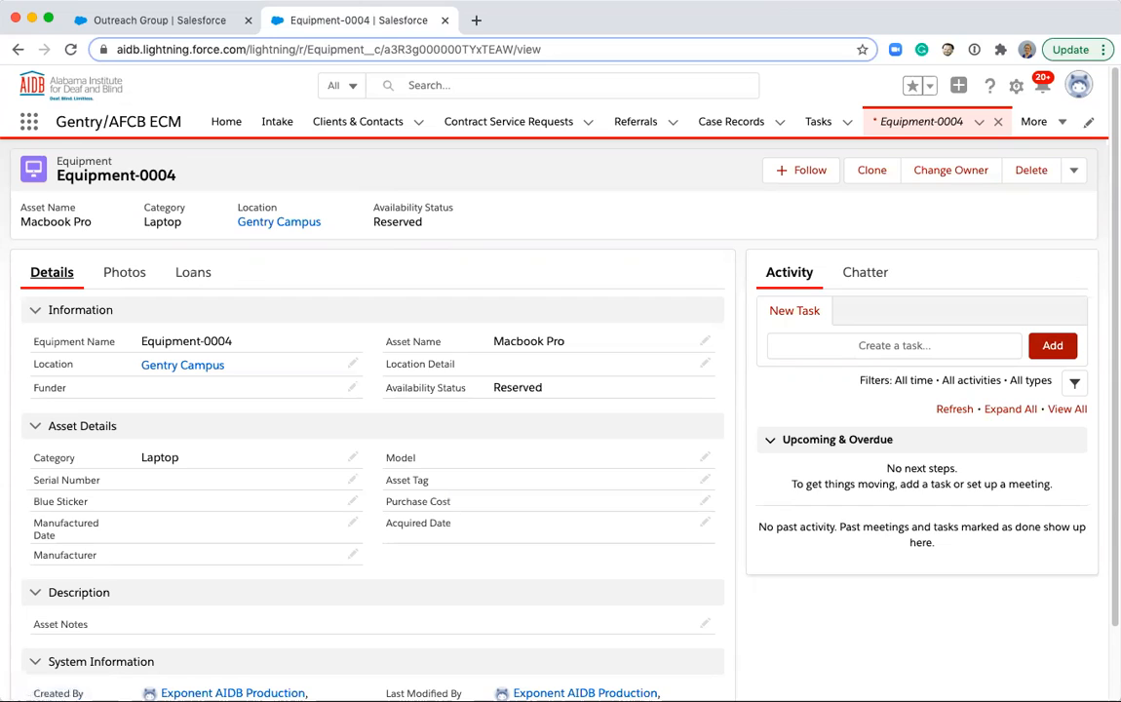
left_click(202, 281)
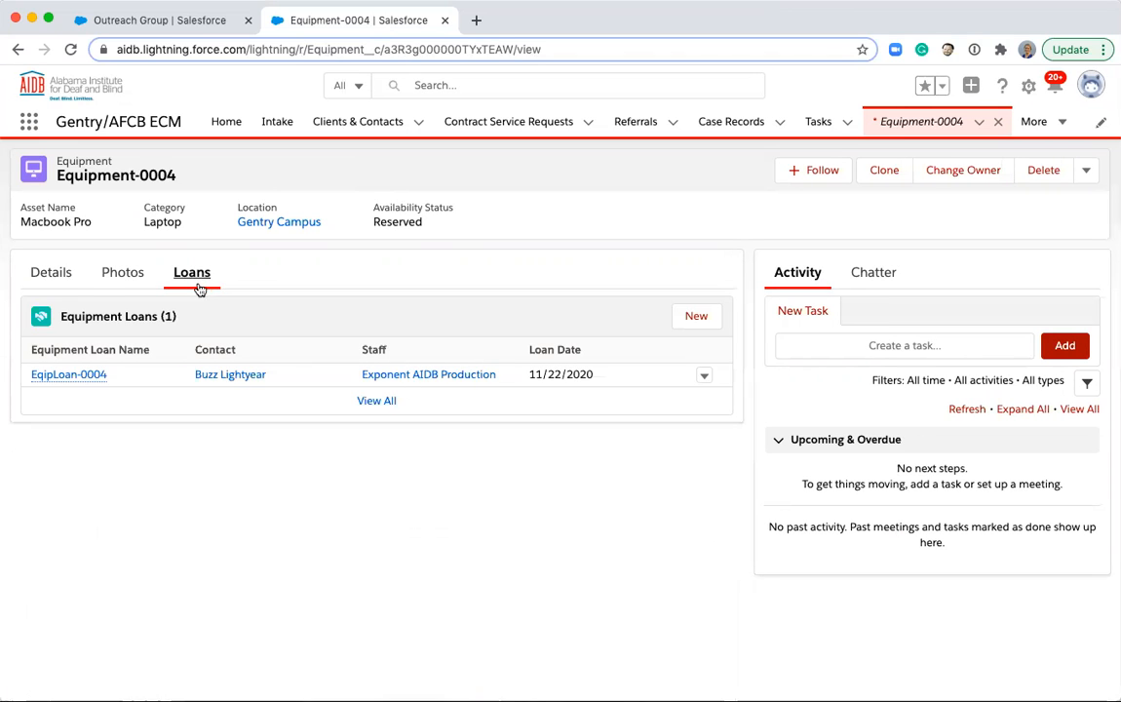
left_click(77, 374)
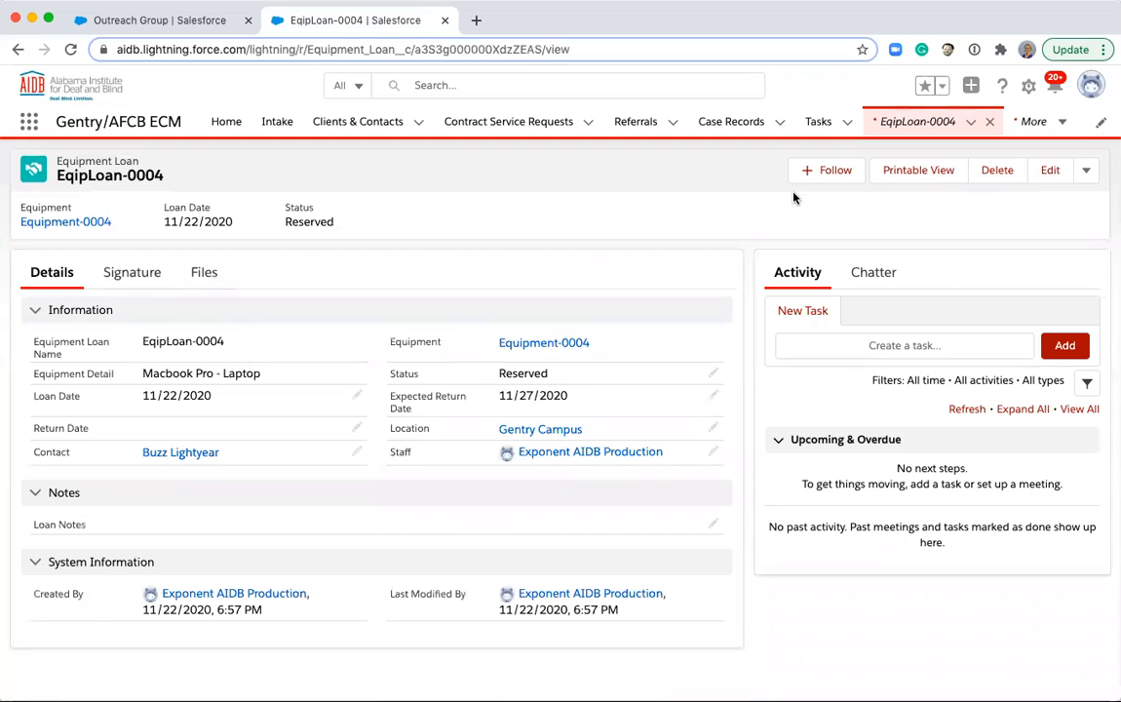
Change the loan's status to Returned with return date 11/22/2020, save it, and open the linked equipment record.
left_click(1040, 178)
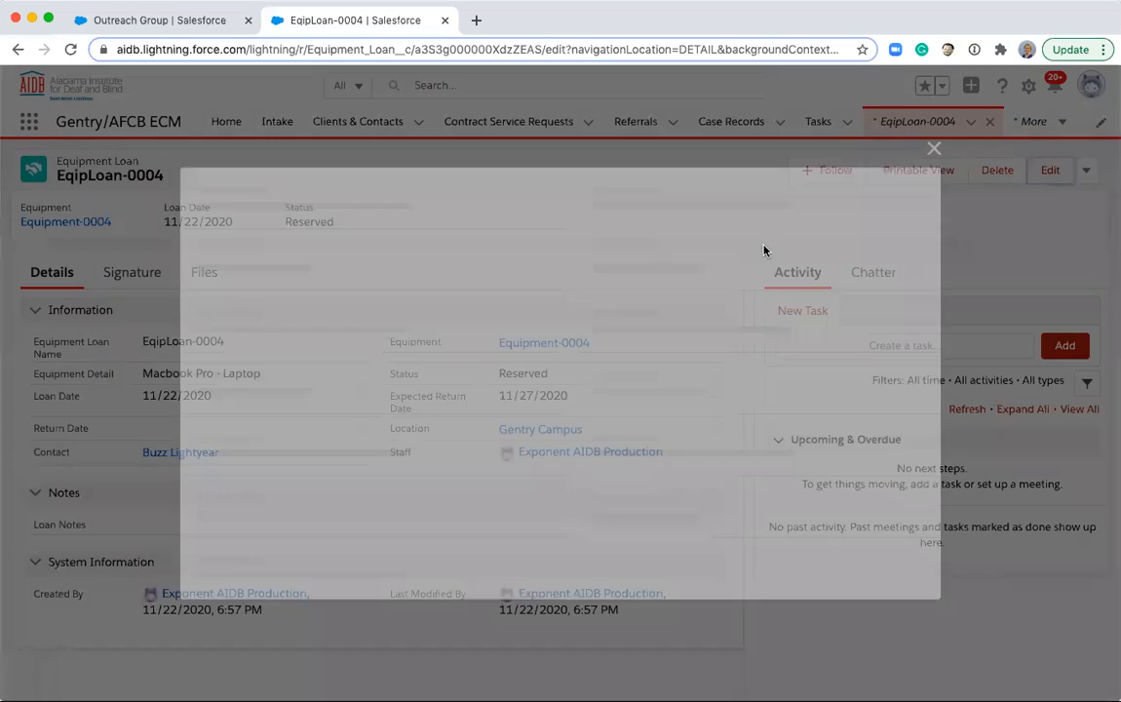
left_click(646, 253)
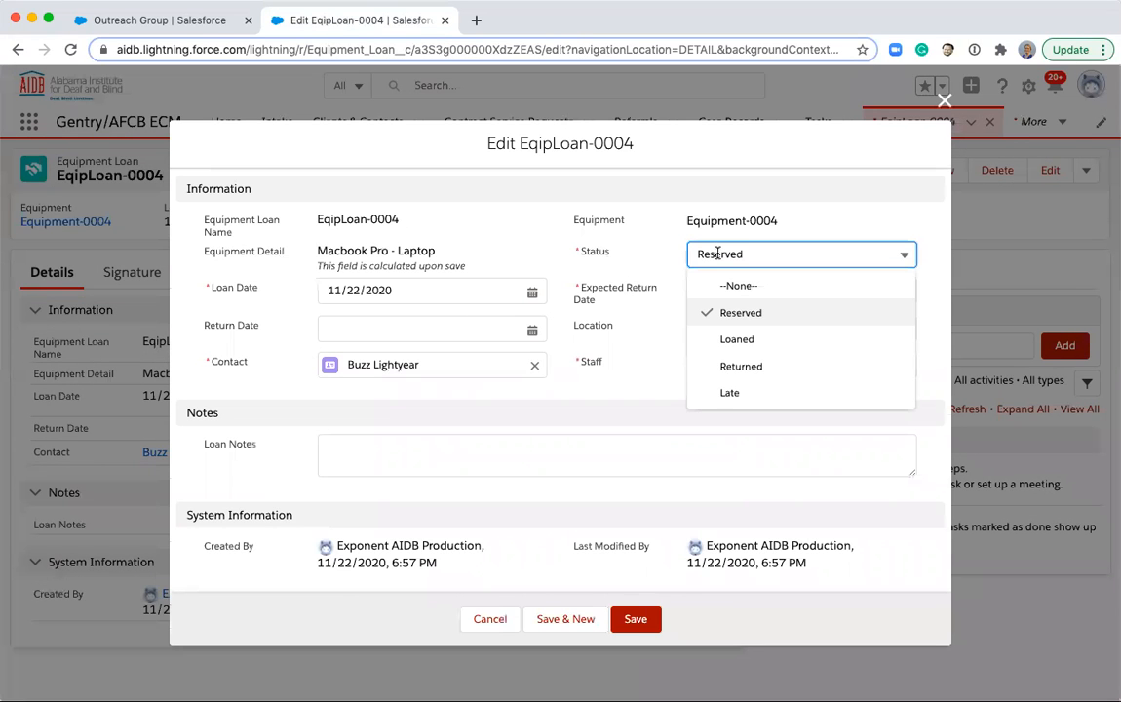
left_click(722, 366)
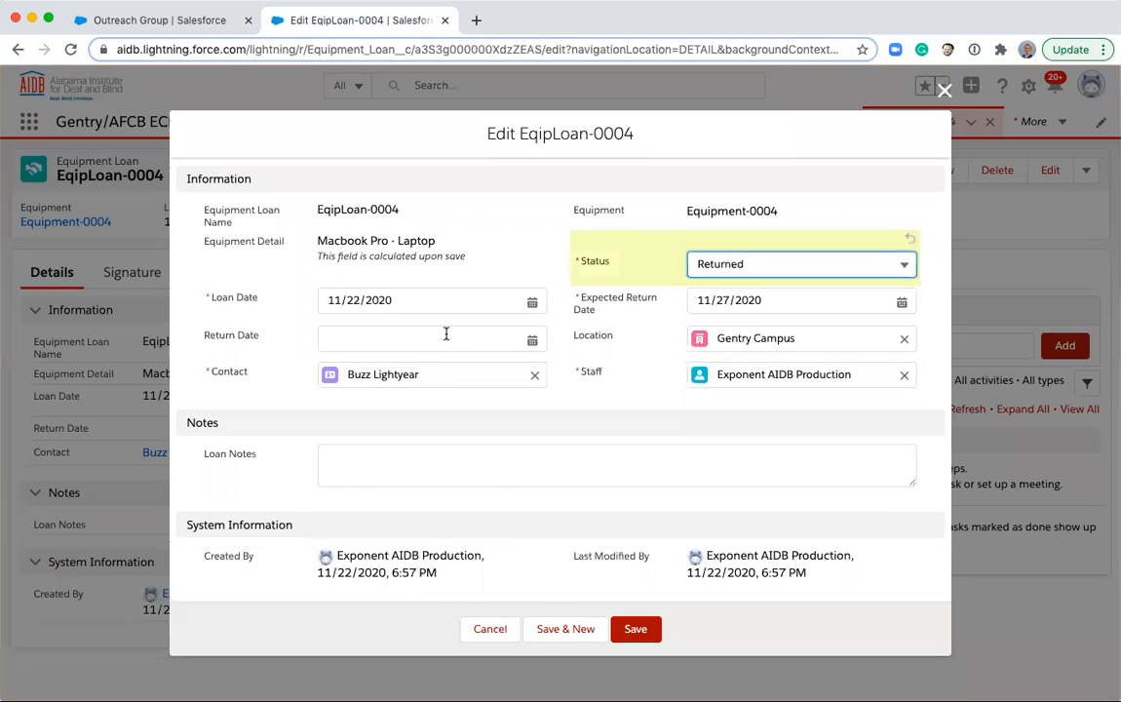
left_click(445, 335)
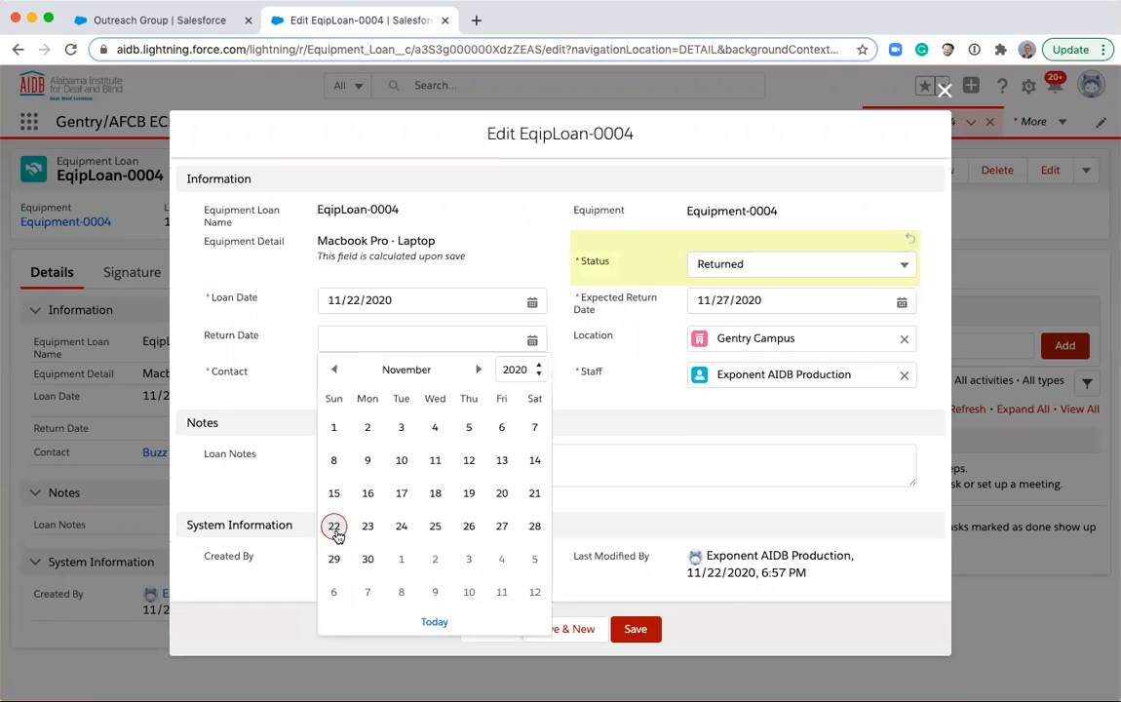
left_click(334, 527)
left_click(639, 634)
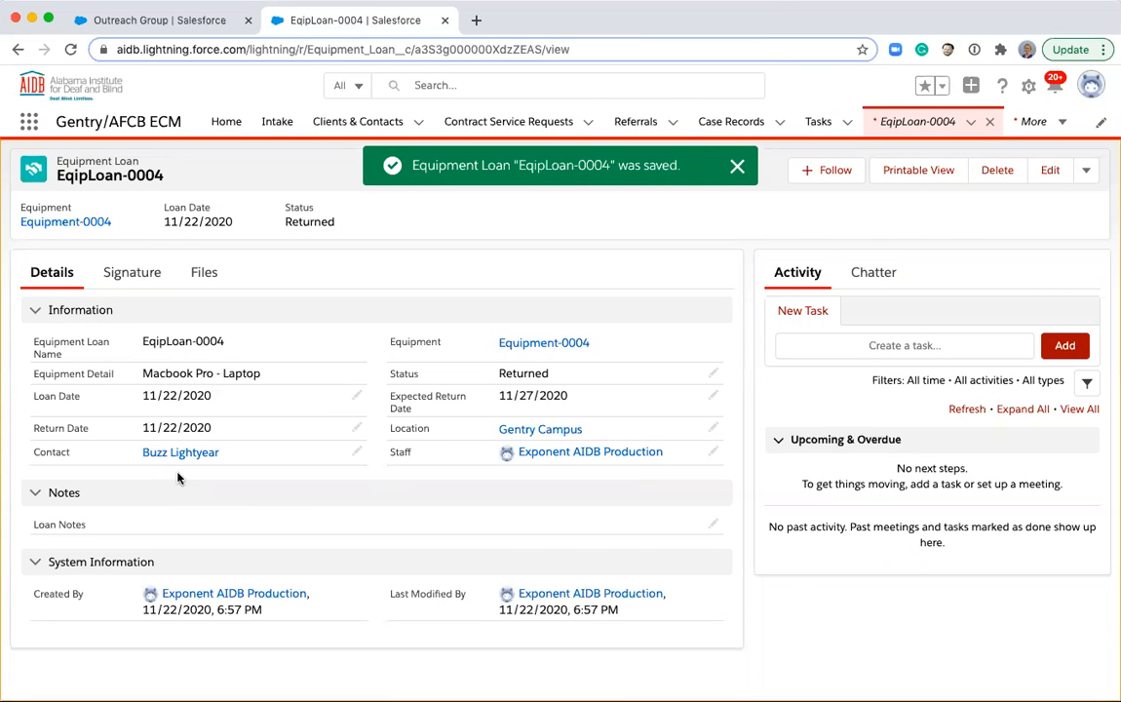
left_click(546, 343)
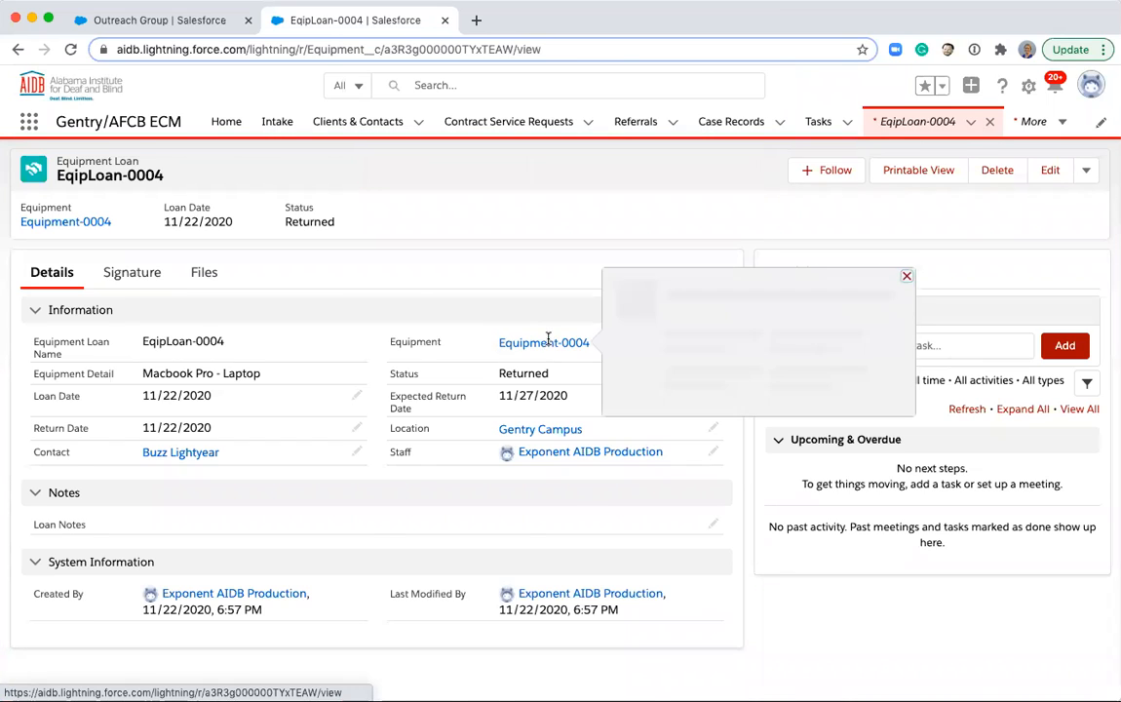